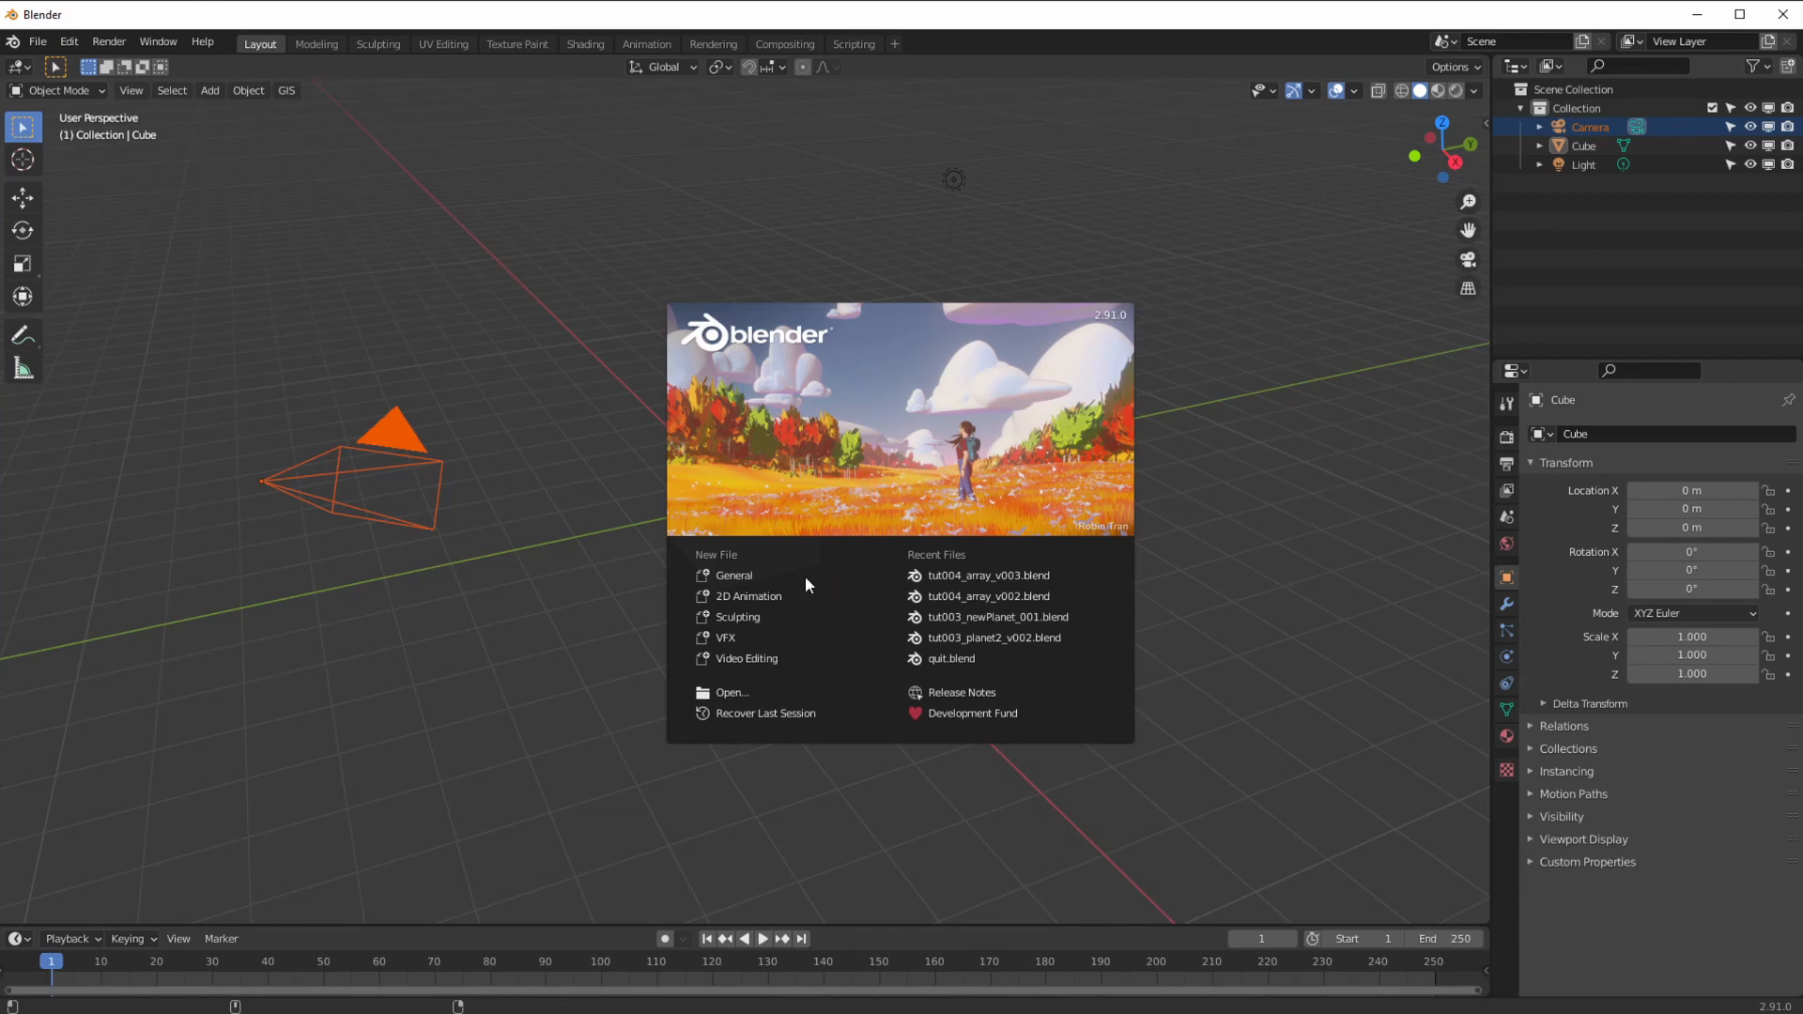
Step: Close the startup splash screen to reveal the default cube, camera and light
{"action": "left_click", "coordinate": [629, 476]}
Step: Select the camera and delete it
{"action": "left_click_drag", "start_coordinate": [865, 132], "coordinate": [1043, 357]}
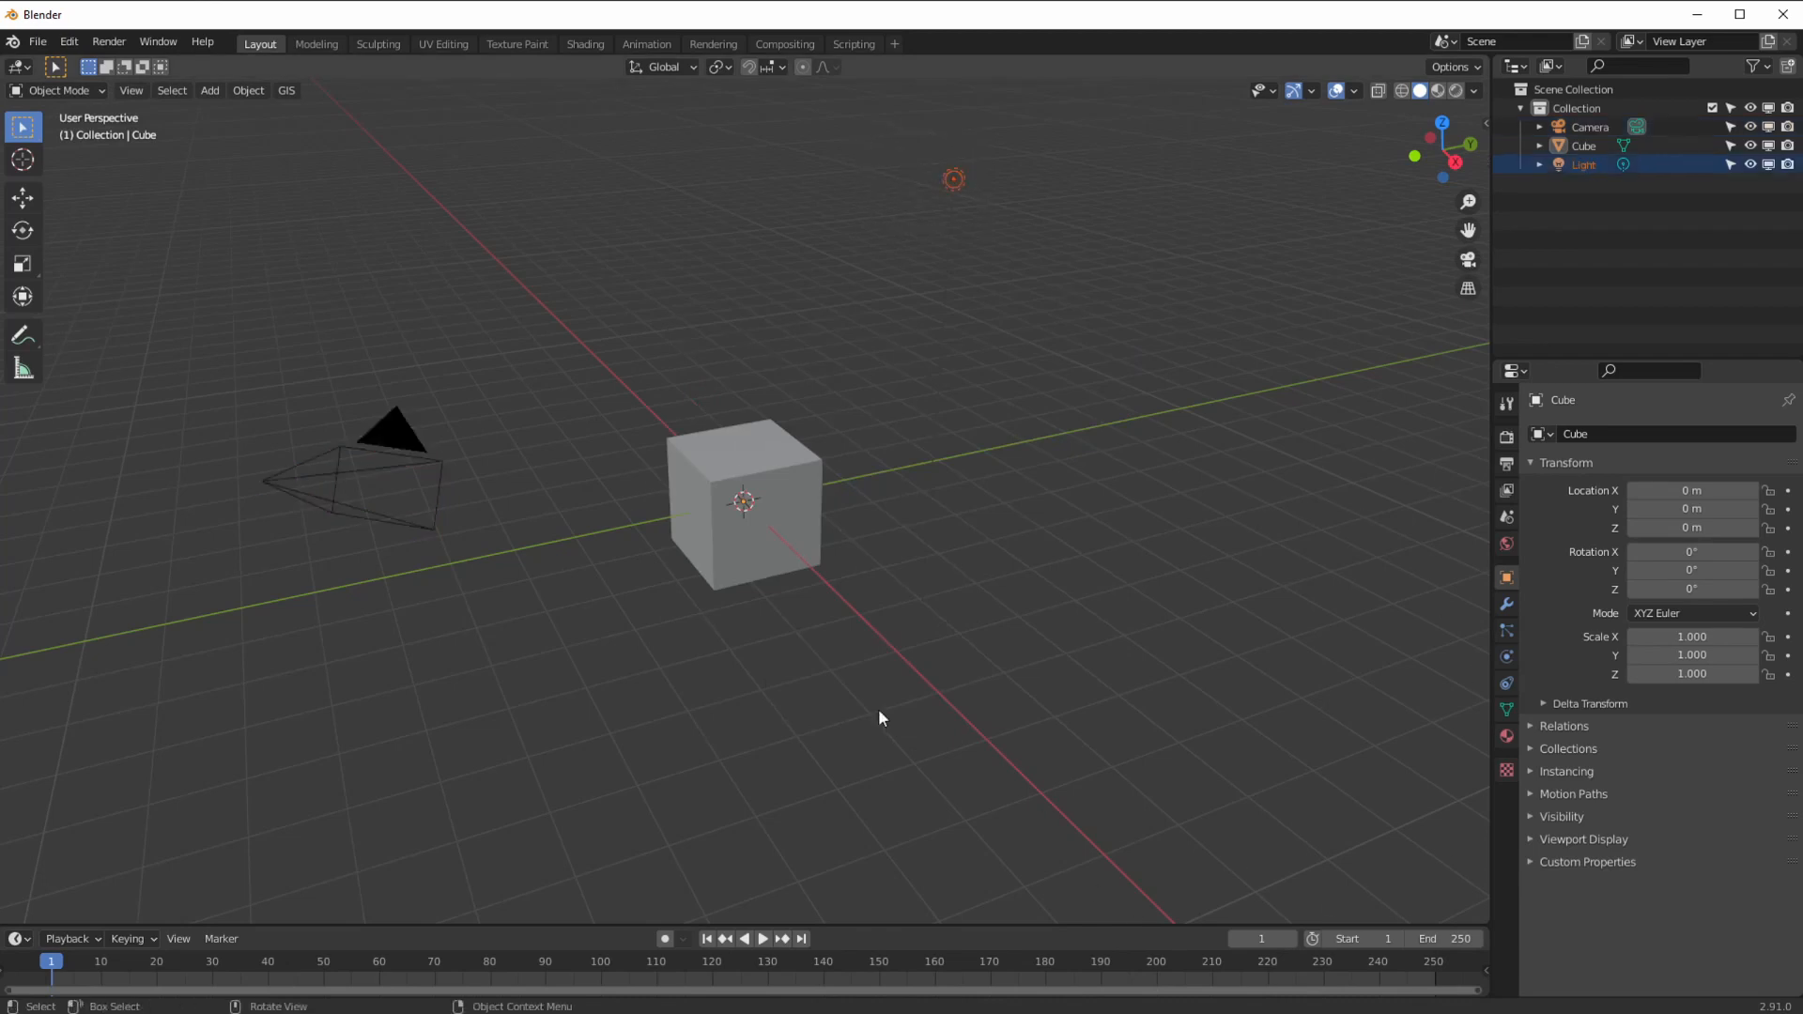
{"action": "left_click_drag", "start_coordinate": [163, 265], "coordinate": [738, 893]}
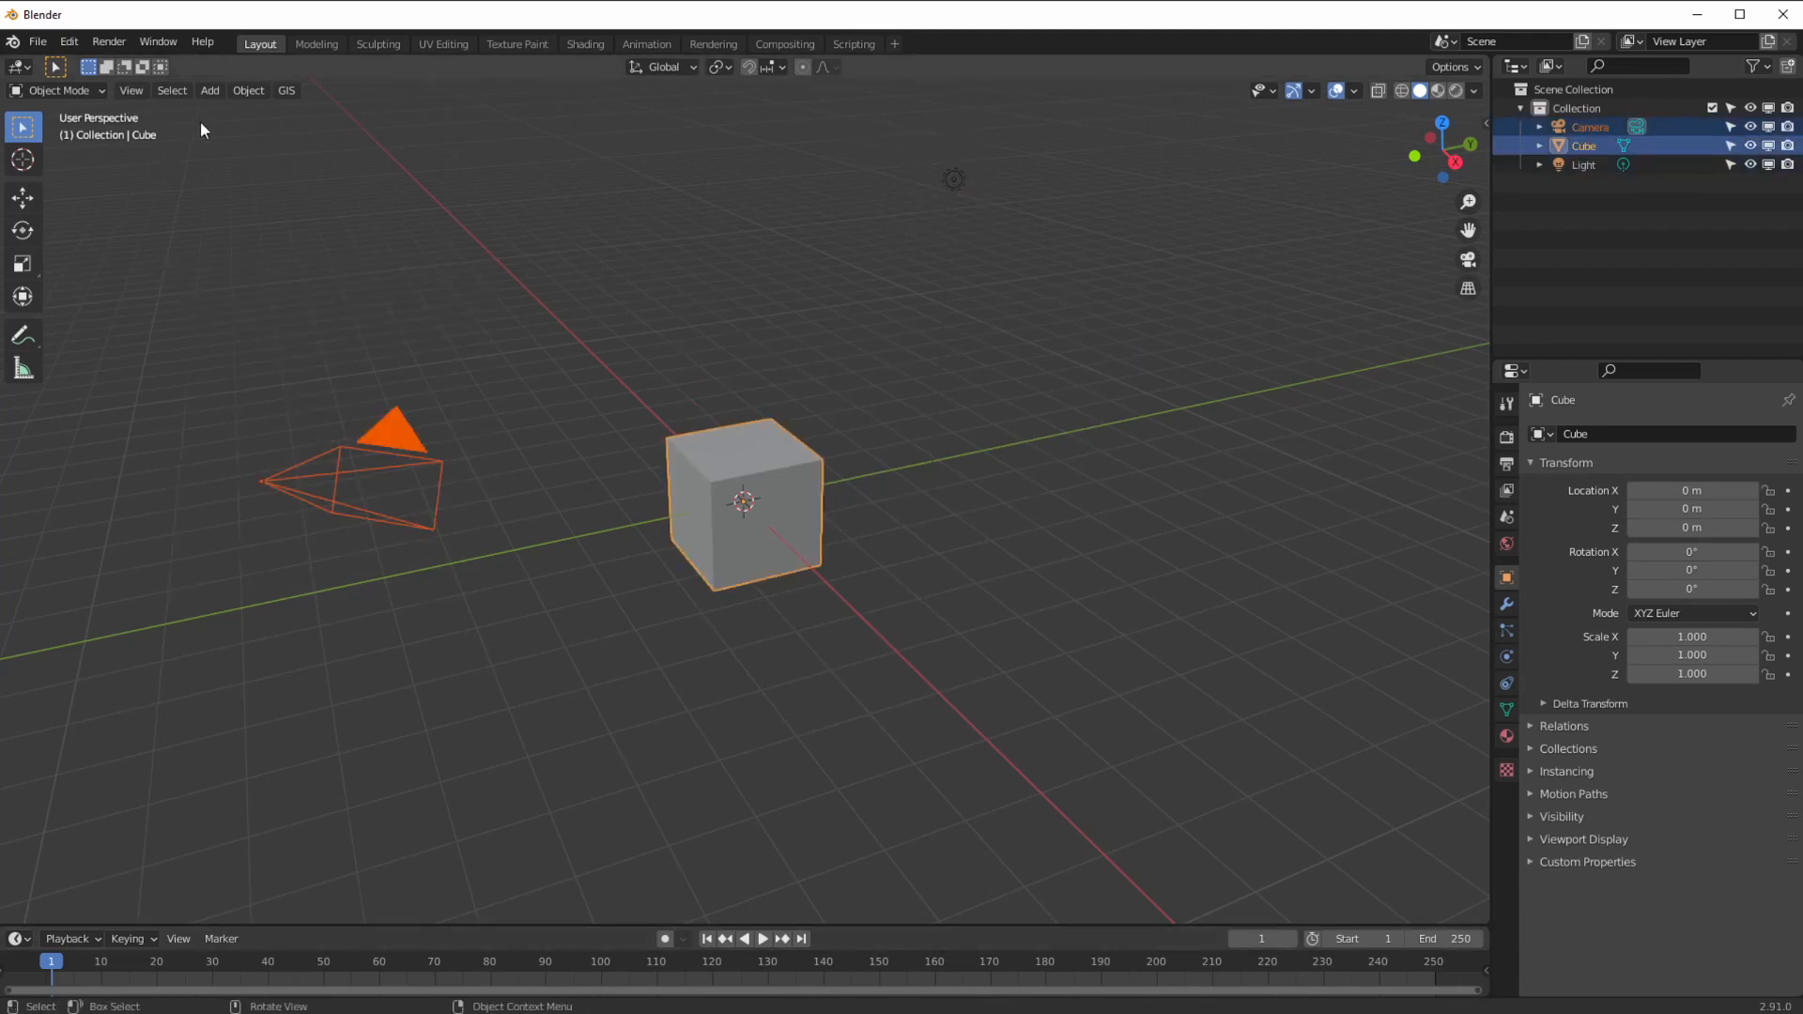
{"action": "left_click_drag", "start_coordinate": [527, 248], "coordinate": [839, 706]}
{"action": "left_click_drag", "start_coordinate": [246, 309], "coordinate": [646, 656]}
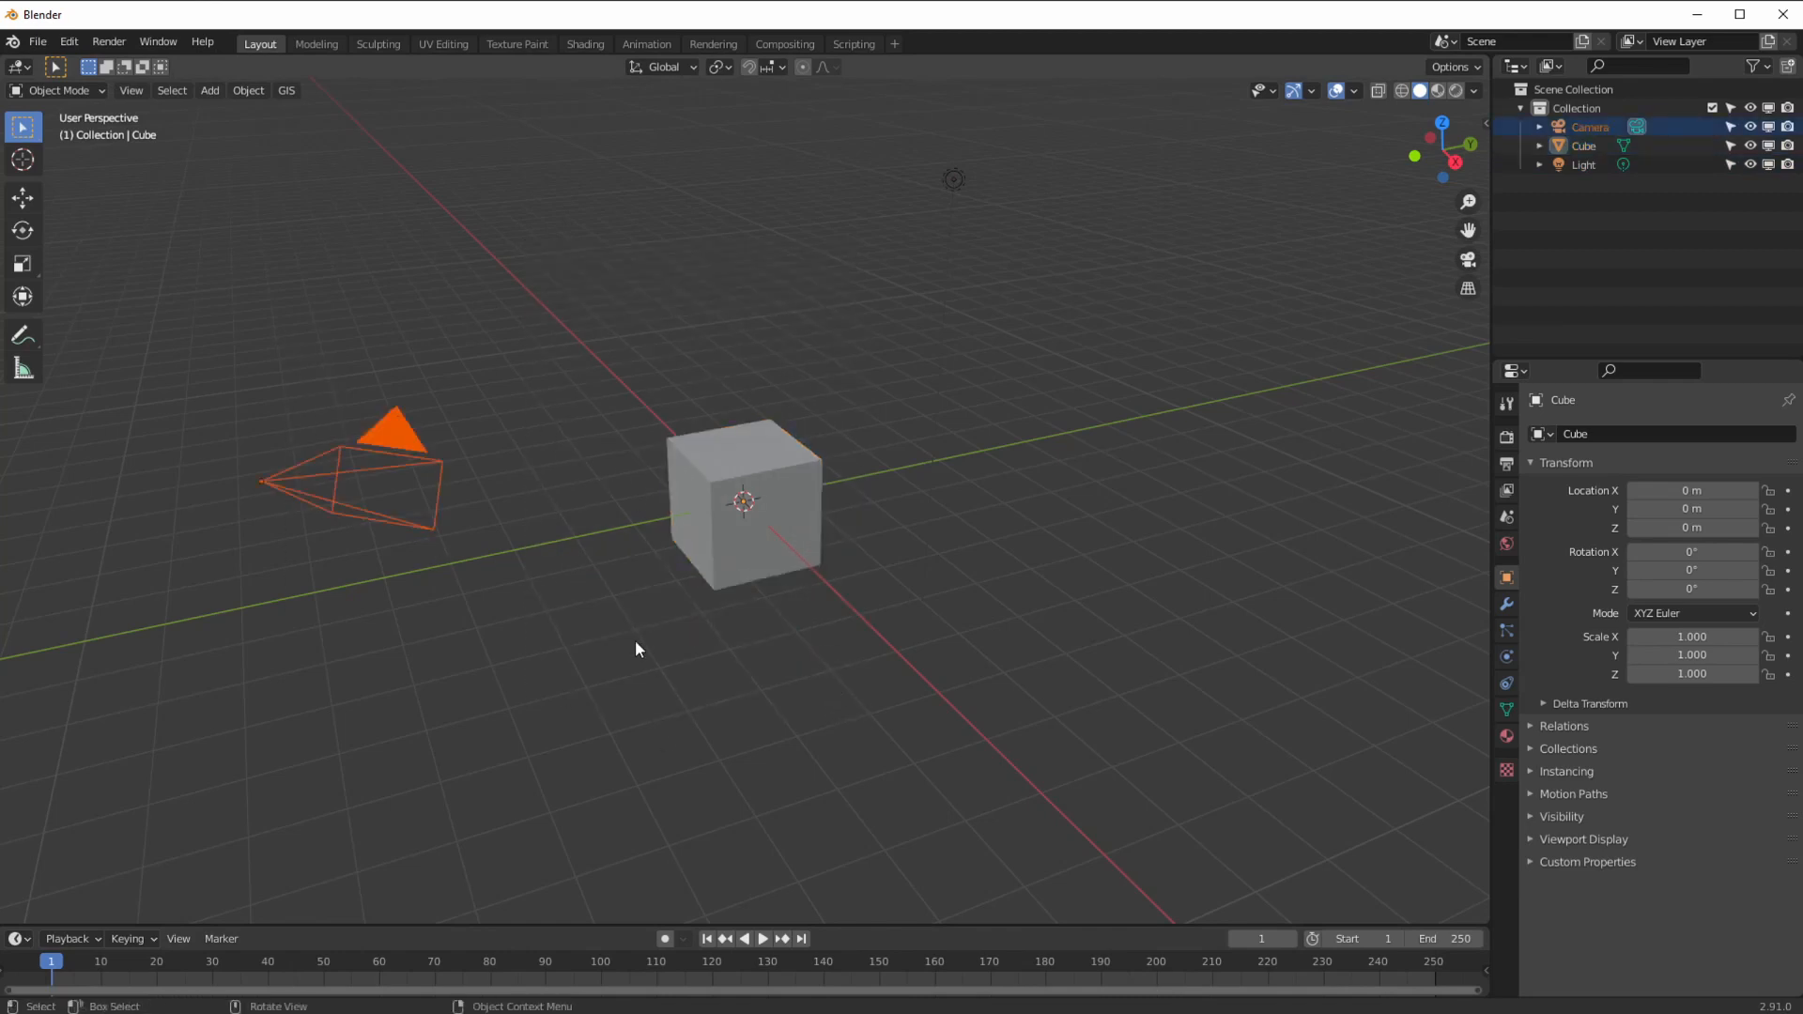
{"action": "key", "text": "Delete"}
Step: Delete the light and zoom in on the remaining cube
{"action": "left_click_drag", "start_coordinate": [853, 144], "coordinate": [1270, 330]}
{"action": "key", "text": "Delete"}
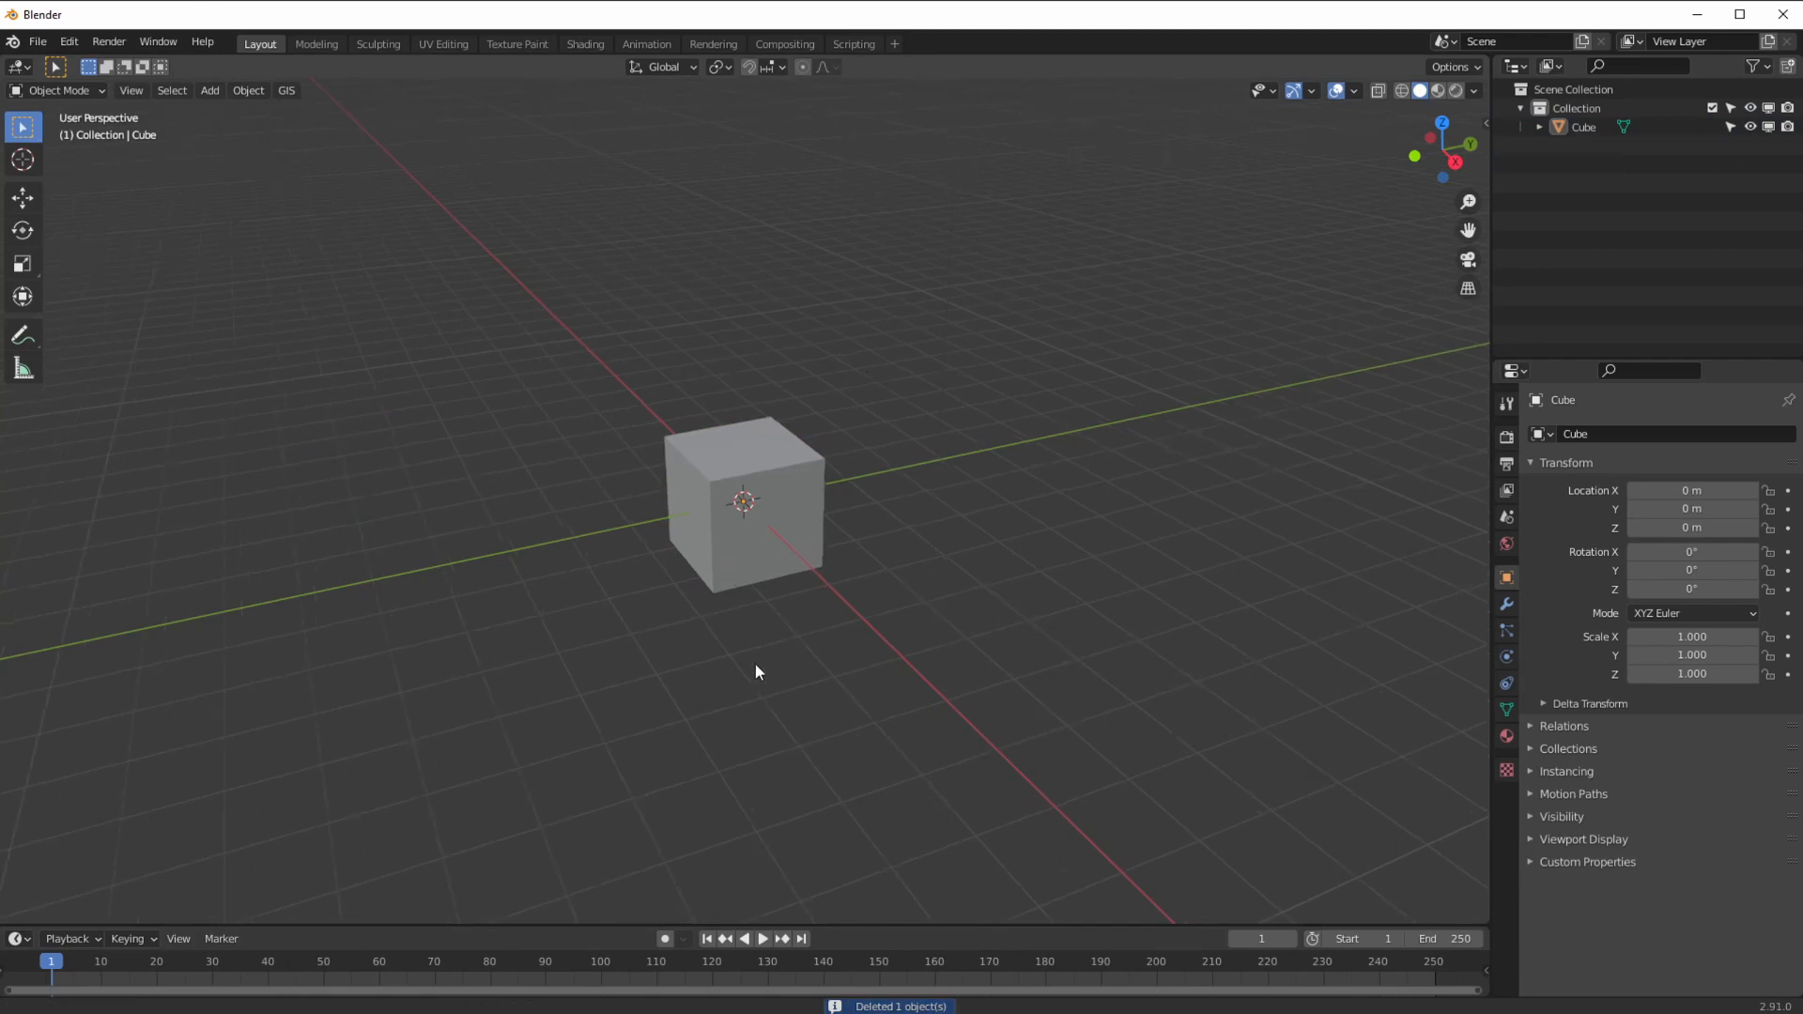
{"action": "scroll", "coordinate": [756, 682], "scroll_direction": "up", "scroll_amount": 8}
{"action": "middle_click_drag", "start_coordinate": [745, 542], "coordinate": [706, 608]}
Step: Add a Bevel modifier to the cube, giving 0.1 m chamfered edges with one segment
{"action": "left_click", "coordinate": [1506, 604]}
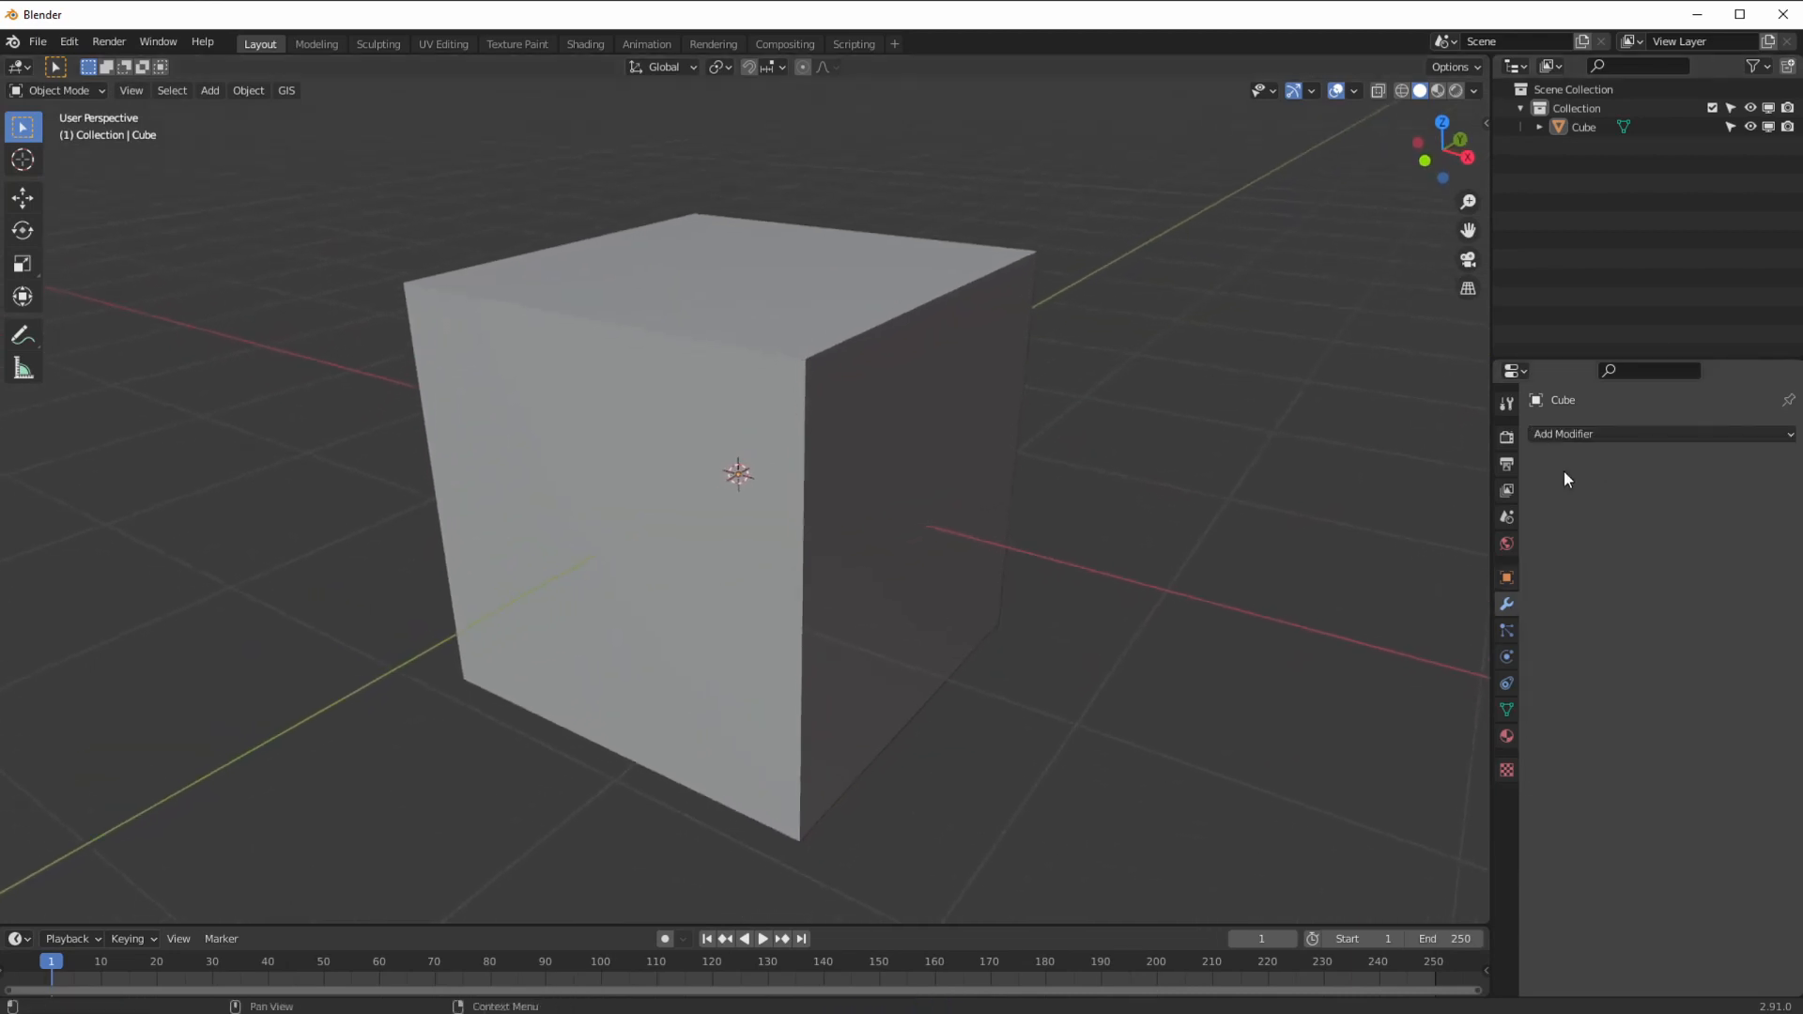
{"action": "left_click", "coordinate": [1583, 435]}
{"action": "left_click", "coordinate": [1423, 519]}
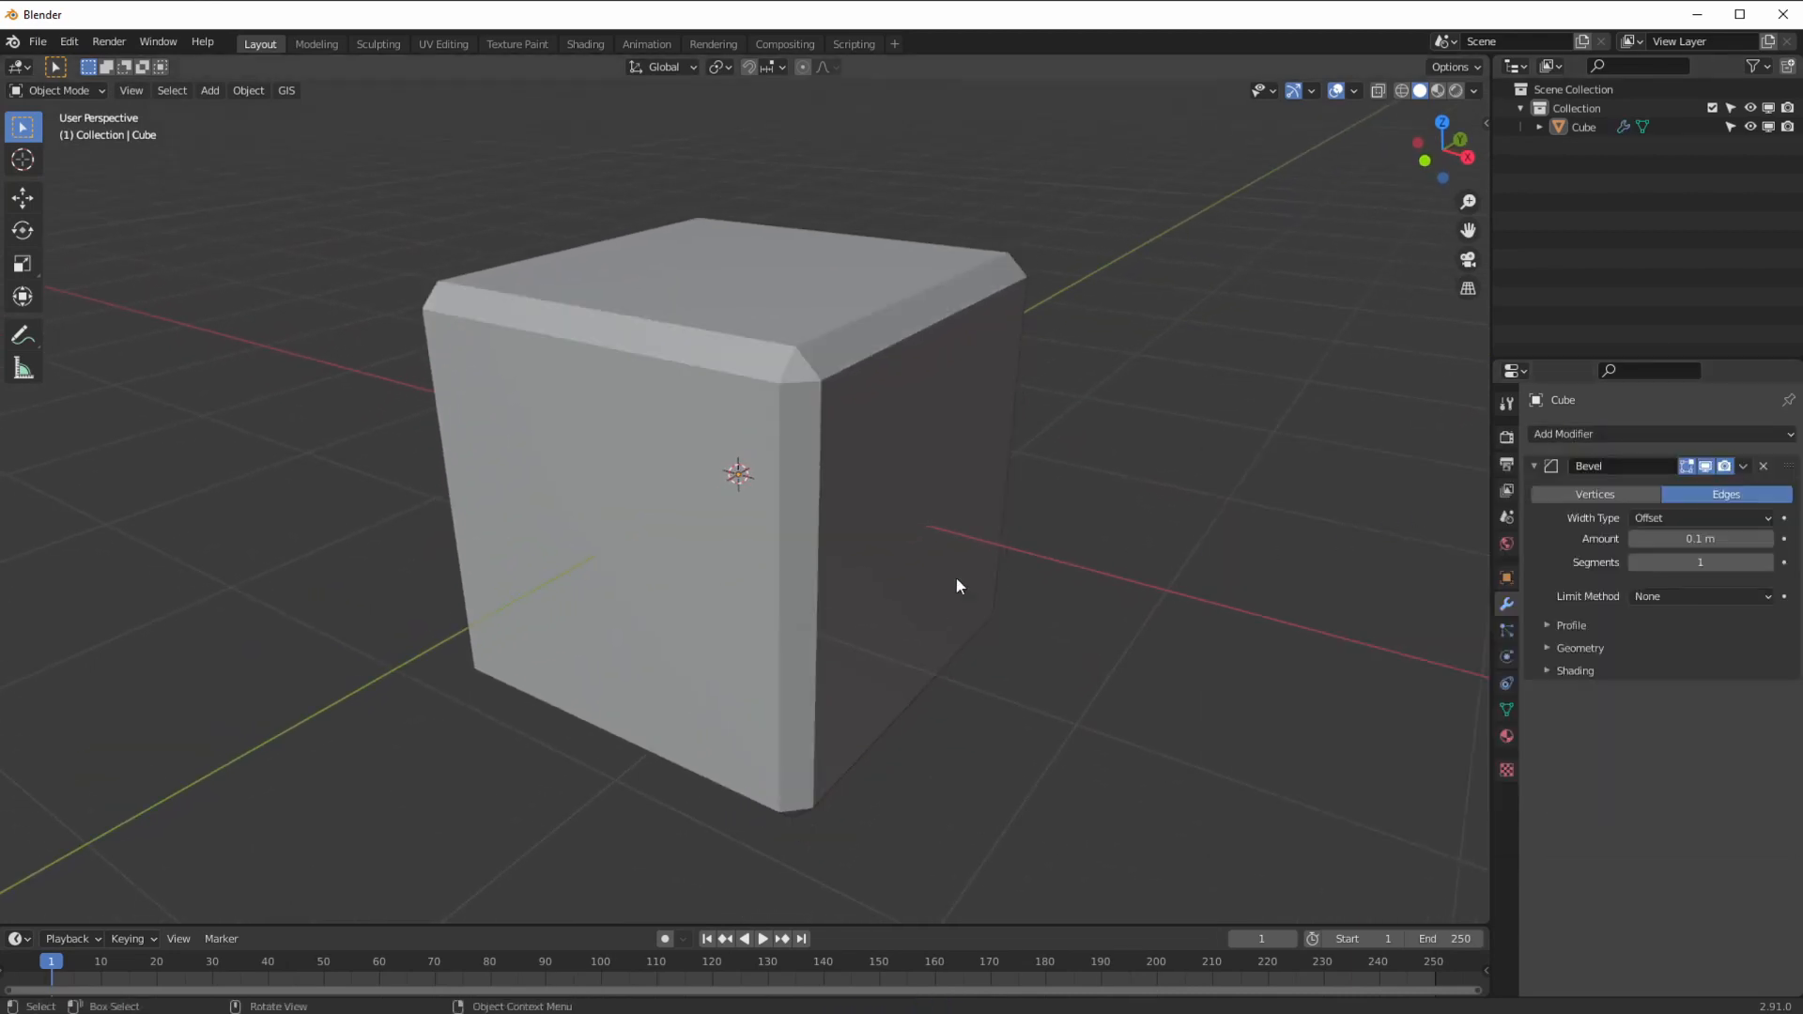
{"action": "middle_click_drag", "start_coordinate": [1001, 566], "coordinate": [915, 590]}
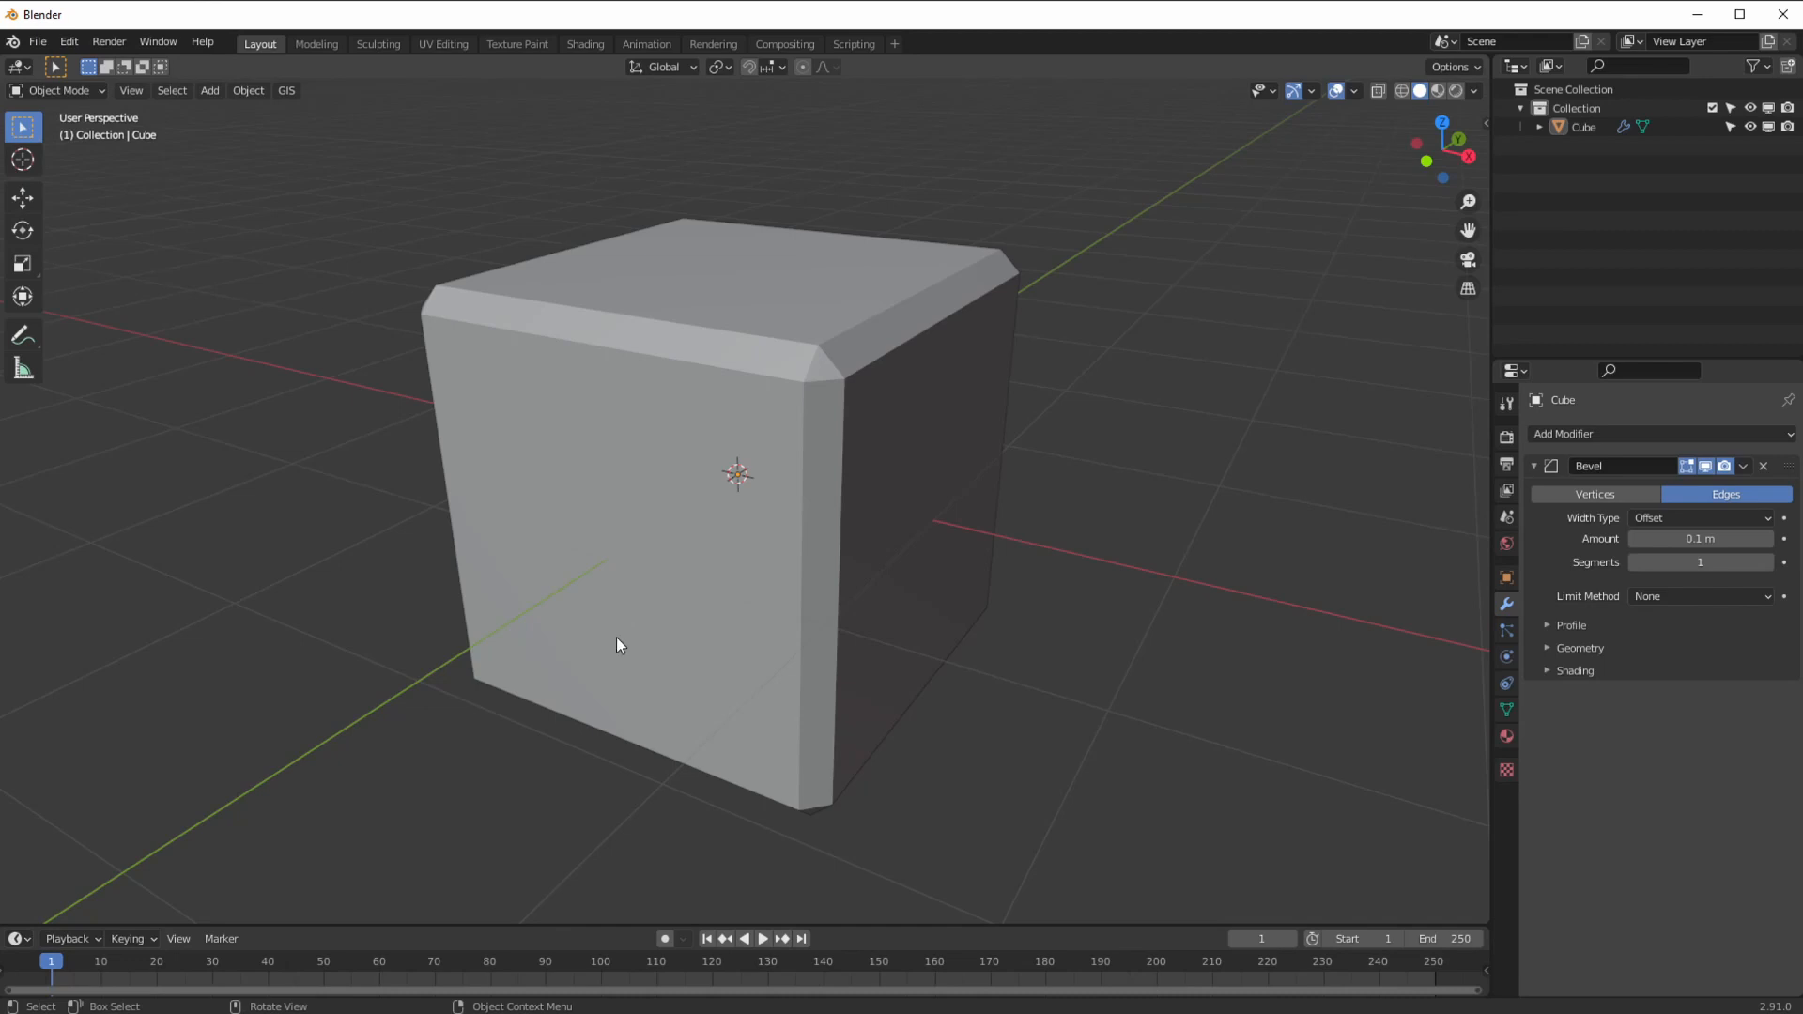
Step: Test a Vertices-only bevel, then switch back to Edges with a 0.11 m amount
{"action": "left_click", "coordinate": [1578, 494]}
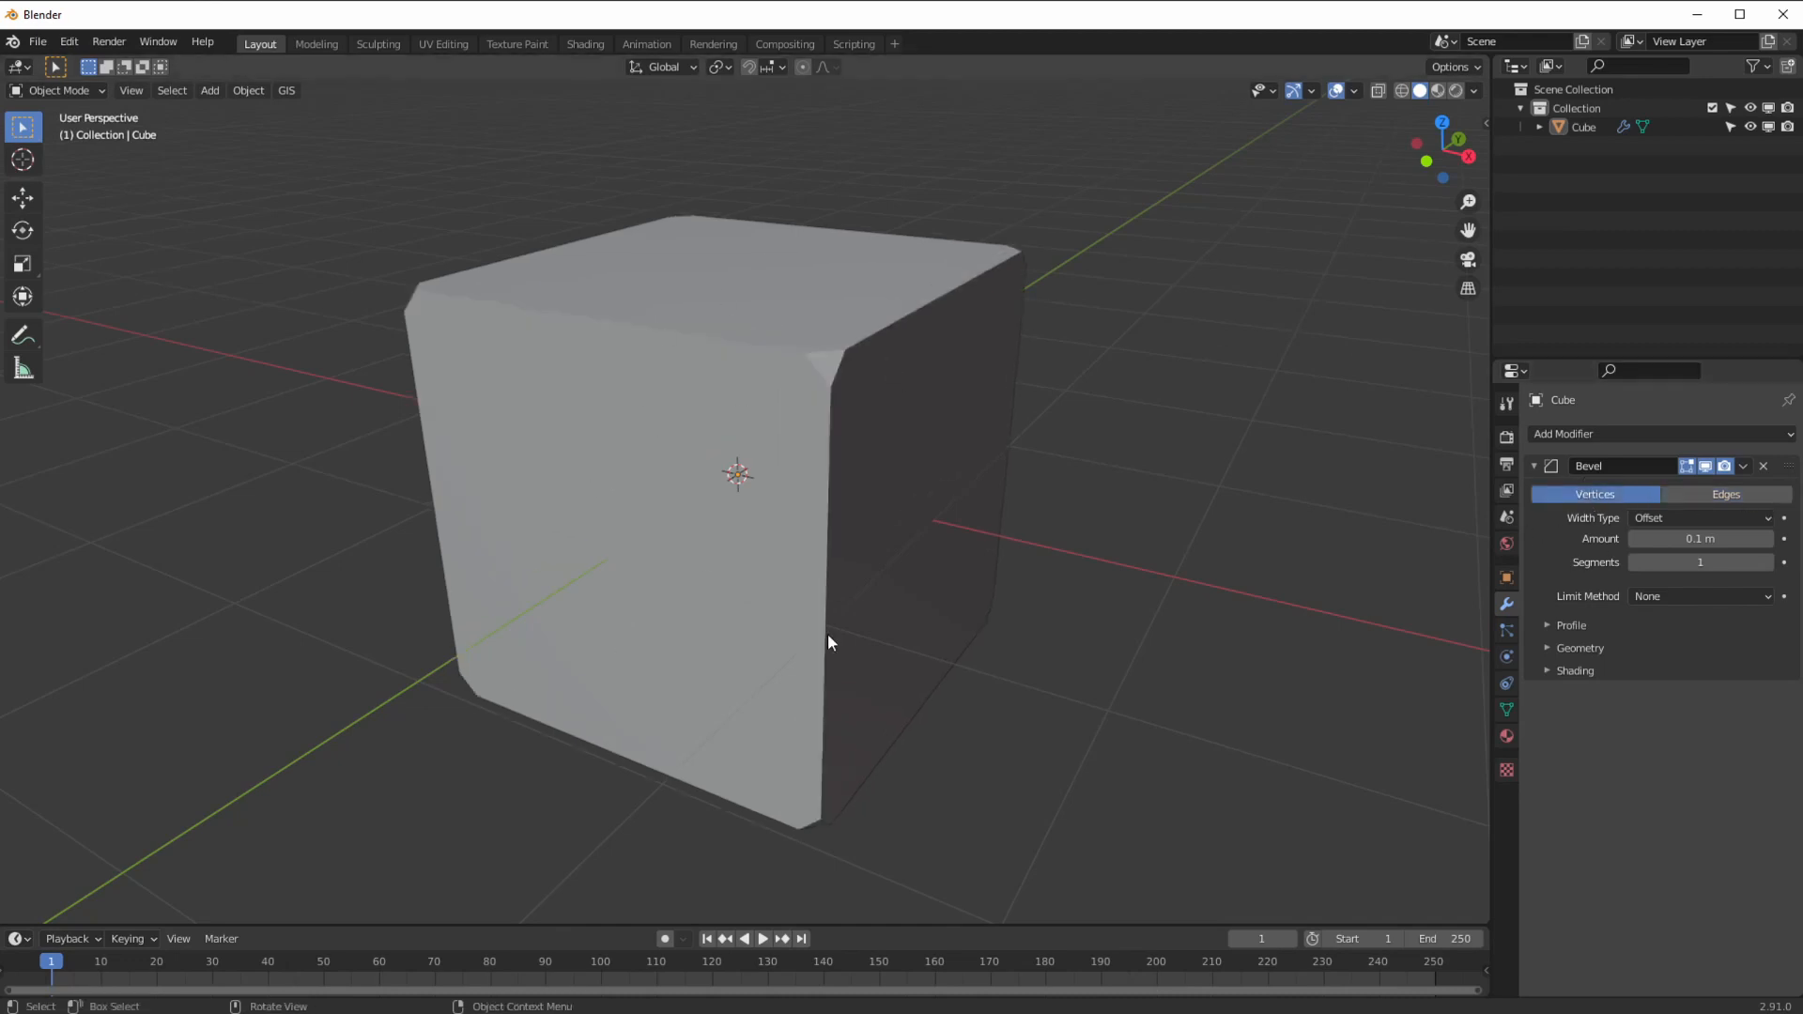
{"action": "left_click_drag", "start_coordinate": [1681, 541], "coordinate": [1719, 538]}
{"action": "middle_click_drag", "start_coordinate": [877, 522], "coordinate": [902, 556]}
{"action": "key", "text": "BackSpace"}
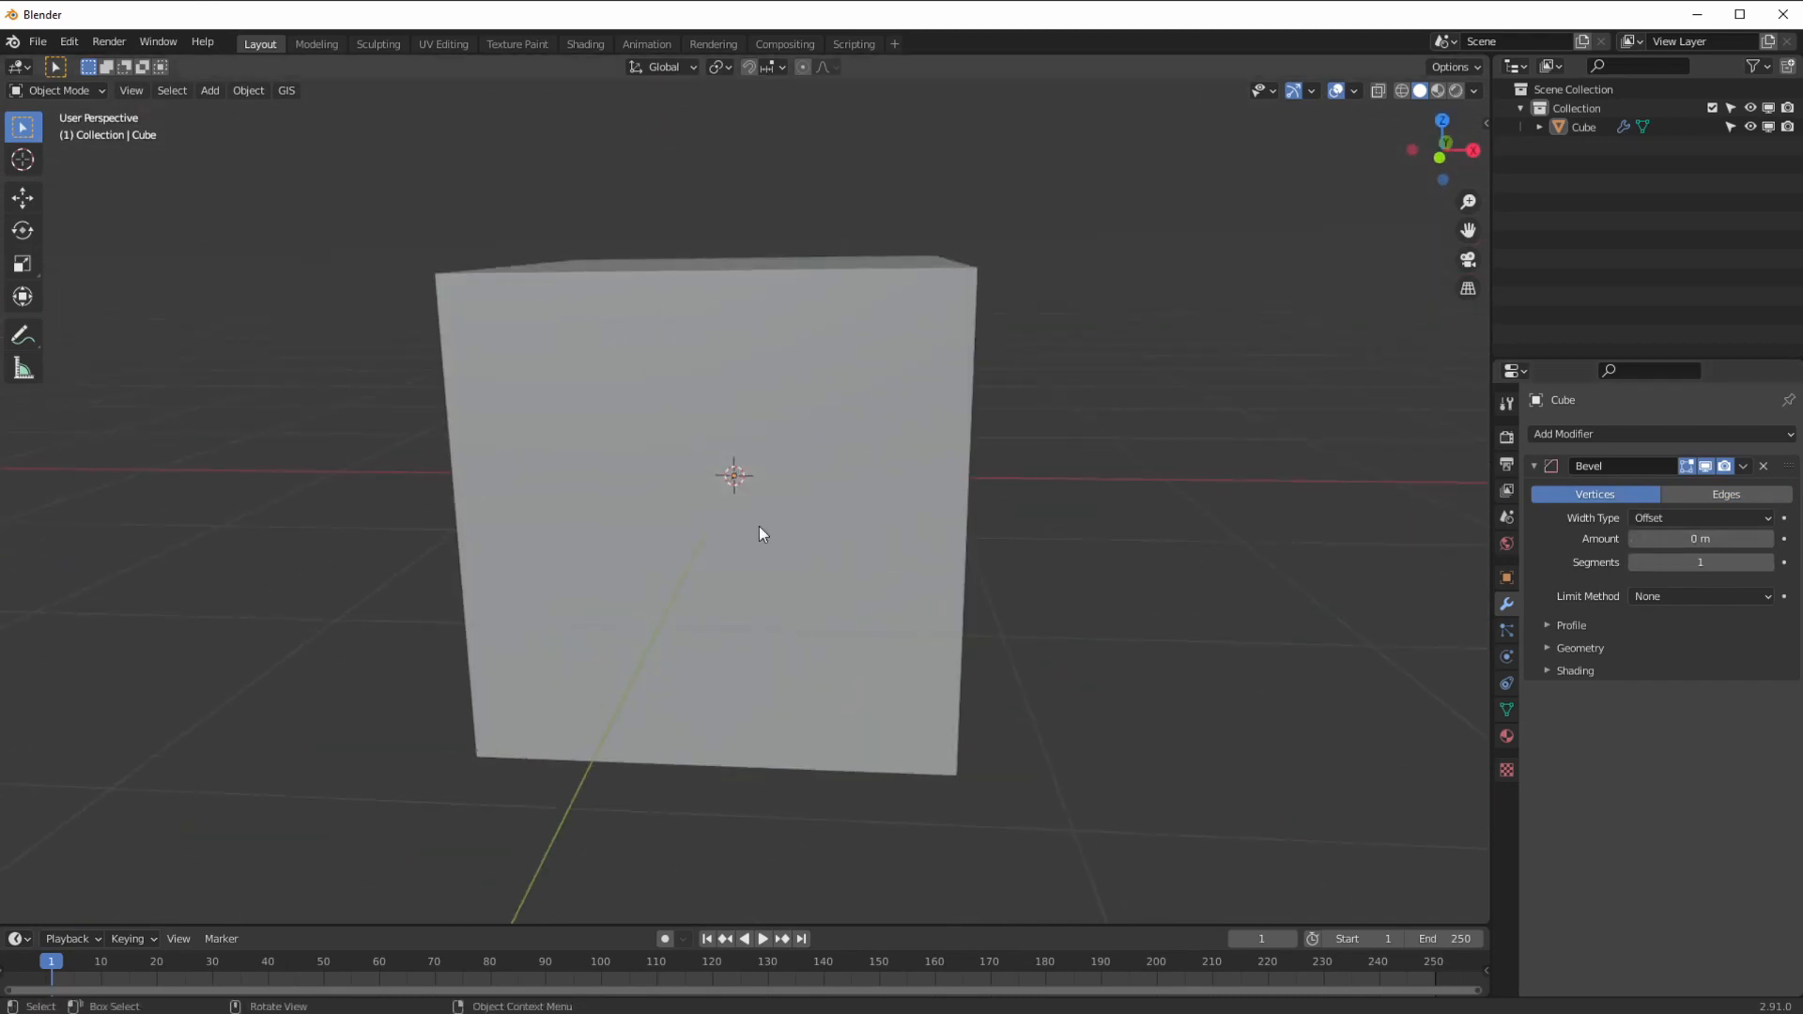
{"action": "middle_click_drag", "start_coordinate": [813, 648], "coordinate": [769, 673]}
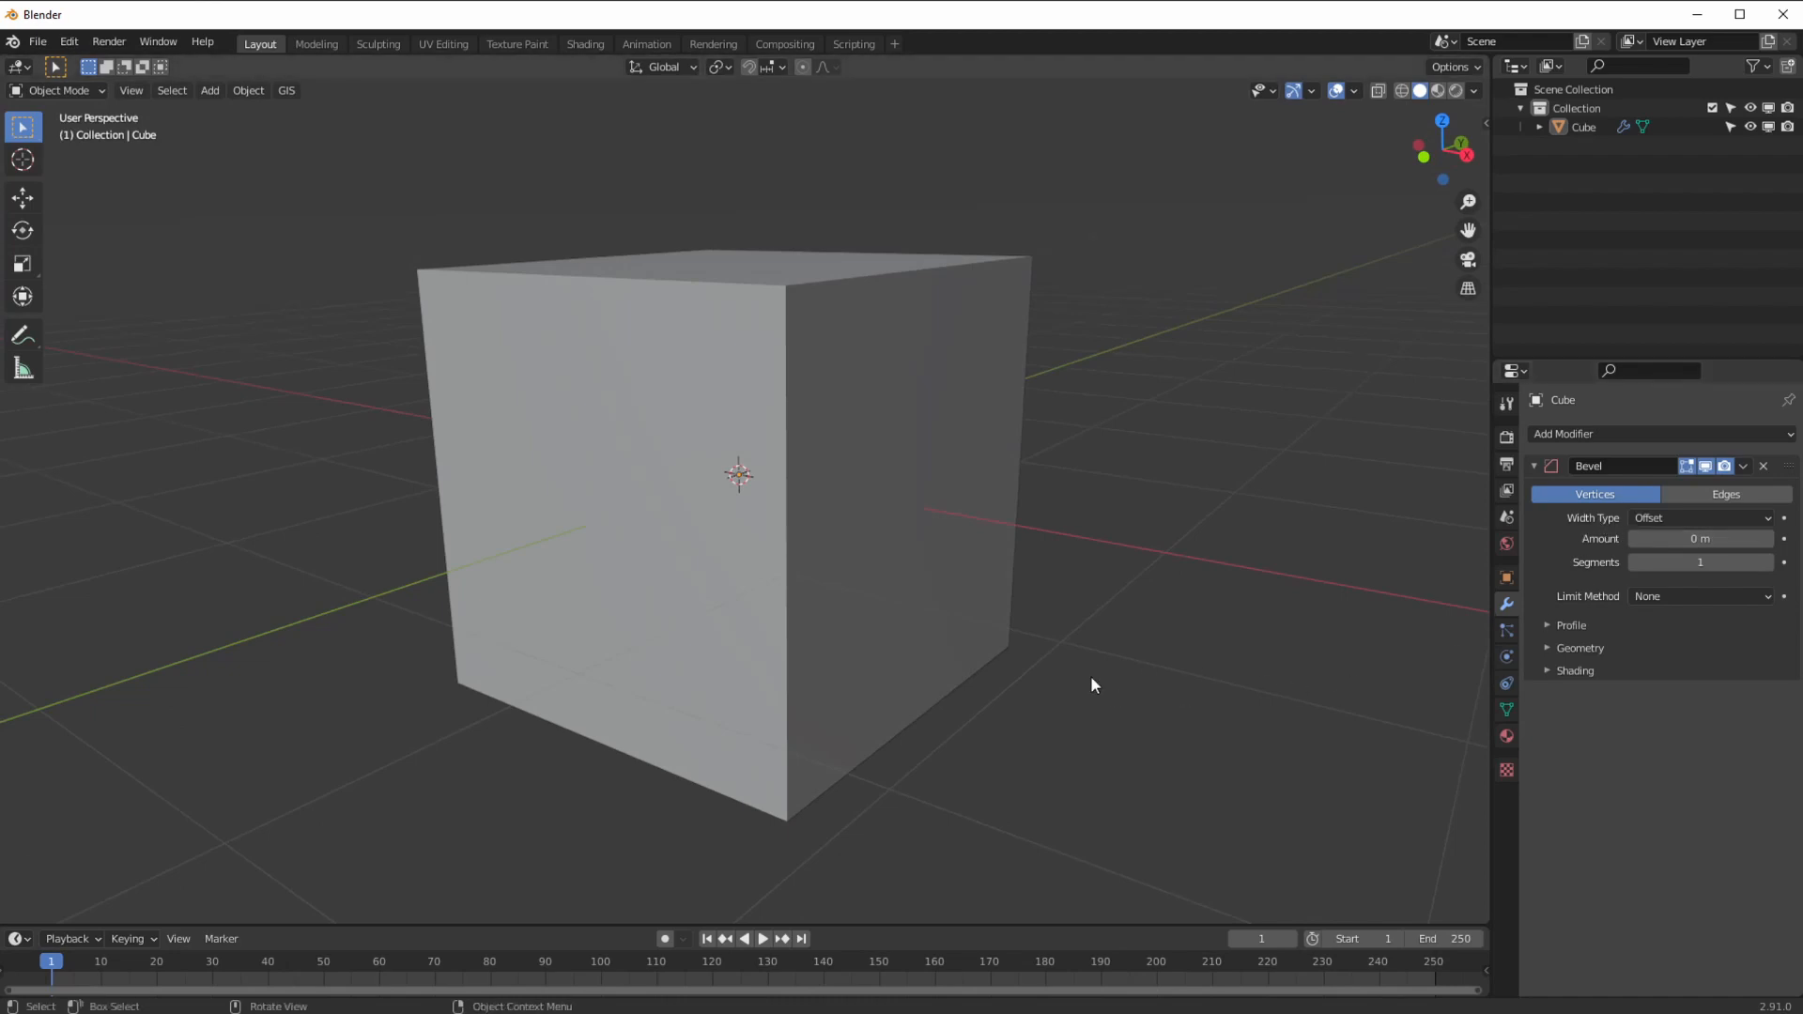
{"action": "mouse_move", "coordinate": [1673, 539]}
{"action": "left_mouse_down"}
{"action": "mouse_move", "coordinate": [1717, 540]}
{"action": "mouse_move", "coordinate": [1690, 541]}
{"action": "left_mouse_up"}
{"action": "left_click", "coordinate": [1681, 494]}
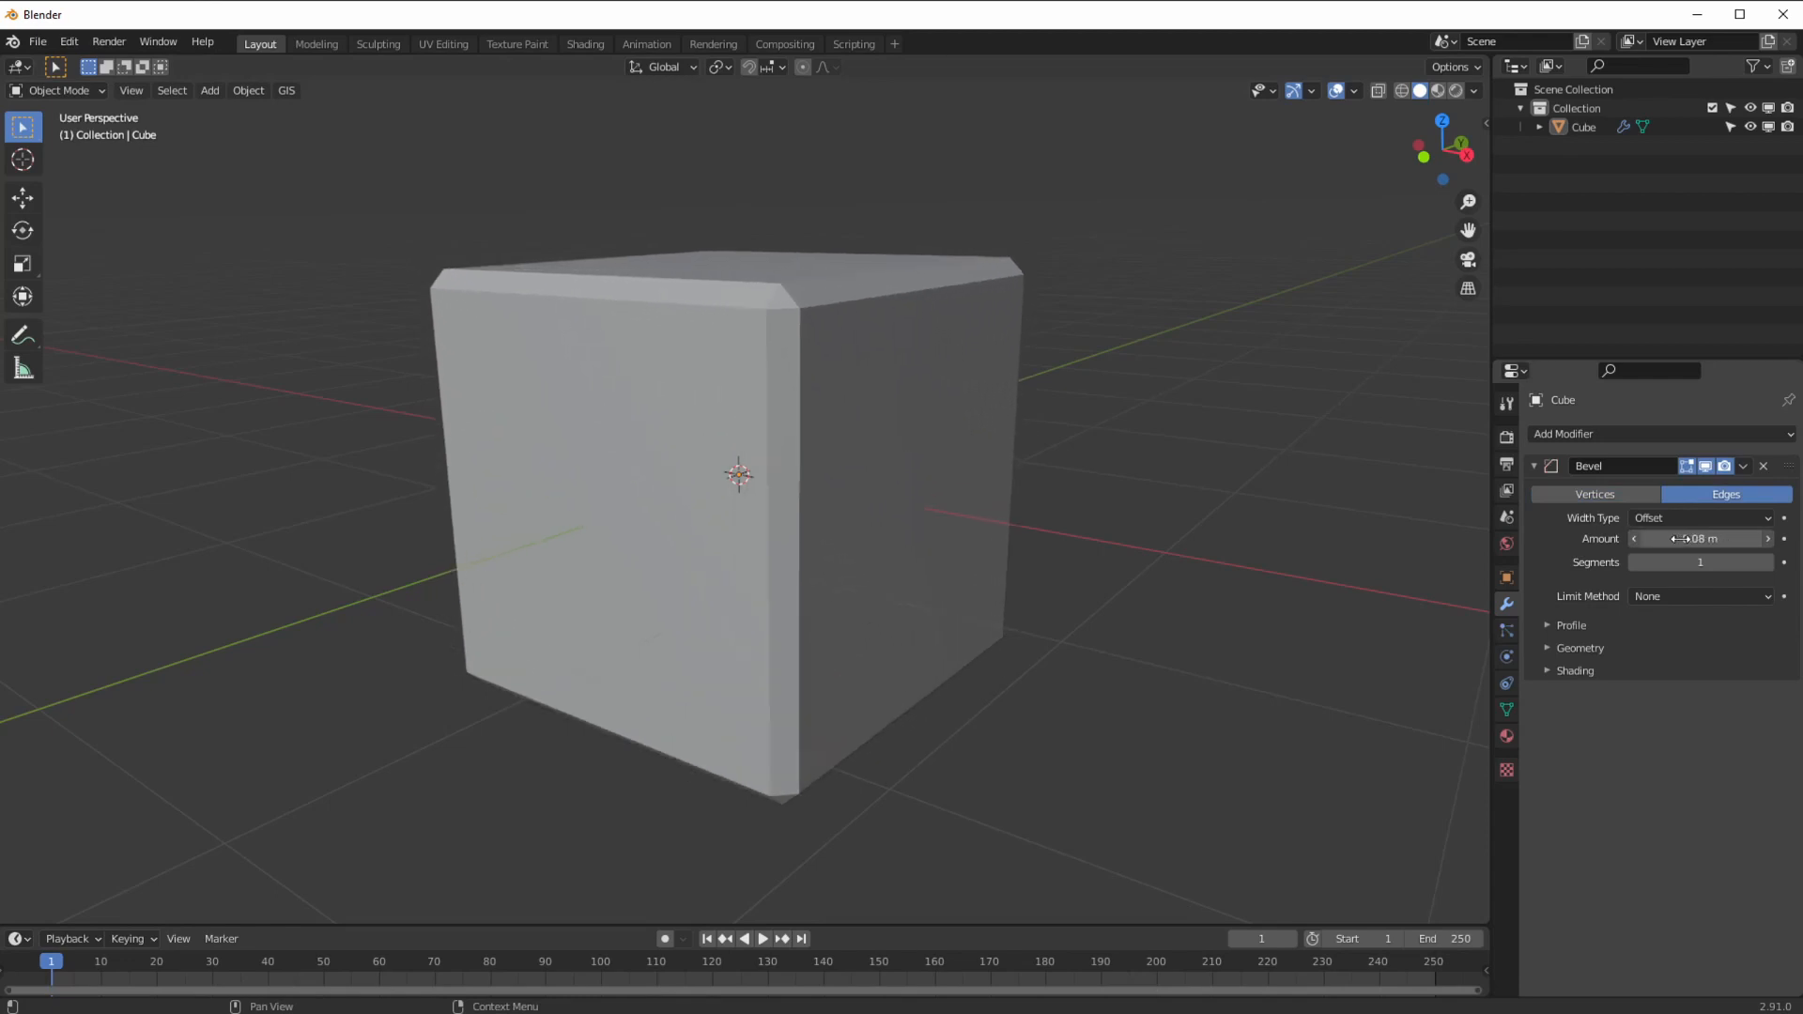
Step: Raise the bevel modifier to 3 segments
{"action": "left_click", "coordinate": [1766, 562]}
{"action": "left_click", "coordinate": [1766, 561]}
{"action": "middle_click_drag", "start_coordinate": [1288, 362], "coordinate": [798, 427]}
Step: Select the cube and apply Shade Smooth from the Object menu
{"action": "left_click", "coordinate": [248, 90]}
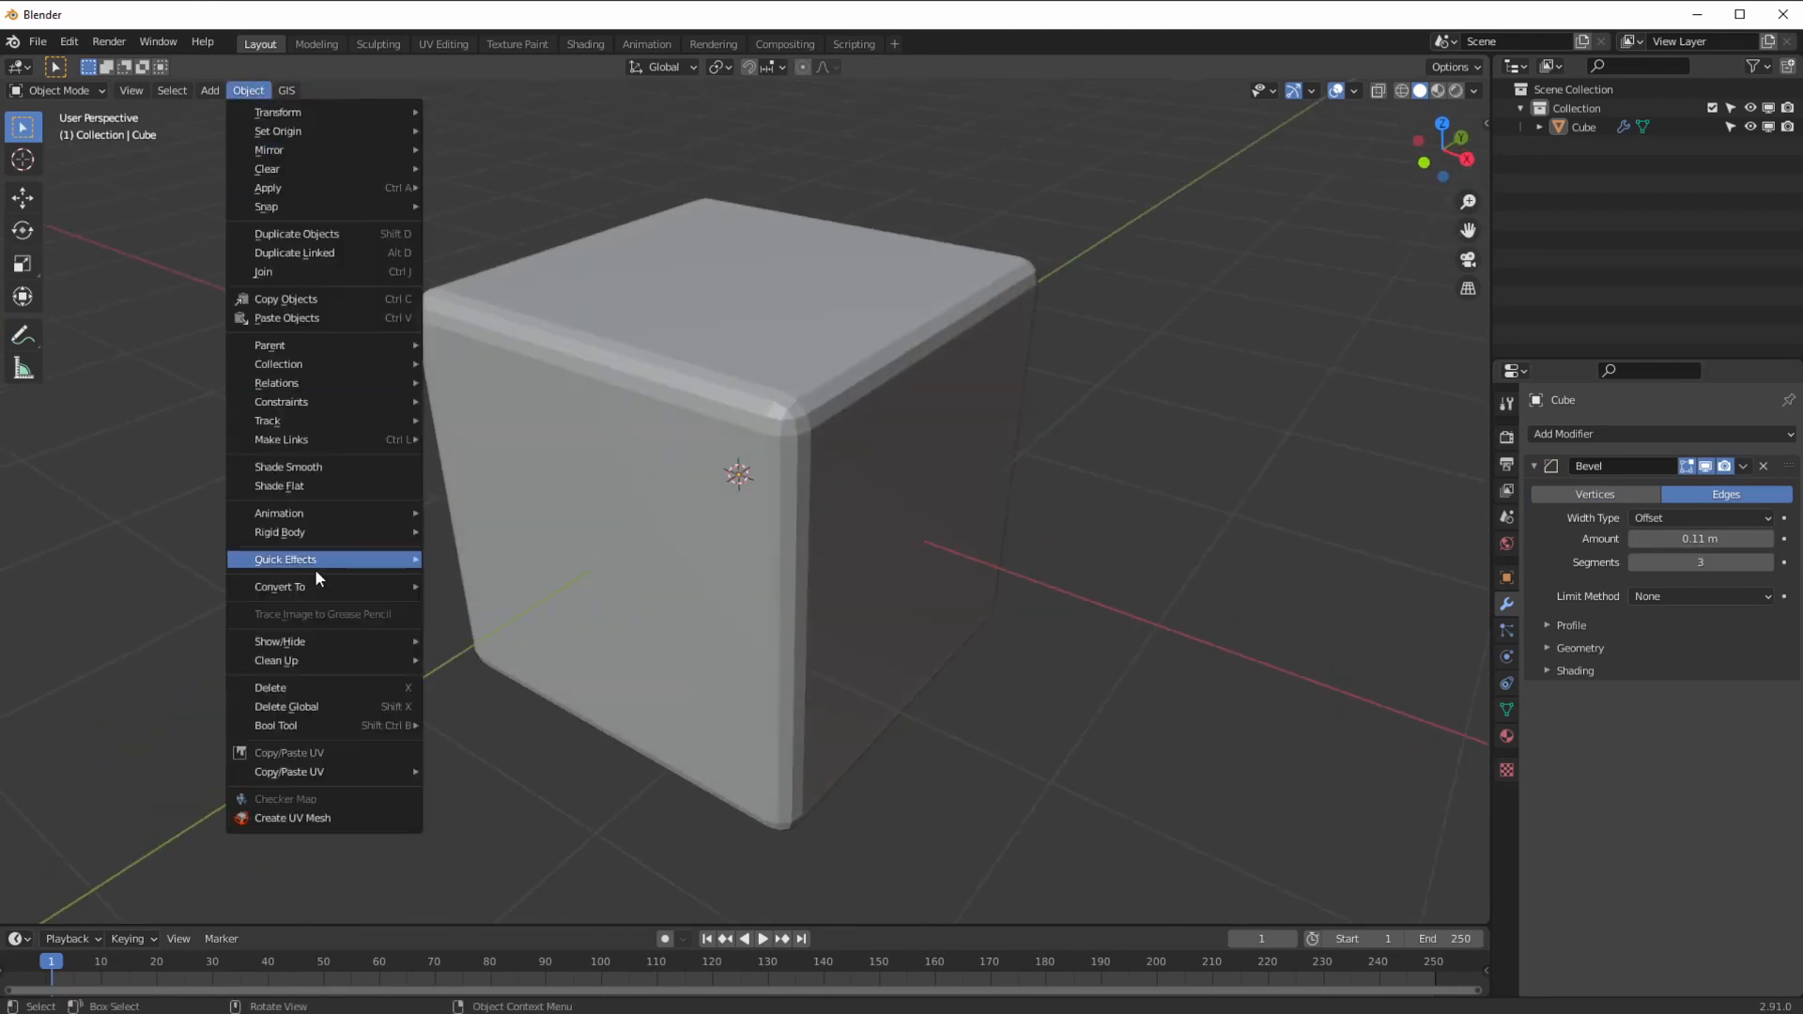
{"action": "key", "text": "a"}
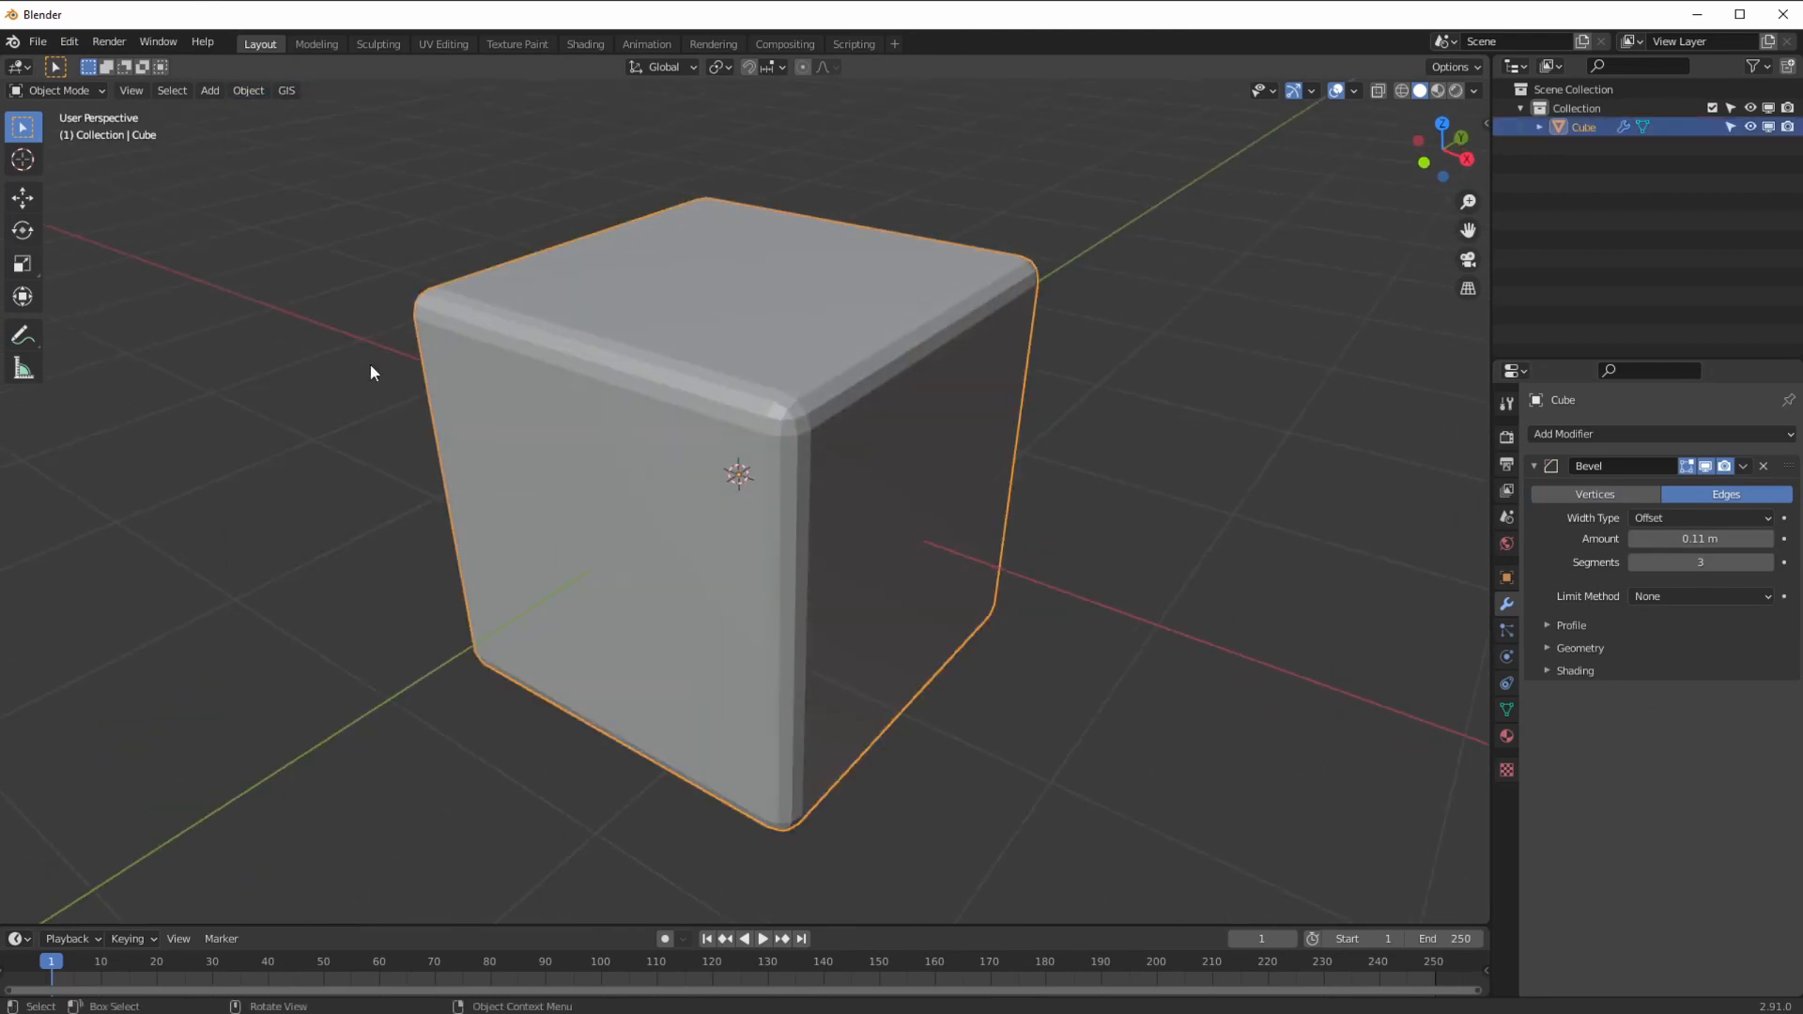
{"action": "left_click", "coordinate": [248, 91]}
{"action": "left_click", "coordinate": [385, 485]}
{"action": "middle_click_drag", "start_coordinate": [492, 570], "coordinate": [986, 451]}
Step: Enable Auto Smooth in the cube's Normals settings with a 45° angle
{"action": "left_click", "coordinate": [1507, 710]}
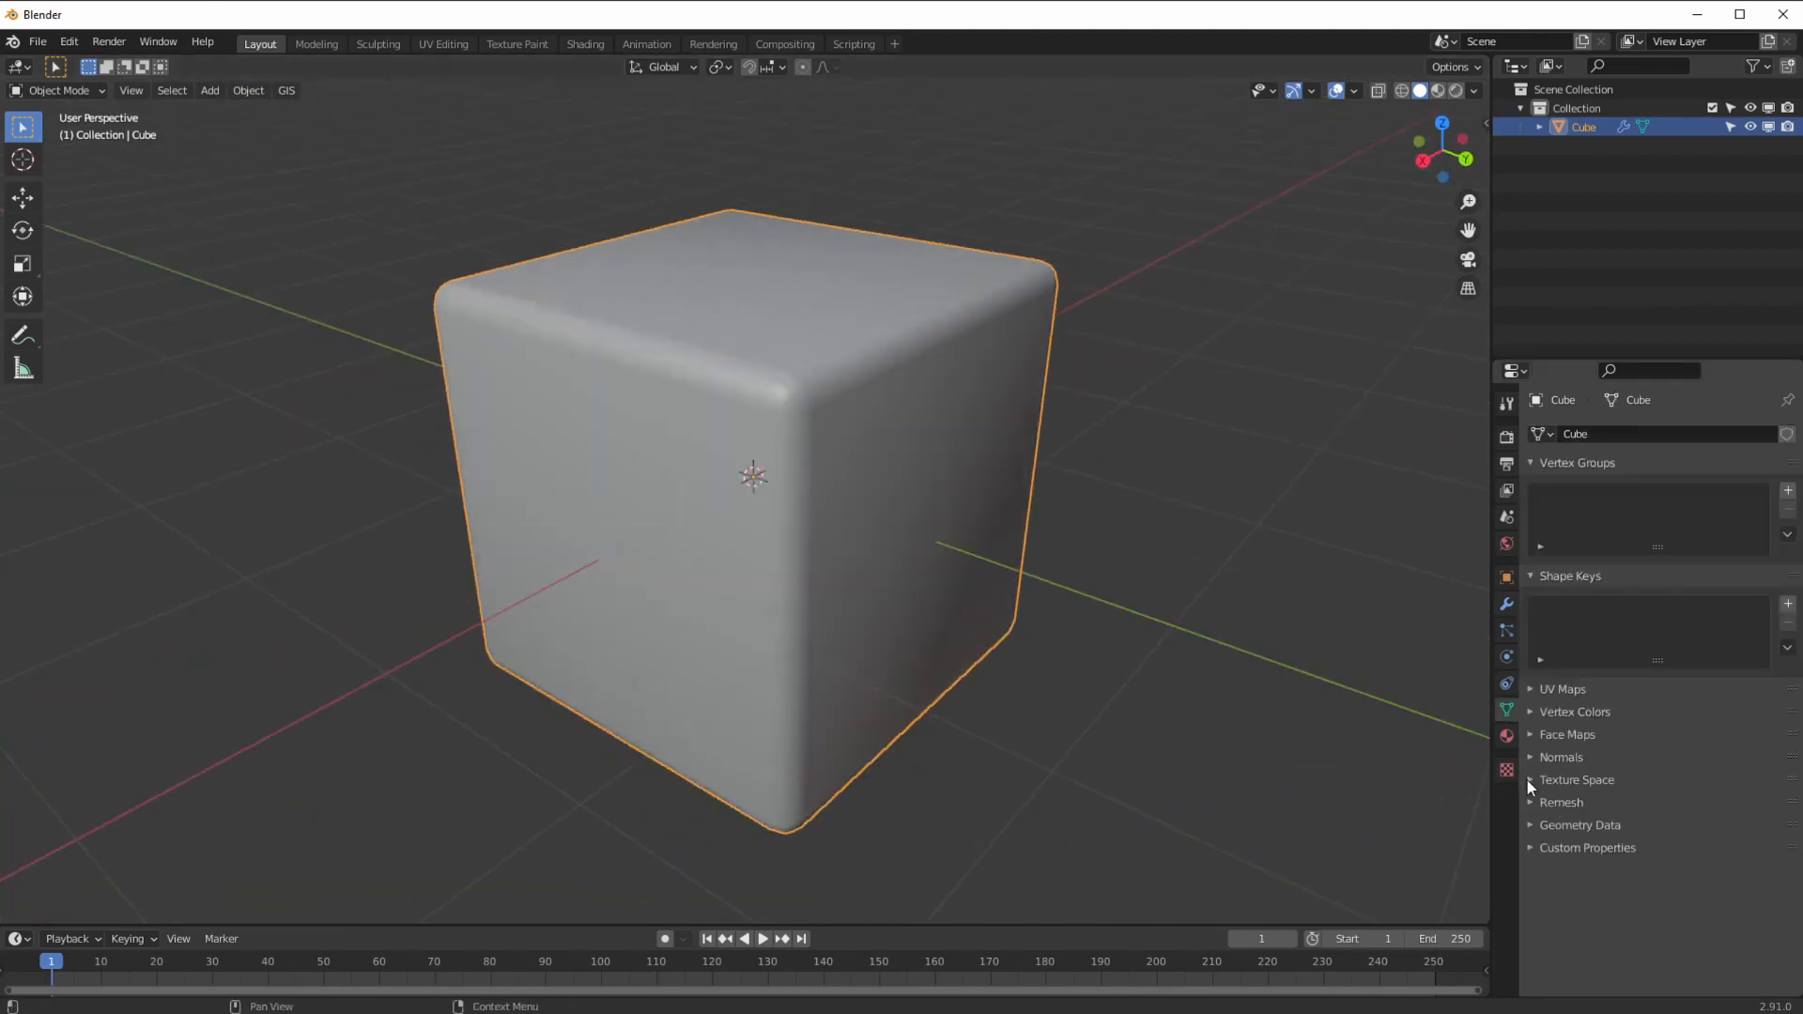
{"action": "left_click", "coordinate": [1540, 757]}
{"action": "left_click", "coordinate": [1636, 784]}
{"action": "left_click", "coordinate": [1671, 785]}
{"action": "type", "text": "45"}
{"action": "key", "text": "Return"}
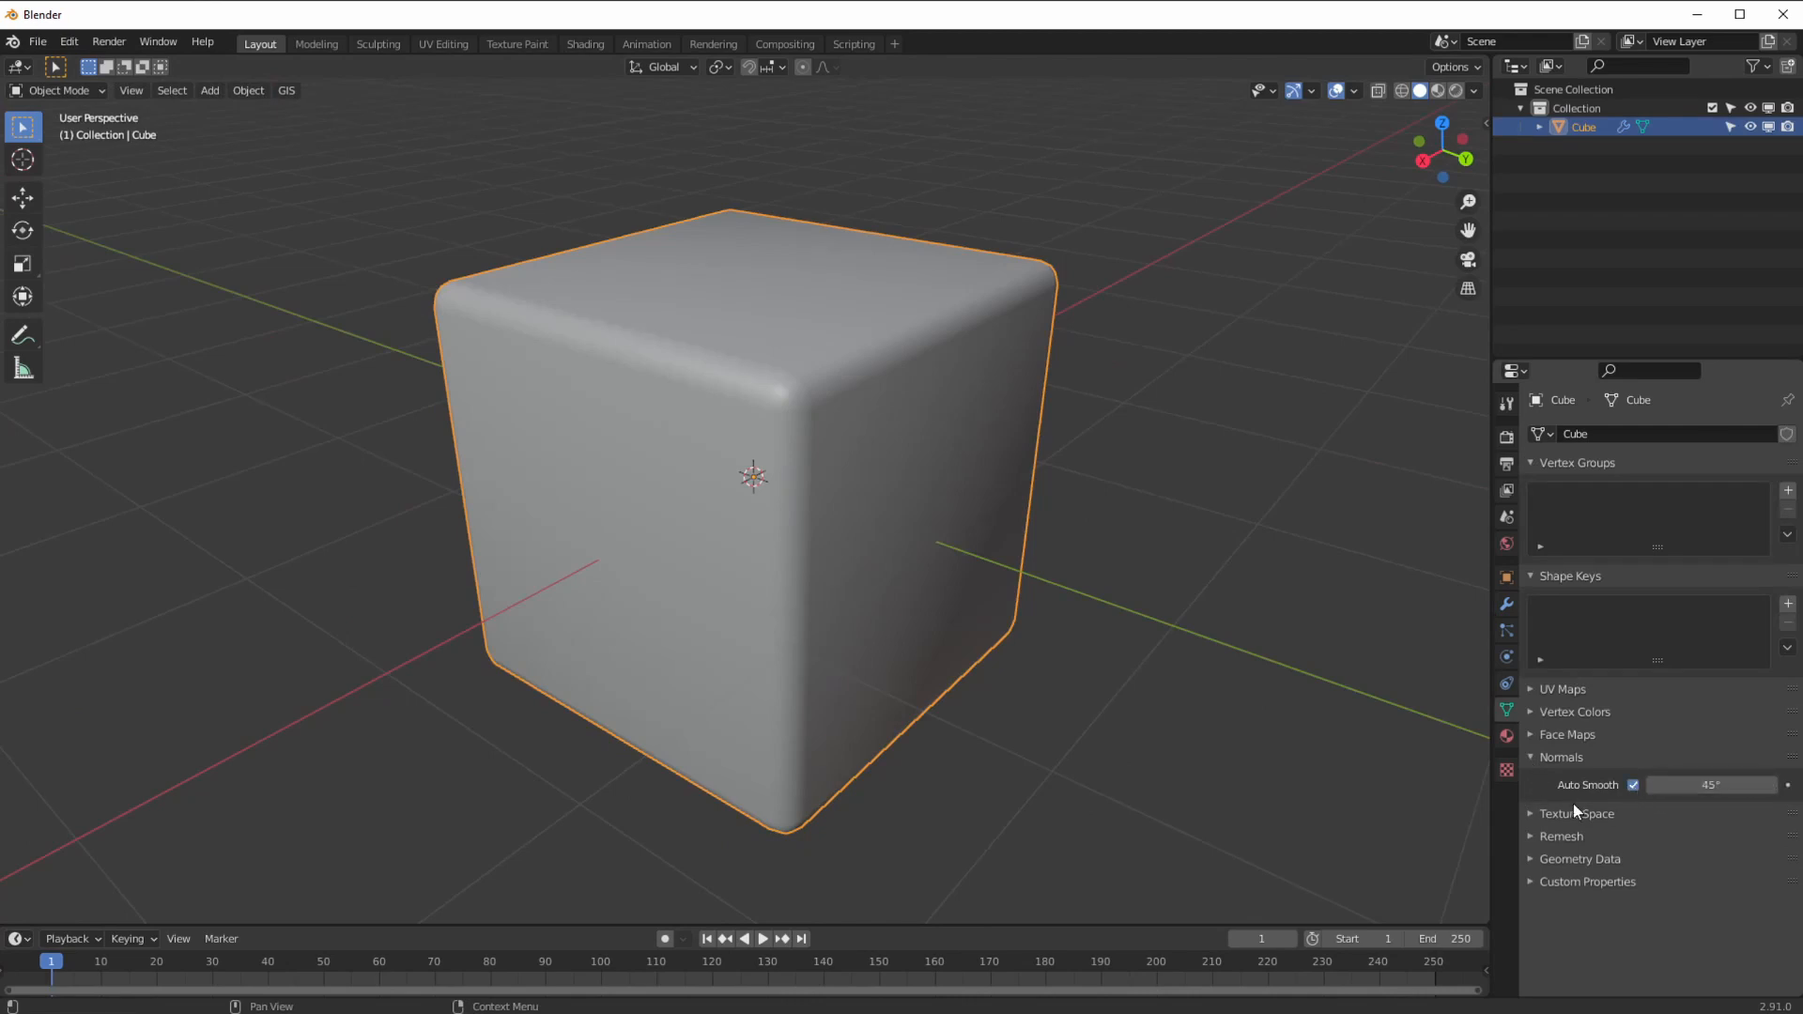
{"action": "middle_click_drag", "start_coordinate": [930, 573], "coordinate": [898, 554]}
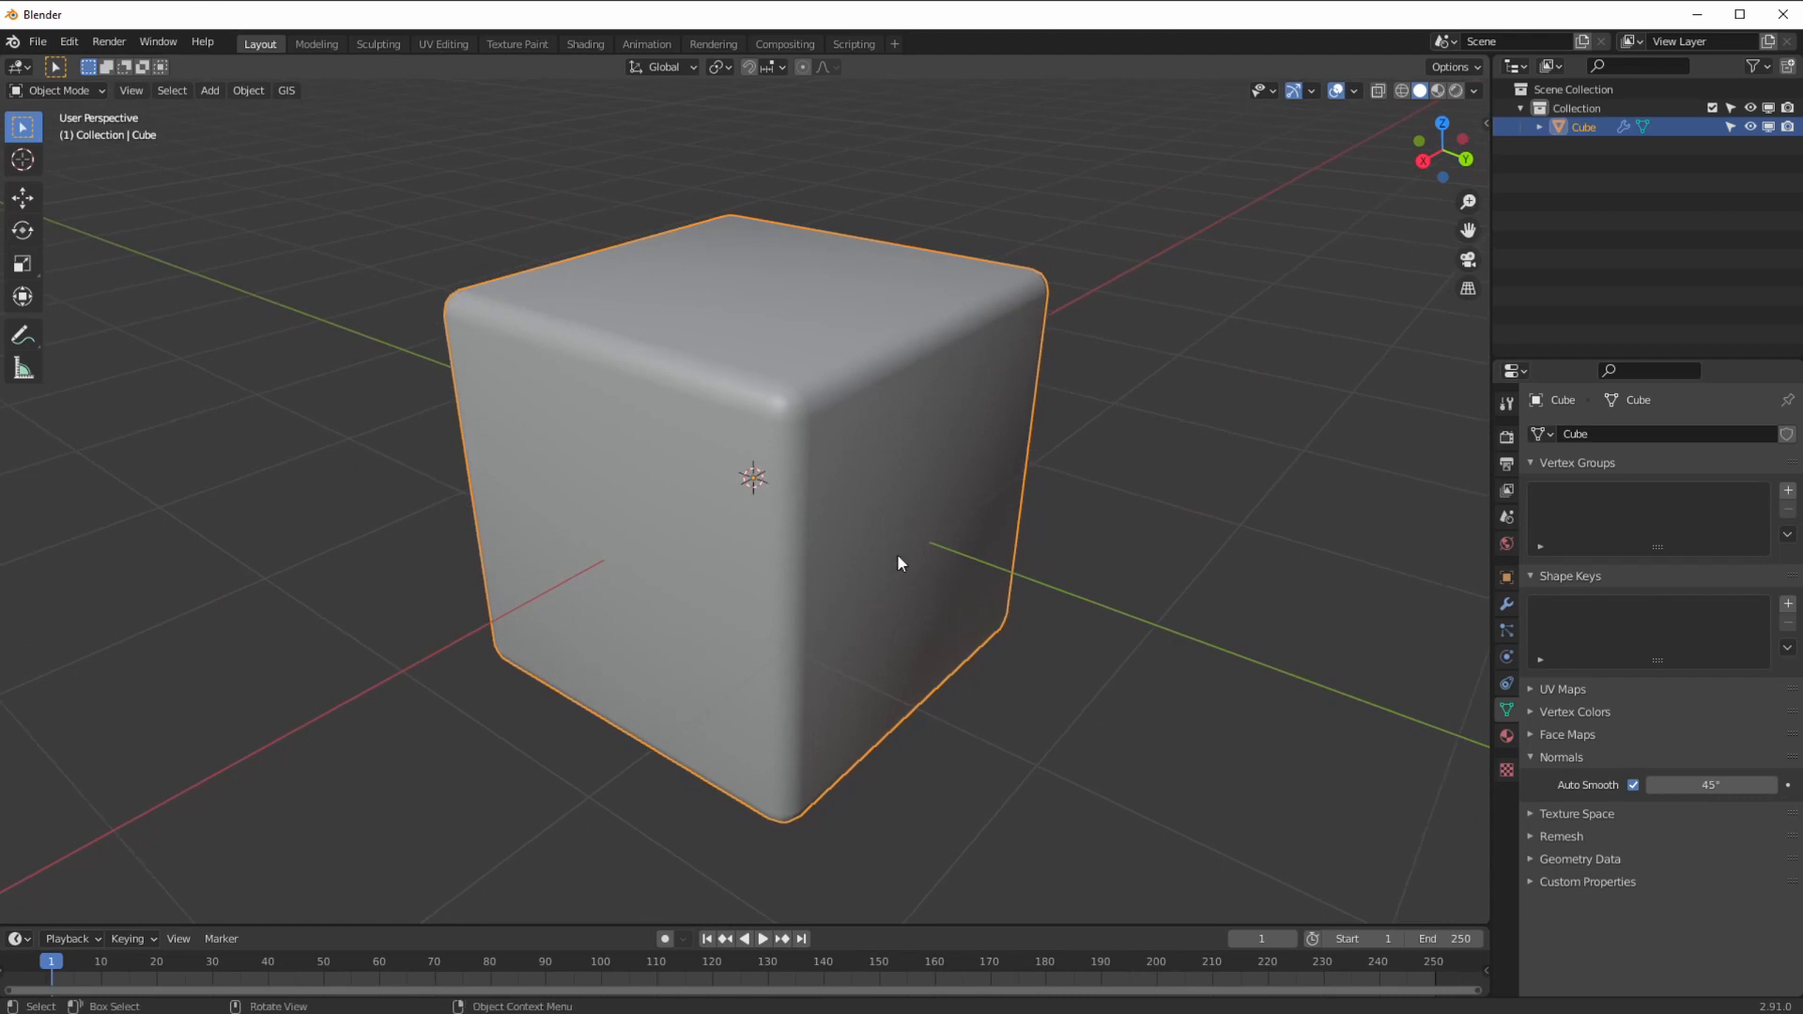
Step: Turn on the Wireframe viewport overlay and reselect the cube
{"action": "left_click", "coordinate": [1351, 92]}
{"action": "left_click", "coordinate": [1237, 412]}
{"action": "middle_click_drag", "start_coordinate": [815, 663], "coordinate": [808, 639]}
{"action": "left_click", "coordinate": [248, 336]}
{"action": "middle_click_drag", "start_coordinate": [770, 466], "coordinate": [763, 500]}
{"action": "left_click", "coordinate": [925, 601]}
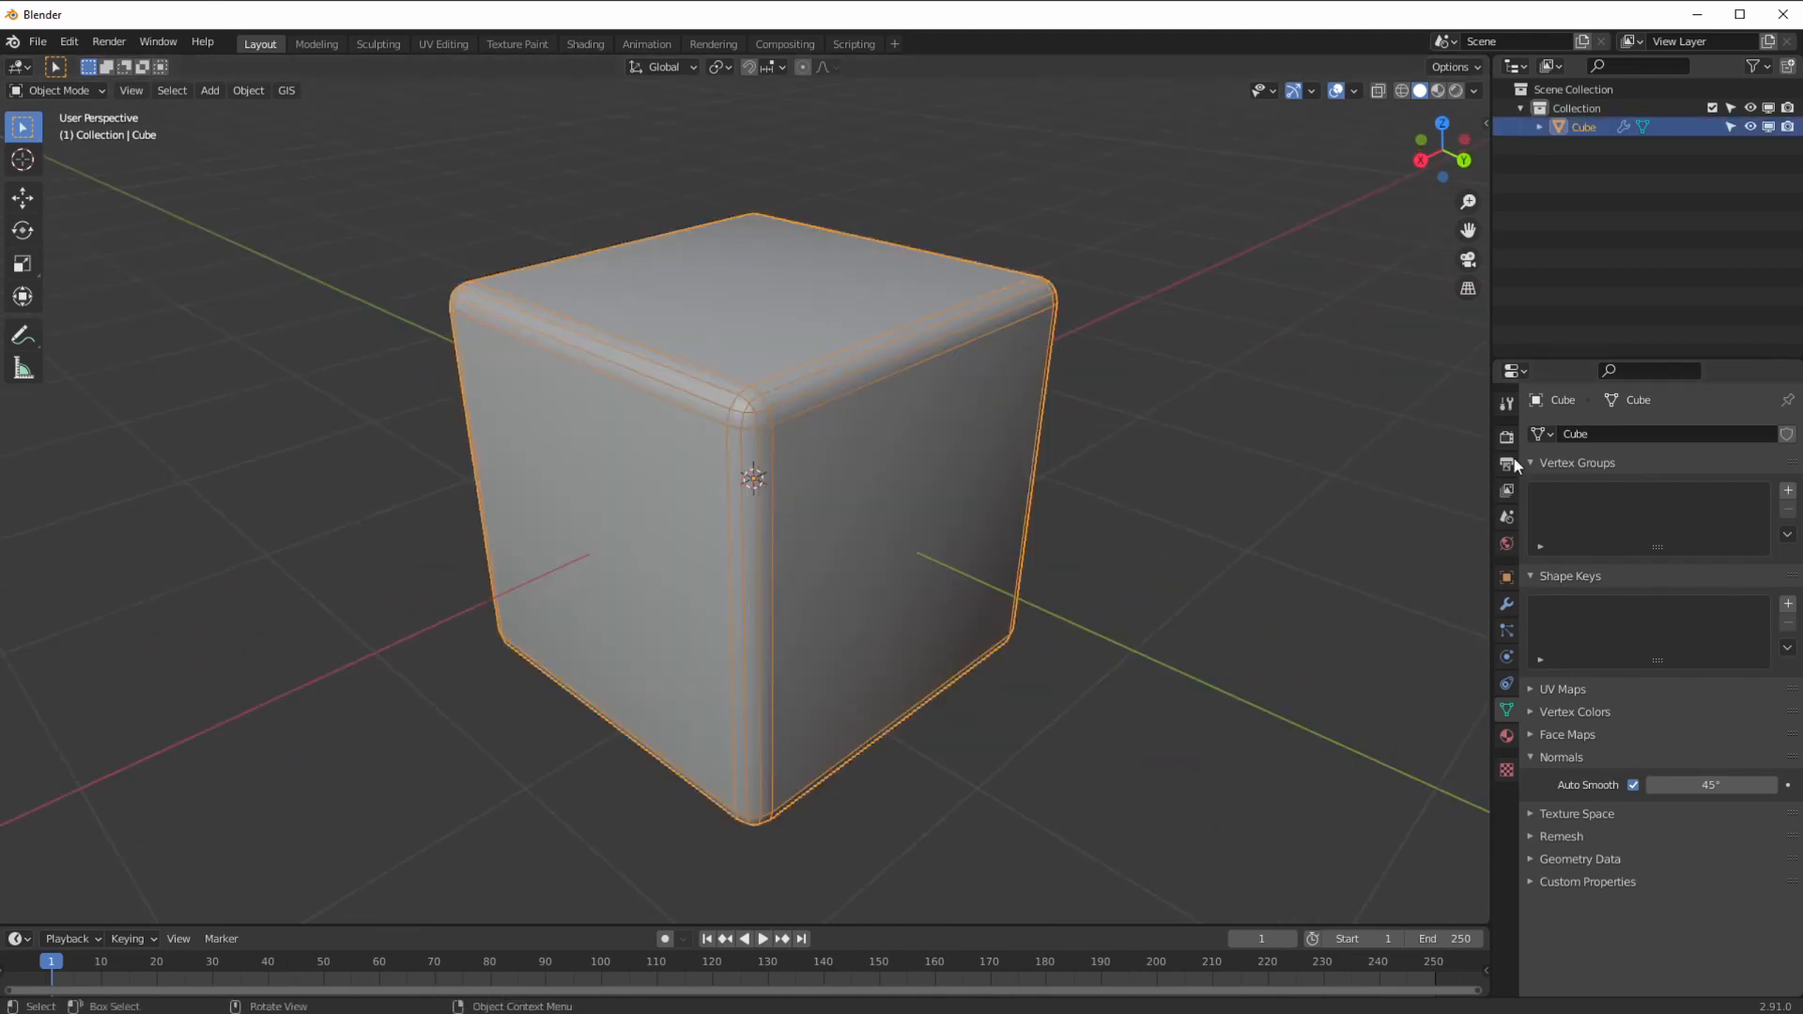
Step: Set the Bevel modifier to a single segment
{"action": "left_click", "coordinate": [1507, 604]}
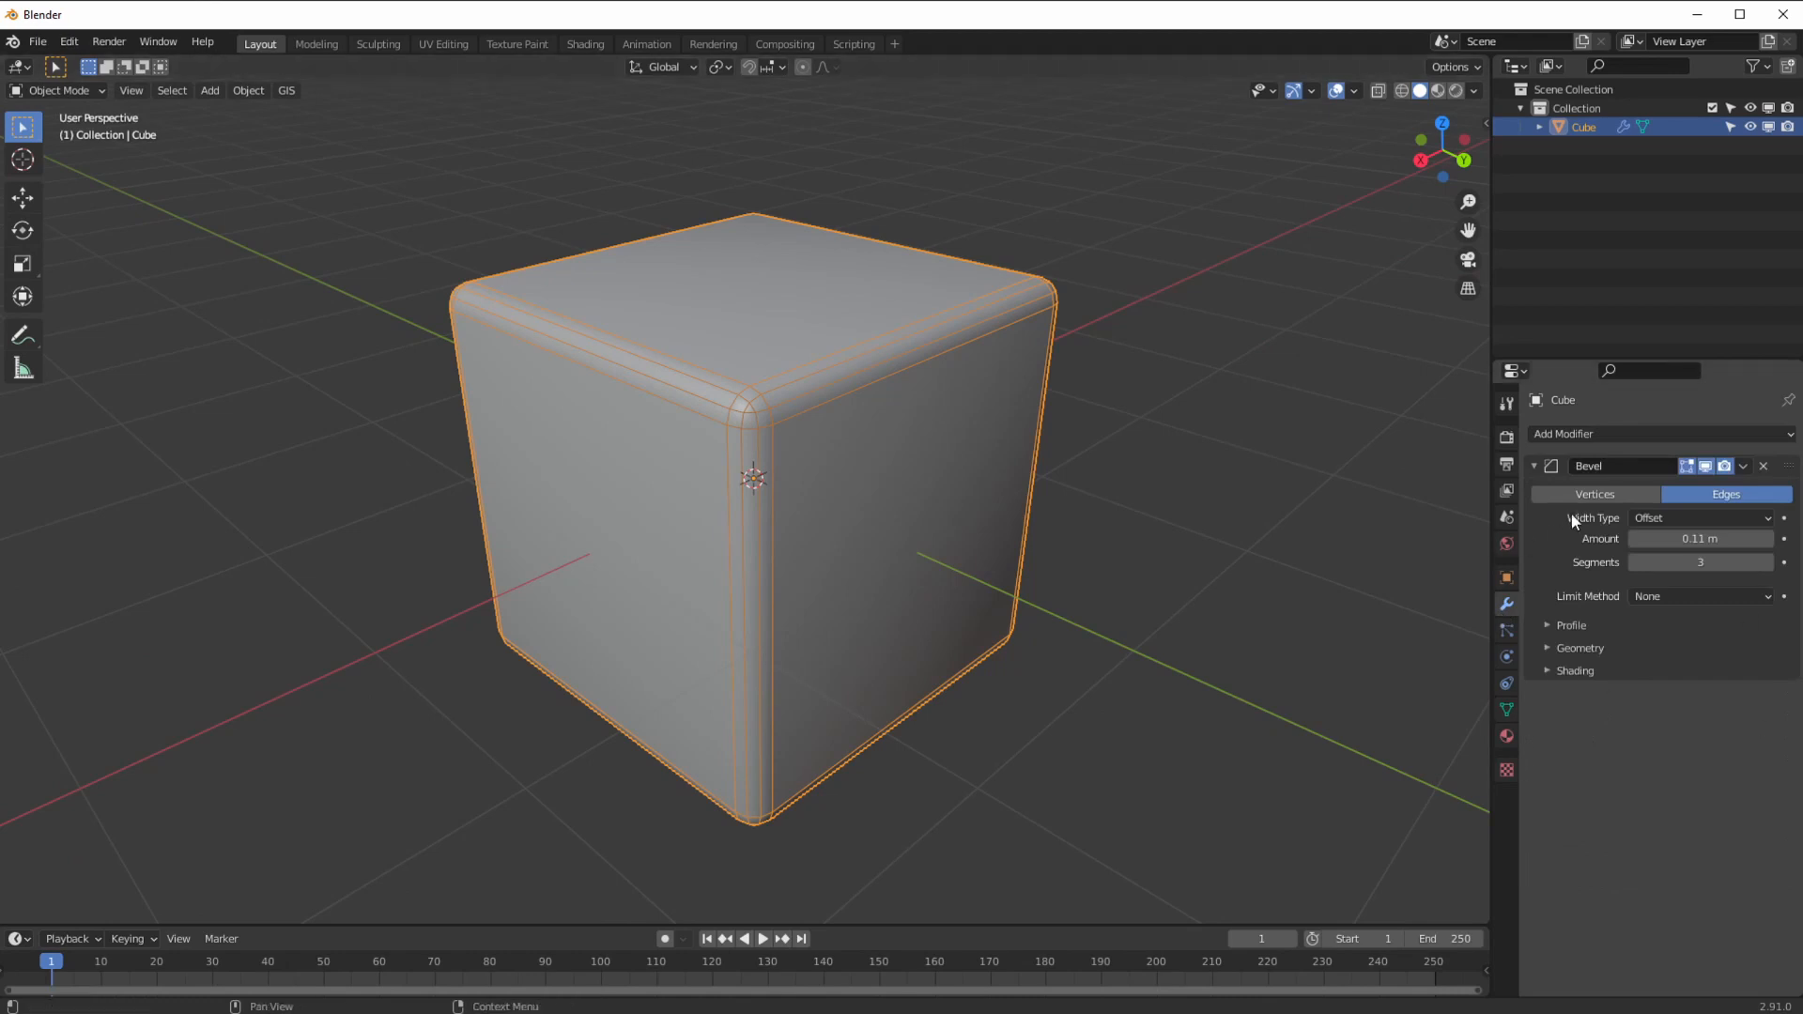
{"action": "left_click", "coordinate": [1668, 518]}
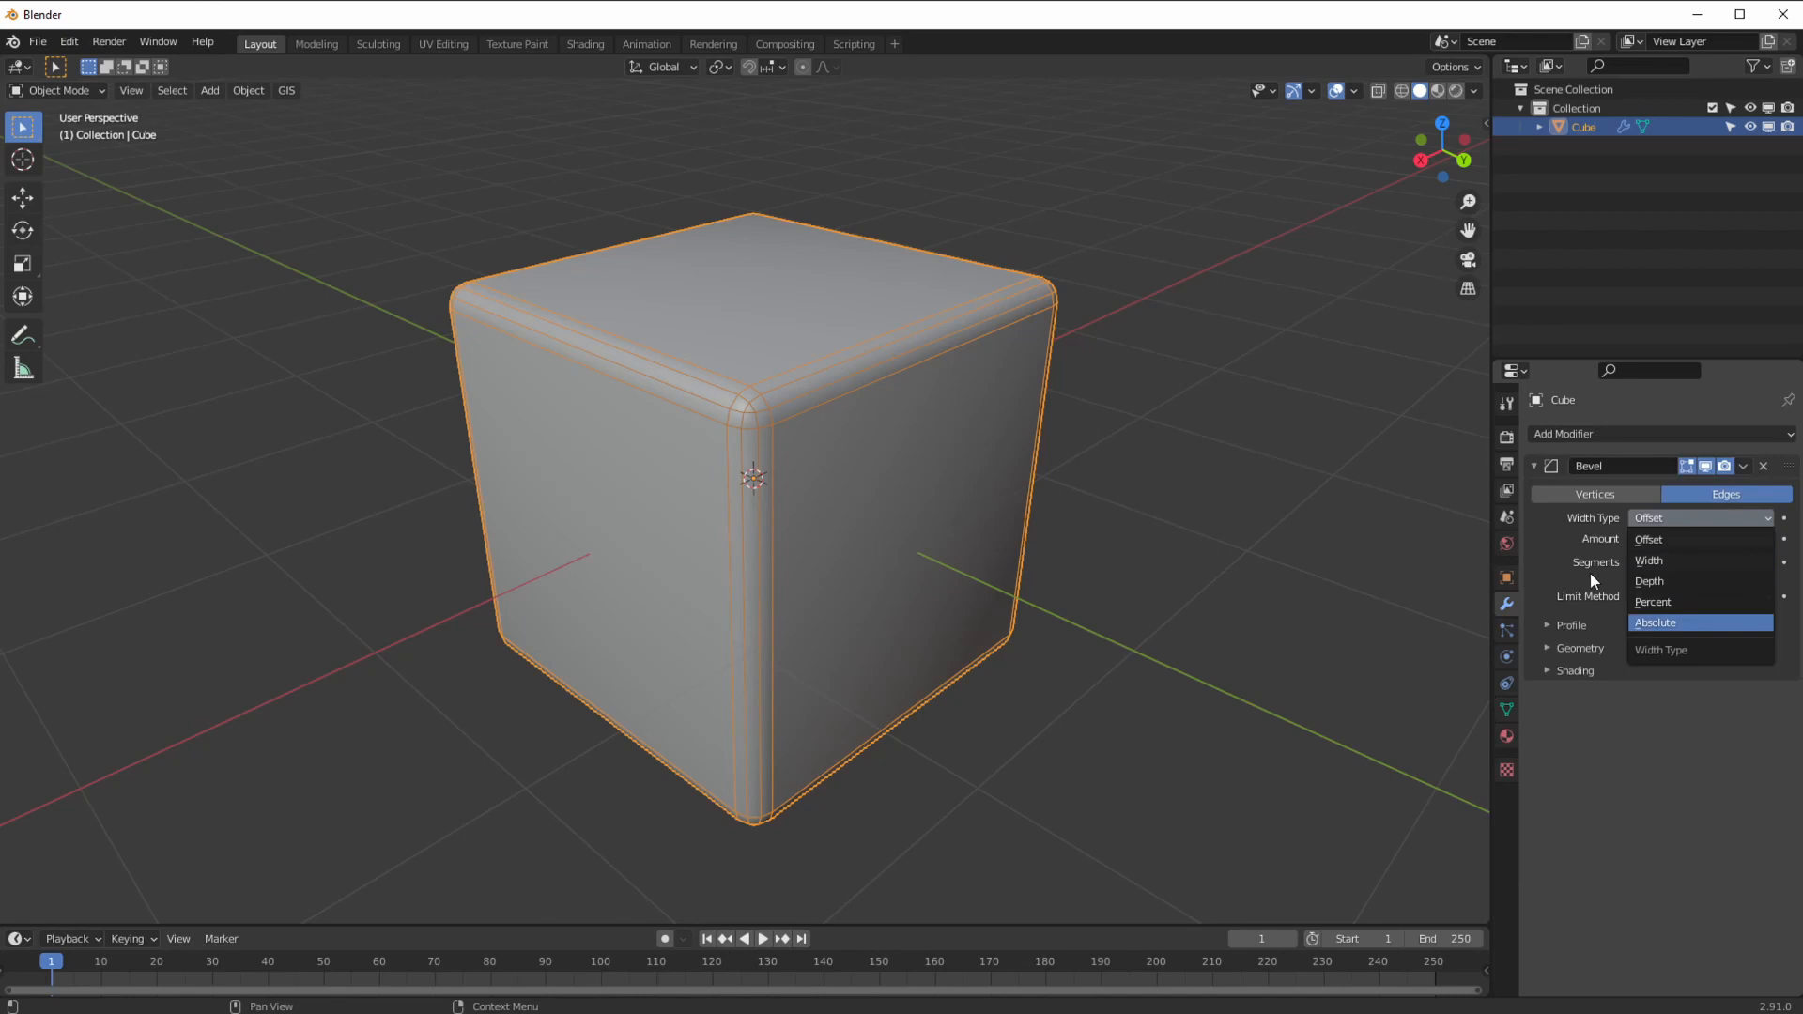
{"action": "middle_click_drag", "start_coordinate": [892, 575], "coordinate": [945, 583]}
{"action": "scroll", "coordinate": [948, 568], "scroll_direction": "up", "scroll_amount": 1}
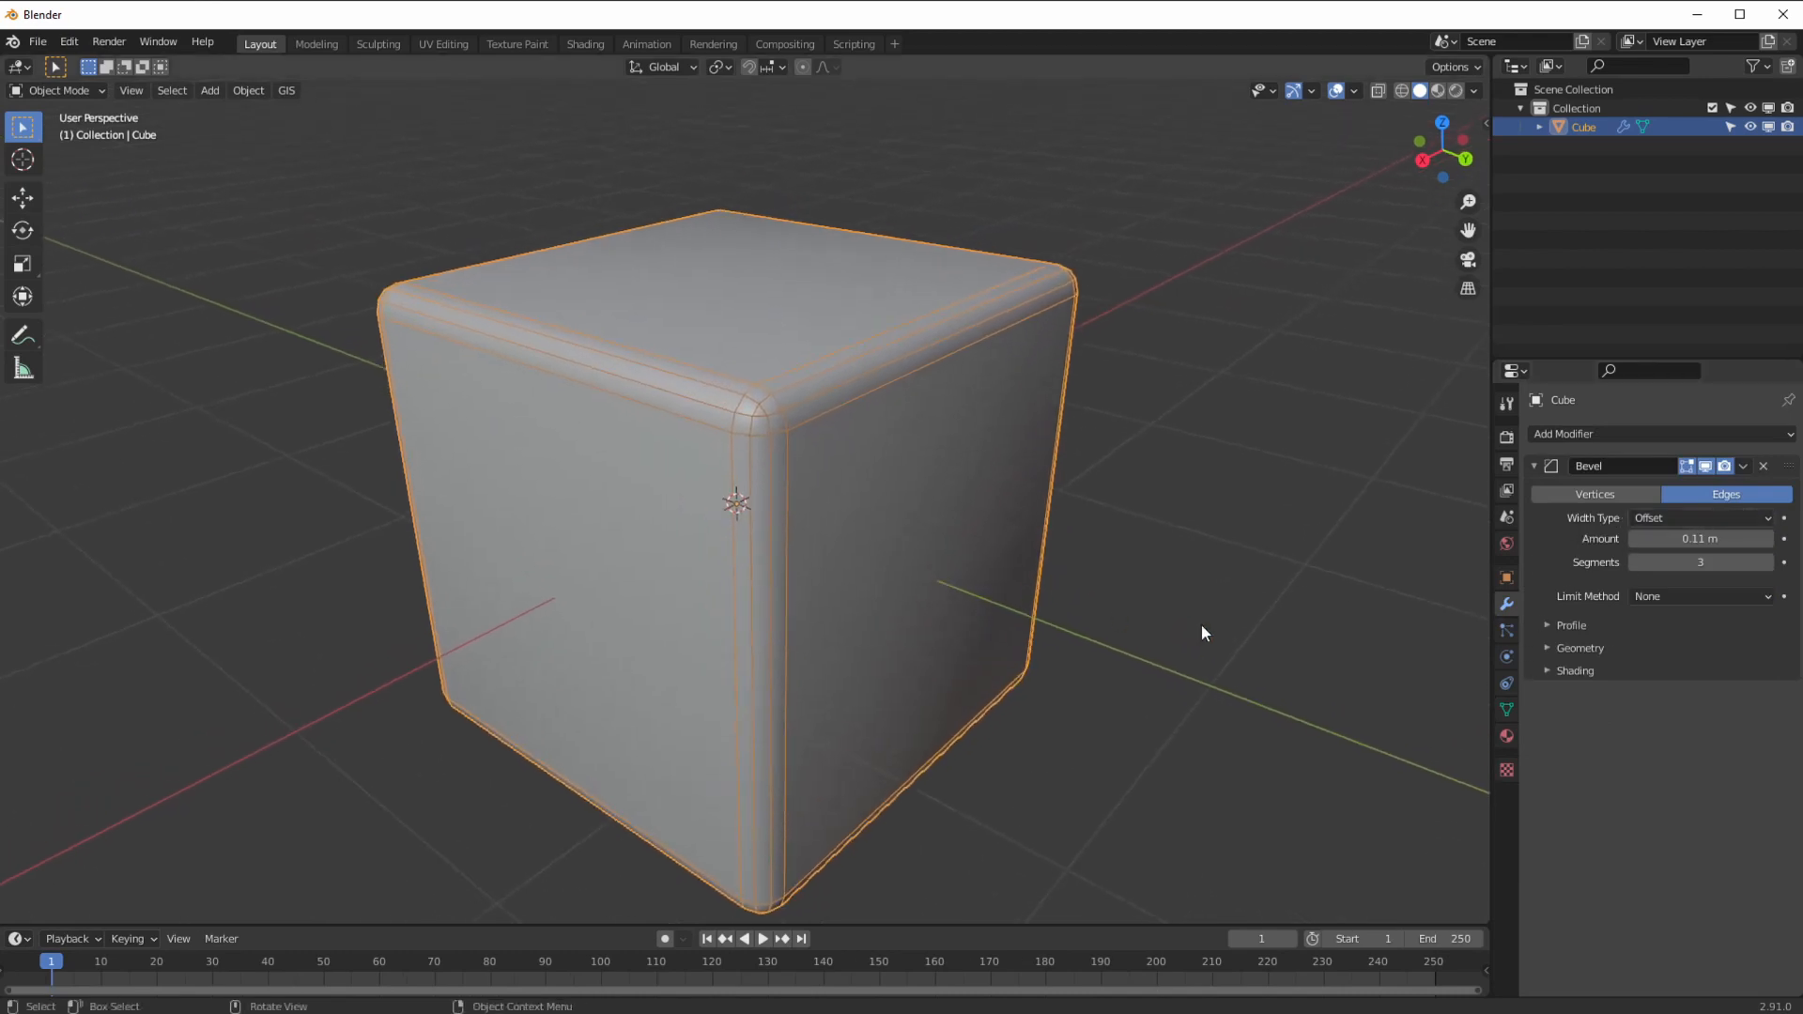
{"action": "left_click", "coordinate": [1678, 567]}
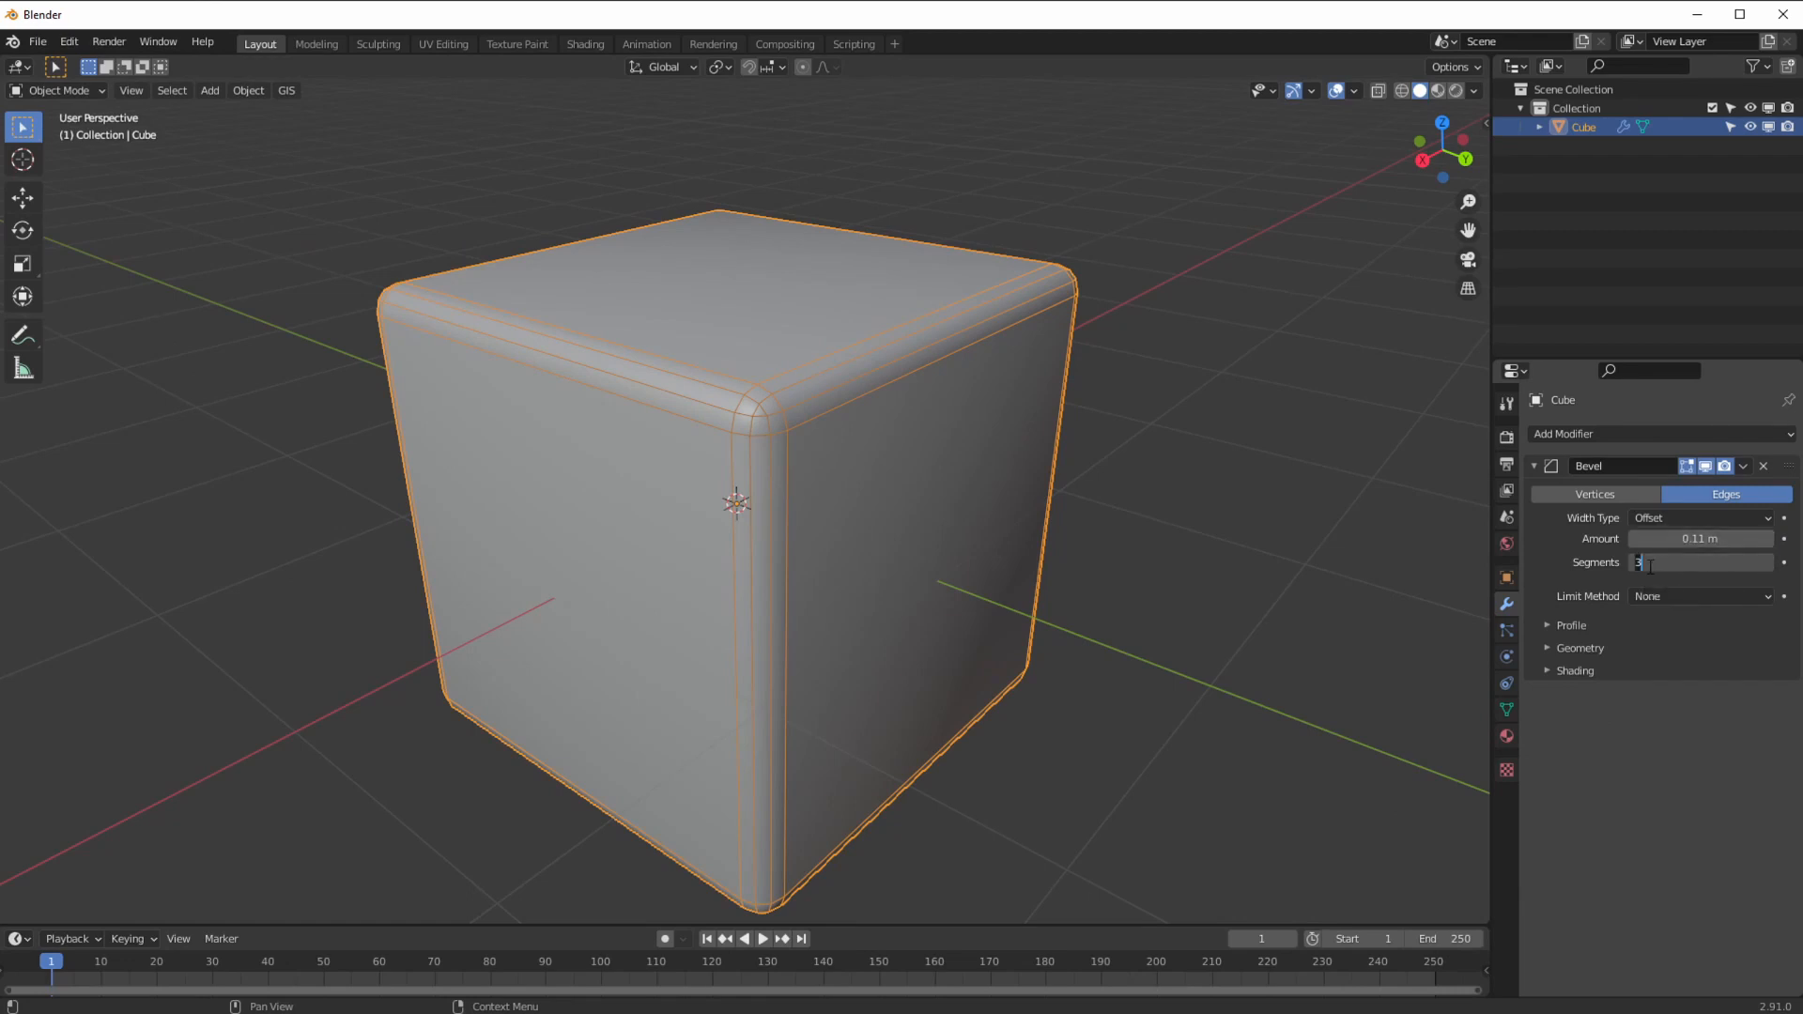
{"action": "type", "text": "1"}
{"action": "key", "text": "Return"}
{"action": "middle_click_drag", "start_coordinate": [1264, 591], "coordinate": [956, 629]}
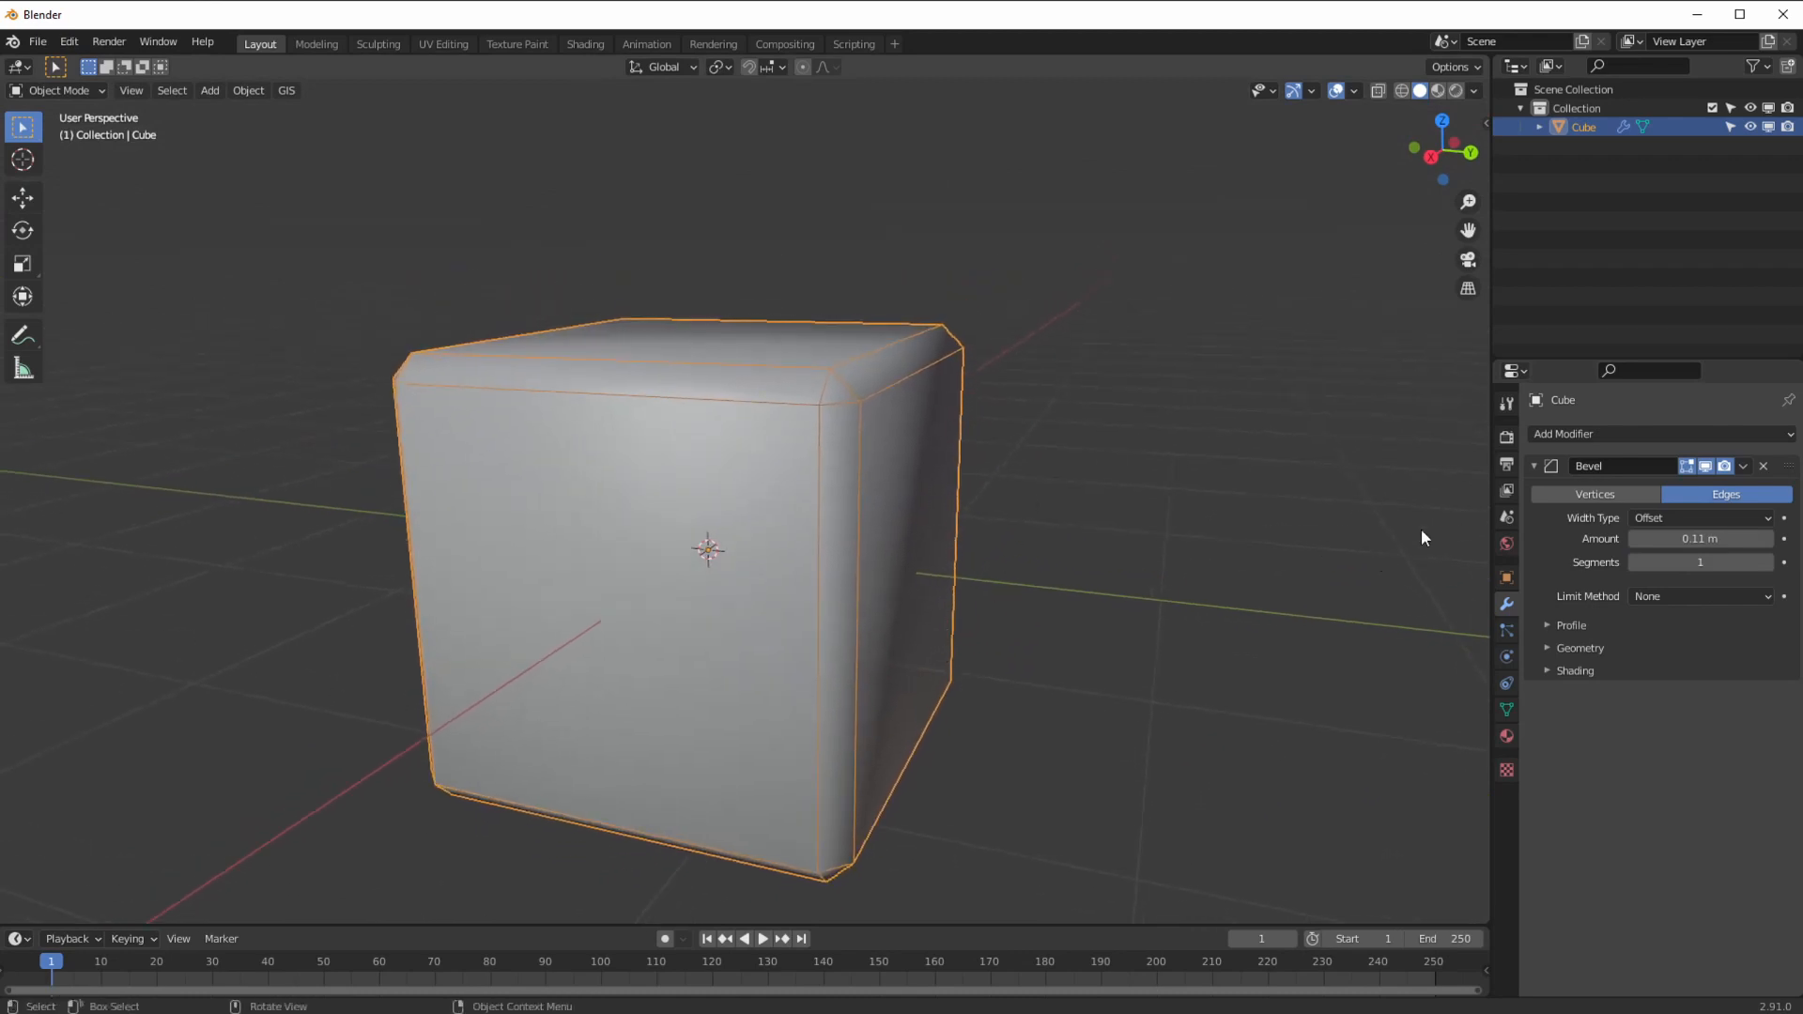
Step: Raise the bevel amount to 1 m so the cube collapses into an octahedron
{"action": "left_click", "coordinate": [1647, 521]}
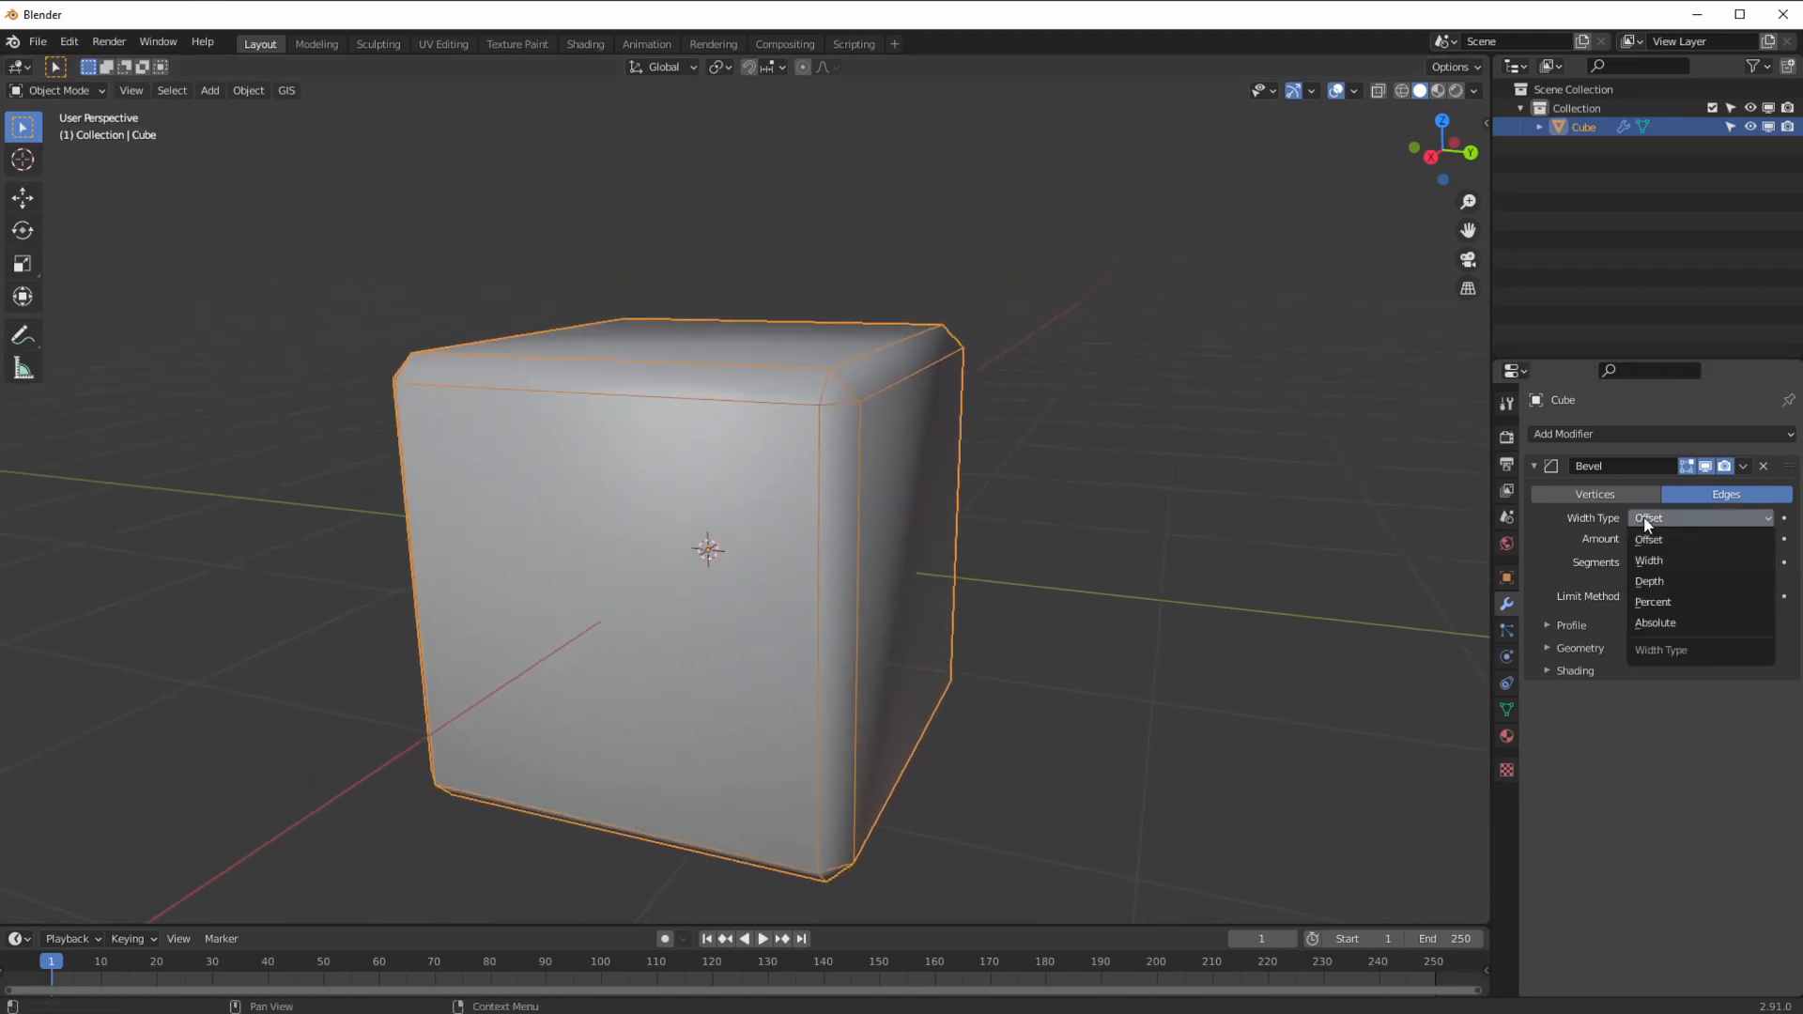
{"action": "middle_click_drag", "start_coordinate": [901, 640], "coordinate": [917, 625]}
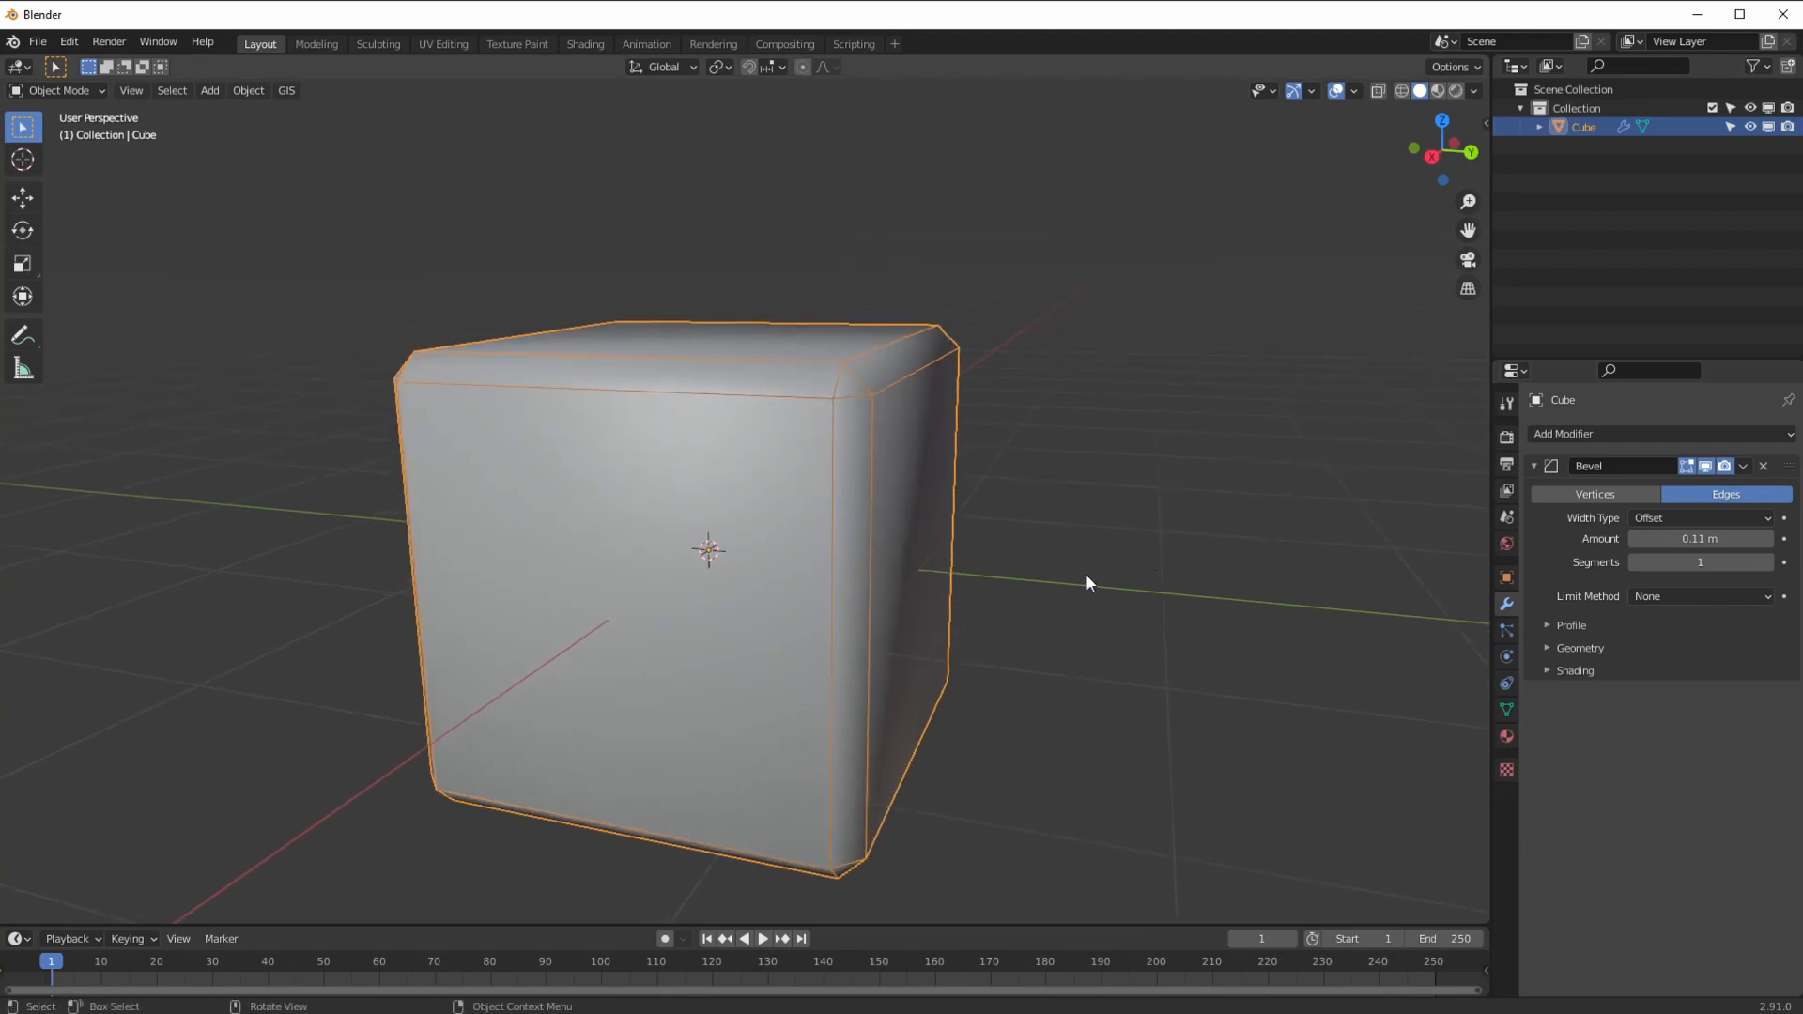
{"action": "middle_click_drag", "start_coordinate": [1156, 578], "coordinate": [1082, 572]}
{"action": "left_click_drag", "start_coordinate": [1646, 543], "coordinate": [1738, 538]}
{"action": "left_click", "coordinate": [1696, 540]}
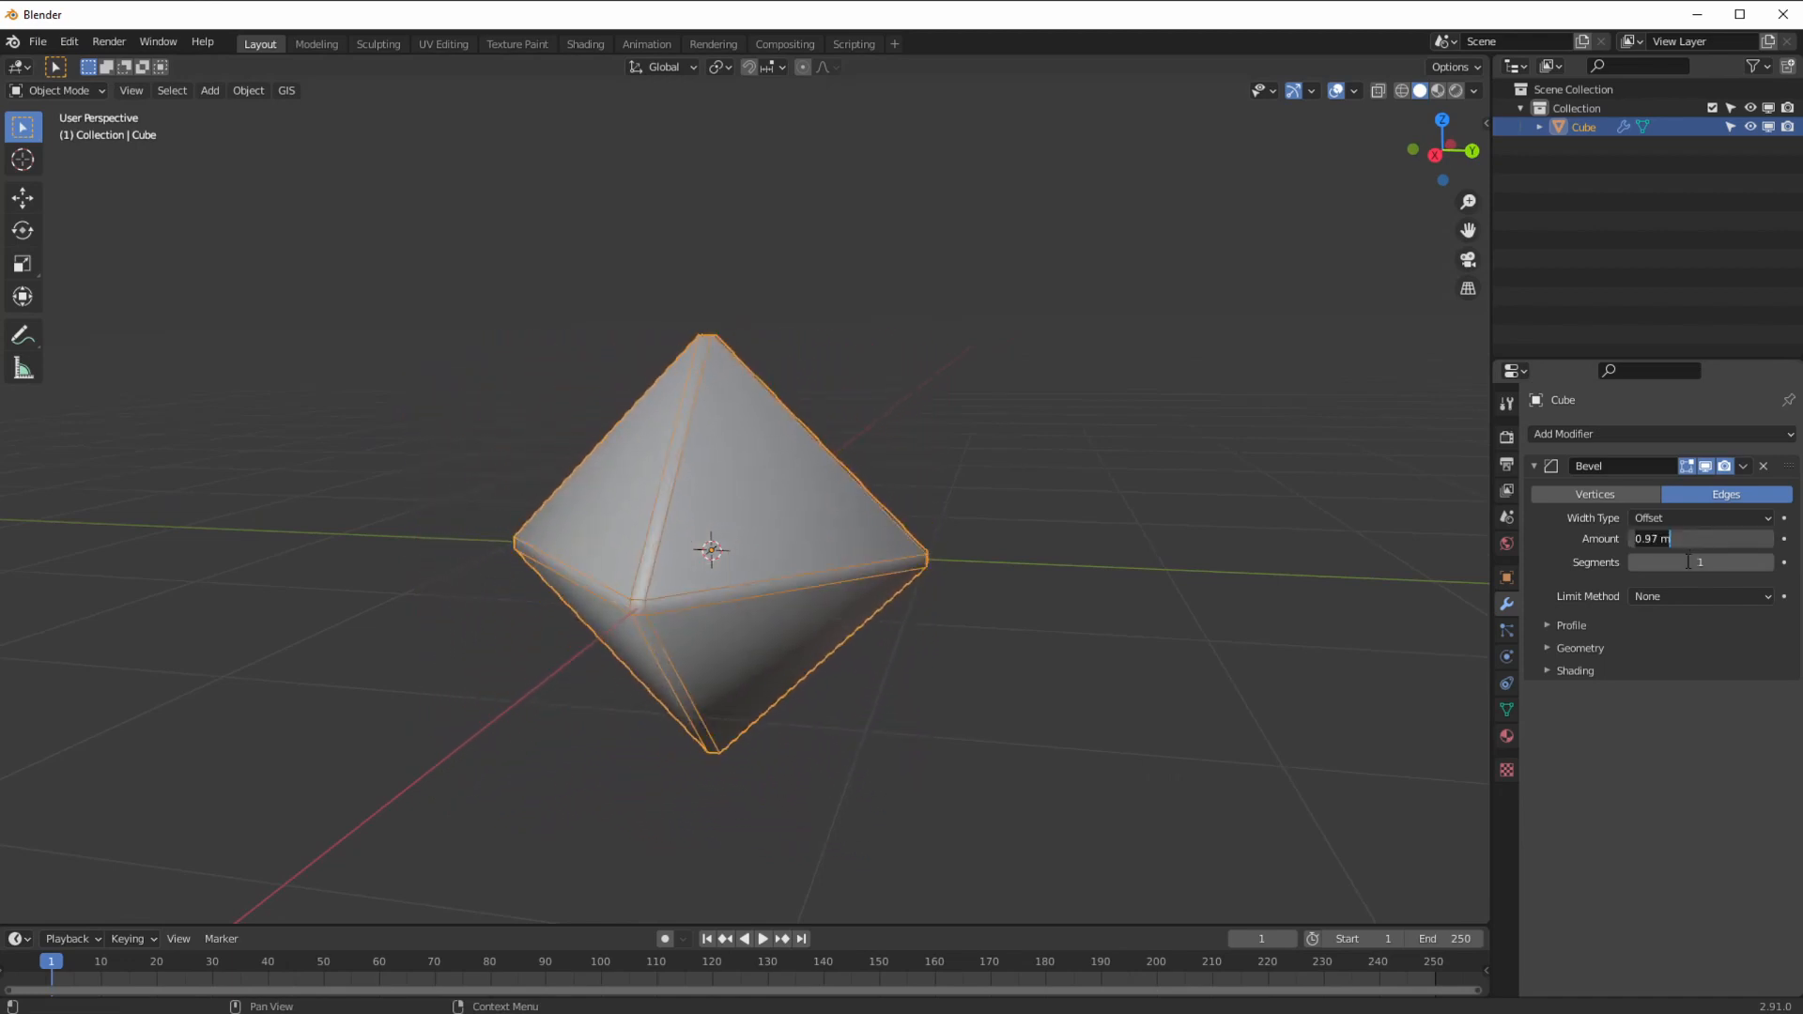
{"action": "type", "text": "1"}
{"action": "key", "text": "Return"}
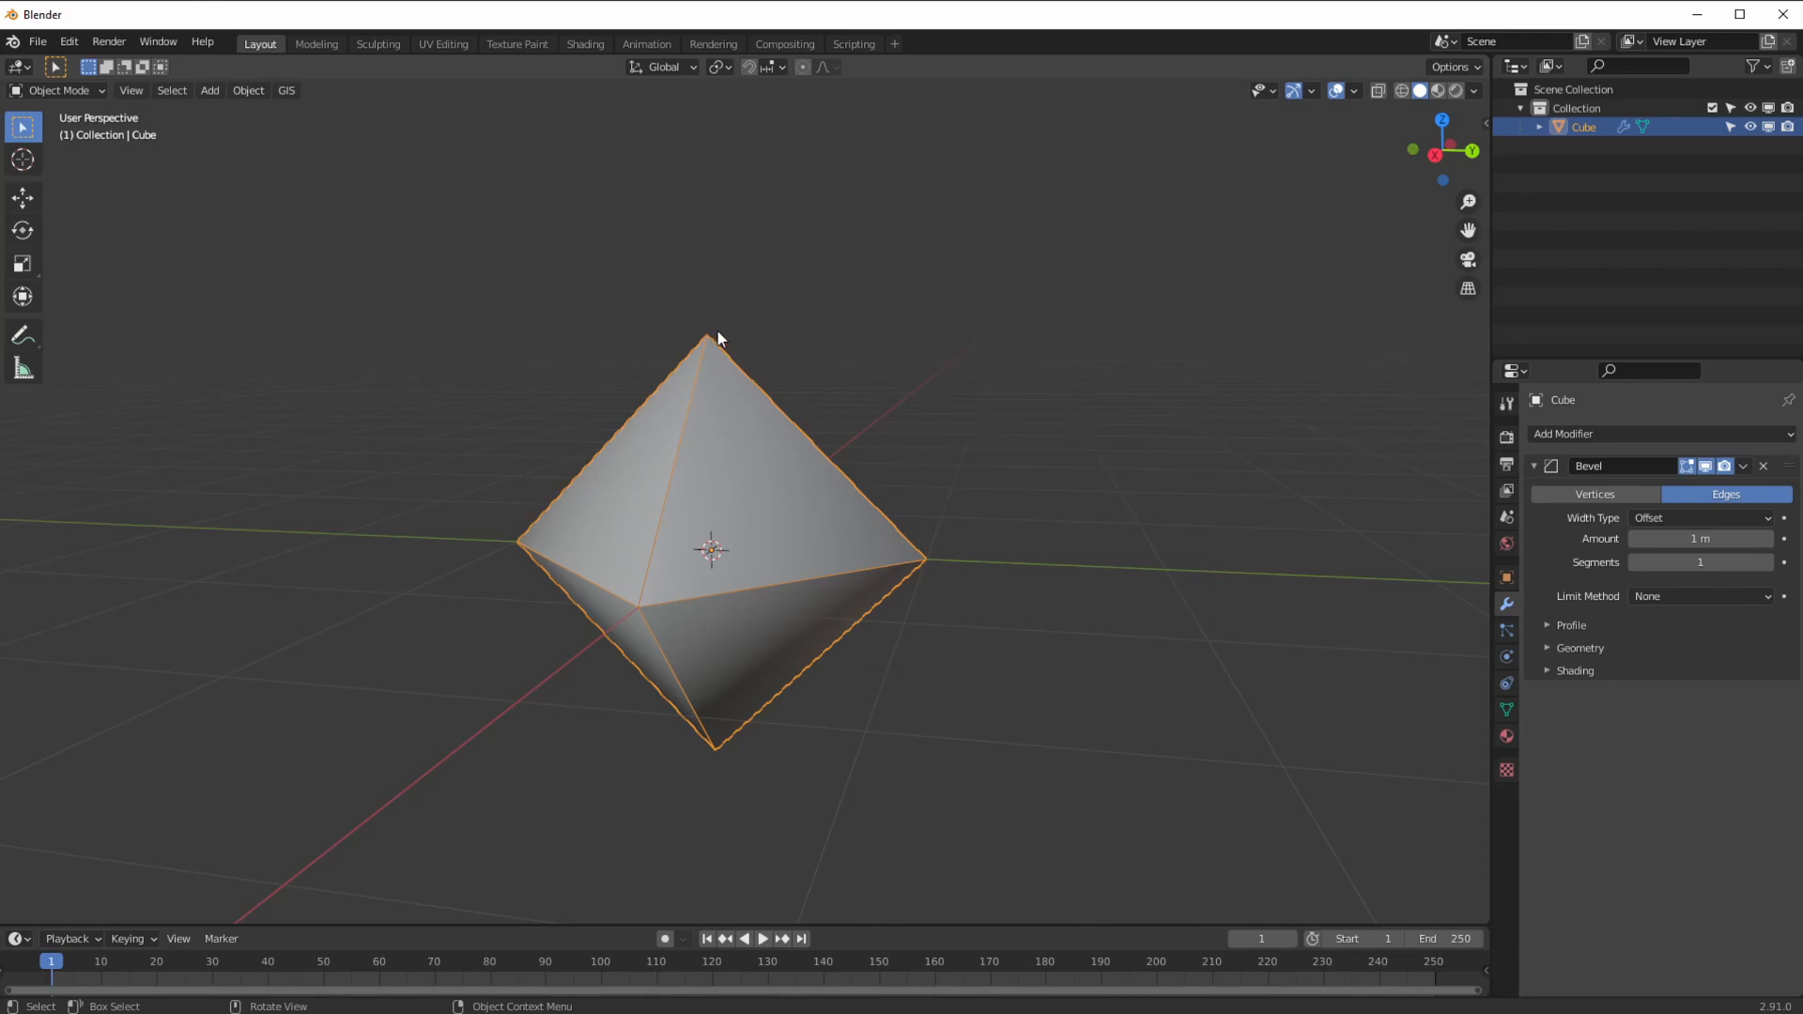
Step: Lower the bevel amount to 0.7 m and start annotating in black
{"action": "left_click_drag", "start_coordinate": [1658, 539], "coordinate": [1531, 537]}
{"action": "left_click", "coordinate": [32, 335]}
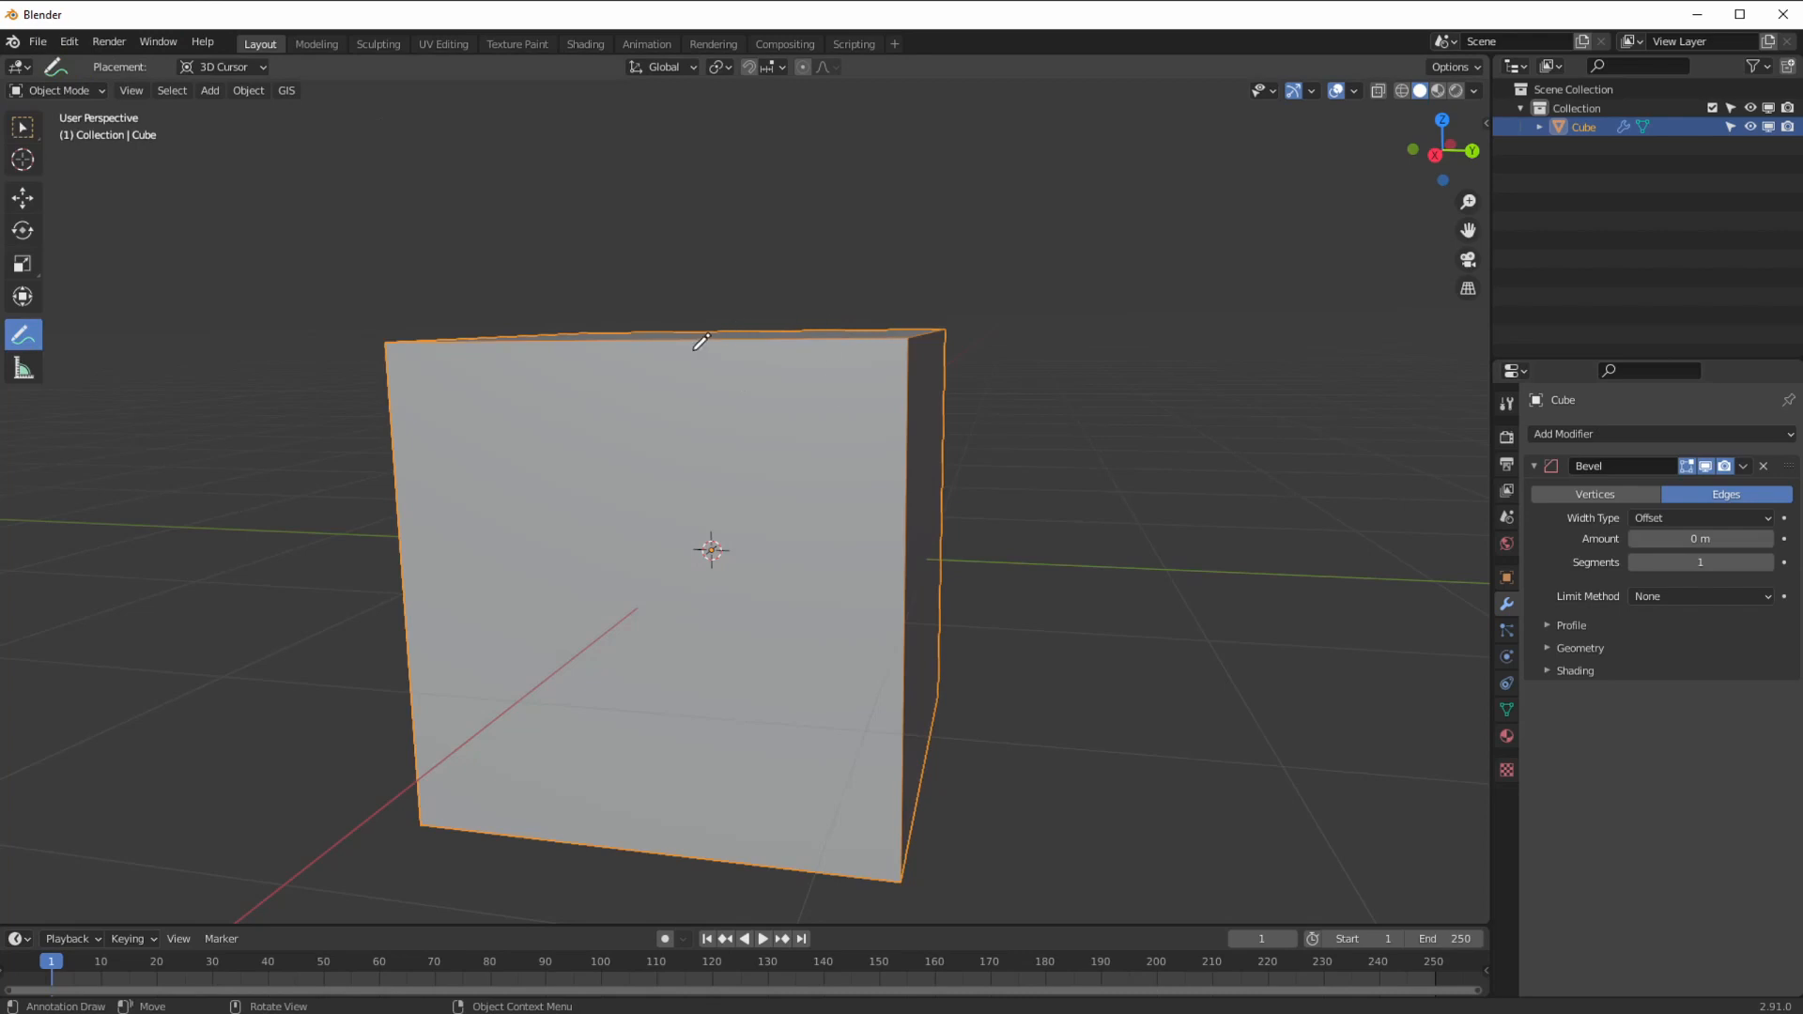
{"action": "mouse_move", "coordinate": [664, 343]}
{"action": "left_mouse_down"}
{"action": "mouse_move", "coordinate": [779, 434]}
{"action": "mouse_move", "coordinate": [910, 615]}
{"action": "left_mouse_up"}
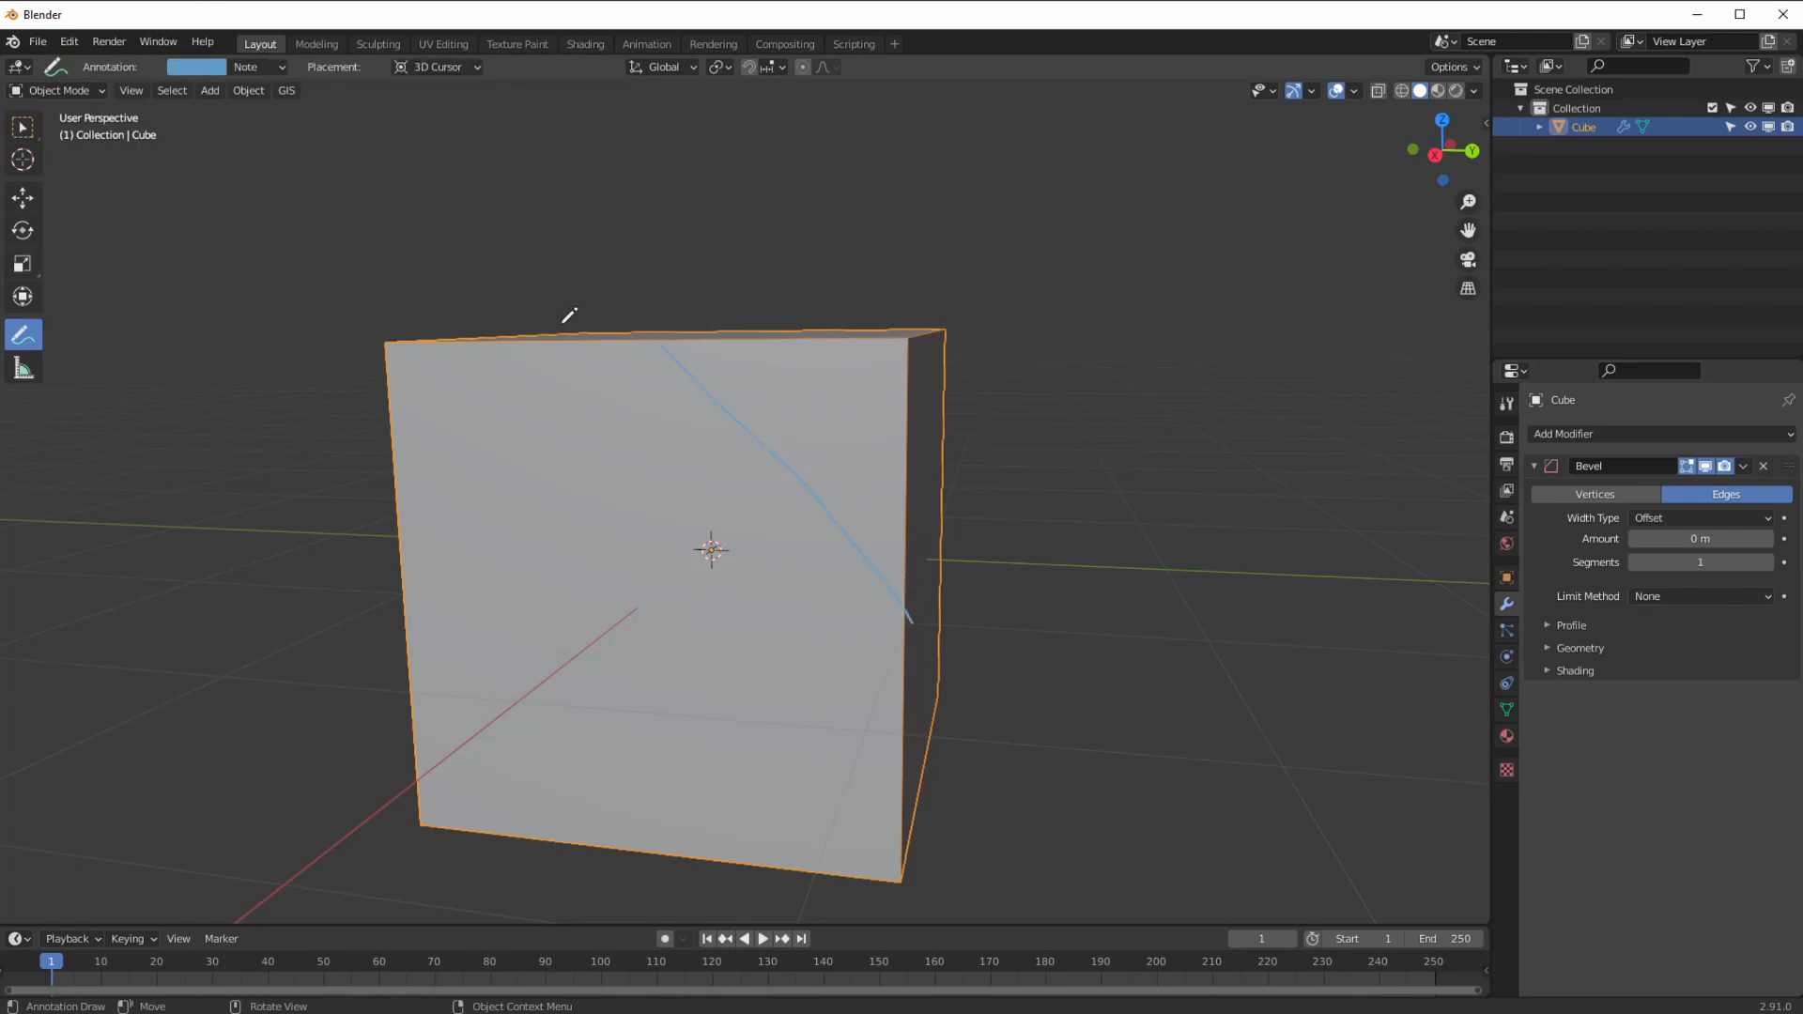
{"action": "left_click", "coordinate": [197, 65]}
{"action": "left_click", "coordinate": [296, 169]}
{"action": "left_click_drag", "start_coordinate": [328, 187], "coordinate": [302, 216]}
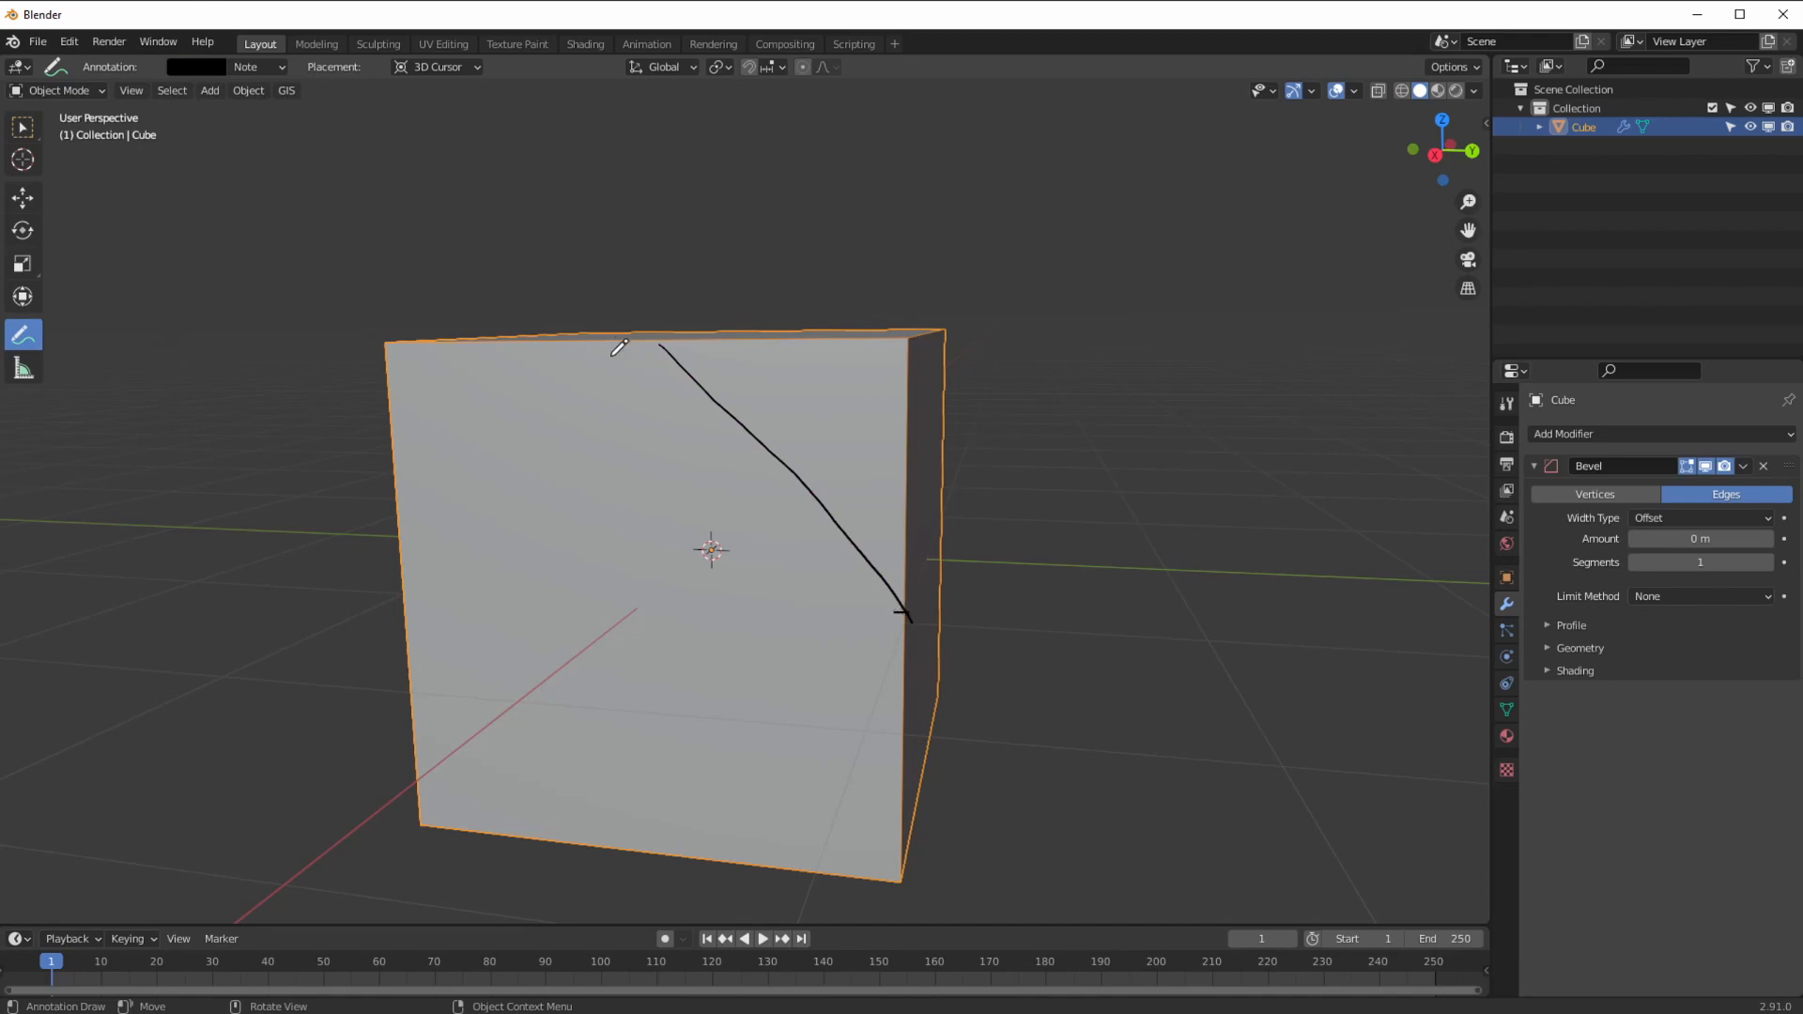
{"action": "left_click_drag", "start_coordinate": [653, 338], "coordinate": [655, 355]}
Step: Set the bevel amount to 1 m, then drag it back to 0 m
{"action": "left_click", "coordinate": [1673, 547]}
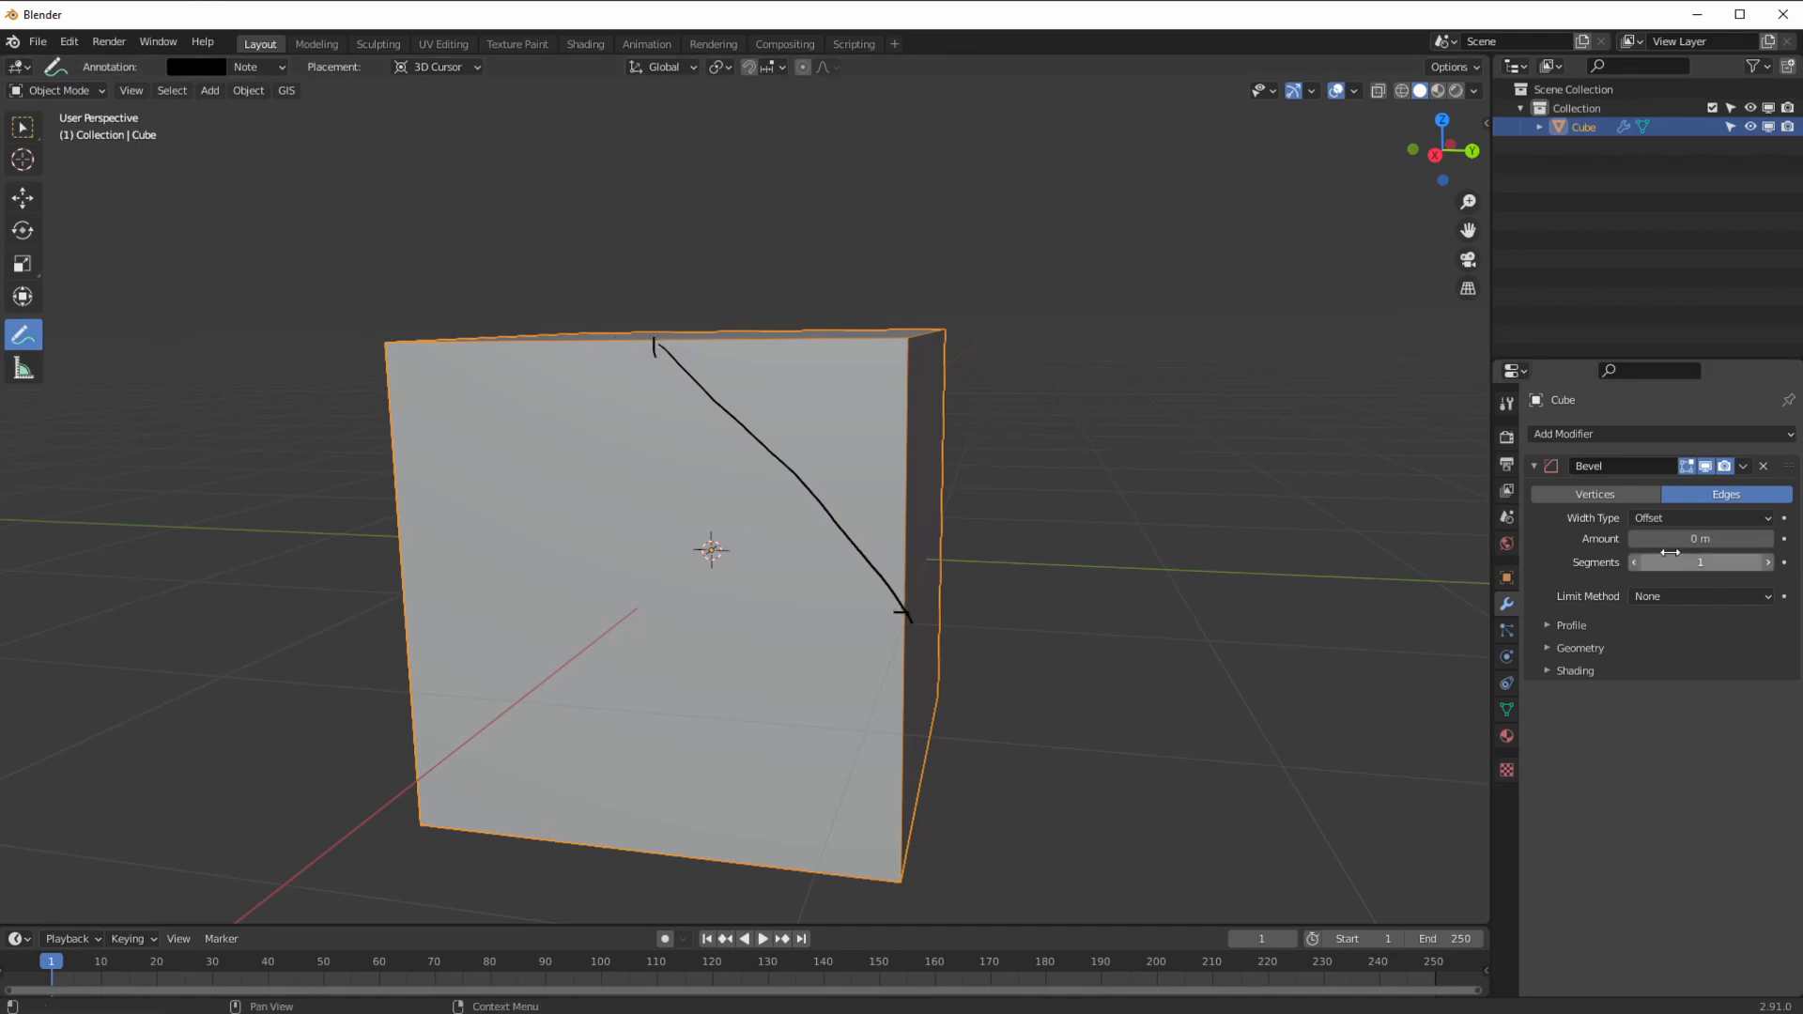
{"action": "type", "text": "1"}
{"action": "key", "text": "Return"}
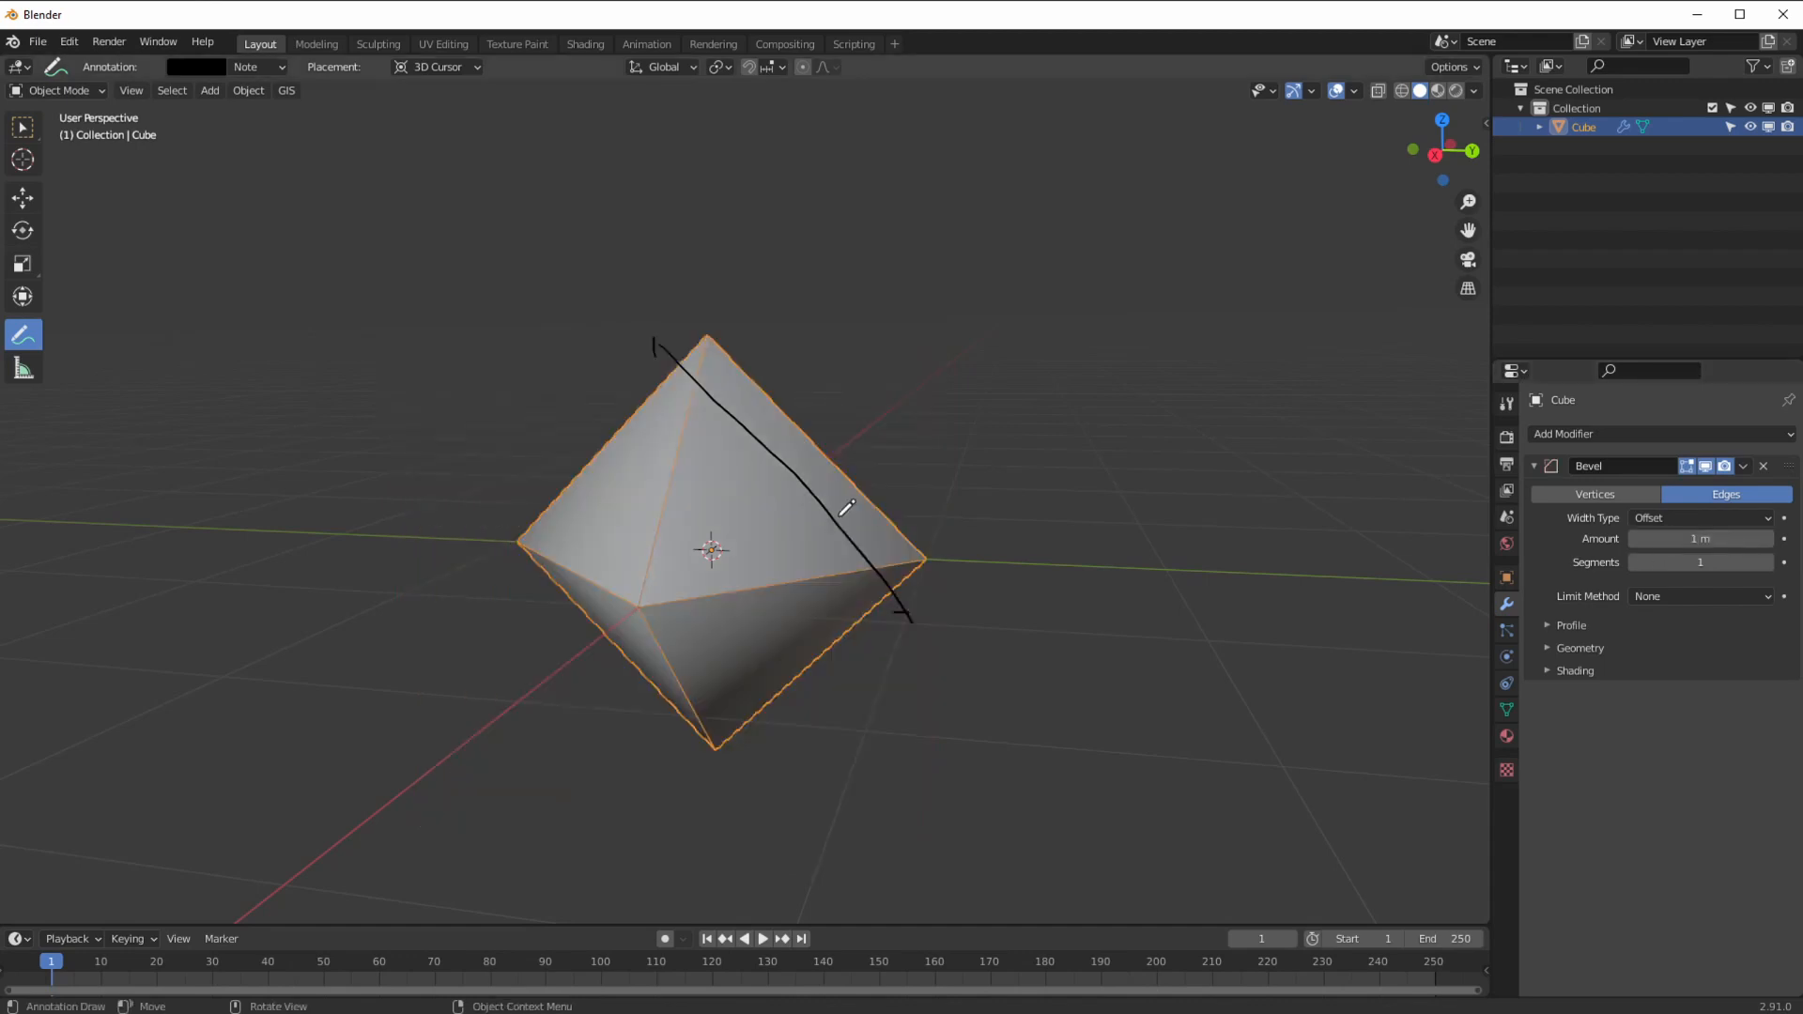
{"action": "left_click", "coordinate": [1653, 517]}
{"action": "left_click_drag", "start_coordinate": [1650, 542], "coordinate": [1390, 522]}
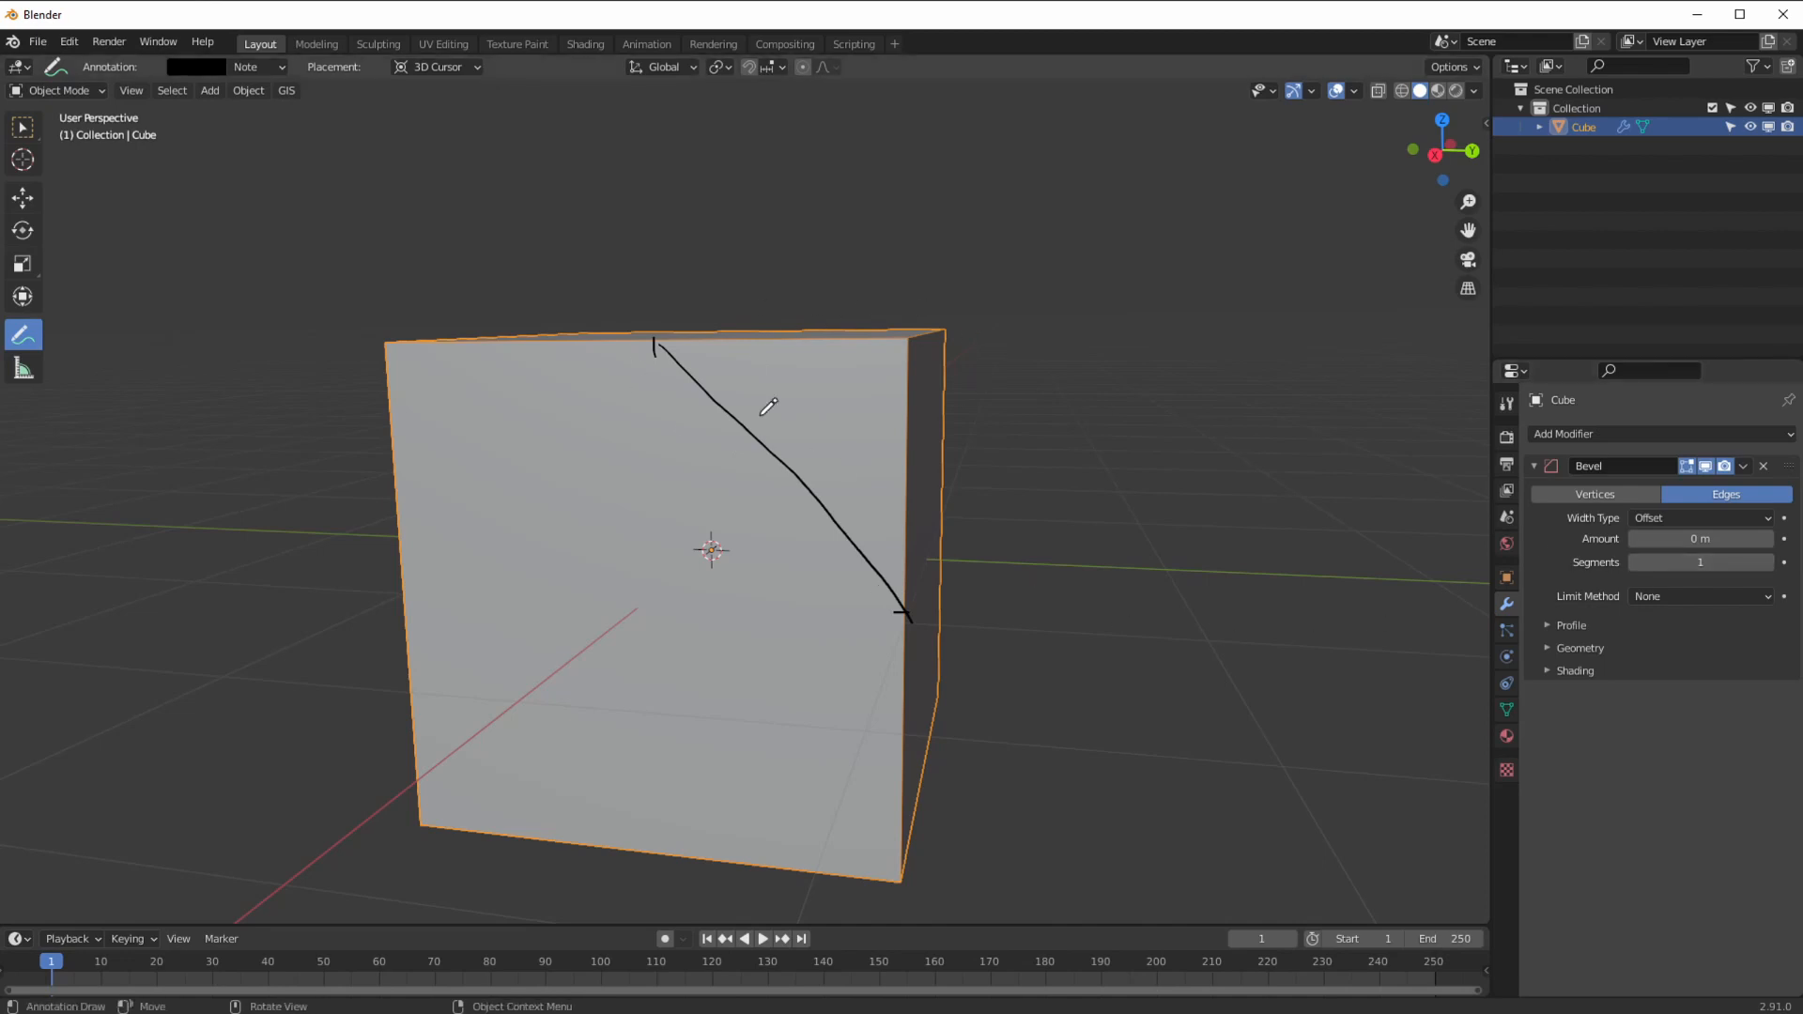
Step: Draw top-edge and diagonal lines and write the WIDTH label beside the diagonal
{"action": "left_click_drag", "start_coordinate": [907, 341], "coordinate": [663, 344]}
{"action": "left_click_drag", "start_coordinate": [903, 343], "coordinate": [789, 464]}
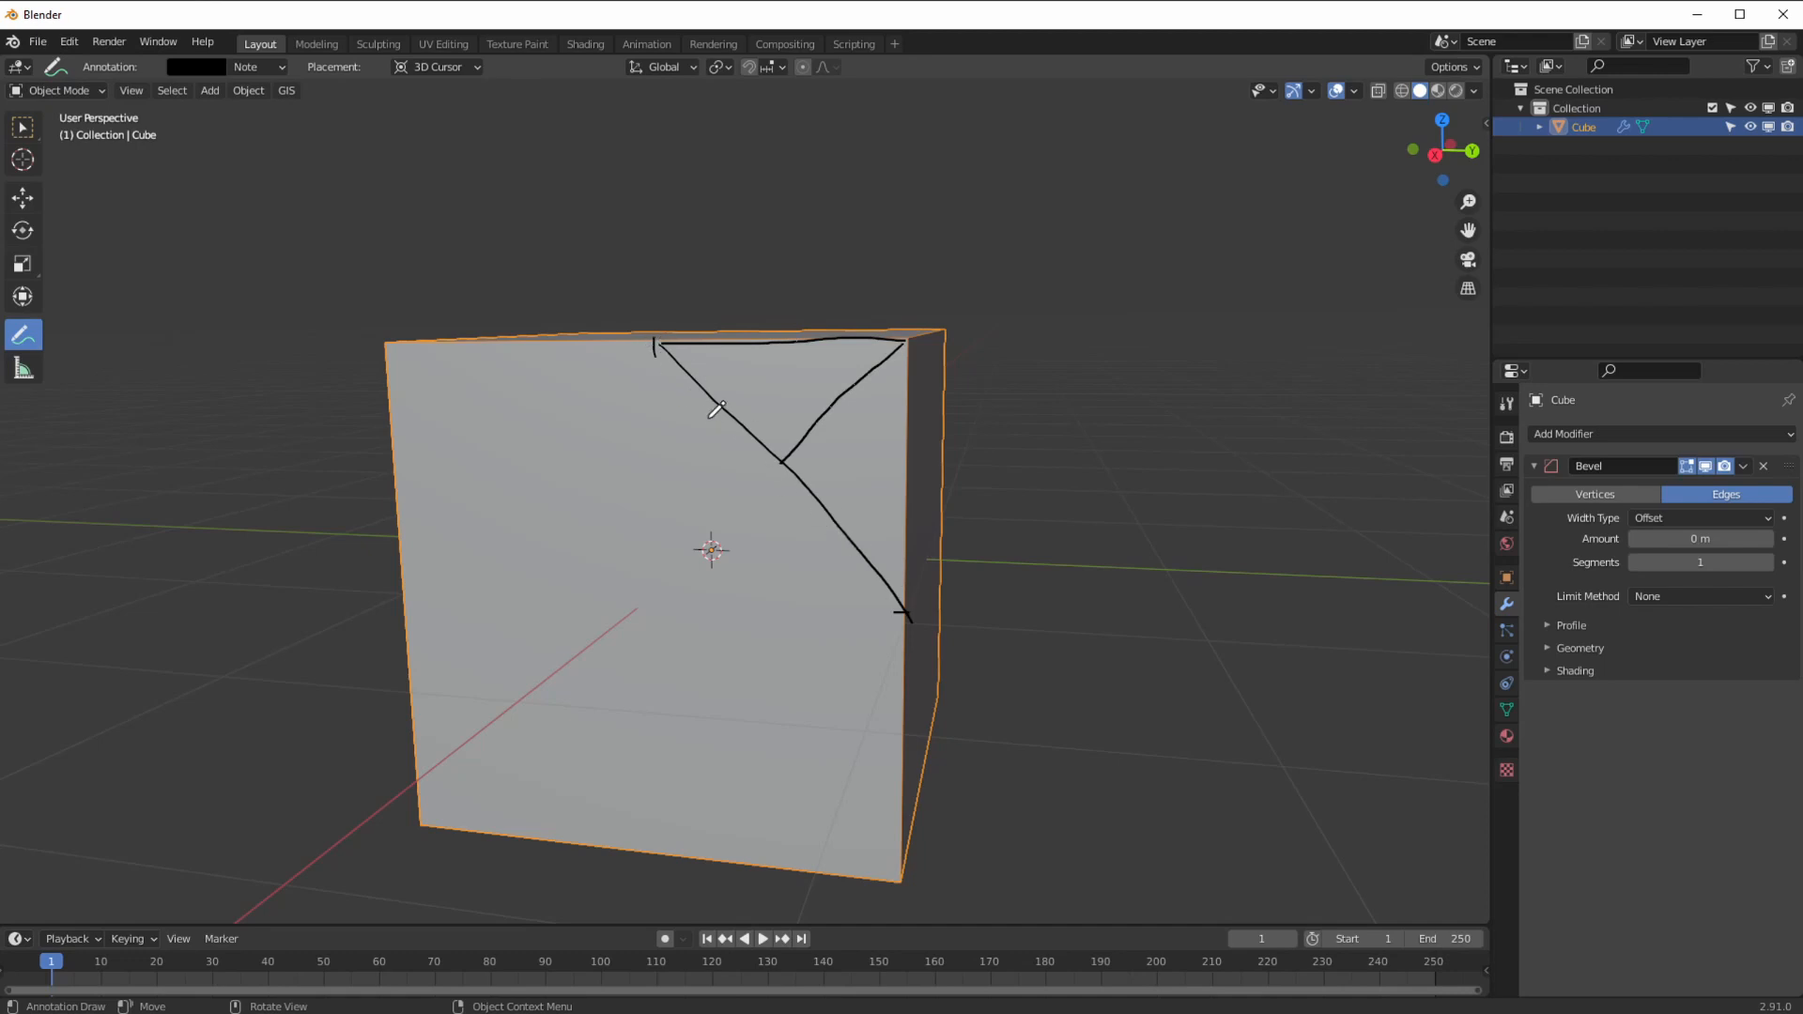
{"action": "left_click_drag", "start_coordinate": [707, 414], "coordinate": [720, 445]}
{"action": "left_click_drag", "start_coordinate": [740, 451], "coordinate": [734, 462]}
{"action": "left_click_drag", "start_coordinate": [768, 478], "coordinate": [756, 491]}
{"action": "middle_click_drag", "start_coordinate": [757, 491], "coordinate": [775, 484]}
{"action": "left_click_drag", "start_coordinate": [764, 475], "coordinate": [778, 513]}
{"action": "left_click_drag", "start_coordinate": [774, 498], "coordinate": [785, 506]}
Step: Draw an arrow to the depth line and write the DEPTH label
{"action": "left_click_drag", "start_coordinate": [993, 440], "coordinate": [839, 425]}
{"action": "mouse_move", "coordinate": [1031, 451]}
{"action": "left_mouse_down"}
{"action": "mouse_move", "coordinate": [1029, 471]}
{"action": "mouse_move", "coordinate": [1073, 475]}
{"action": "left_mouse_up"}
{"action": "left_click_drag", "start_coordinate": [1073, 452], "coordinate": [1092, 473]}
{"action": "mouse_move", "coordinate": [1084, 452]}
{"action": "left_mouse_down"}
{"action": "mouse_move", "coordinate": [1108, 450]}
{"action": "mouse_move", "coordinate": [1105, 477]}
{"action": "left_mouse_up"}
{"action": "mouse_move", "coordinate": [1101, 465]}
{"action": "left_mouse_down"}
{"action": "mouse_move", "coordinate": [1128, 462]}
{"action": "mouse_move", "coordinate": [1119, 482]}
{"action": "left_mouse_up"}
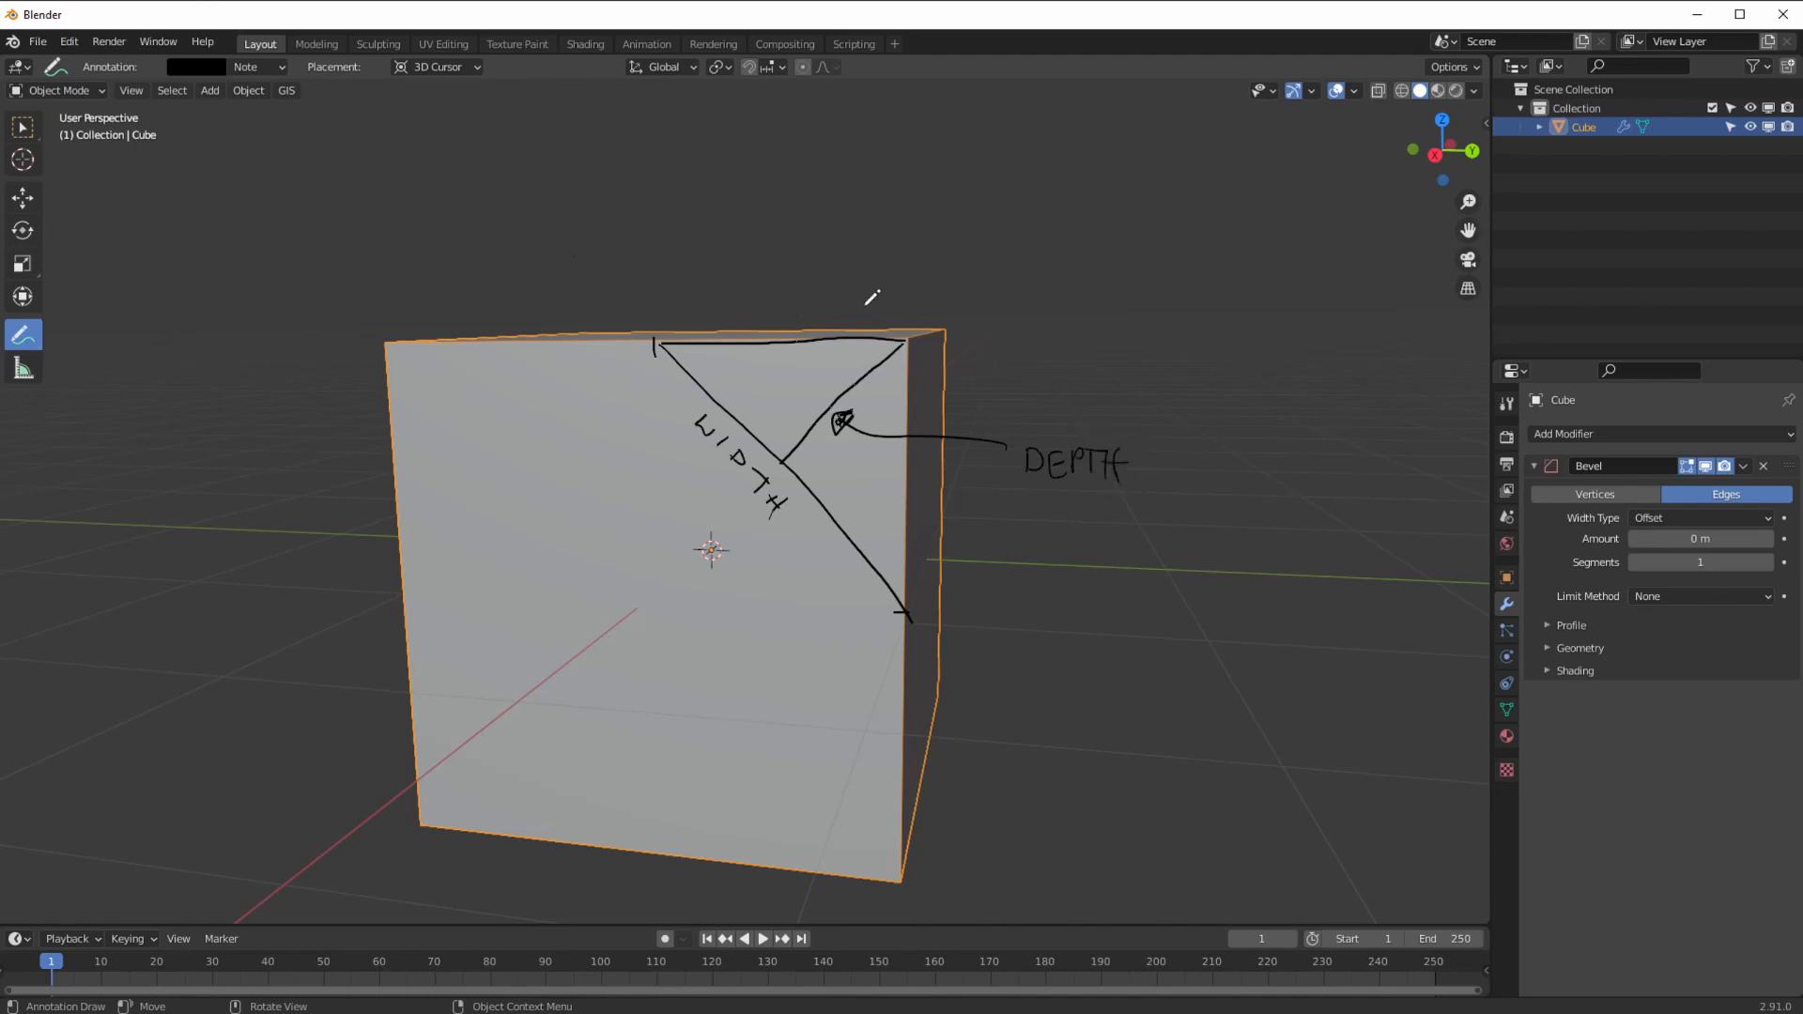
Step: Draw an arrow to the cube's top edge and write the OFFSET label
{"action": "left_click_drag", "start_coordinate": [905, 328], "coordinate": [905, 346]}
{"action": "mouse_move", "coordinate": [834, 243]}
{"action": "left_mouse_down"}
{"action": "mouse_move", "coordinate": [751, 324]}
{"action": "mouse_move", "coordinate": [778, 318]}
{"action": "left_mouse_up"}
{"action": "left_click_drag", "start_coordinate": [766, 237], "coordinate": [772, 218]}
{"action": "left_click_drag", "start_coordinate": [795, 227], "coordinate": [829, 241]}
{"action": "left_click_drag", "start_coordinate": [844, 224], "coordinate": [857, 232]}
{"action": "mouse_move", "coordinate": [876, 222]}
{"action": "left_mouse_down"}
{"action": "mouse_move", "coordinate": [873, 249]}
{"action": "mouse_move", "coordinate": [893, 227]}
{"action": "left_mouse_up"}
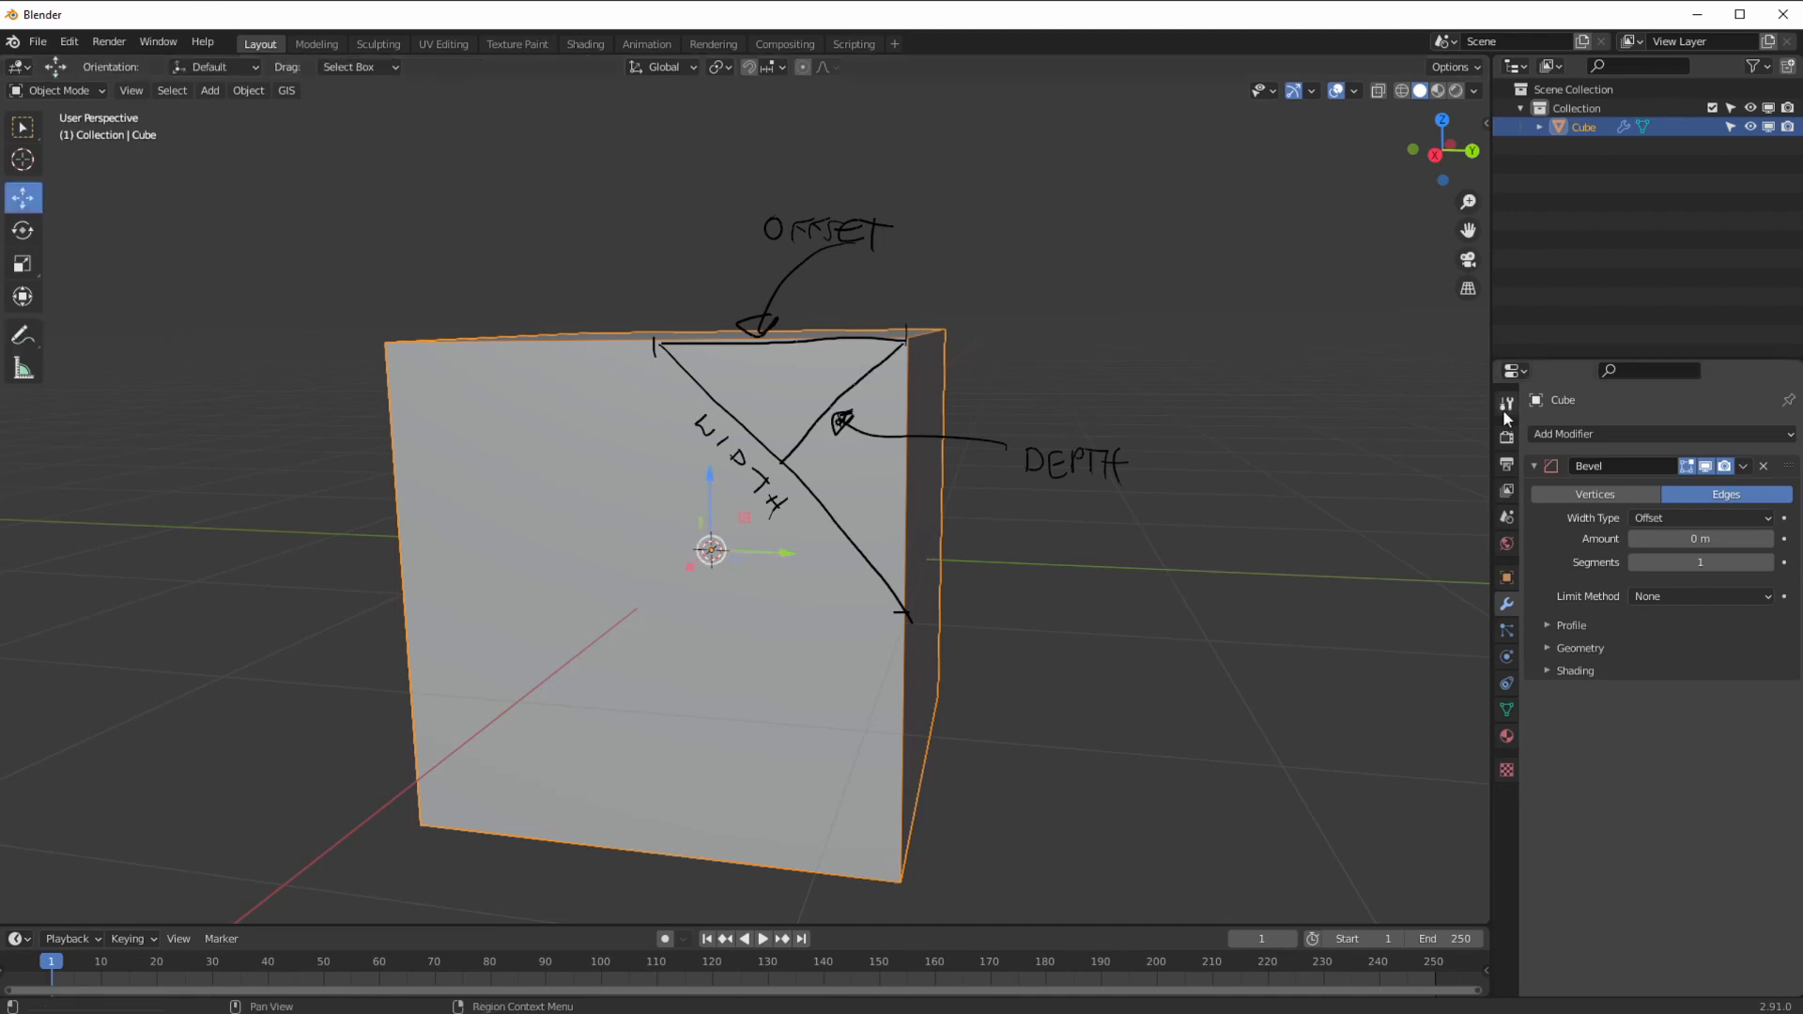
Step: Under Offset, try bevel amounts of about 0.25, 0.5 and 1 m, then reset to zero
{"action": "key", "text": "BackSpace"}
{"action": "left_click_drag", "start_coordinate": [1673, 541], "coordinate": [1705, 540]}
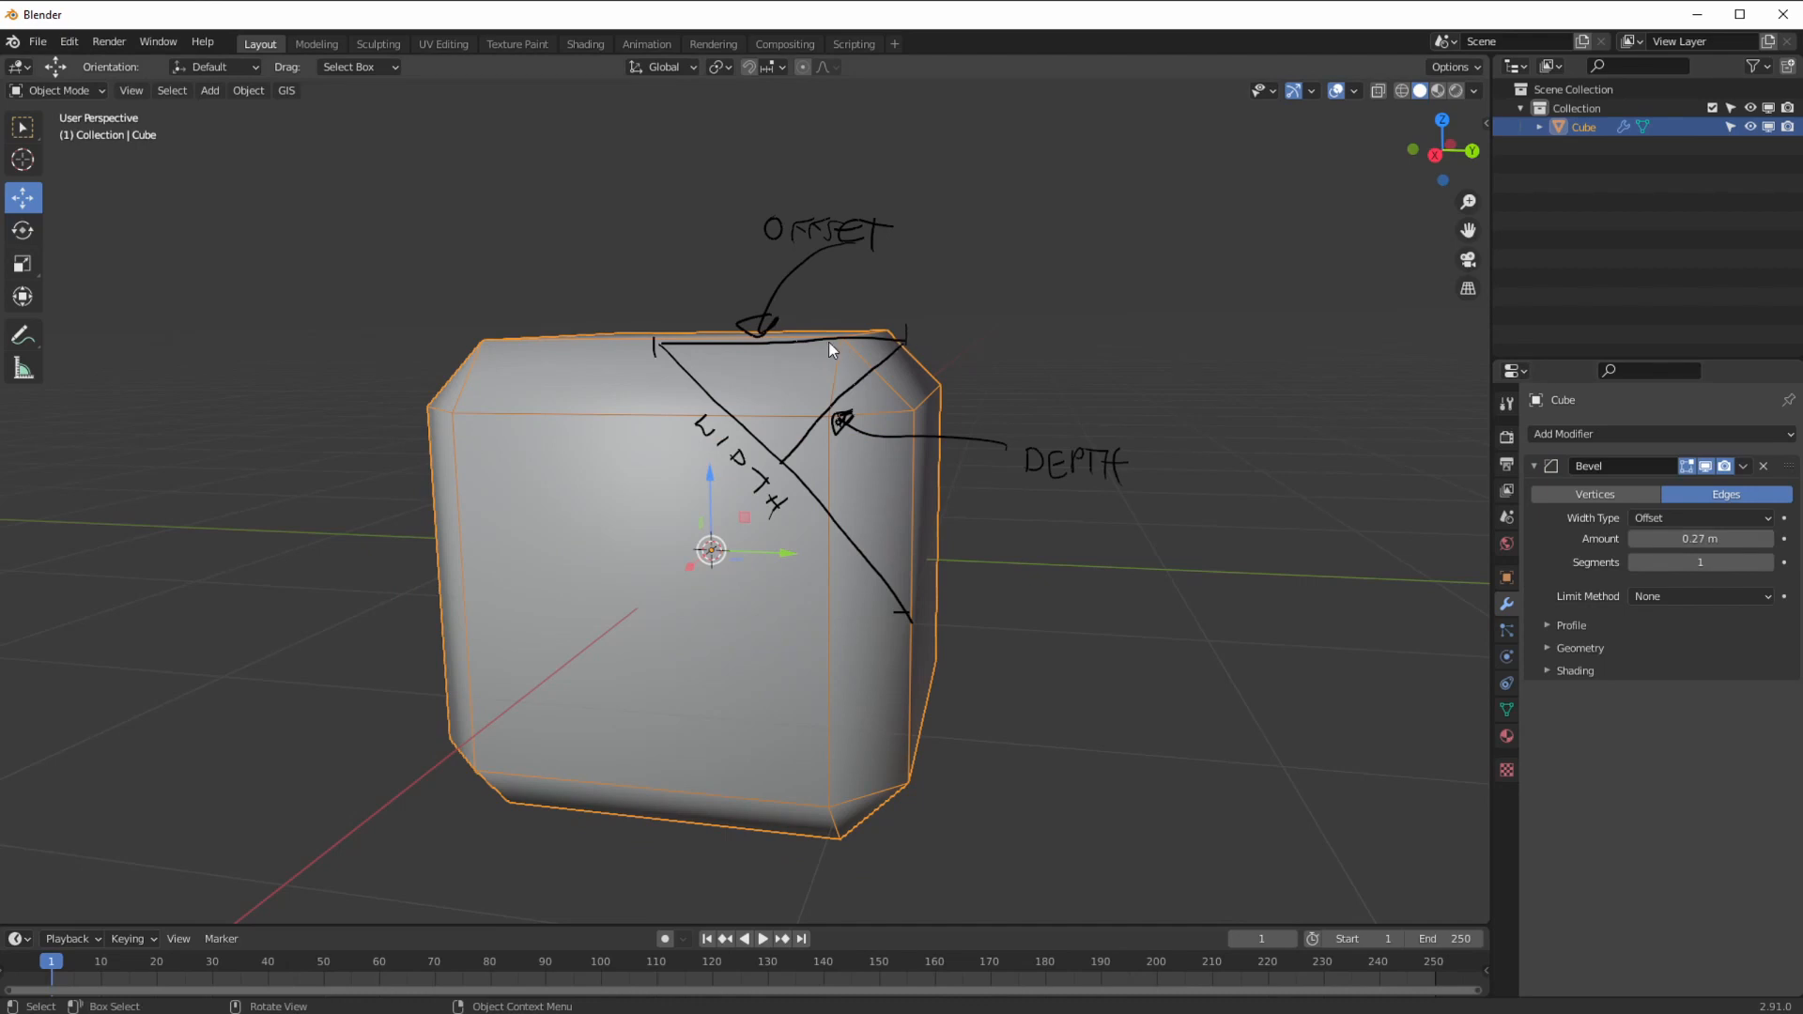
{"action": "left_click", "coordinate": [1700, 538]}
{"action": "type", "text": "0.5"}
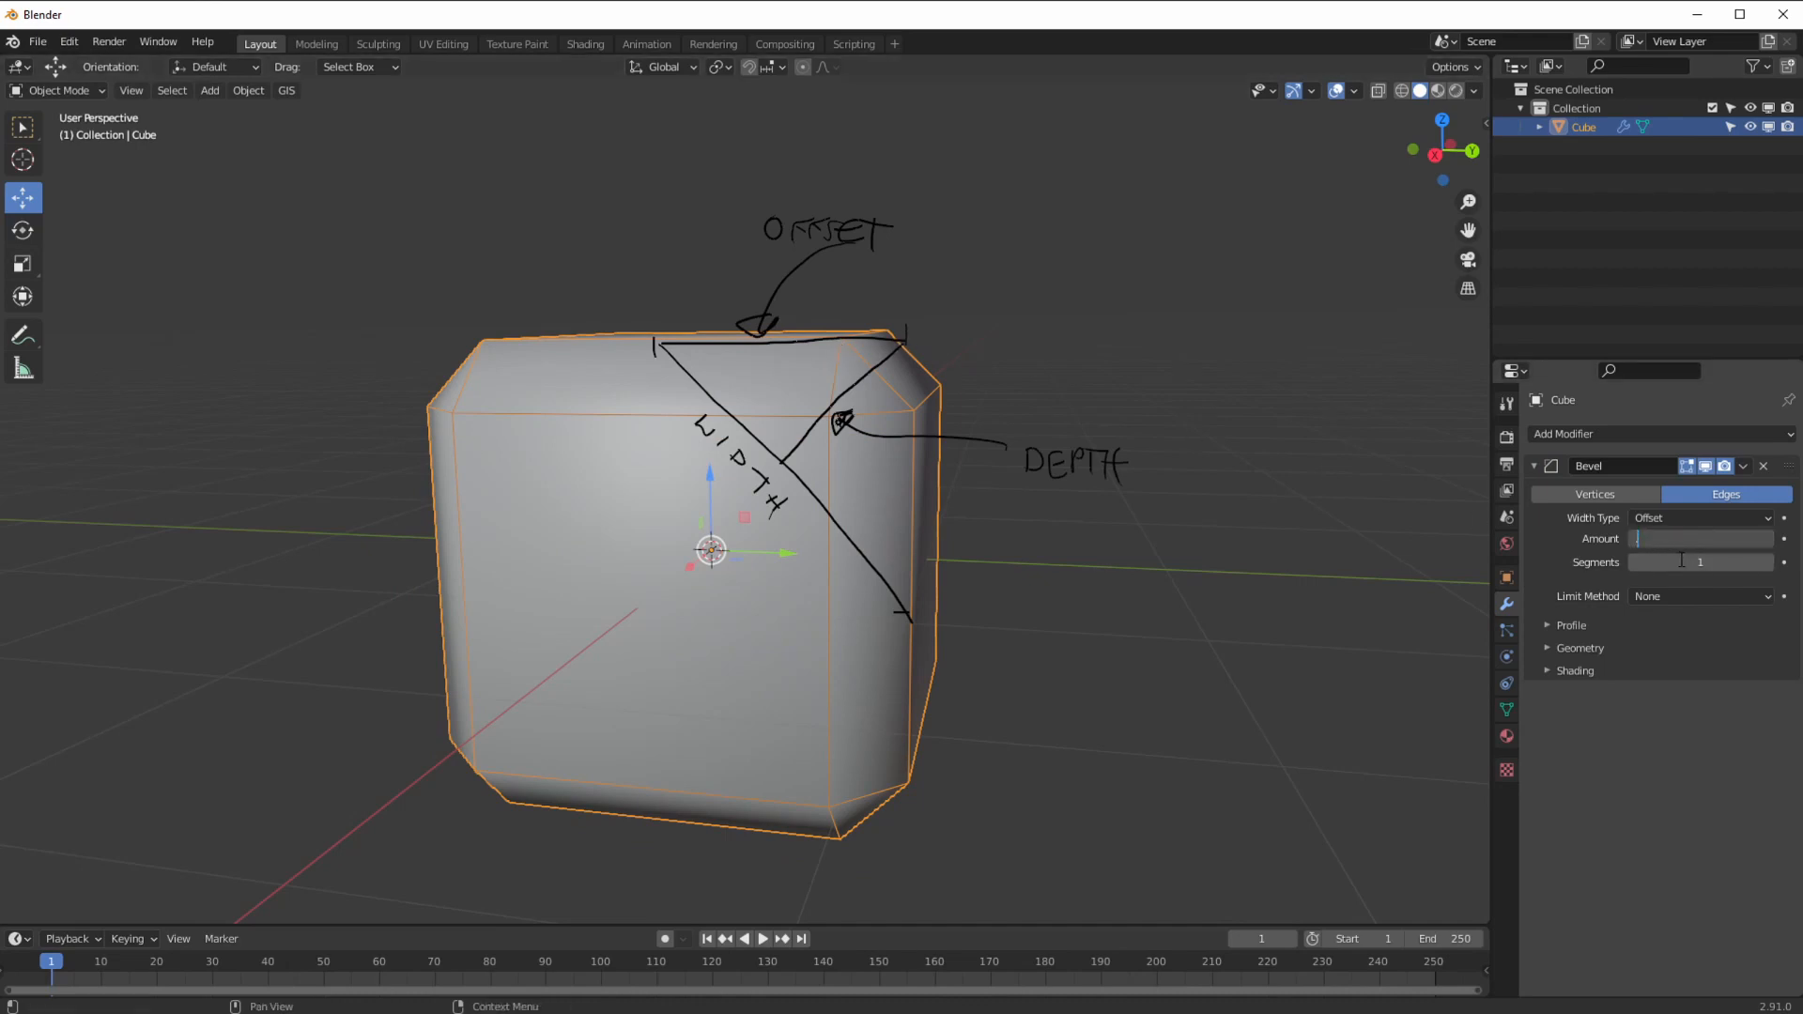
{"action": "key", "text": "Return"}
{"action": "left_click", "coordinate": [1700, 538]}
{"action": "type", "text": "1"}
{"action": "key", "text": "Return"}
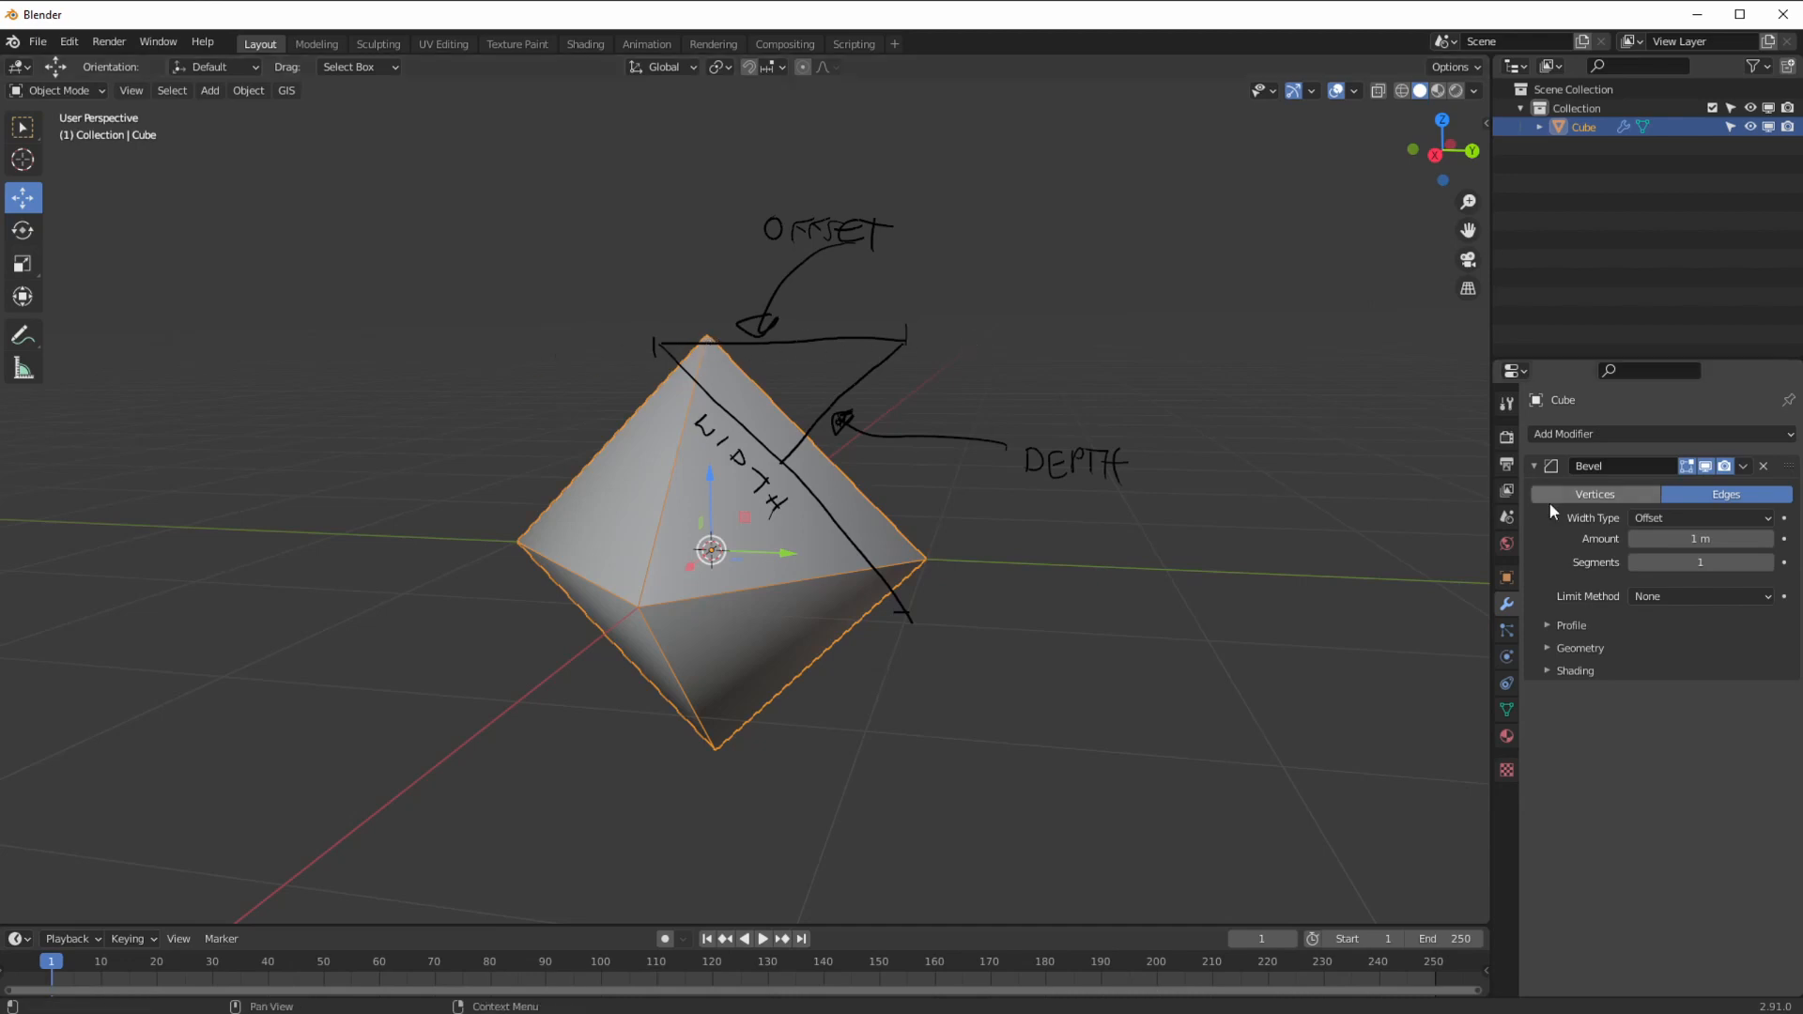
{"action": "key", "text": "BackSpace"}
Step: Switch the bevel width type to Width and set the amount to 1 m
{"action": "left_click", "coordinate": [1651, 518]}
{"action": "left_click", "coordinate": [1653, 564]}
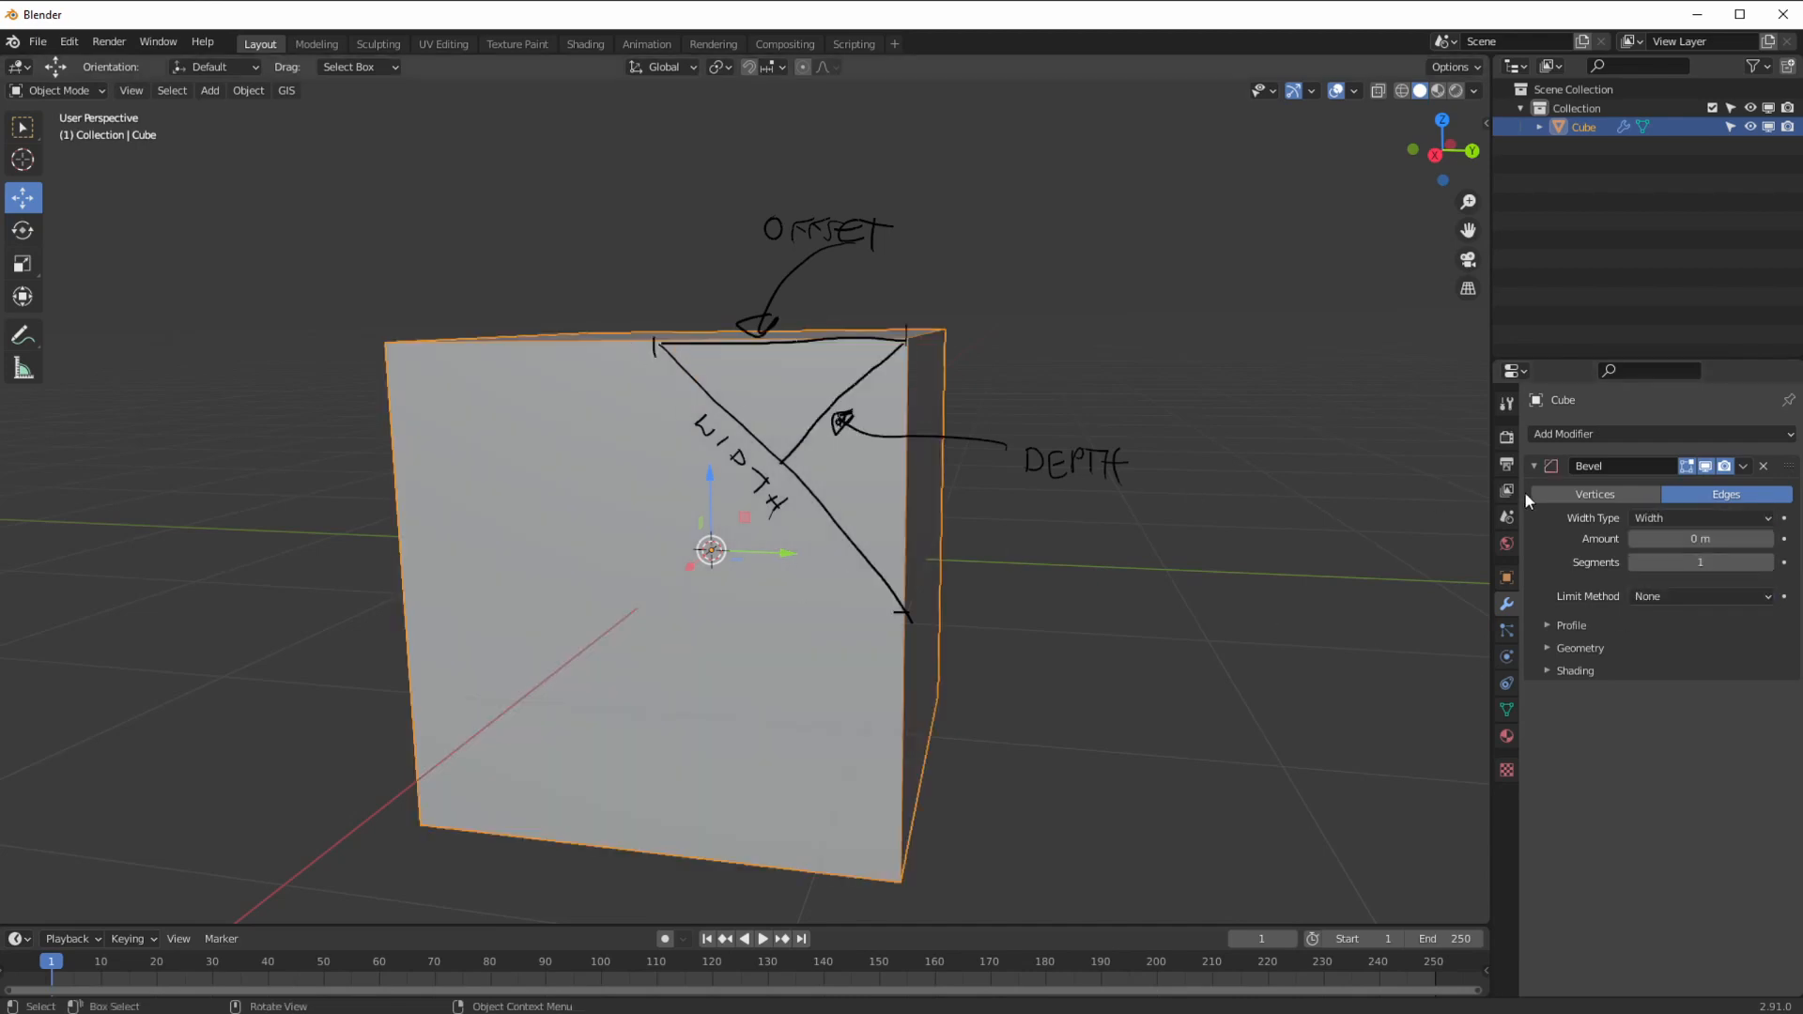
{"action": "left_click", "coordinate": [1658, 541]}
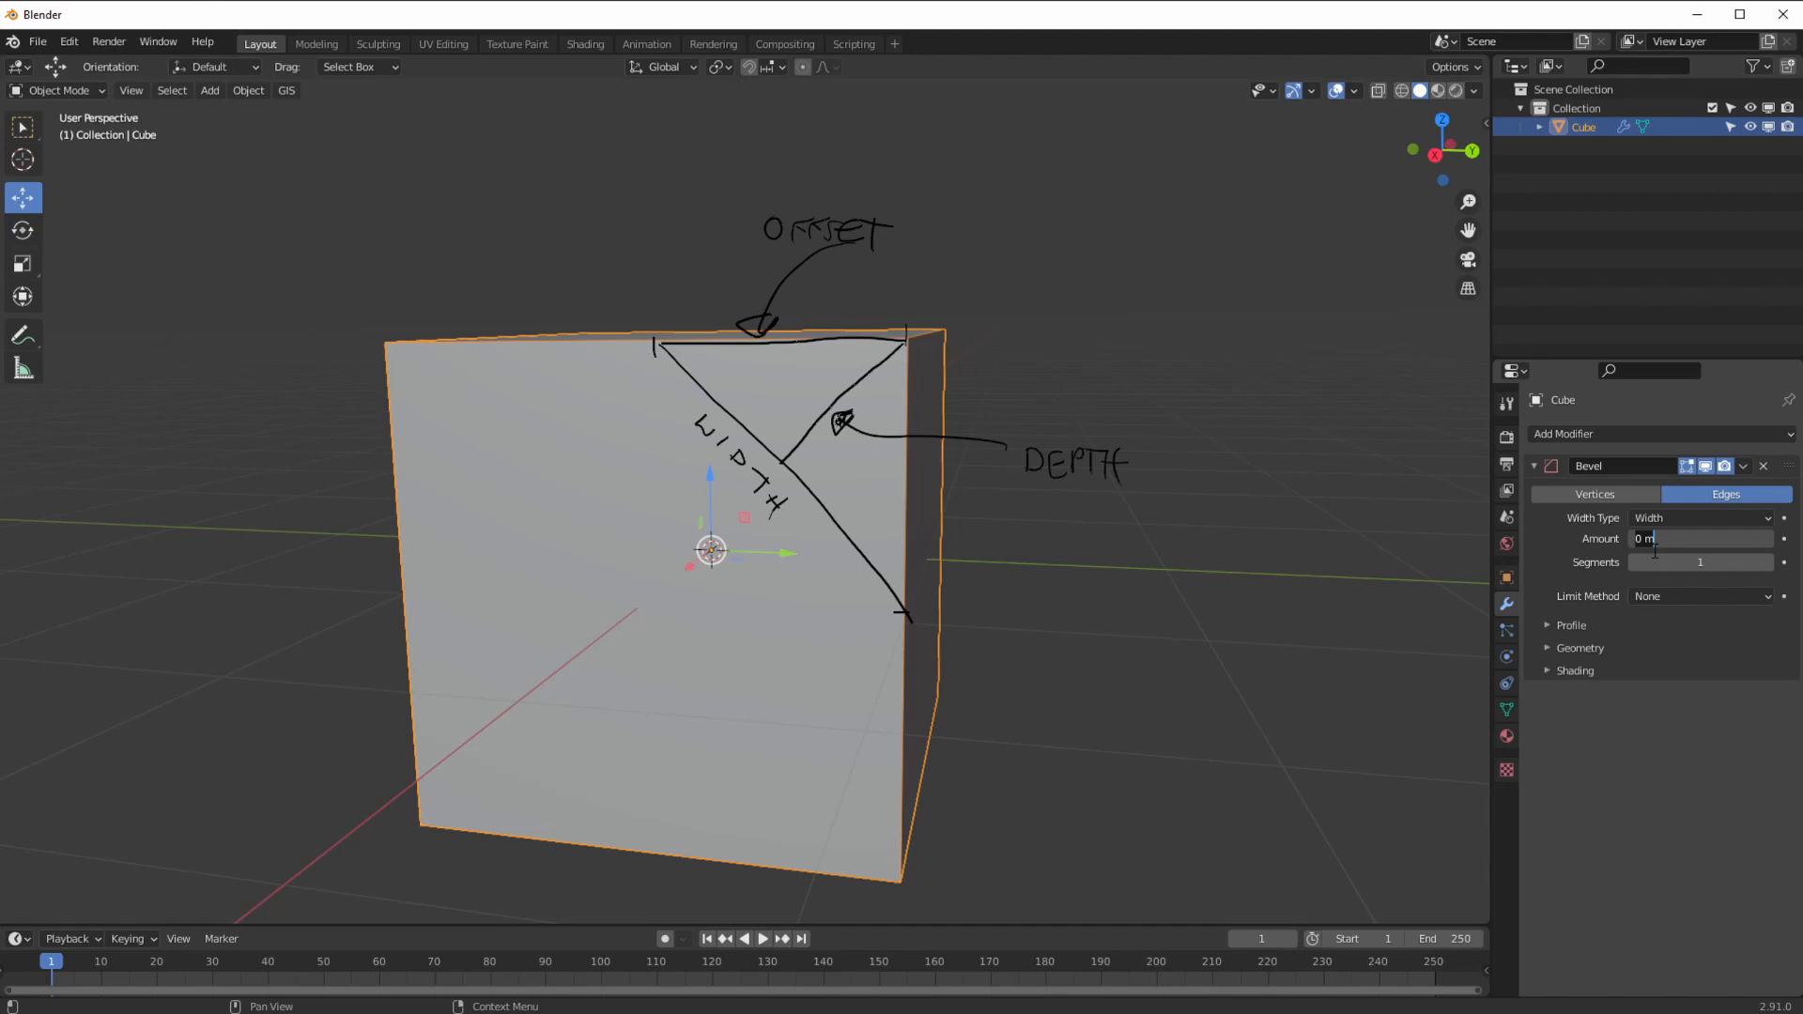
{"action": "type", "text": "1"}
{"action": "key", "text": "Return"}
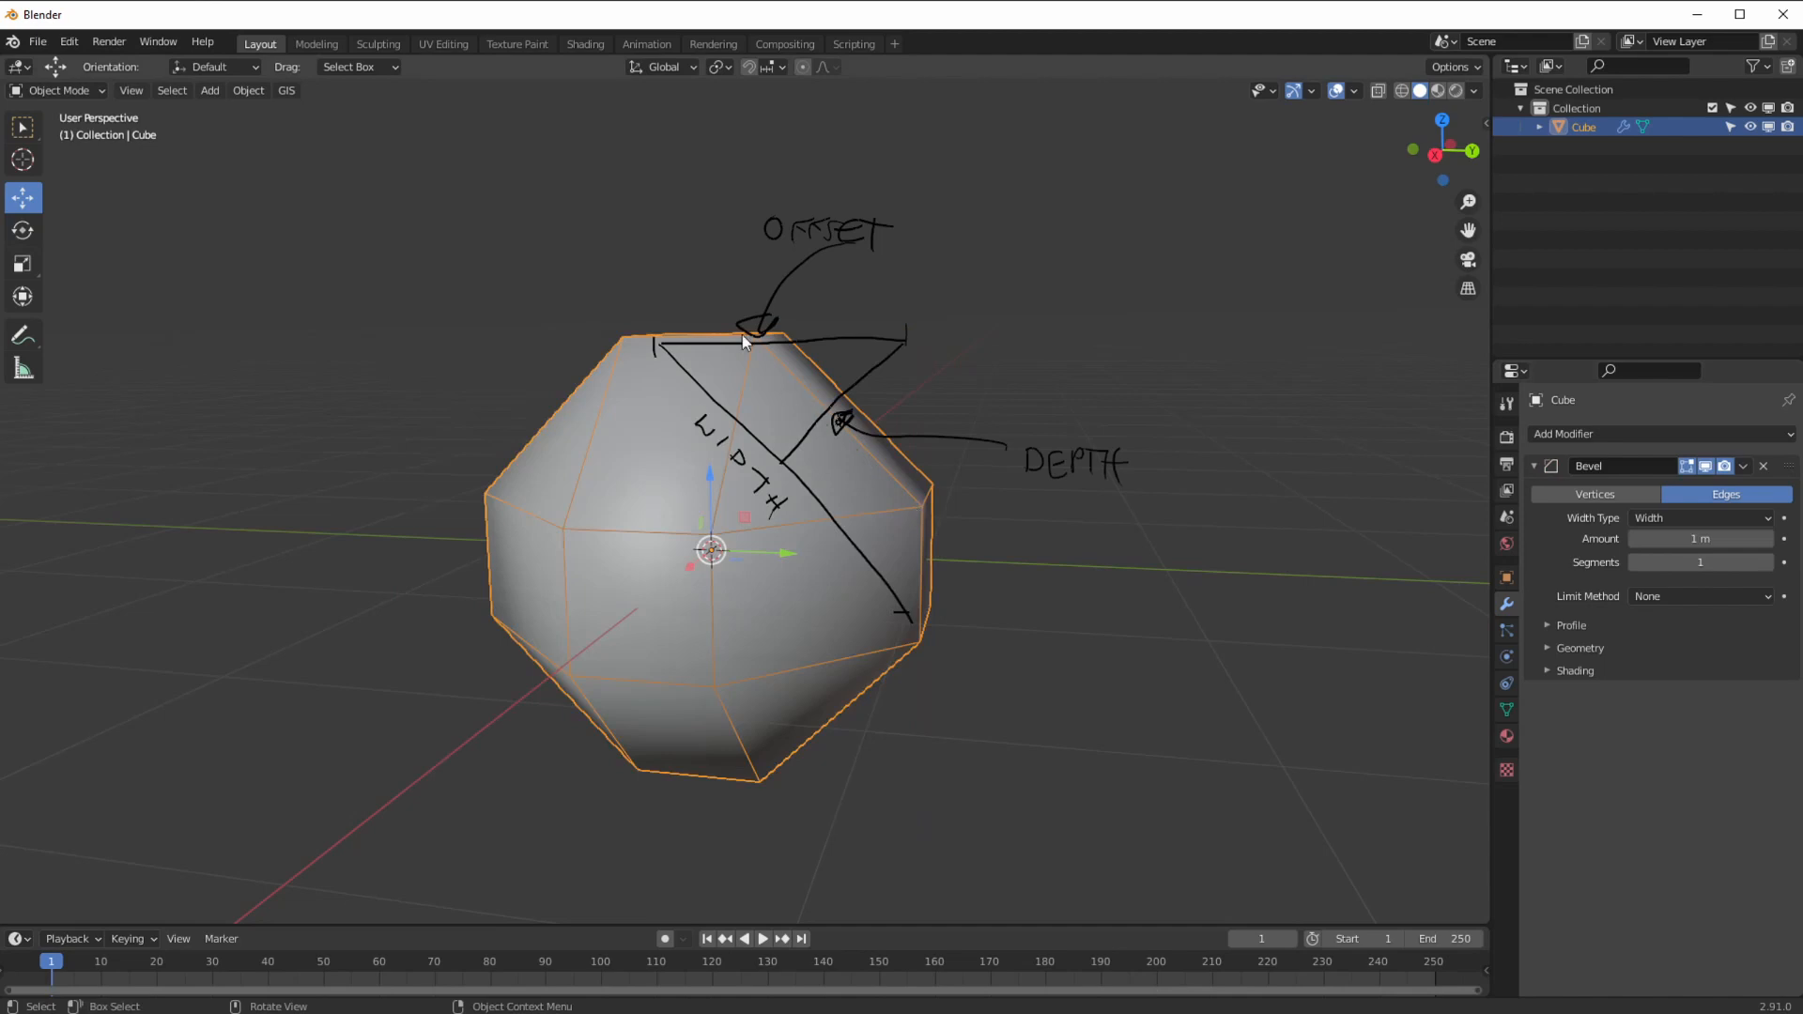
Step: Switch the width type to Depth and set the bevel amount back to 0 m
{"action": "left_click", "coordinate": [1650, 519]}
{"action": "left_click", "coordinate": [1658, 583]}
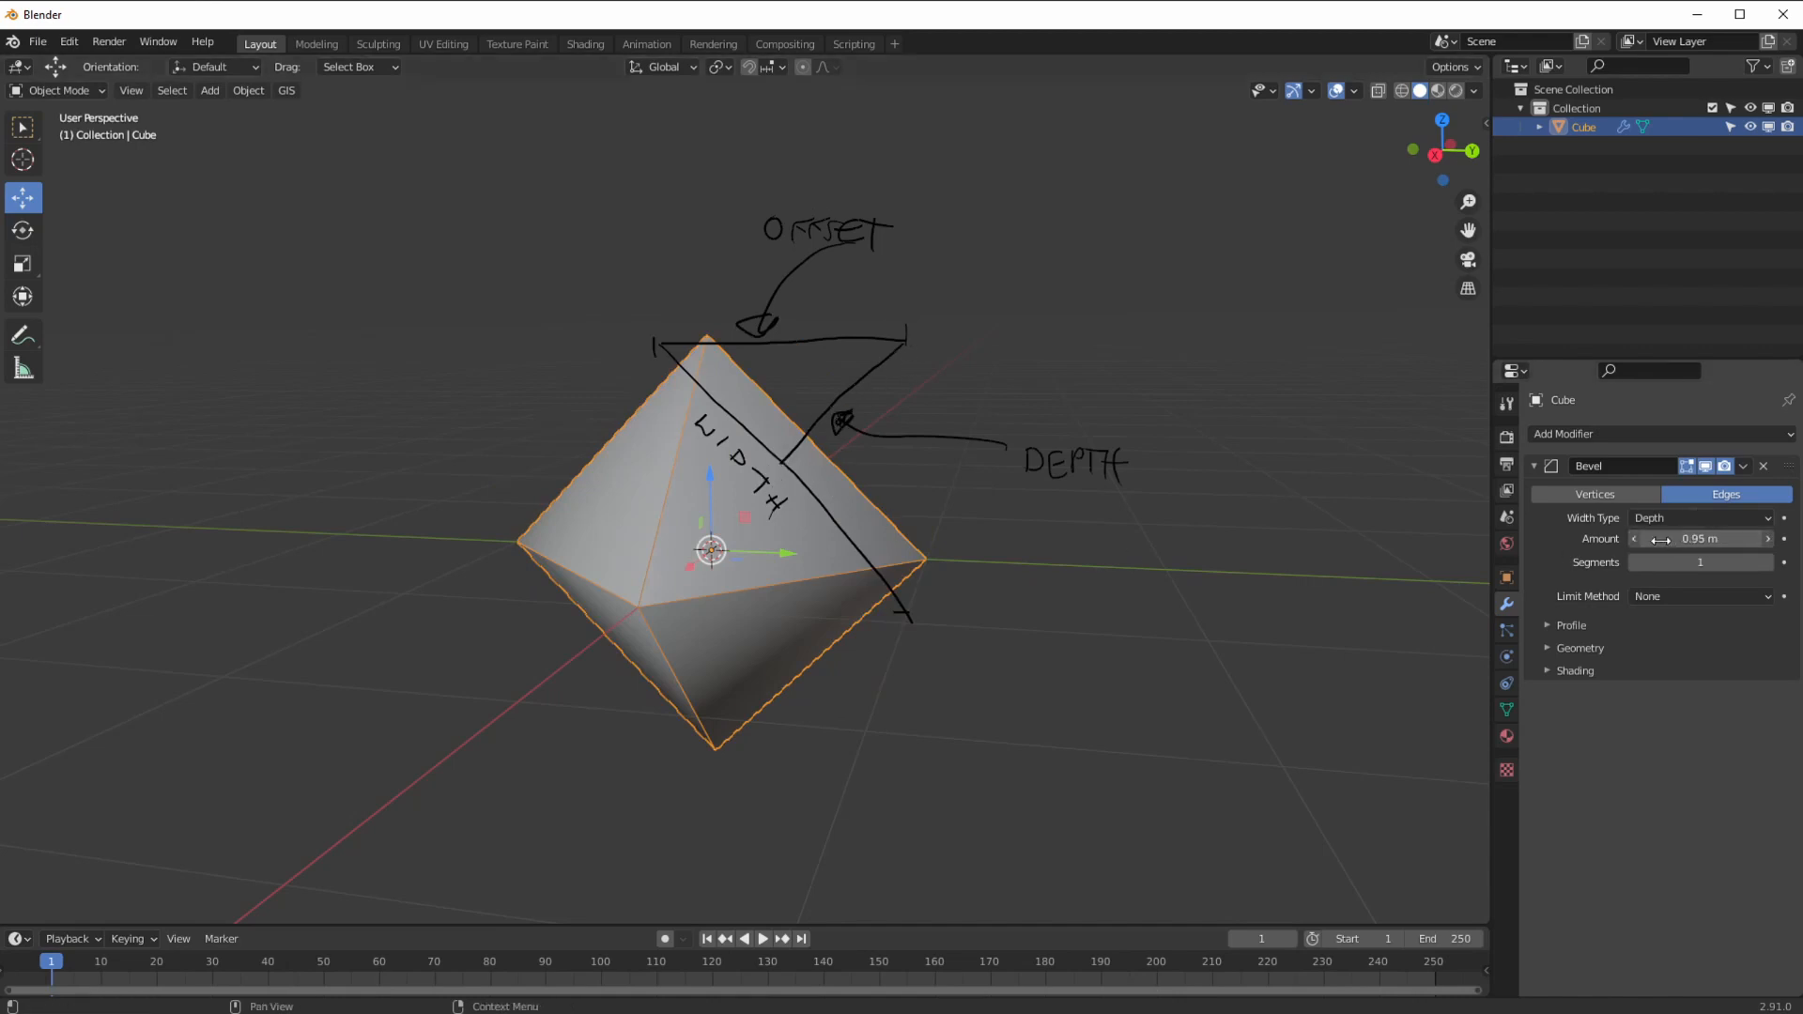
{"action": "left_click_drag", "start_coordinate": [1641, 538], "coordinate": [1639, 537]}
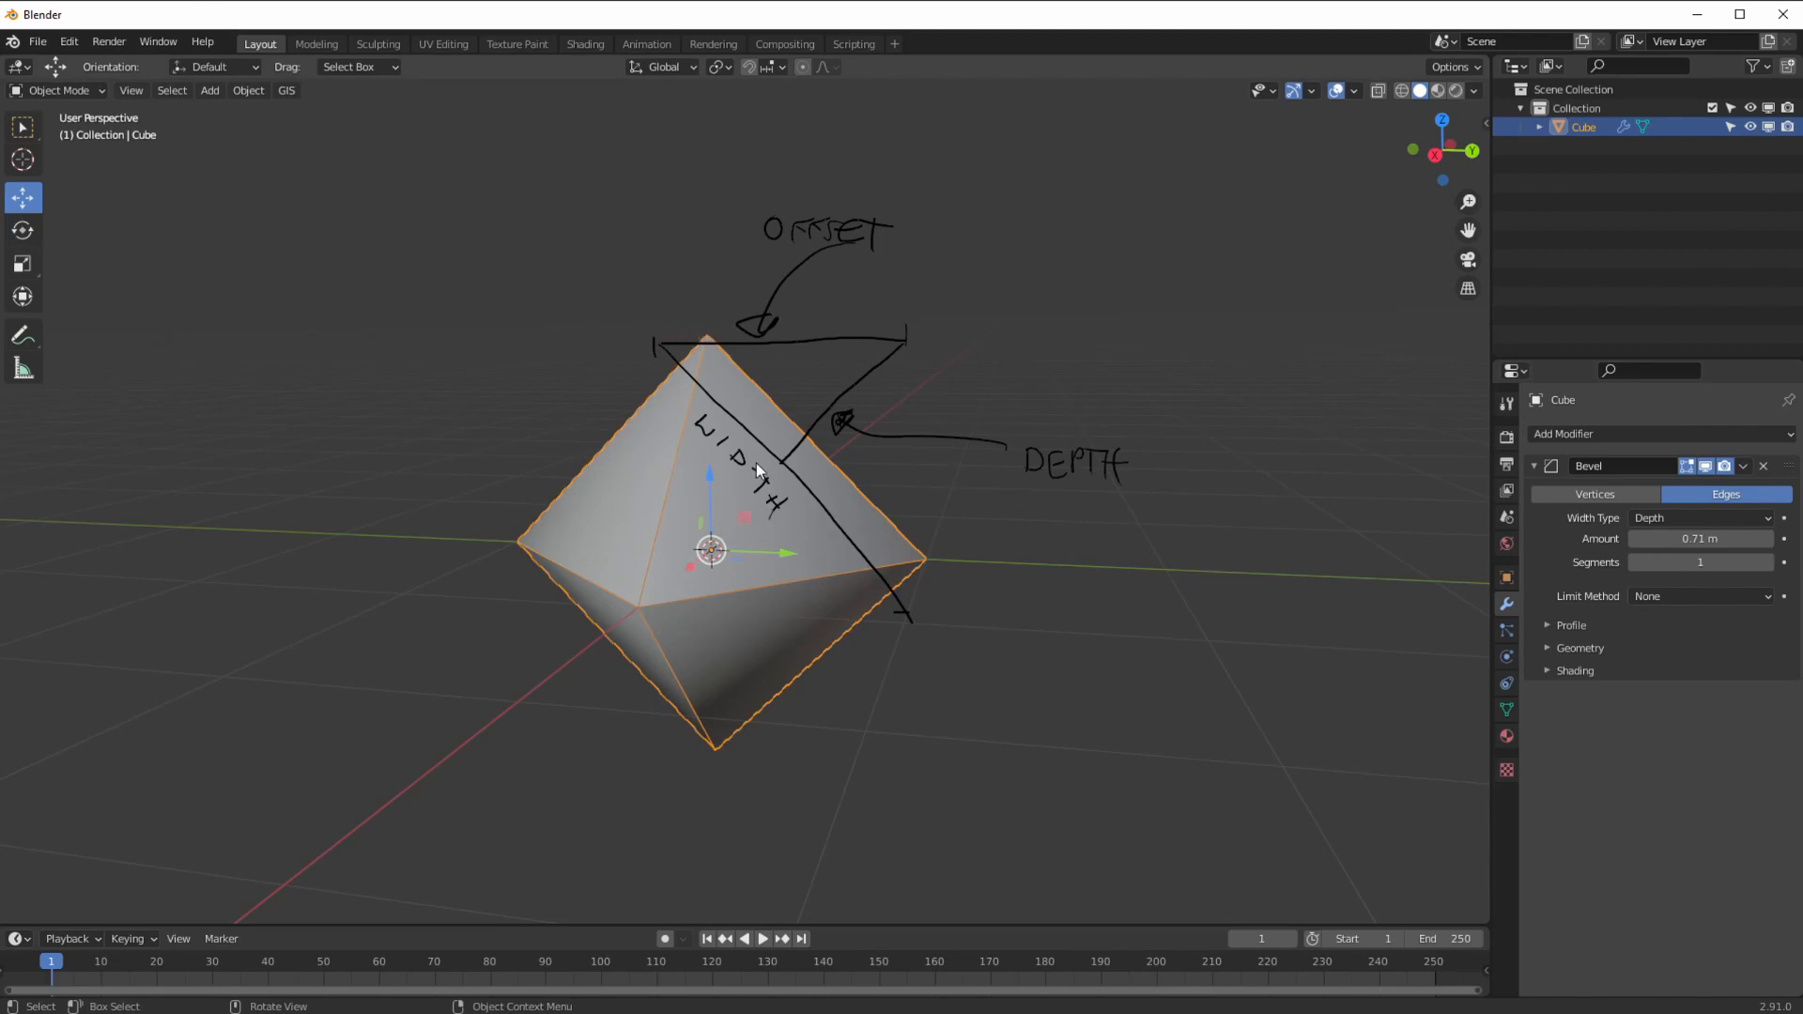
{"action": "double_click", "coordinate": [1688, 543]}
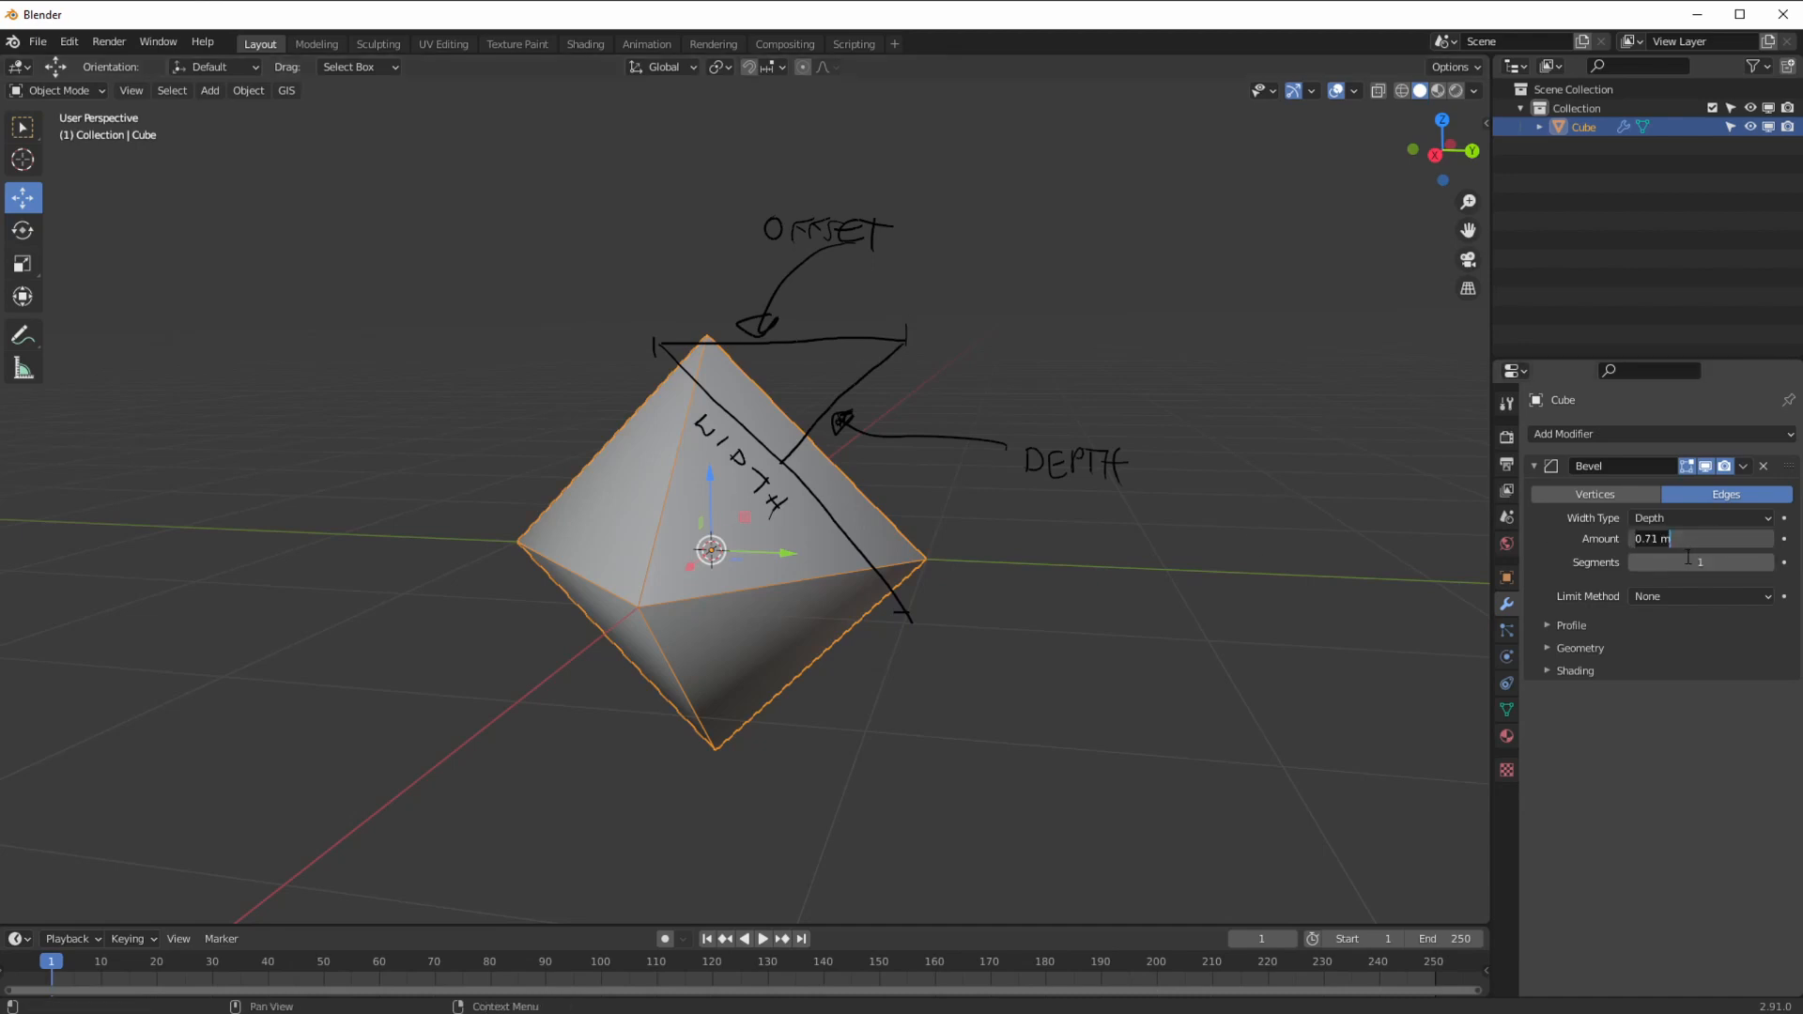
{"action": "key", "text": "ctrl+a"}
{"action": "type", "text": "0"}
{"action": "key", "text": "Return"}
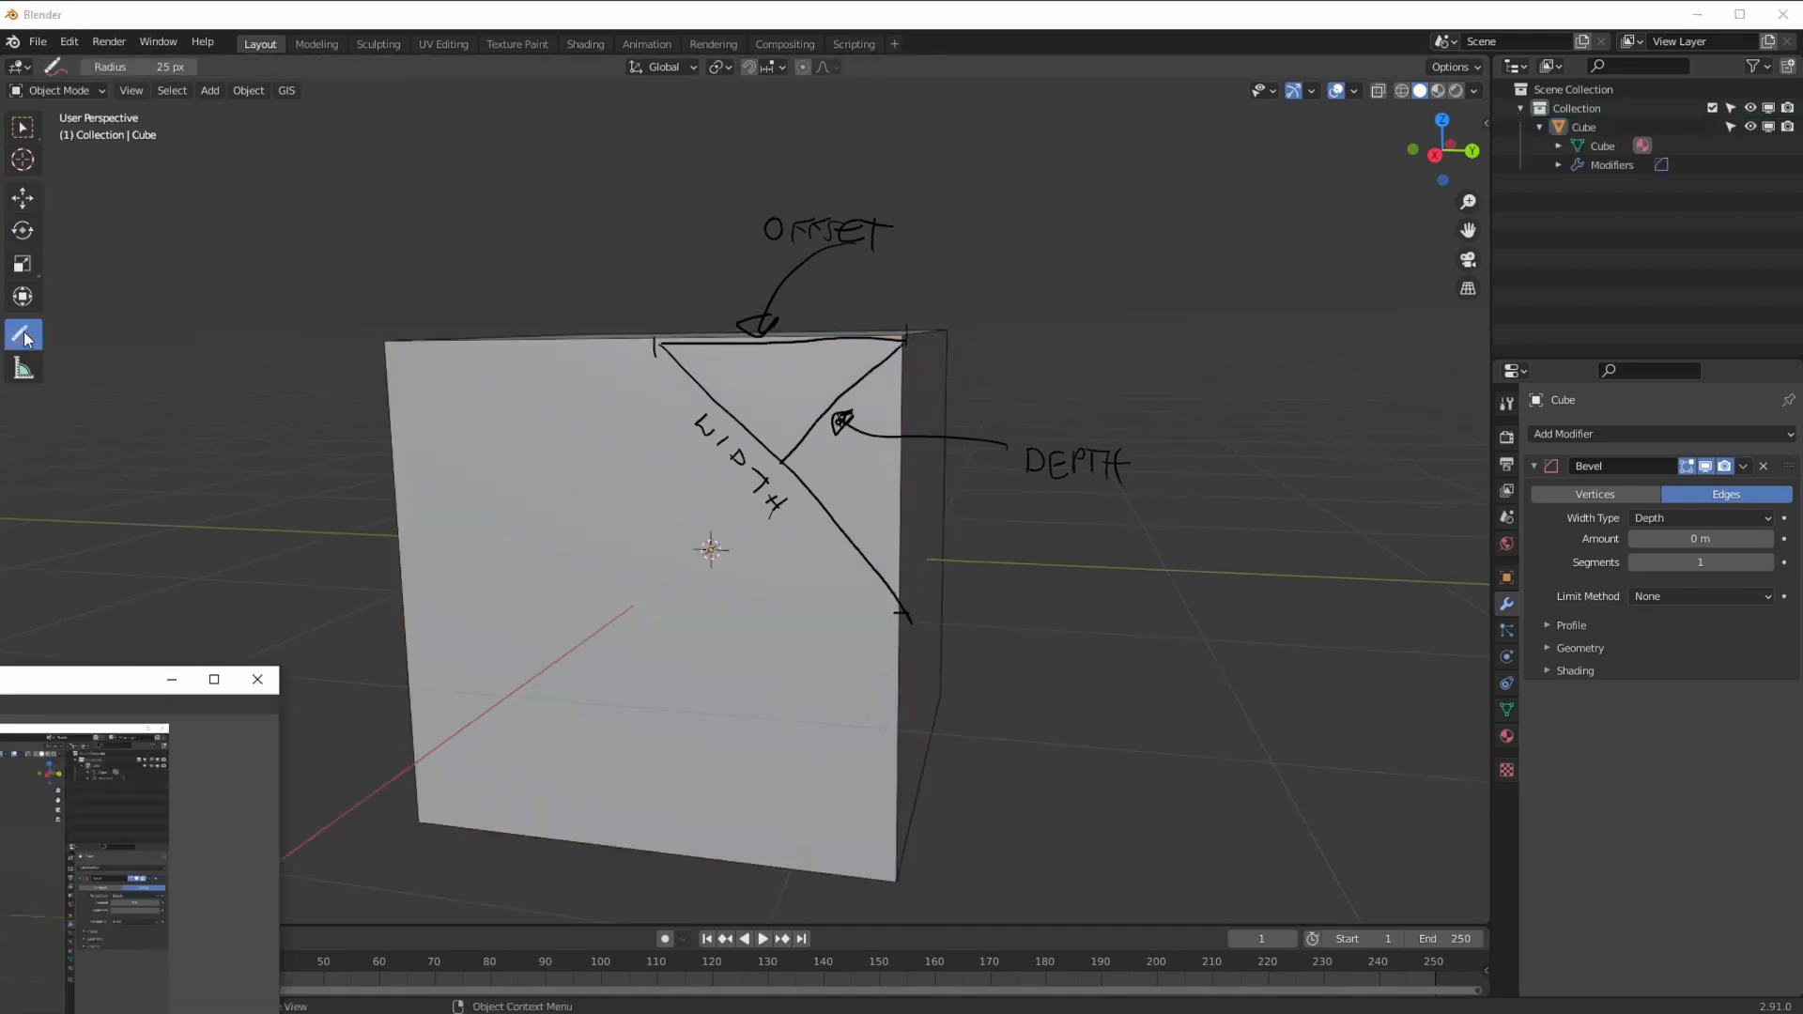
Step: Erase the annotations and return to the Move tool
{"action": "mouse_move", "coordinate": [28, 339]}
{"action": "left_mouse_down"}
{"action": "mouse_move", "coordinate": [118, 452]}
{"action": "mouse_move", "coordinate": [604, 282]}
{"action": "mouse_move", "coordinate": [878, 587]}
{"action": "mouse_move", "coordinate": [773, 226]}
{"action": "mouse_move", "coordinate": [1064, 381]}
{"action": "mouse_move", "coordinate": [951, 278]}
{"action": "left_mouse_up"}
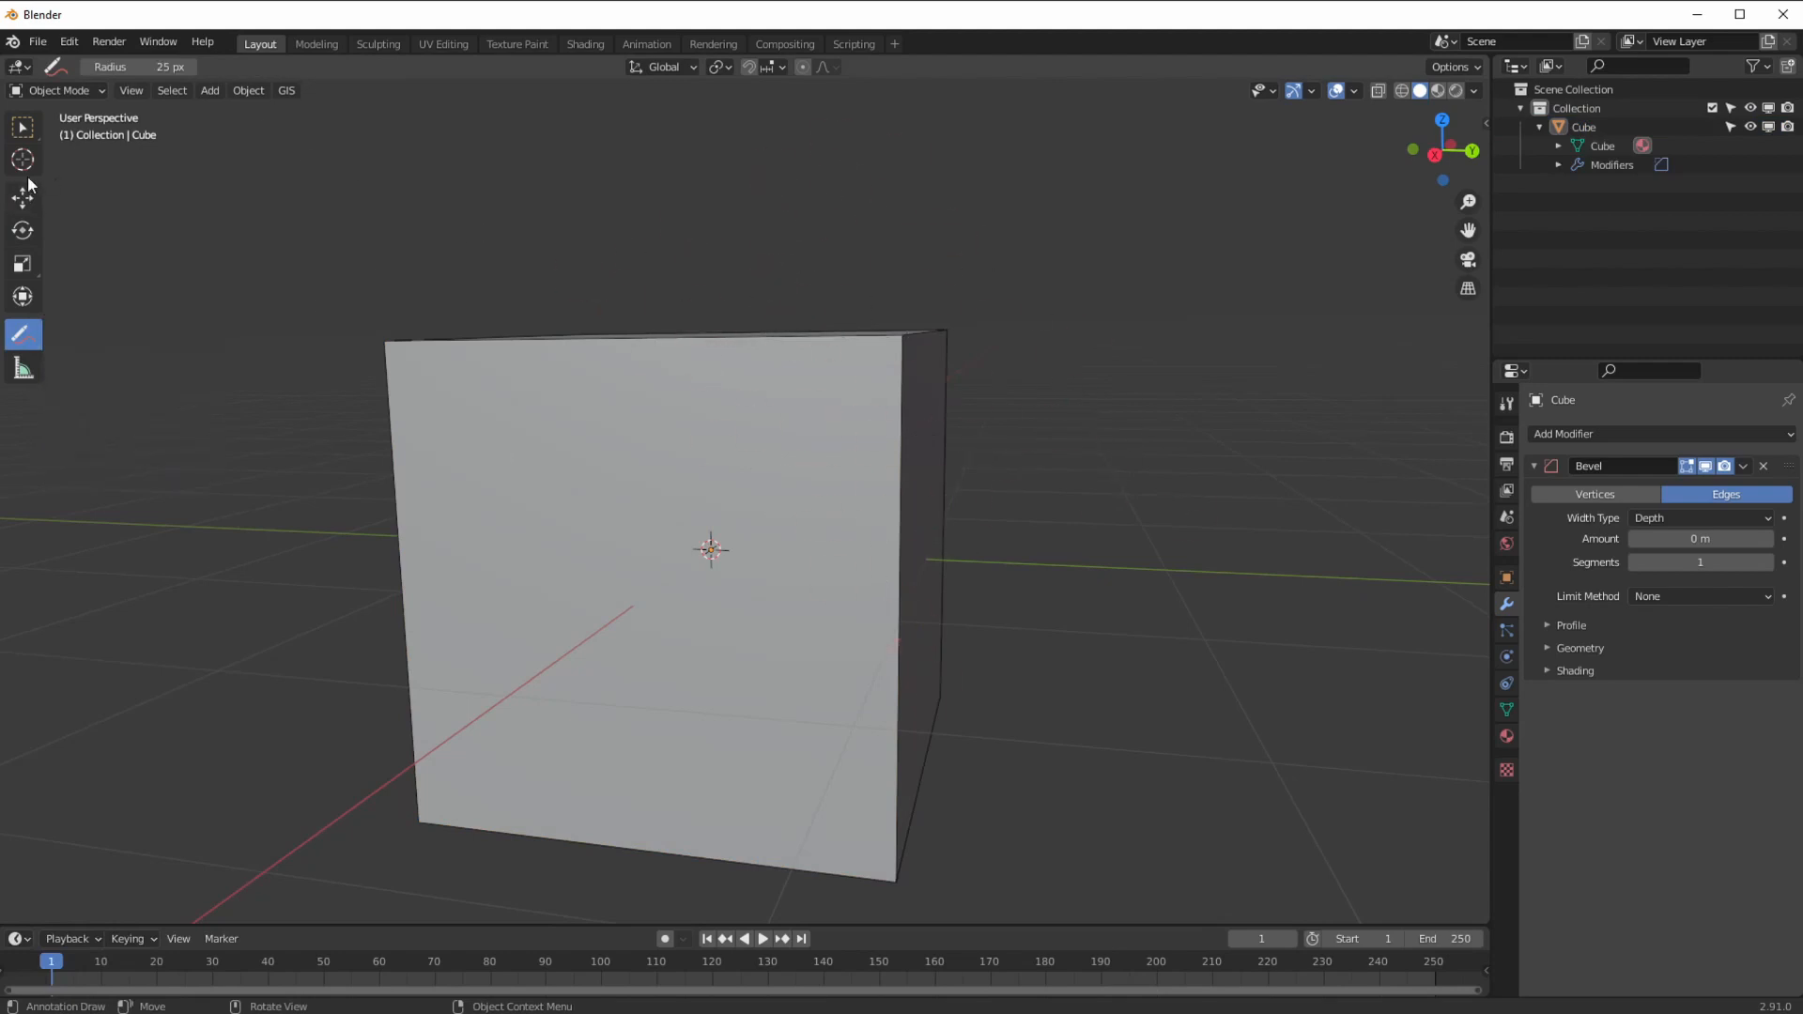
{"action": "left_click", "coordinate": [26, 130]}
{"action": "left_click", "coordinate": [33, 228]}
{"action": "left_click", "coordinate": [31, 201]}
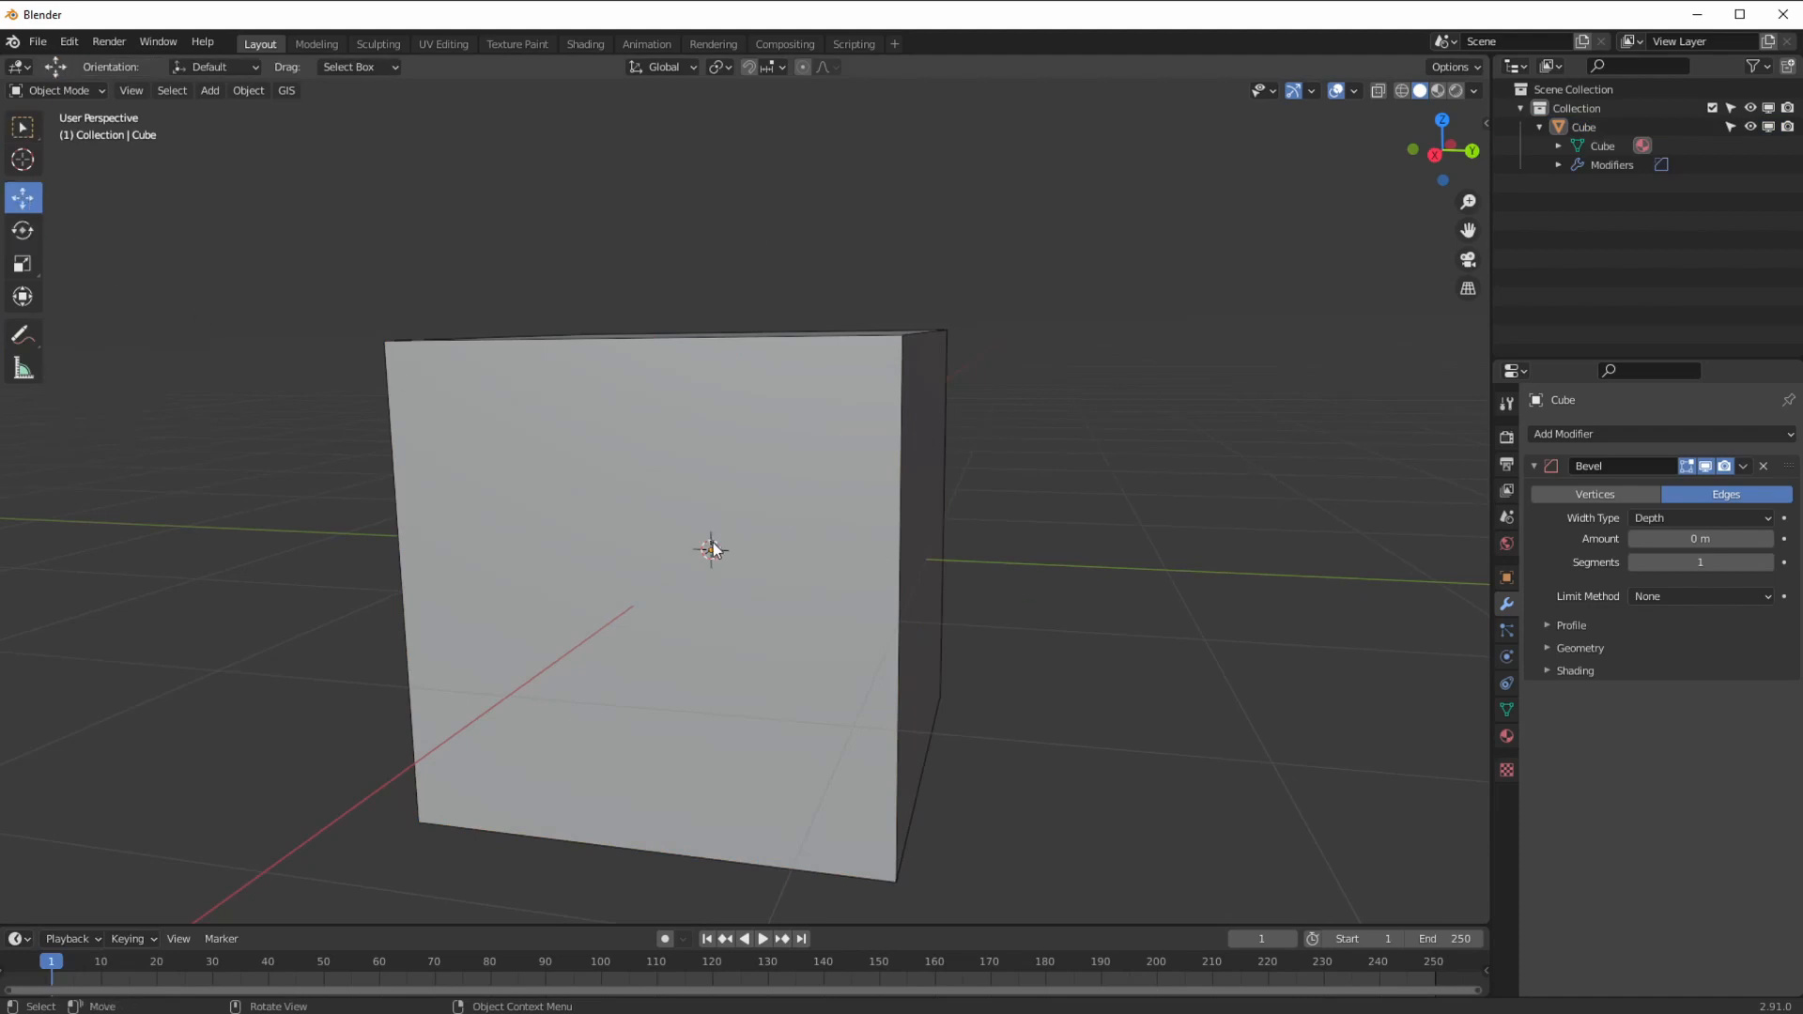
Step: Switch the bevel width type to Percent and try a width of about 50%
{"action": "left_click", "coordinate": [1702, 517]}
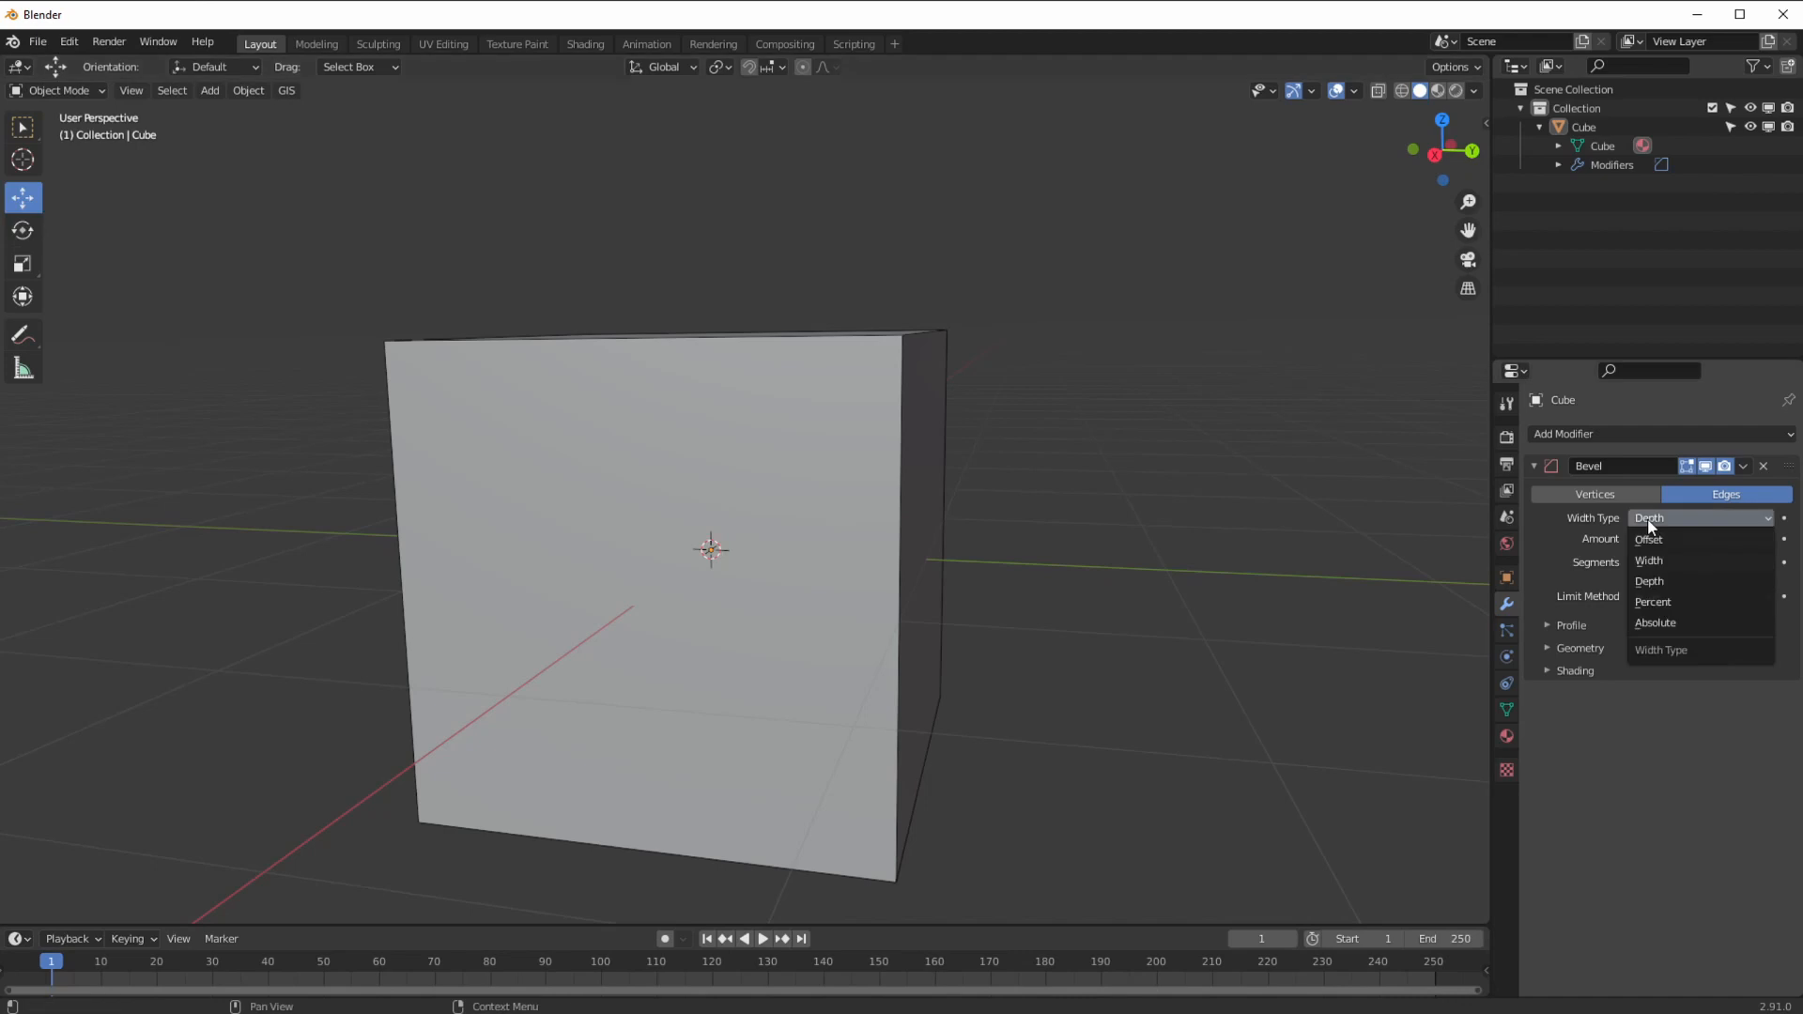
{"action": "left_click", "coordinate": [1646, 603]}
{"action": "left_click_drag", "start_coordinate": [1661, 541], "coordinate": [1738, 571]}
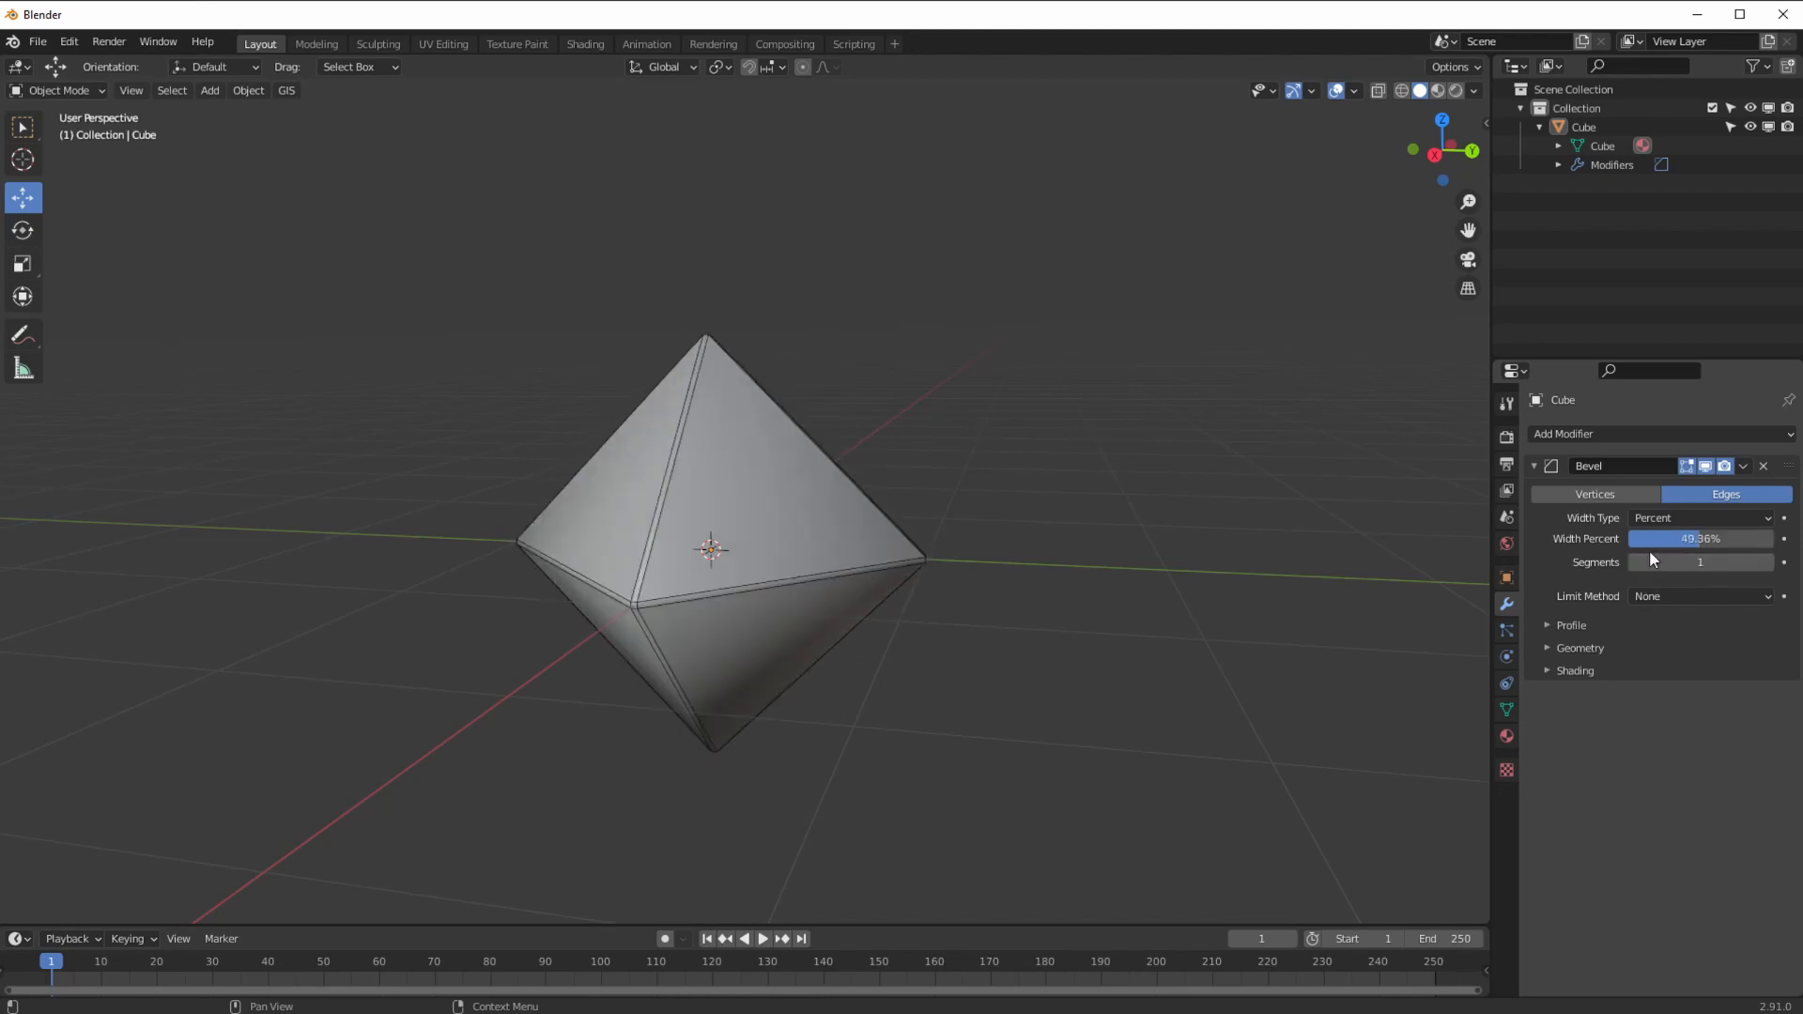
{"action": "mouse_move", "coordinate": [1691, 541]}
{"action": "left_mouse_down"}
{"action": "mouse_move", "coordinate": [1629, 532]}
{"action": "mouse_move", "coordinate": [1666, 545]}
{"action": "left_mouse_up"}
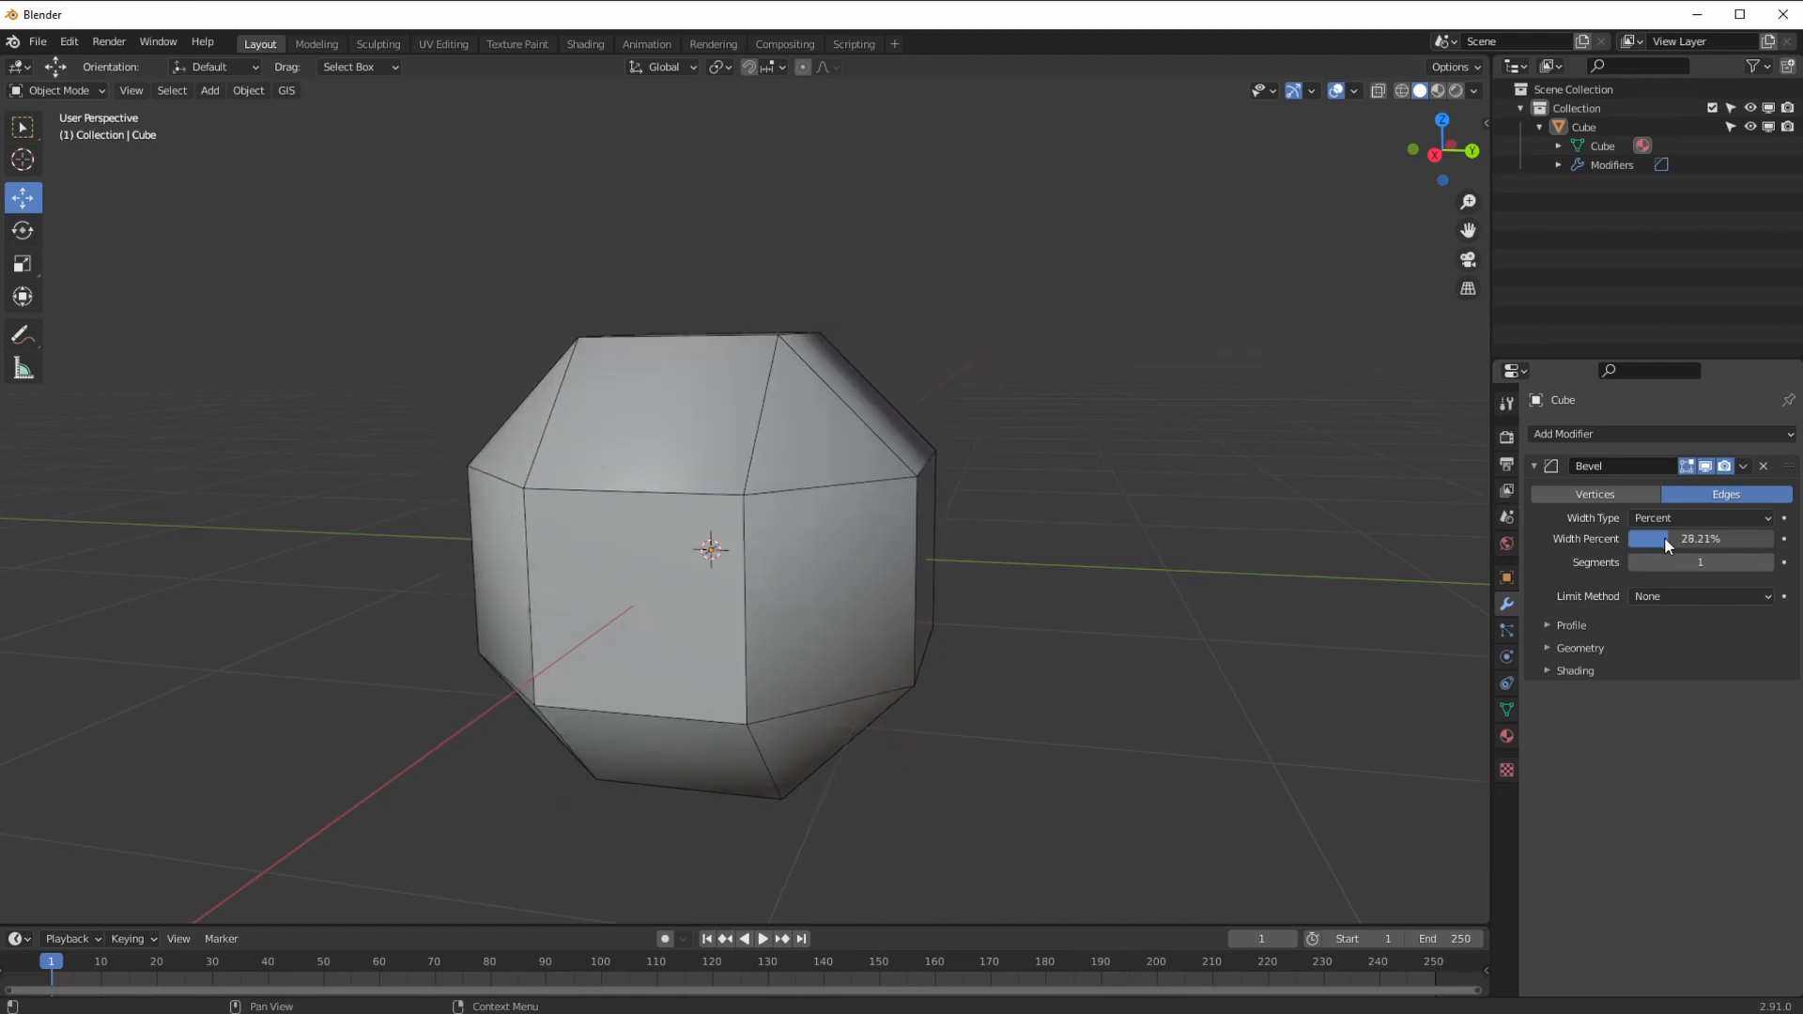
Step: Switch the width type to Absolute and set the bevel amount to about 0.2 m
{"action": "left_click", "coordinate": [1659, 519]}
{"action": "left_click", "coordinate": [1657, 623]}
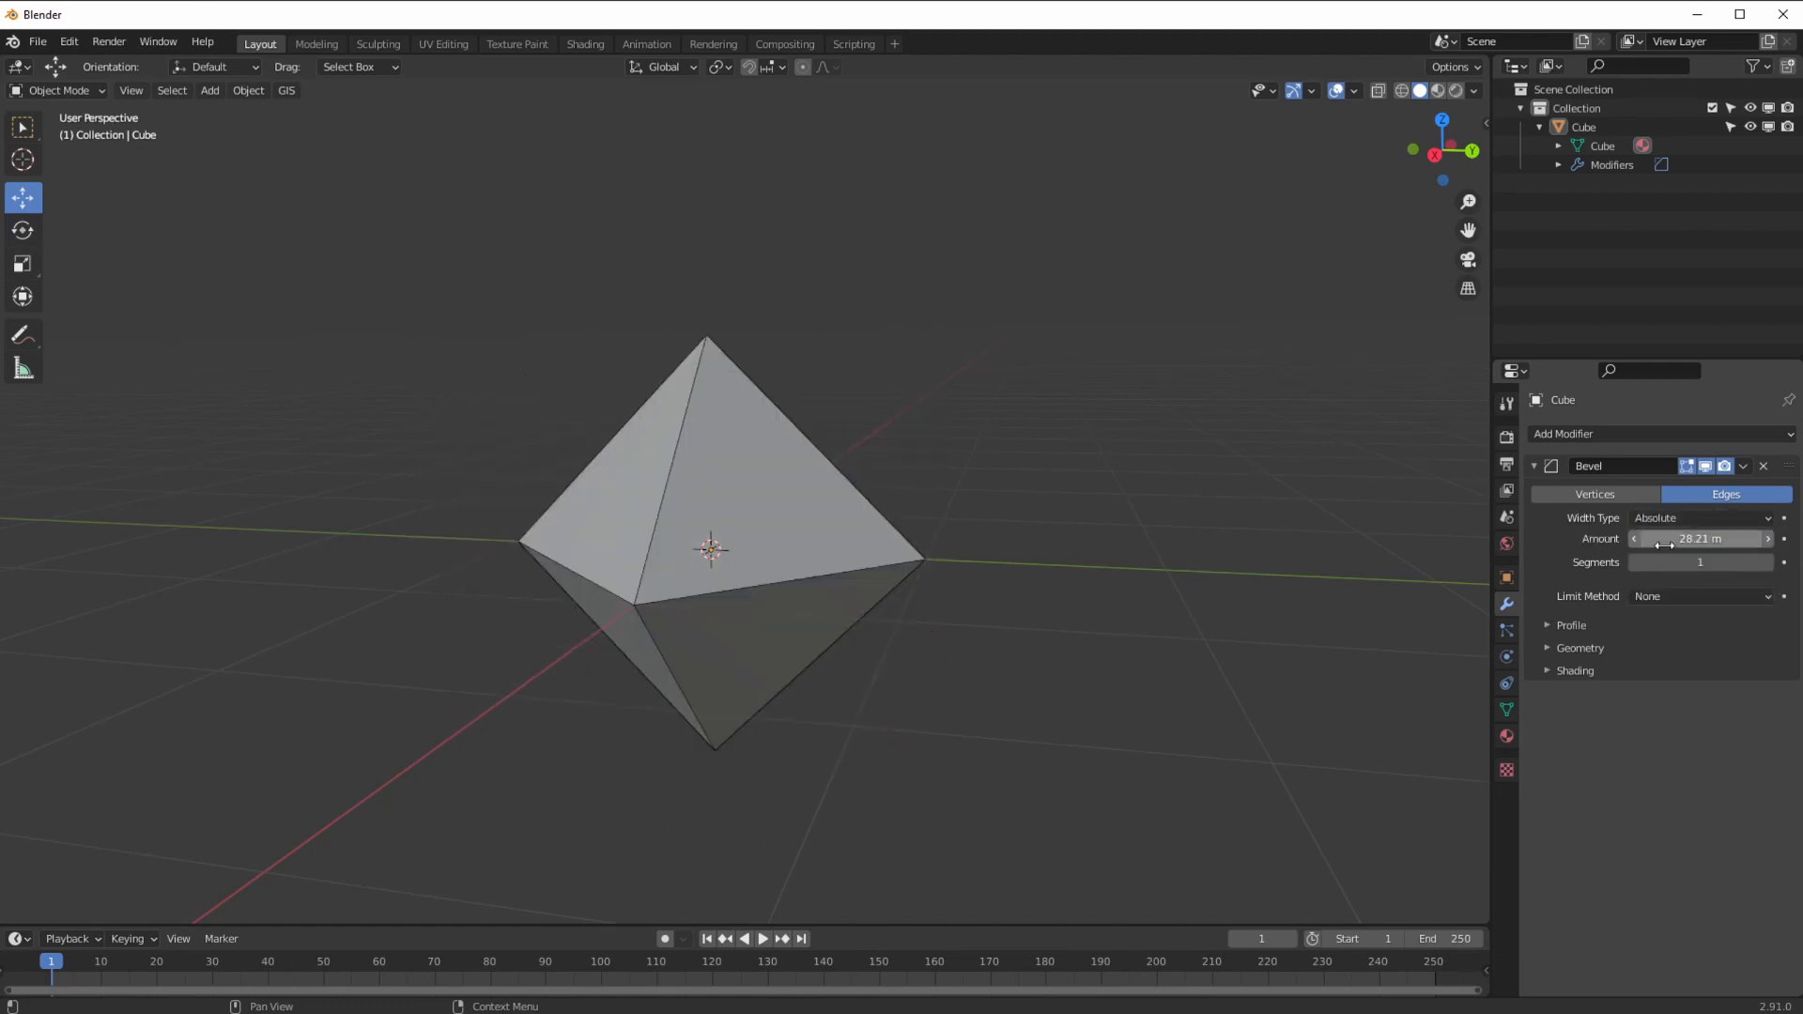
{"action": "left_click_drag", "start_coordinate": [1670, 541], "coordinate": [944, 522]}
{"action": "left_click", "coordinate": [1673, 544]}
{"action": "type", "text": "0"}
{"action": "key", "text": "Return"}
{"action": "mouse_move", "coordinate": [1651, 536]}
{"action": "left_mouse_down"}
{"action": "mouse_move", "coordinate": [1701, 535]}
{"action": "mouse_move", "coordinate": [1681, 536]}
{"action": "left_mouse_up"}
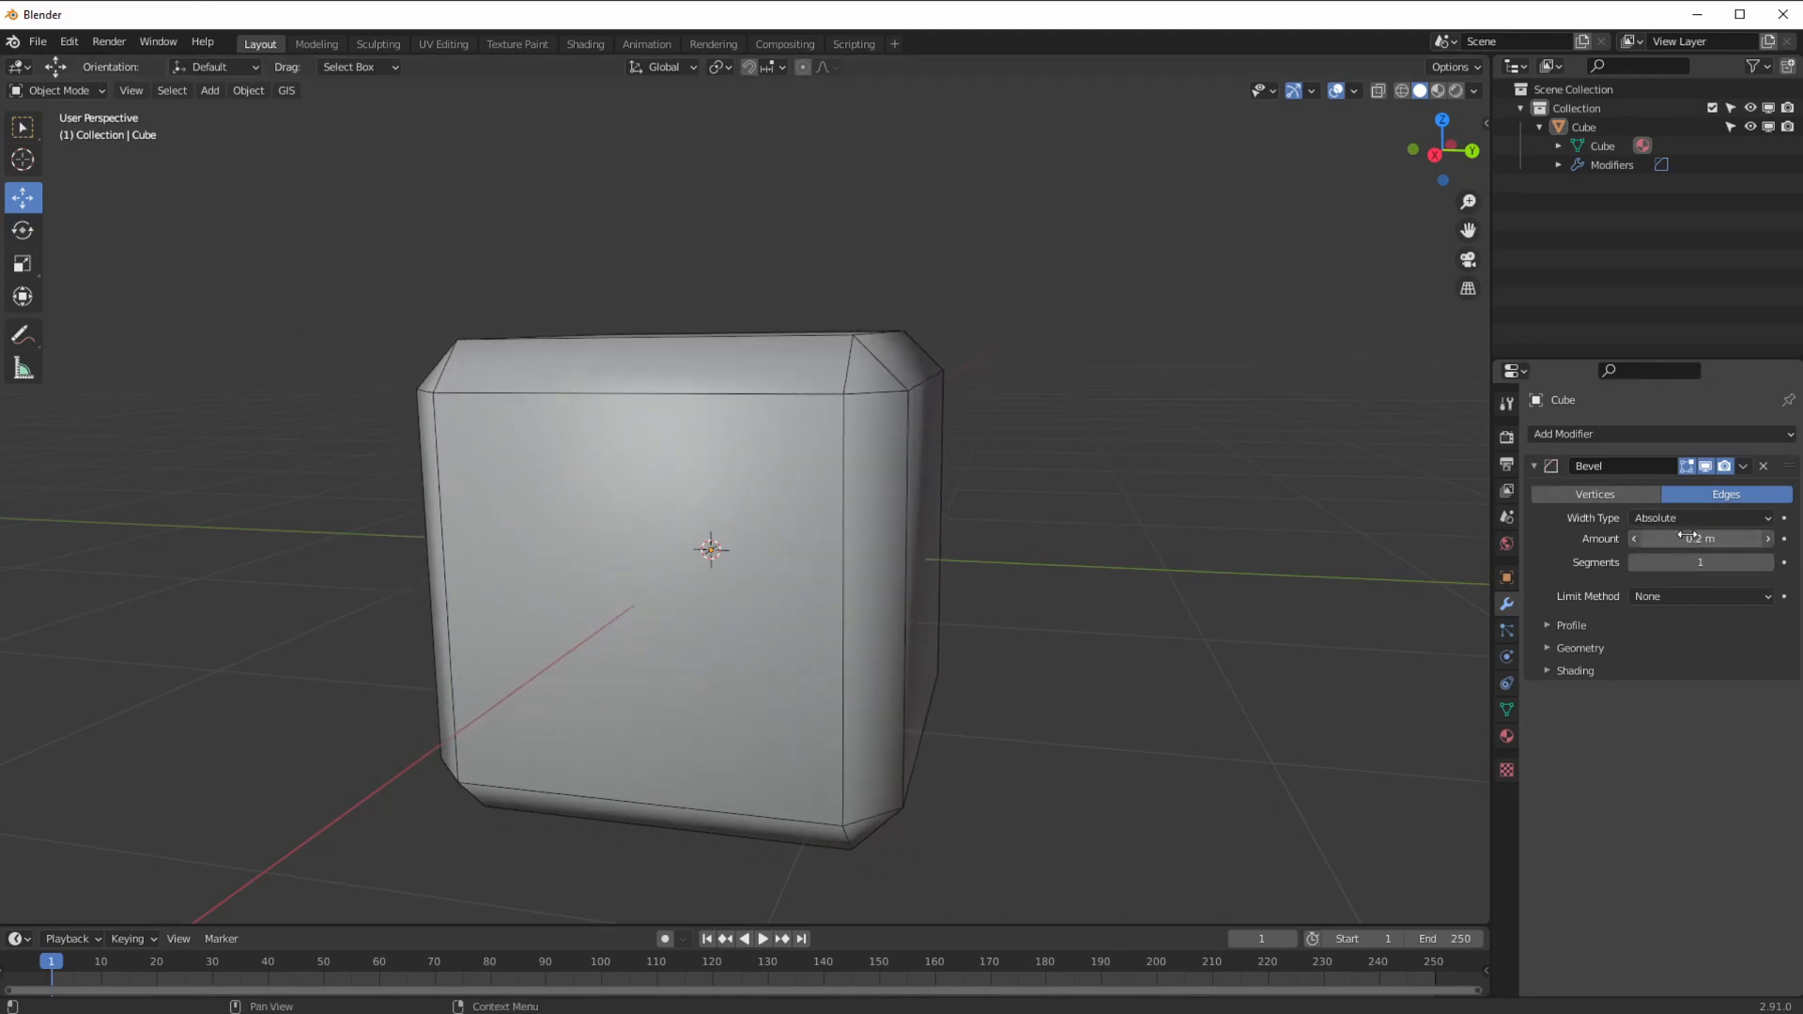
{"action": "left_click", "coordinate": [1663, 518]}
{"action": "left_click", "coordinate": [1676, 516]}
{"action": "left_click", "coordinate": [1666, 520]}
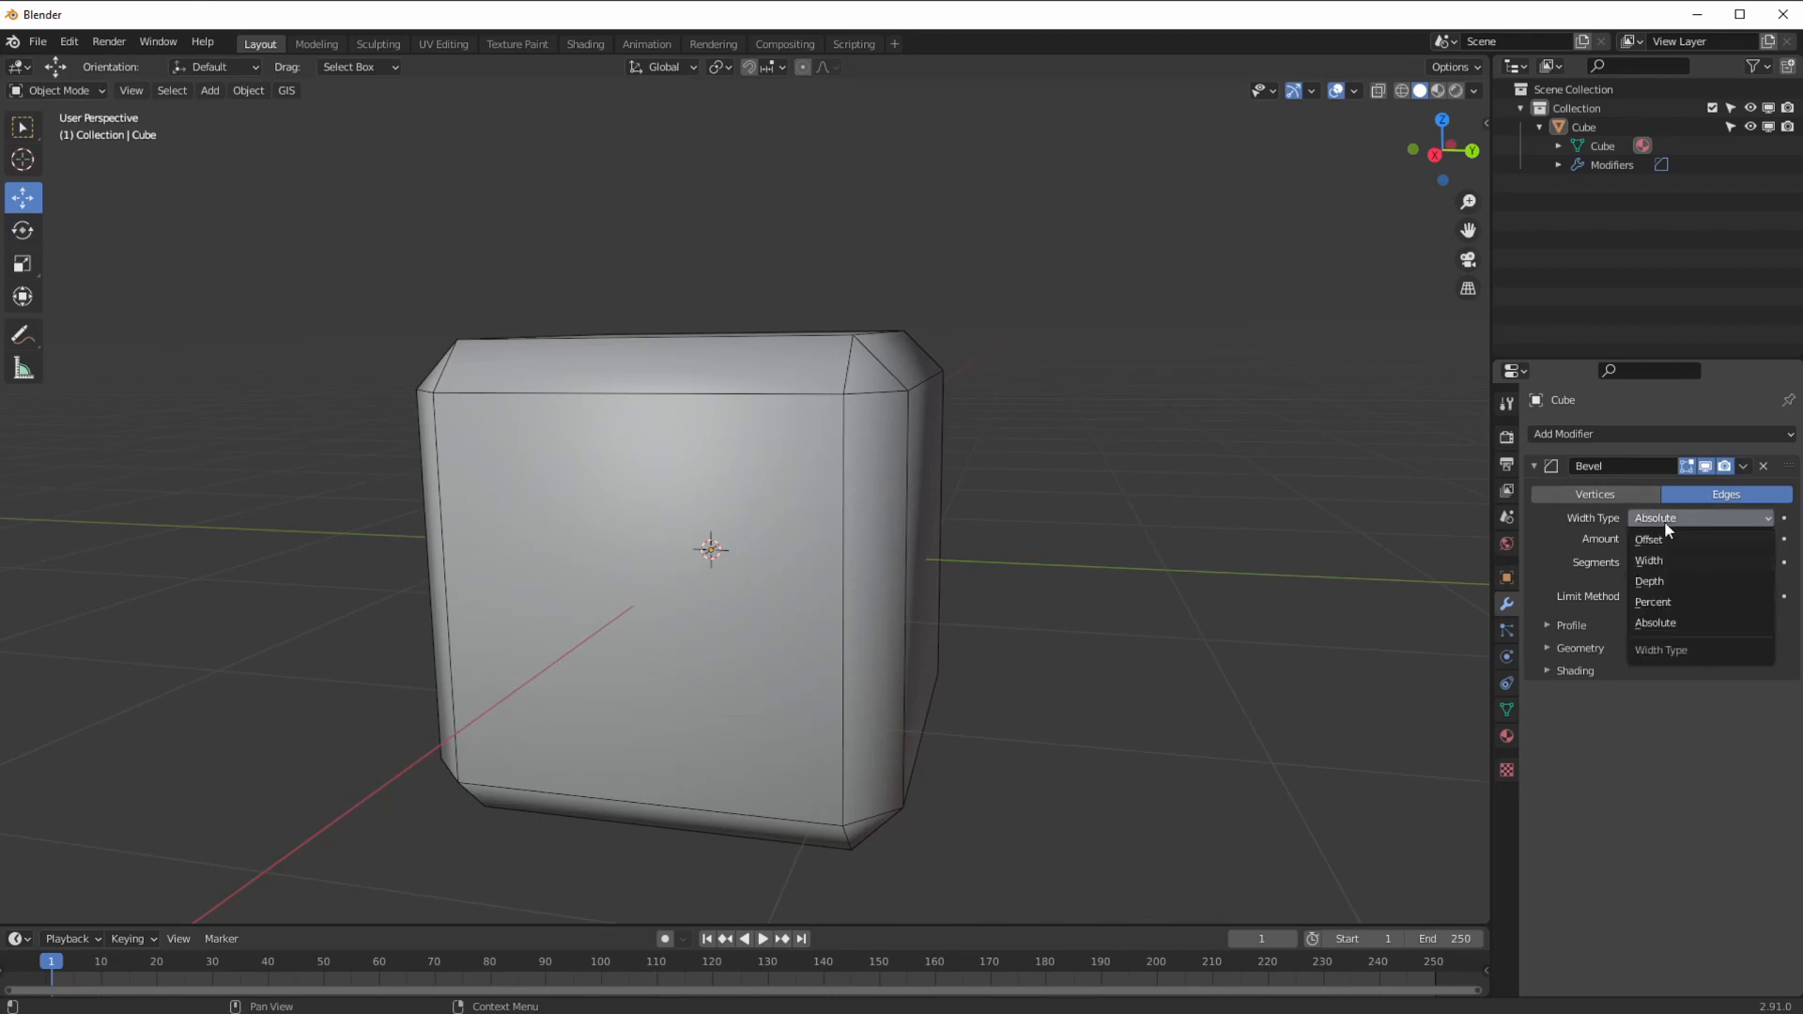
Step: Switch the bevel back to Offset, add segments and set a 1 m amount, making the cube nearly round
{"action": "left_click", "coordinate": [1649, 541]}
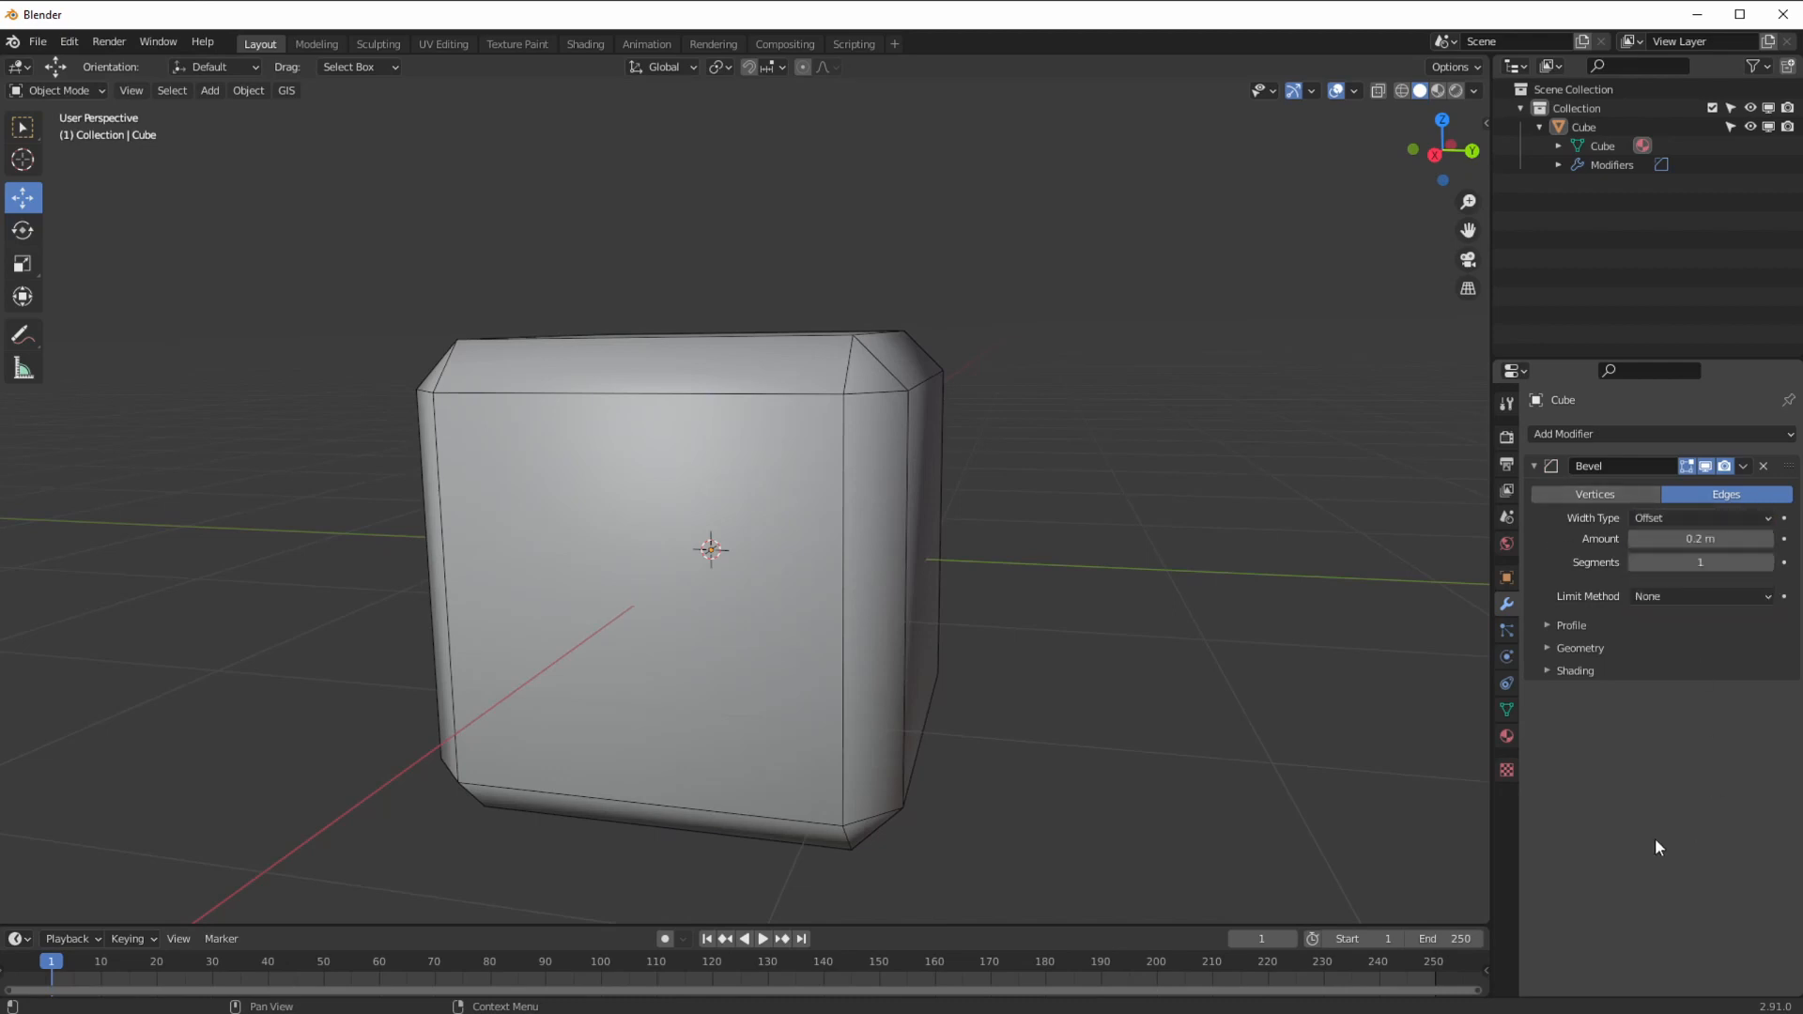
{"action": "left_click_drag", "start_coordinate": [1678, 539], "coordinate": [1700, 547]}
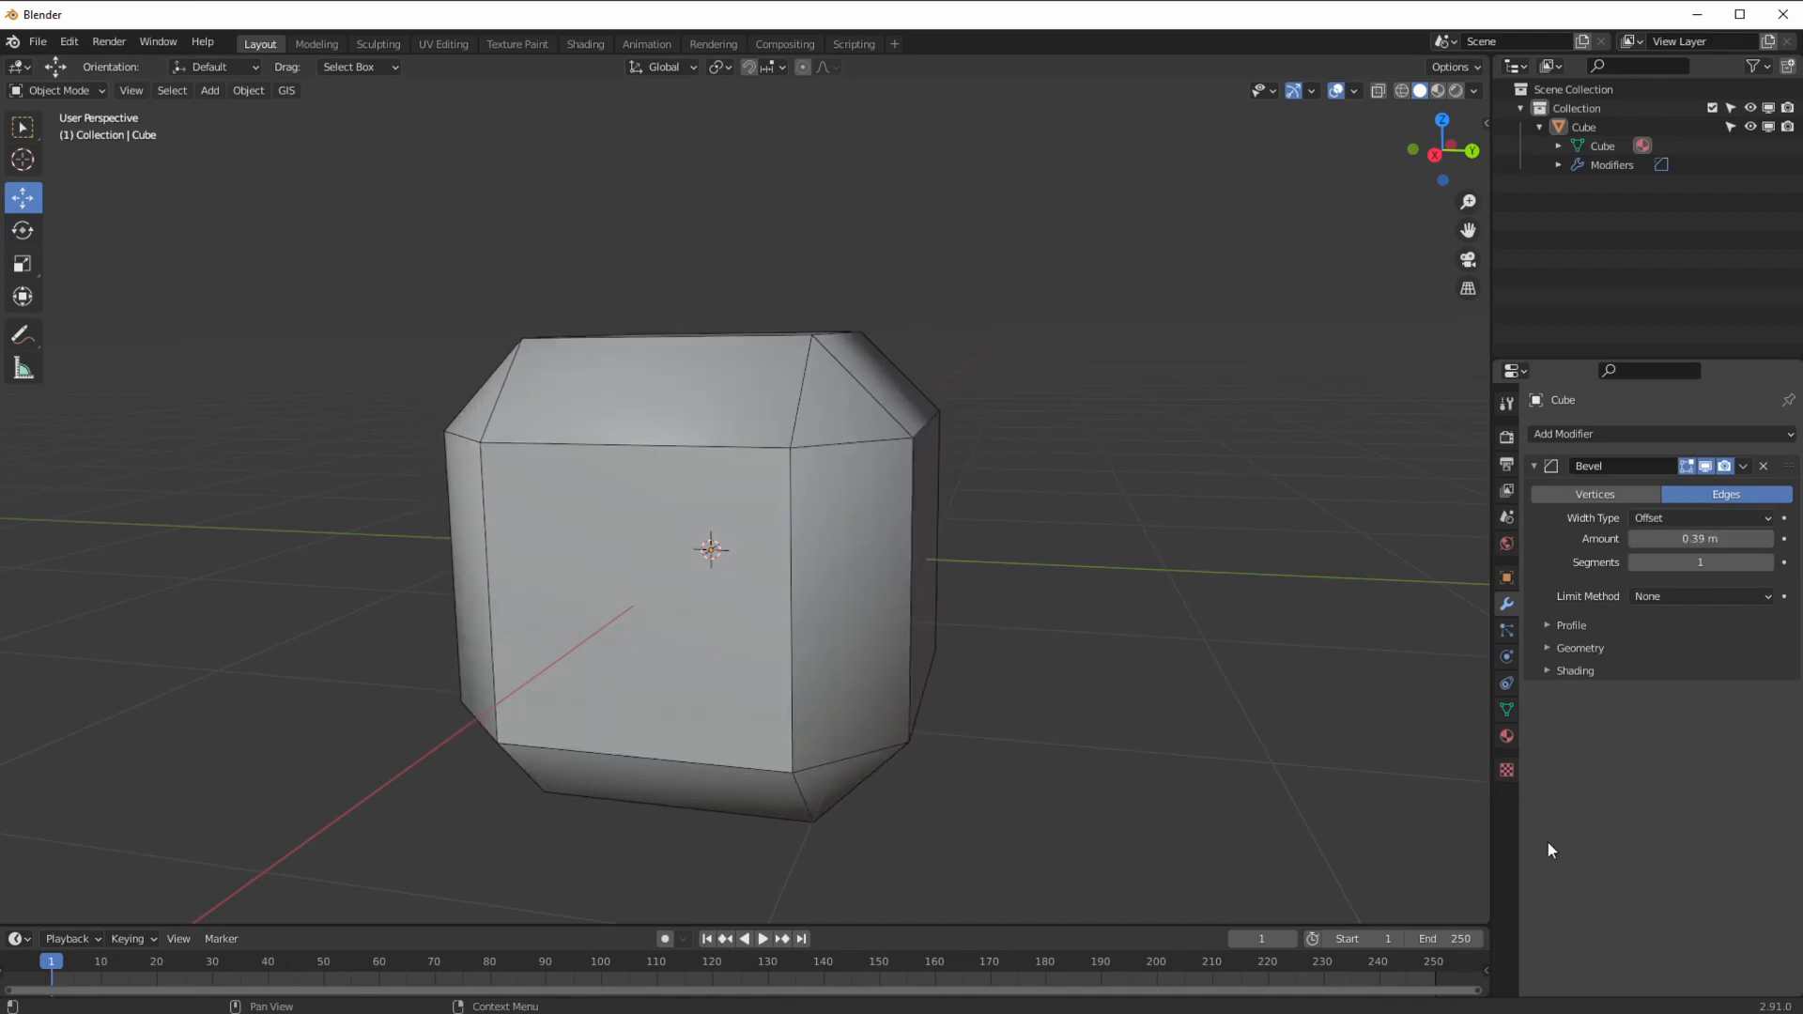
{"action": "middle_click_drag", "start_coordinate": [949, 524], "coordinate": [945, 549]}
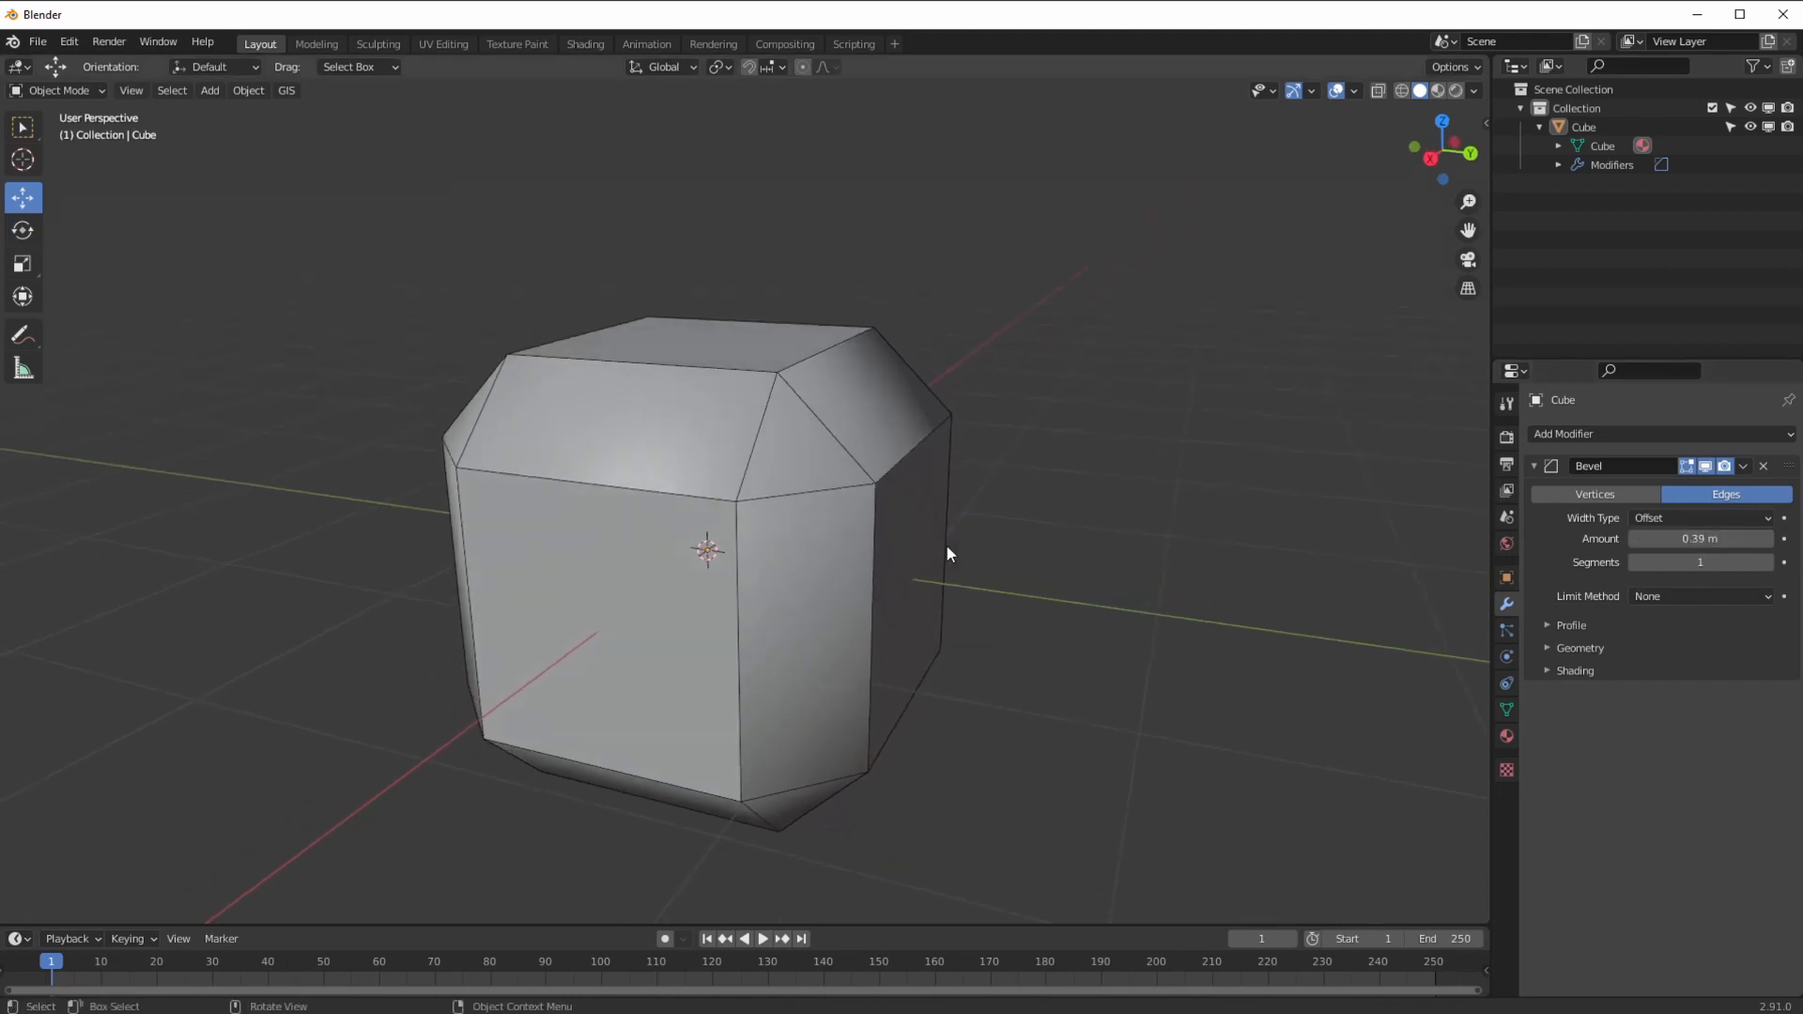
{"action": "left_click", "coordinate": [1767, 562]}
{"action": "left_click_drag", "start_coordinate": [1688, 539], "coordinate": [1765, 541]}
{"action": "left_click", "coordinate": [1712, 541]}
{"action": "type", "text": "1"}
{"action": "key", "text": "Return"}
{"action": "left_click", "coordinate": [1767, 562]}
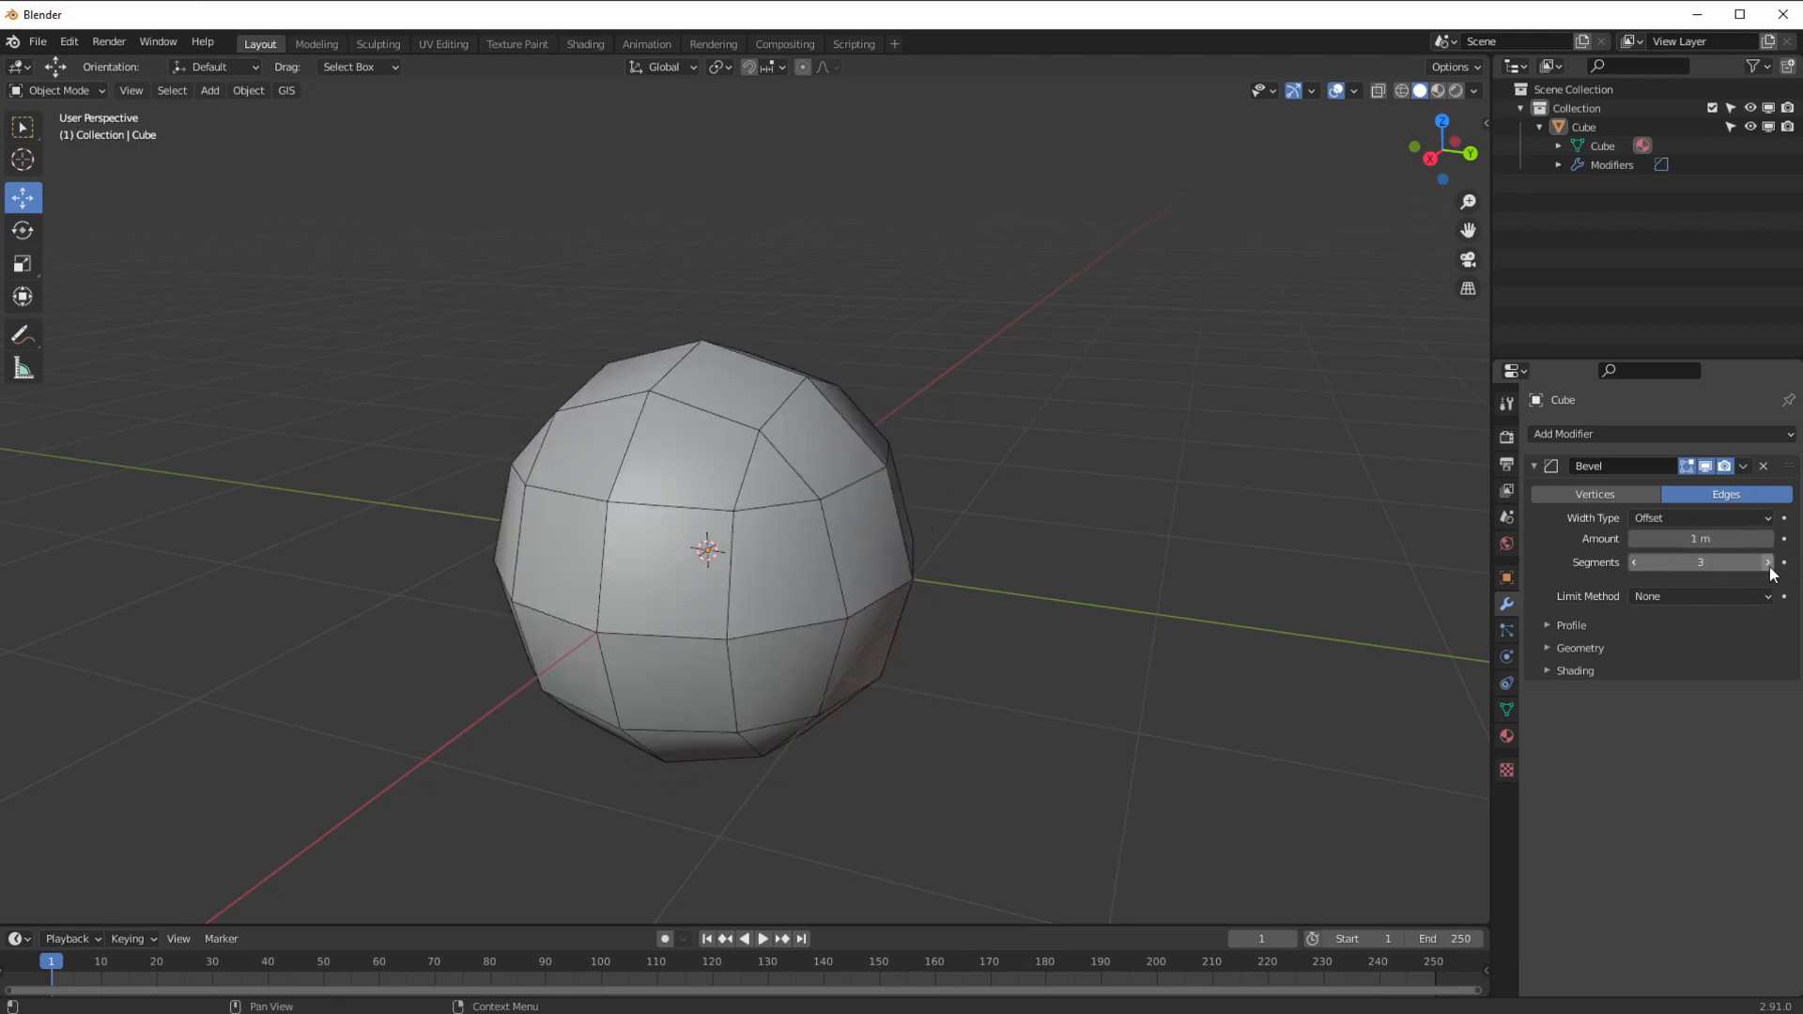
{"action": "left_click", "coordinate": [1767, 562]}
Step: Take the bevel amount down to zero, then up to about 0.26 m for modestly rounded edges
{"action": "middle_click_drag", "start_coordinate": [1042, 680], "coordinate": [1136, 629]}
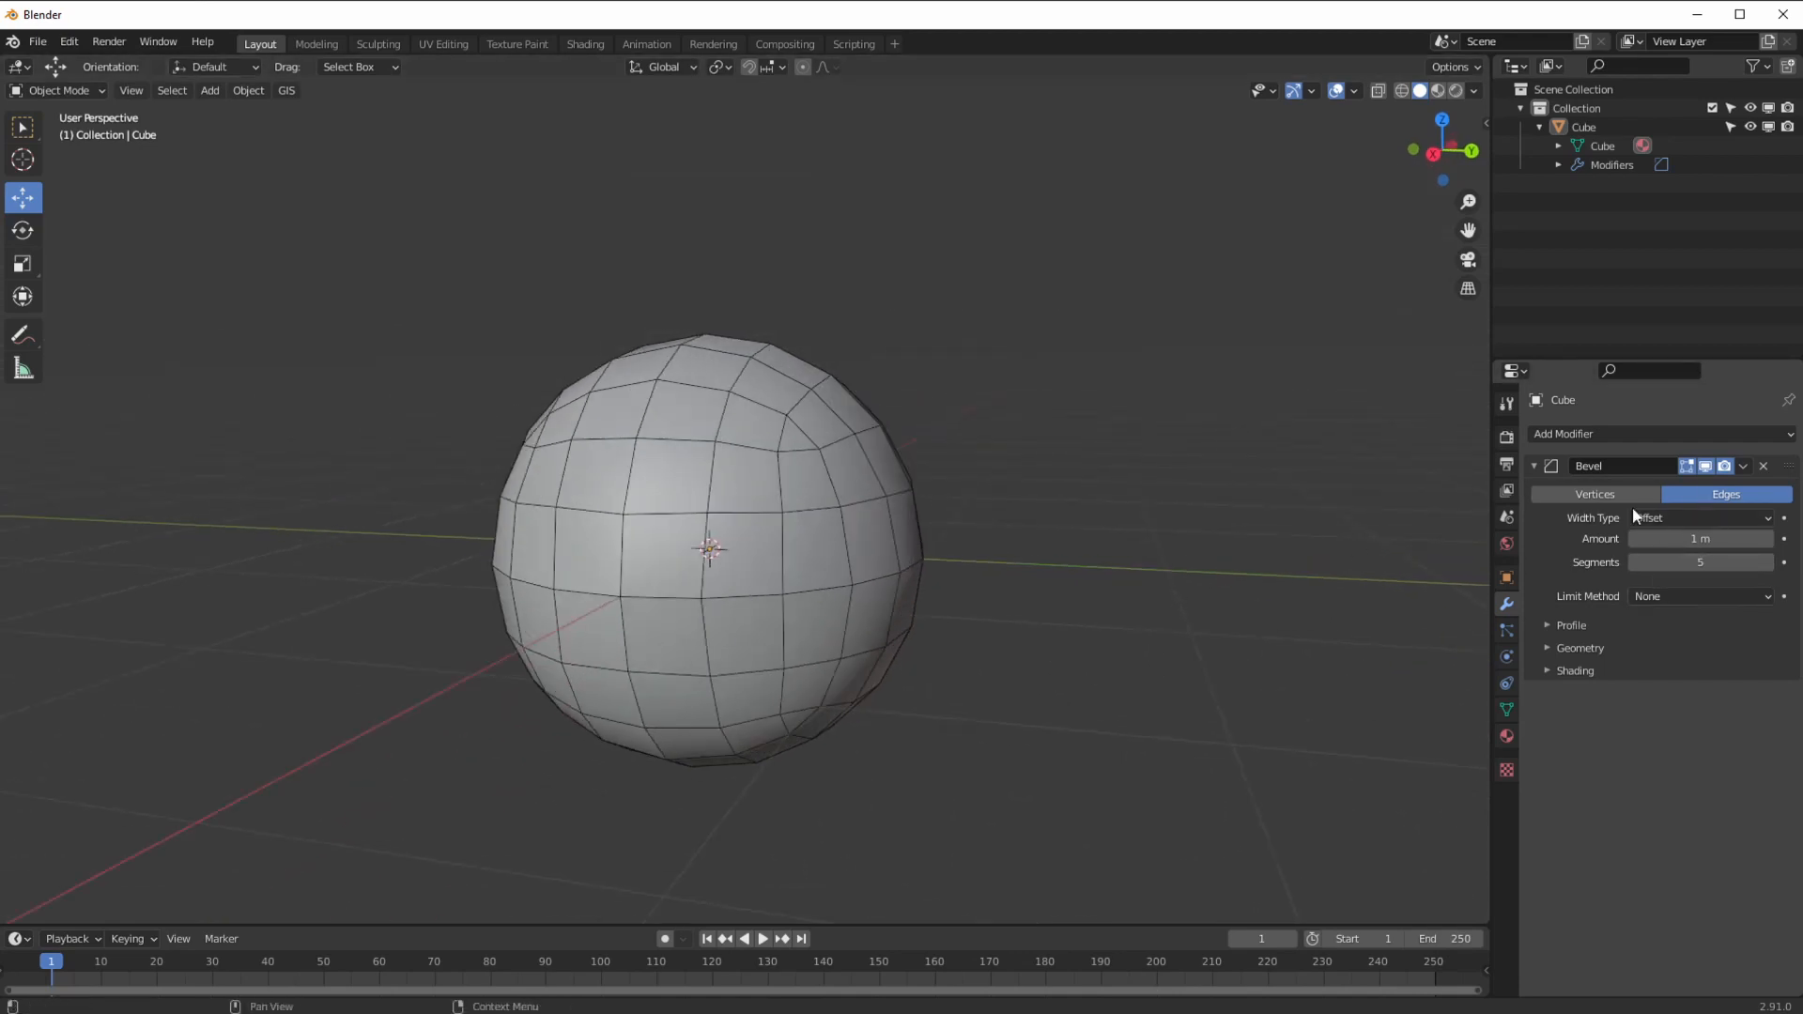
{"action": "mouse_move", "coordinate": [1664, 538]}
{"action": "left_mouse_down"}
{"action": "mouse_move", "coordinate": [1520, 523]}
{"action": "mouse_move", "coordinate": [1637, 537]}
{"action": "left_mouse_up"}
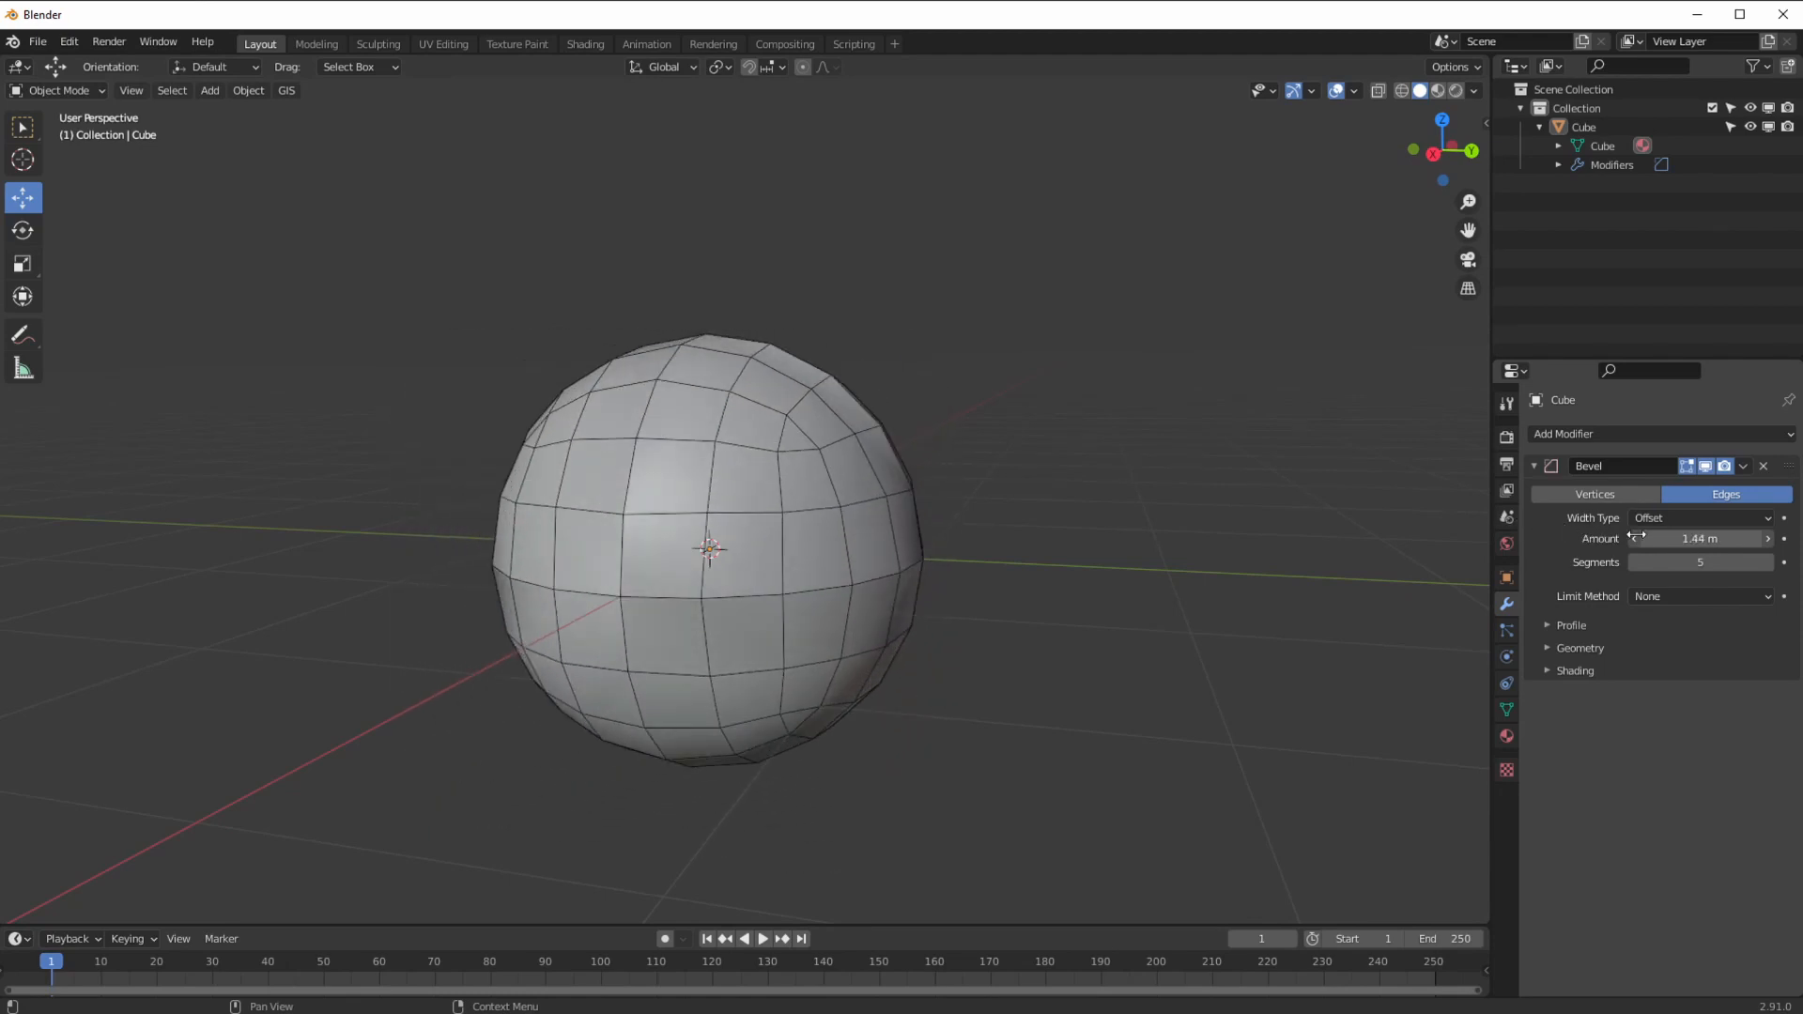
{"action": "middle_click_drag", "start_coordinate": [1271, 471], "coordinate": [1190, 440]}
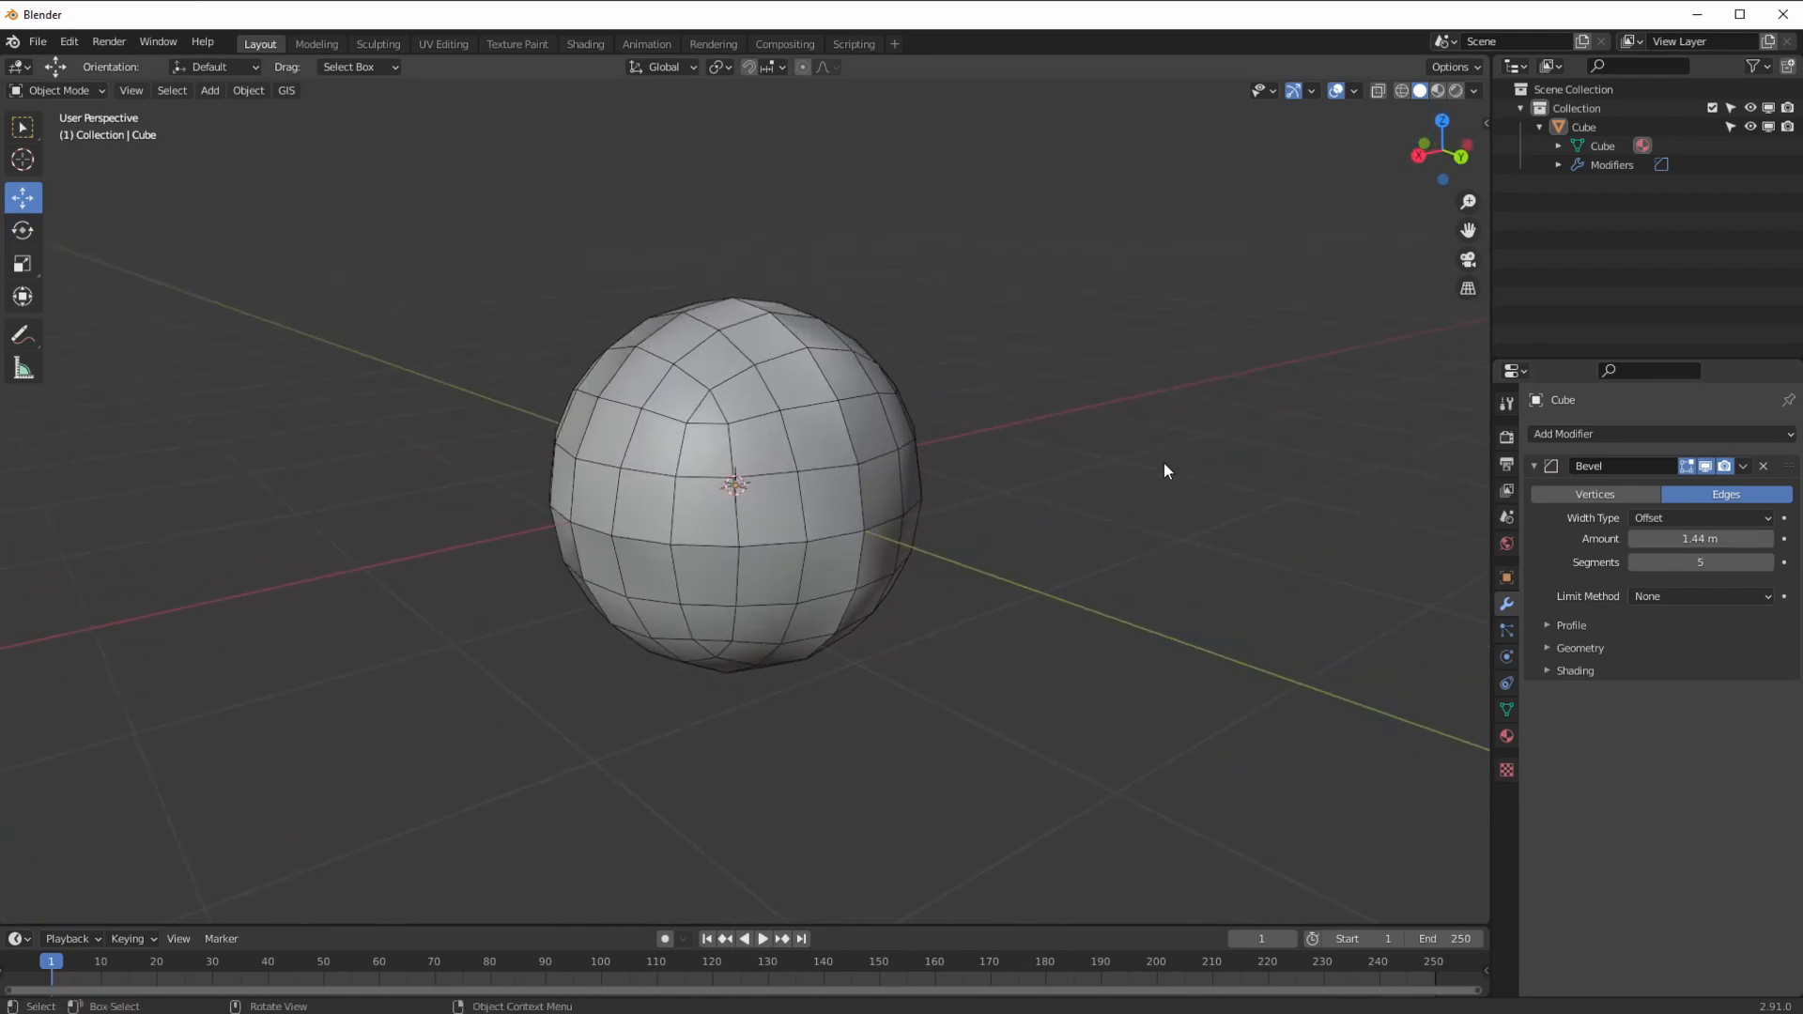
{"action": "left_click_drag", "start_coordinate": [1682, 538], "coordinate": [1298, 488]}
{"action": "left_click_drag", "start_coordinate": [1685, 538], "coordinate": [1599, 537]}
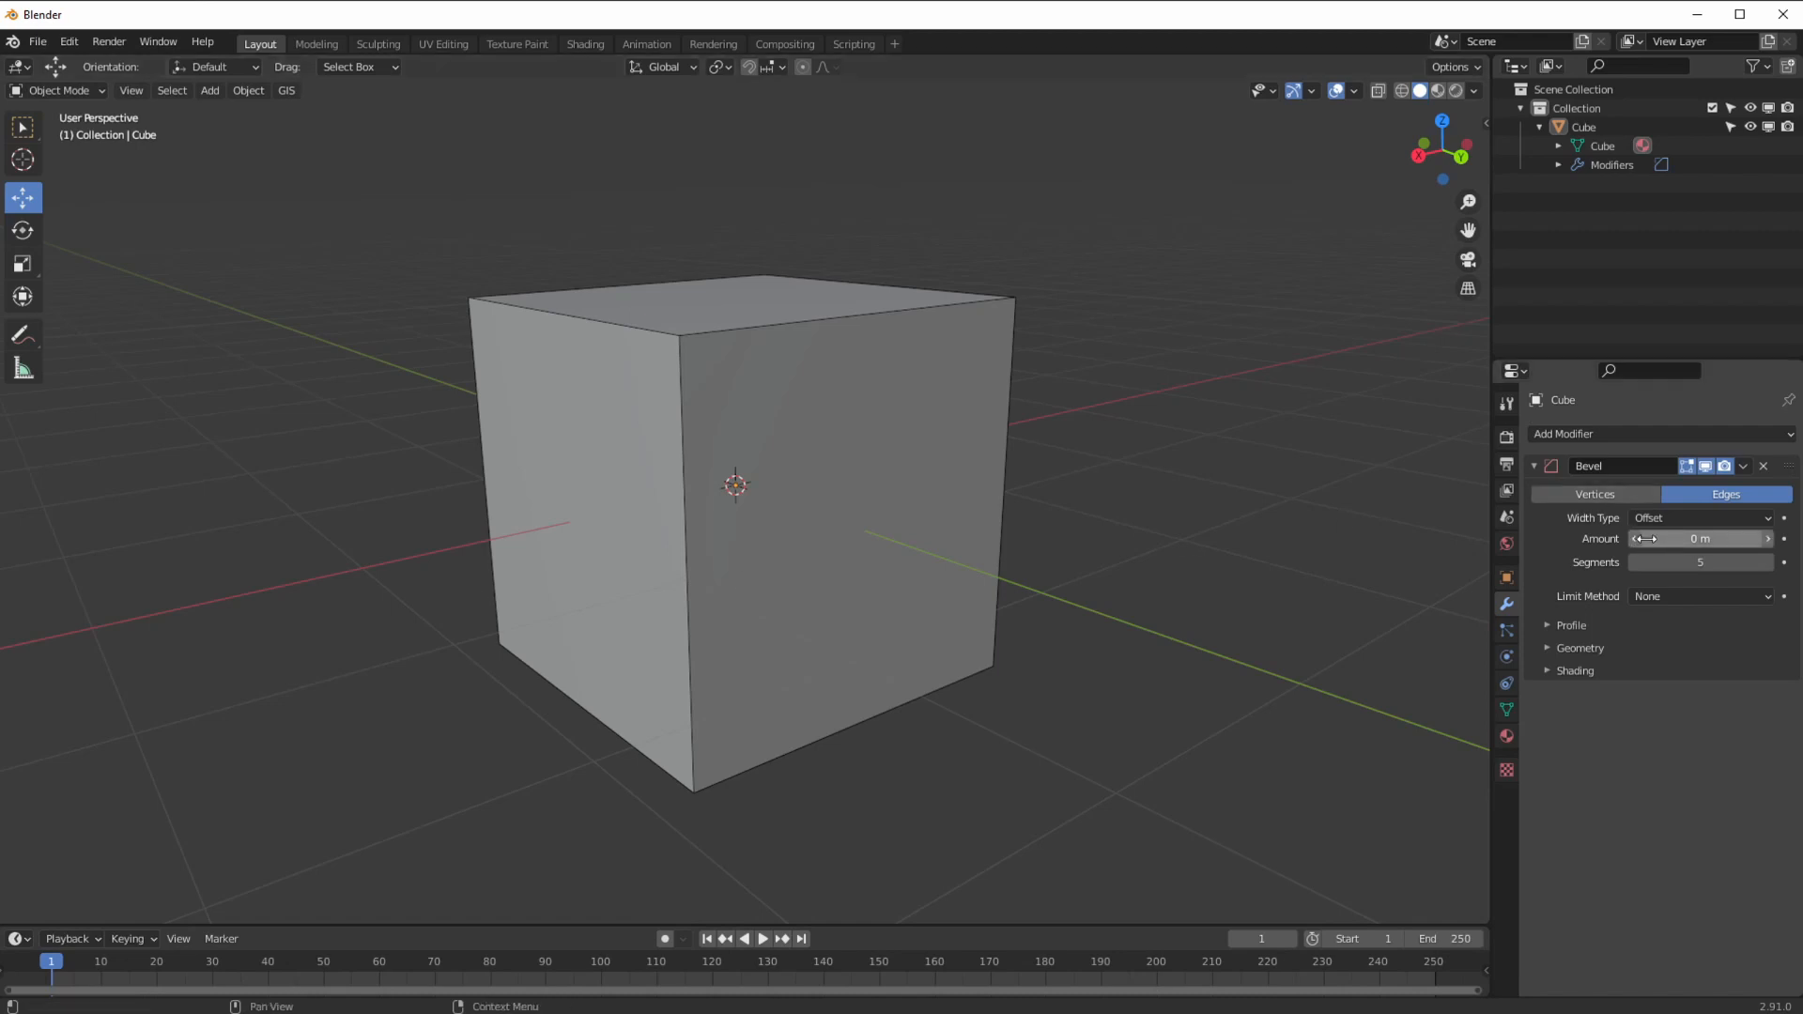
{"action": "left_click_drag", "start_coordinate": [1658, 540], "coordinate": [1761, 535]}
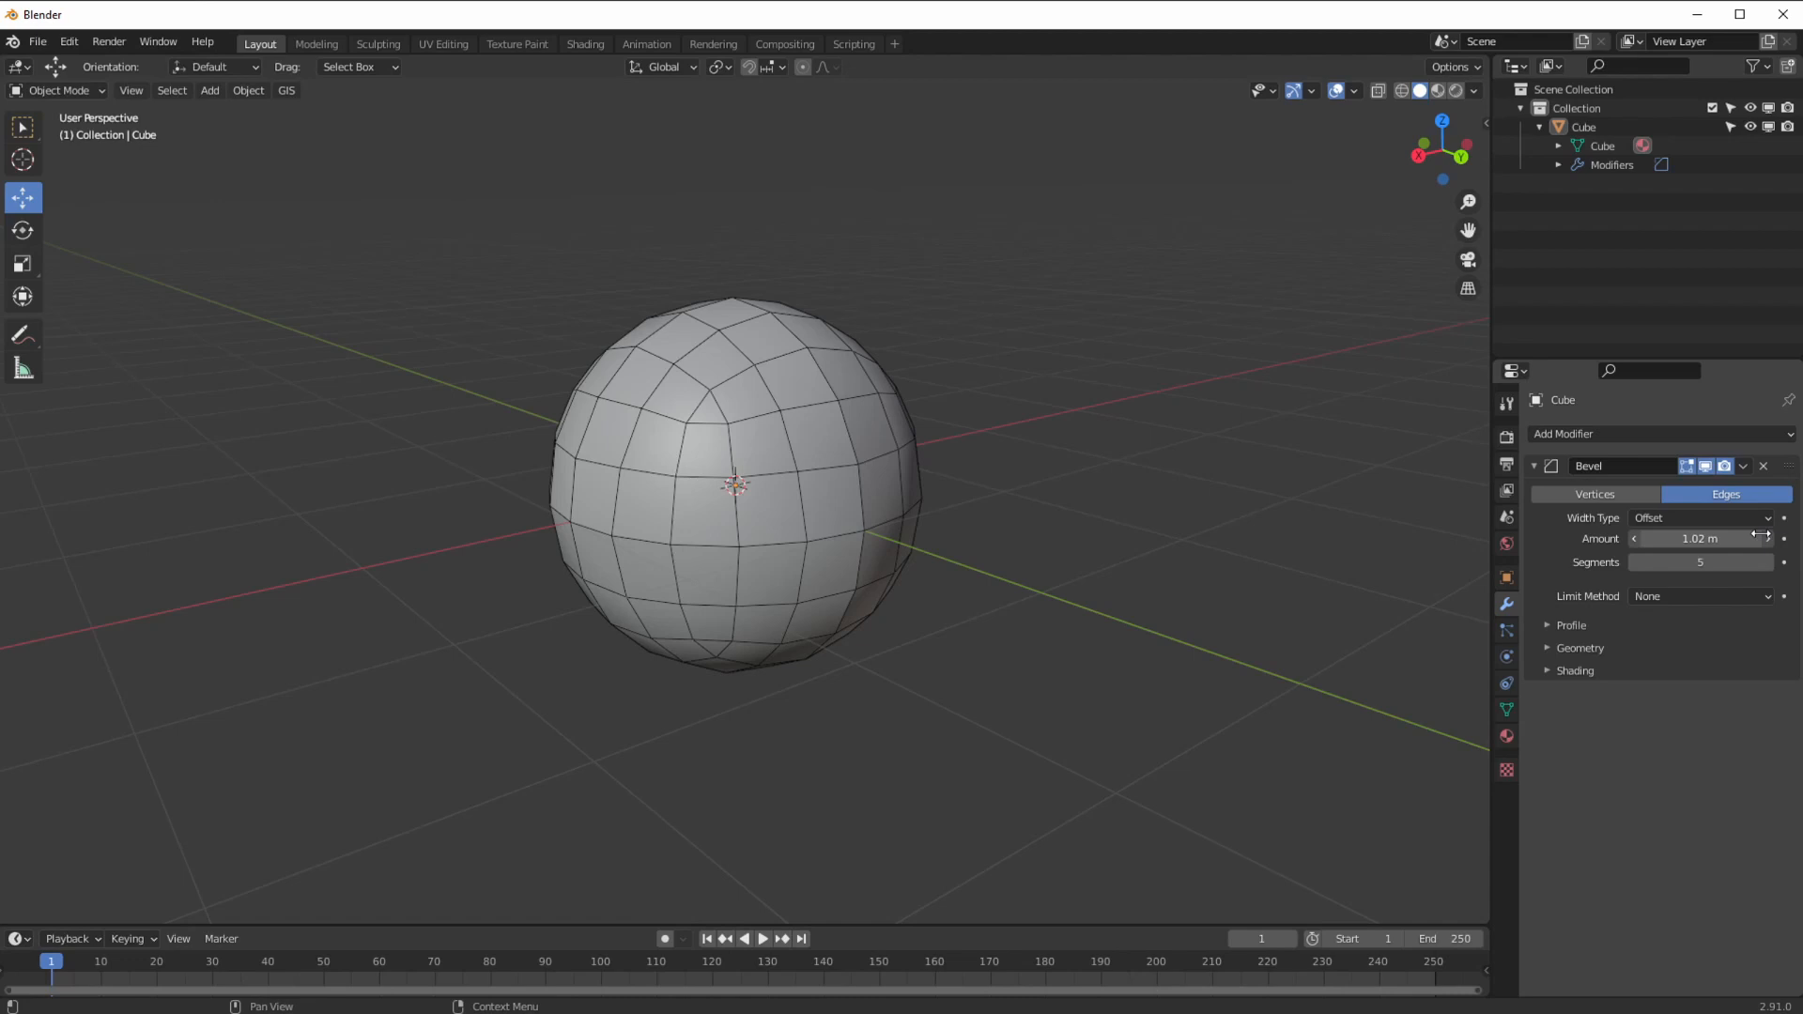
{"action": "left_click_drag", "start_coordinate": [1760, 535], "coordinate": [1584, 498]}
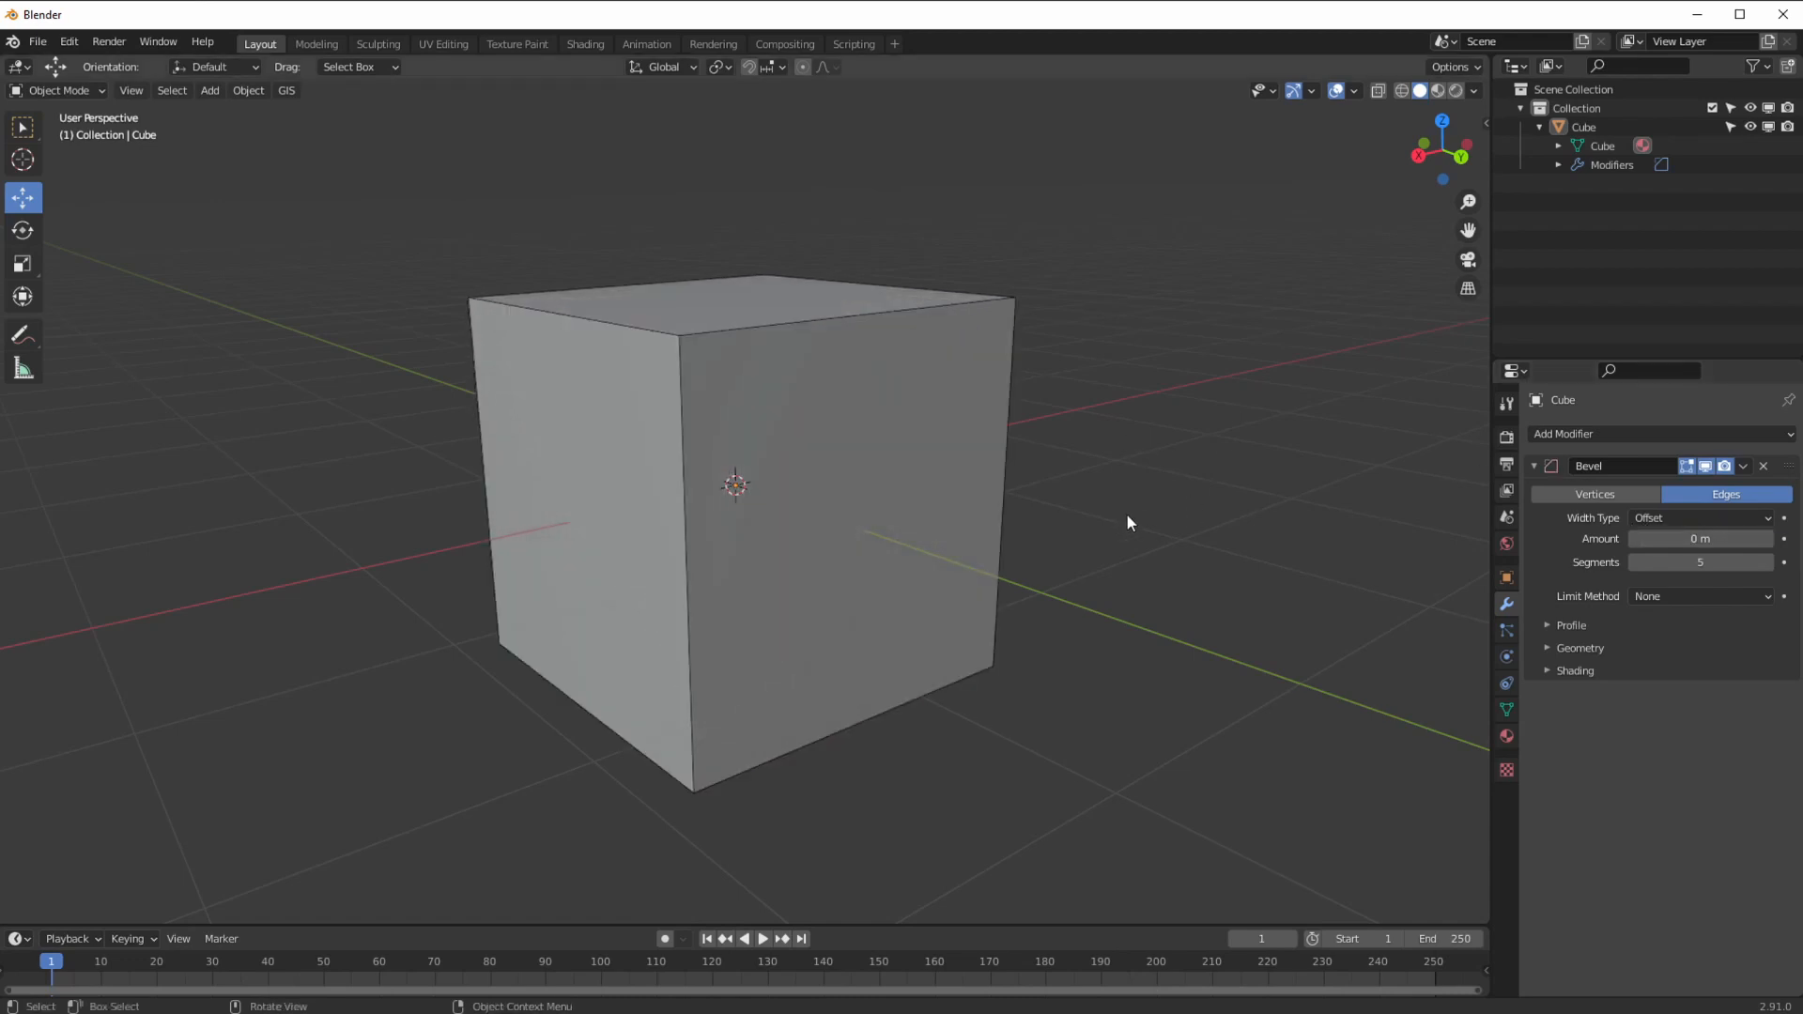
{"action": "left_click_drag", "start_coordinate": [1672, 539], "coordinate": [1675, 554]}
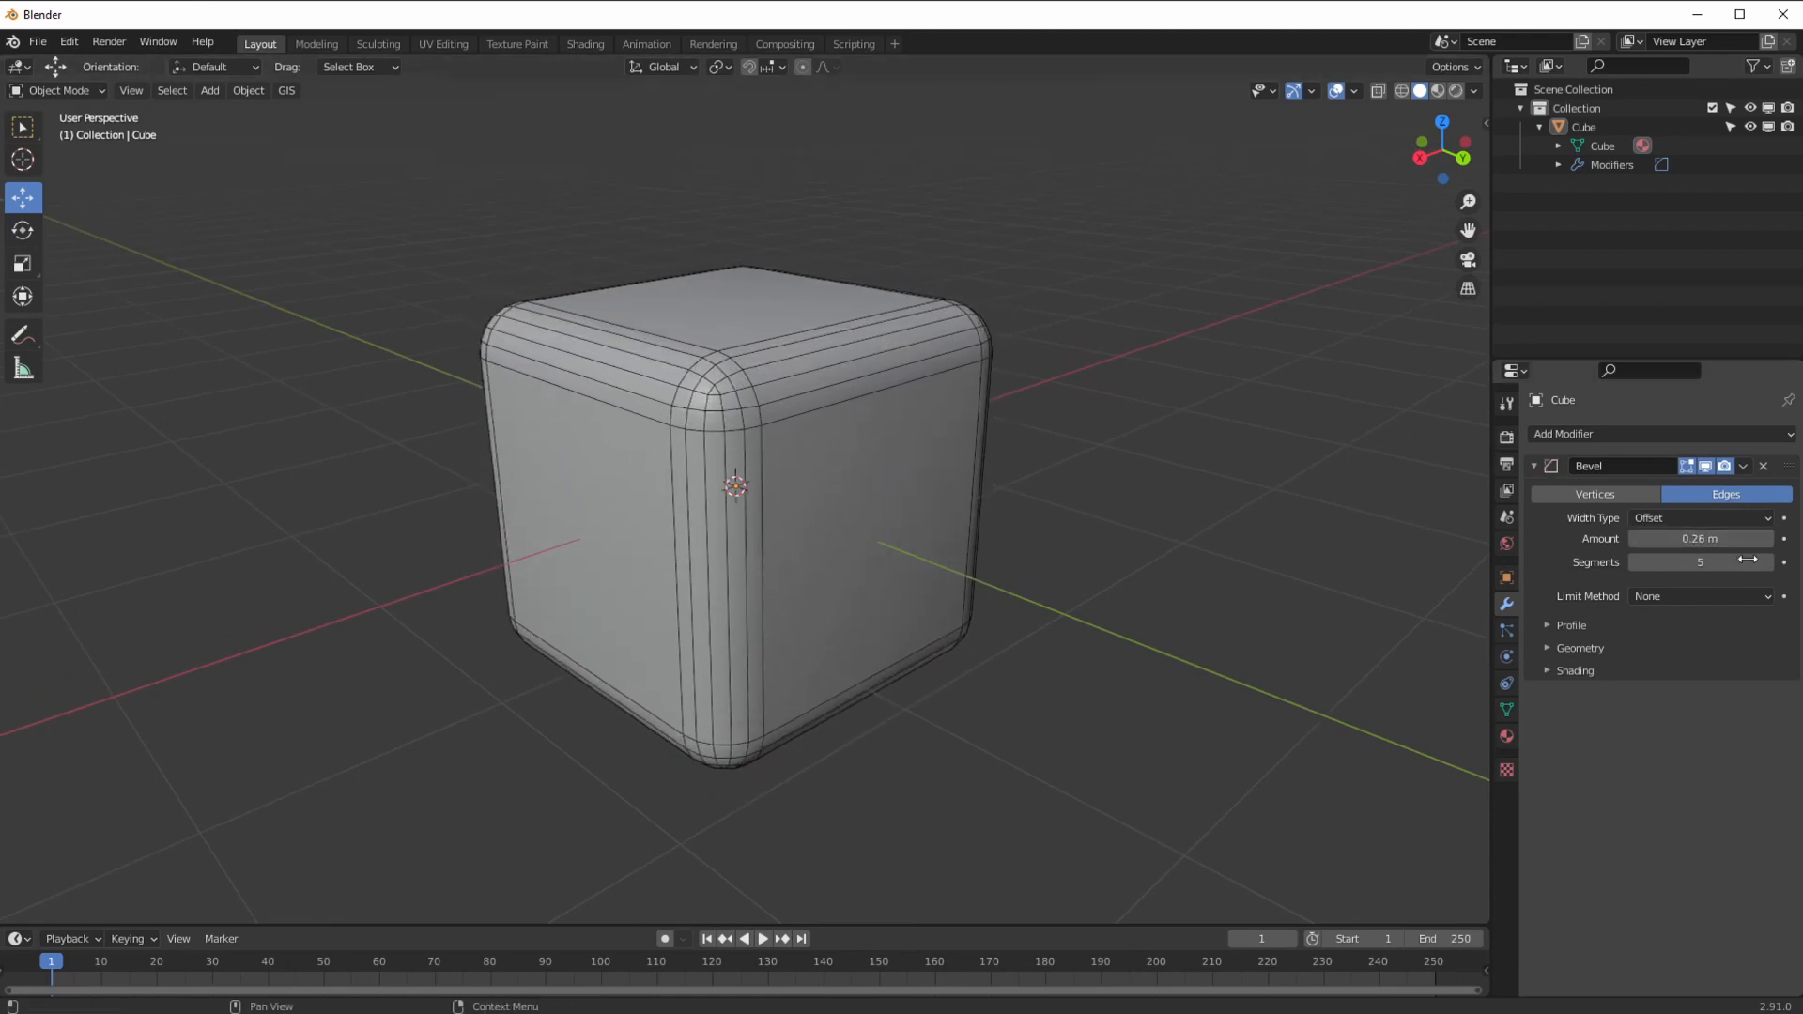
Step: Set the bevel Limit Method to Weight and raise the amount to 0.48 m
{"action": "left_click", "coordinate": [1681, 597]}
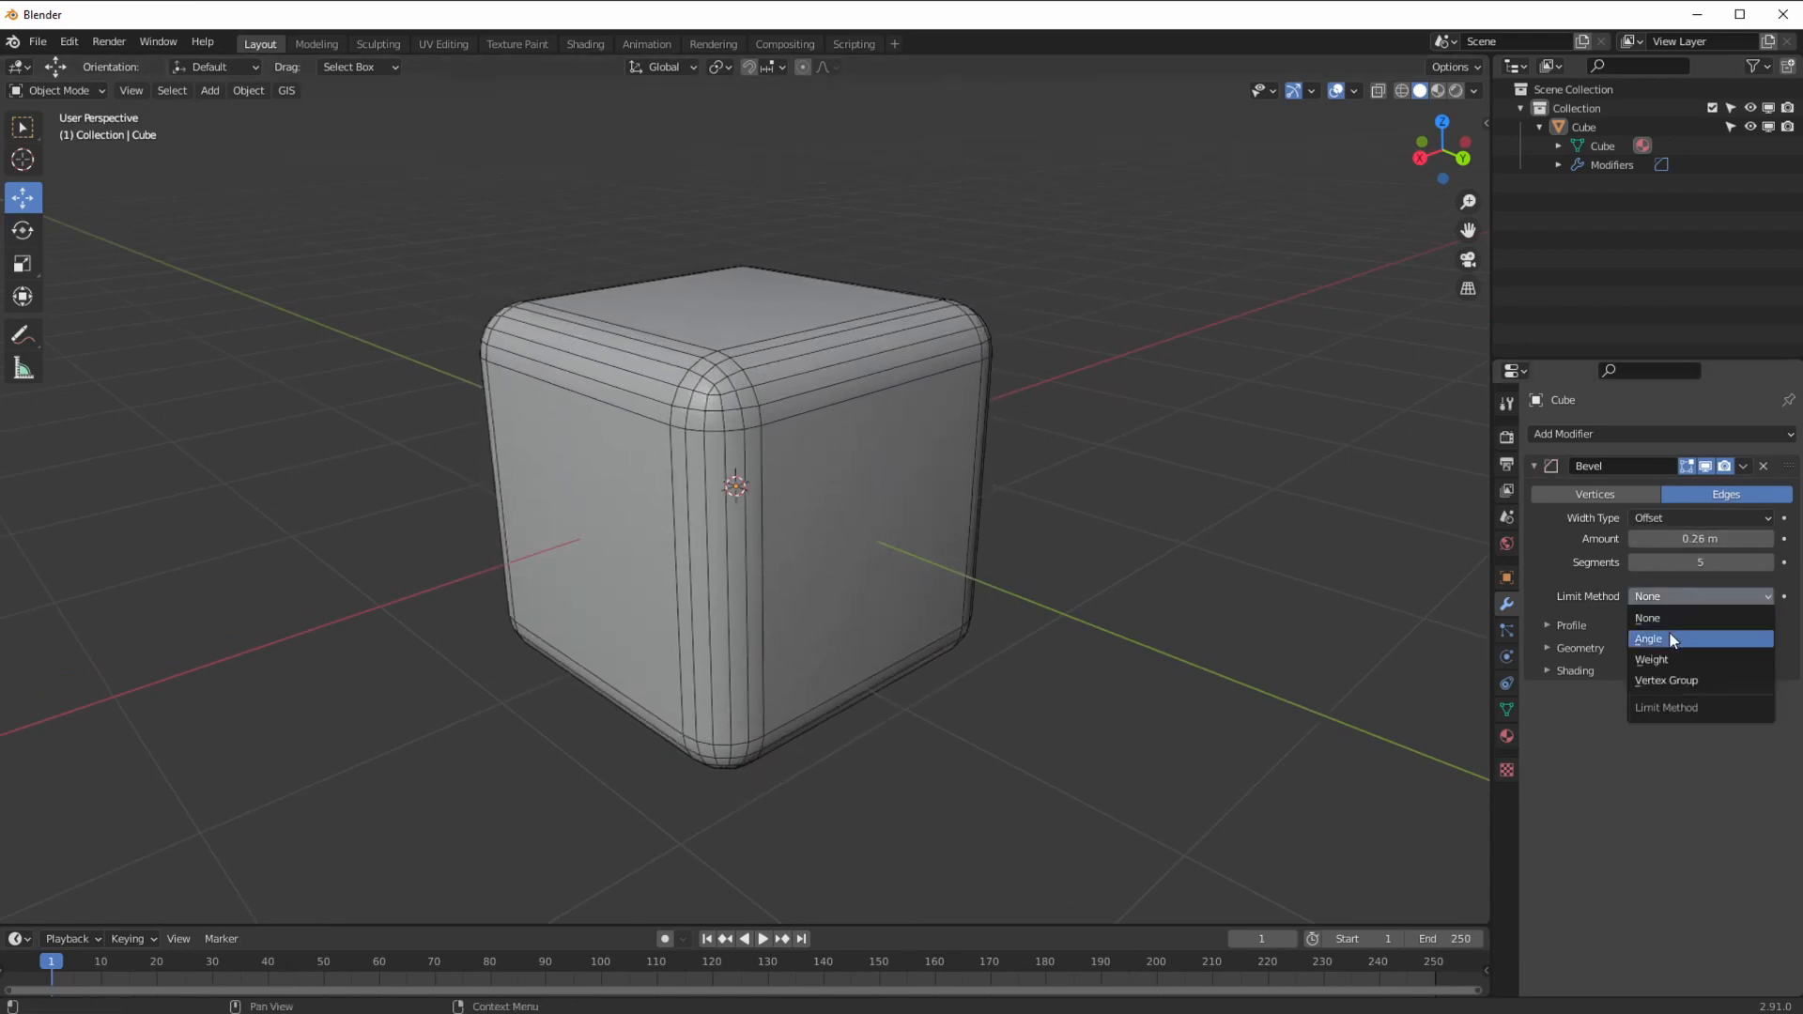
{"action": "left_click", "coordinate": [1670, 640]}
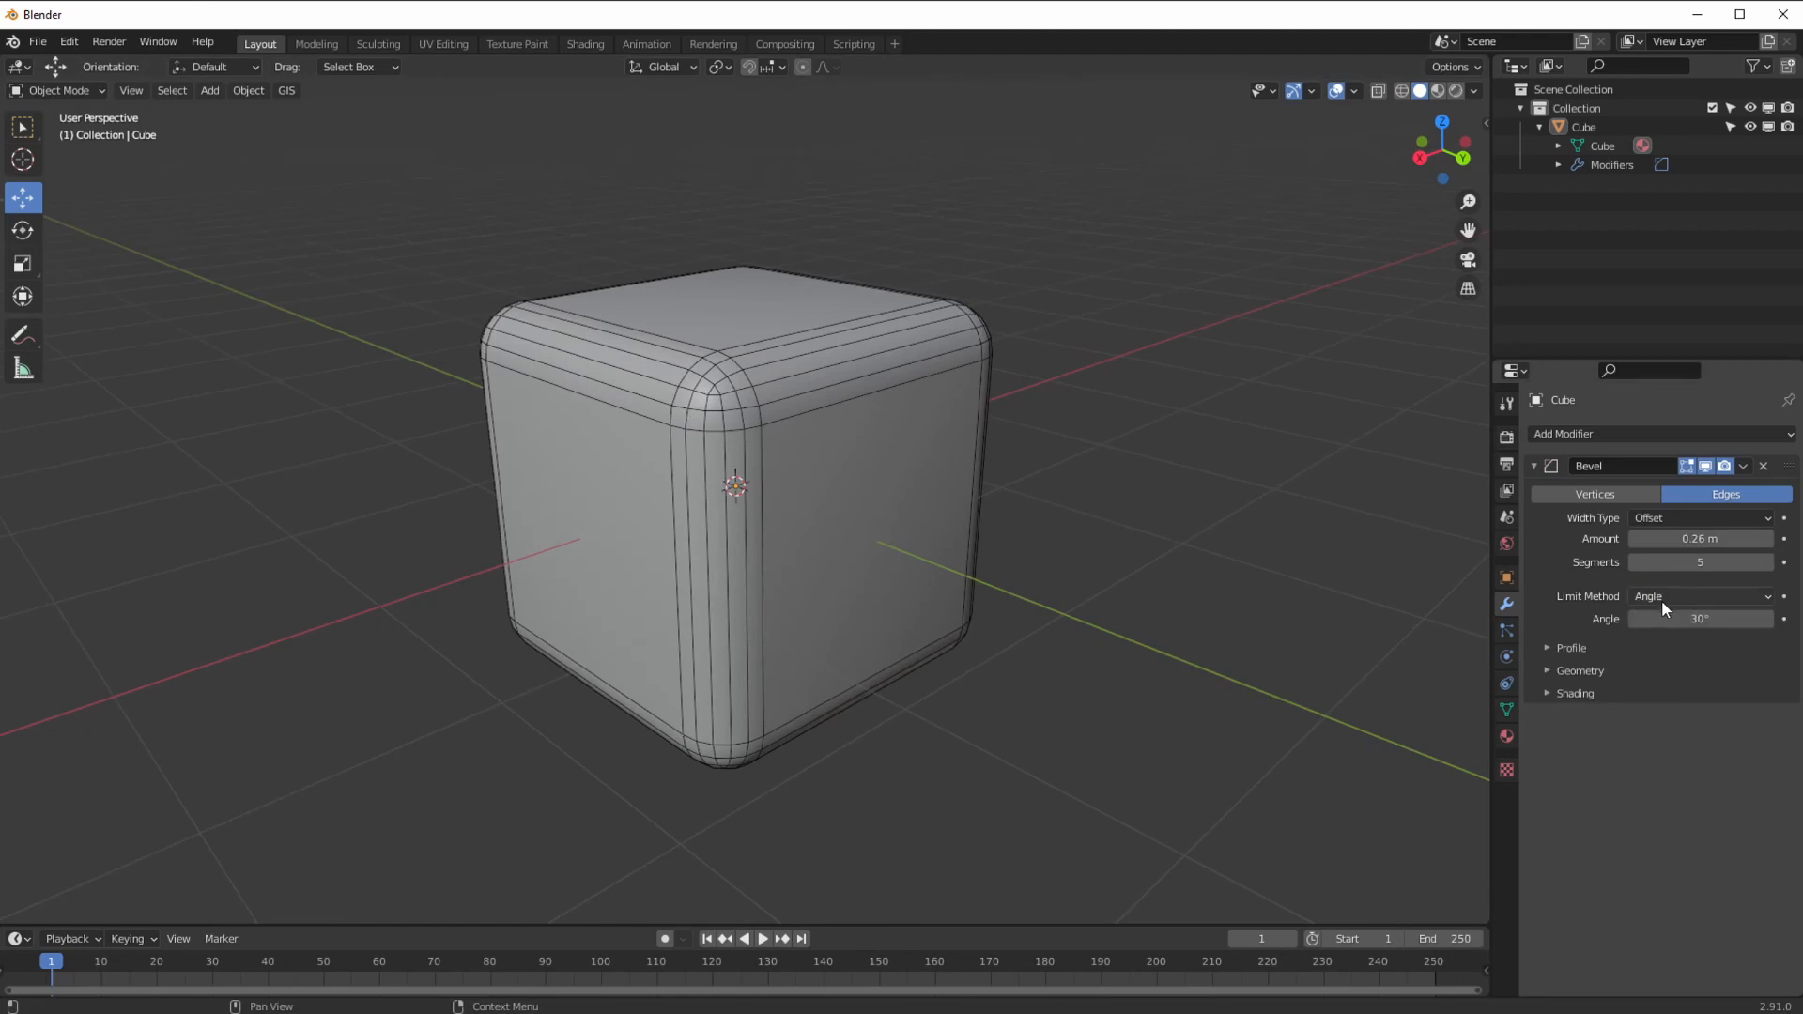
{"action": "left_click", "coordinate": [1661, 600]}
{"action": "left_click", "coordinate": [1654, 660]}
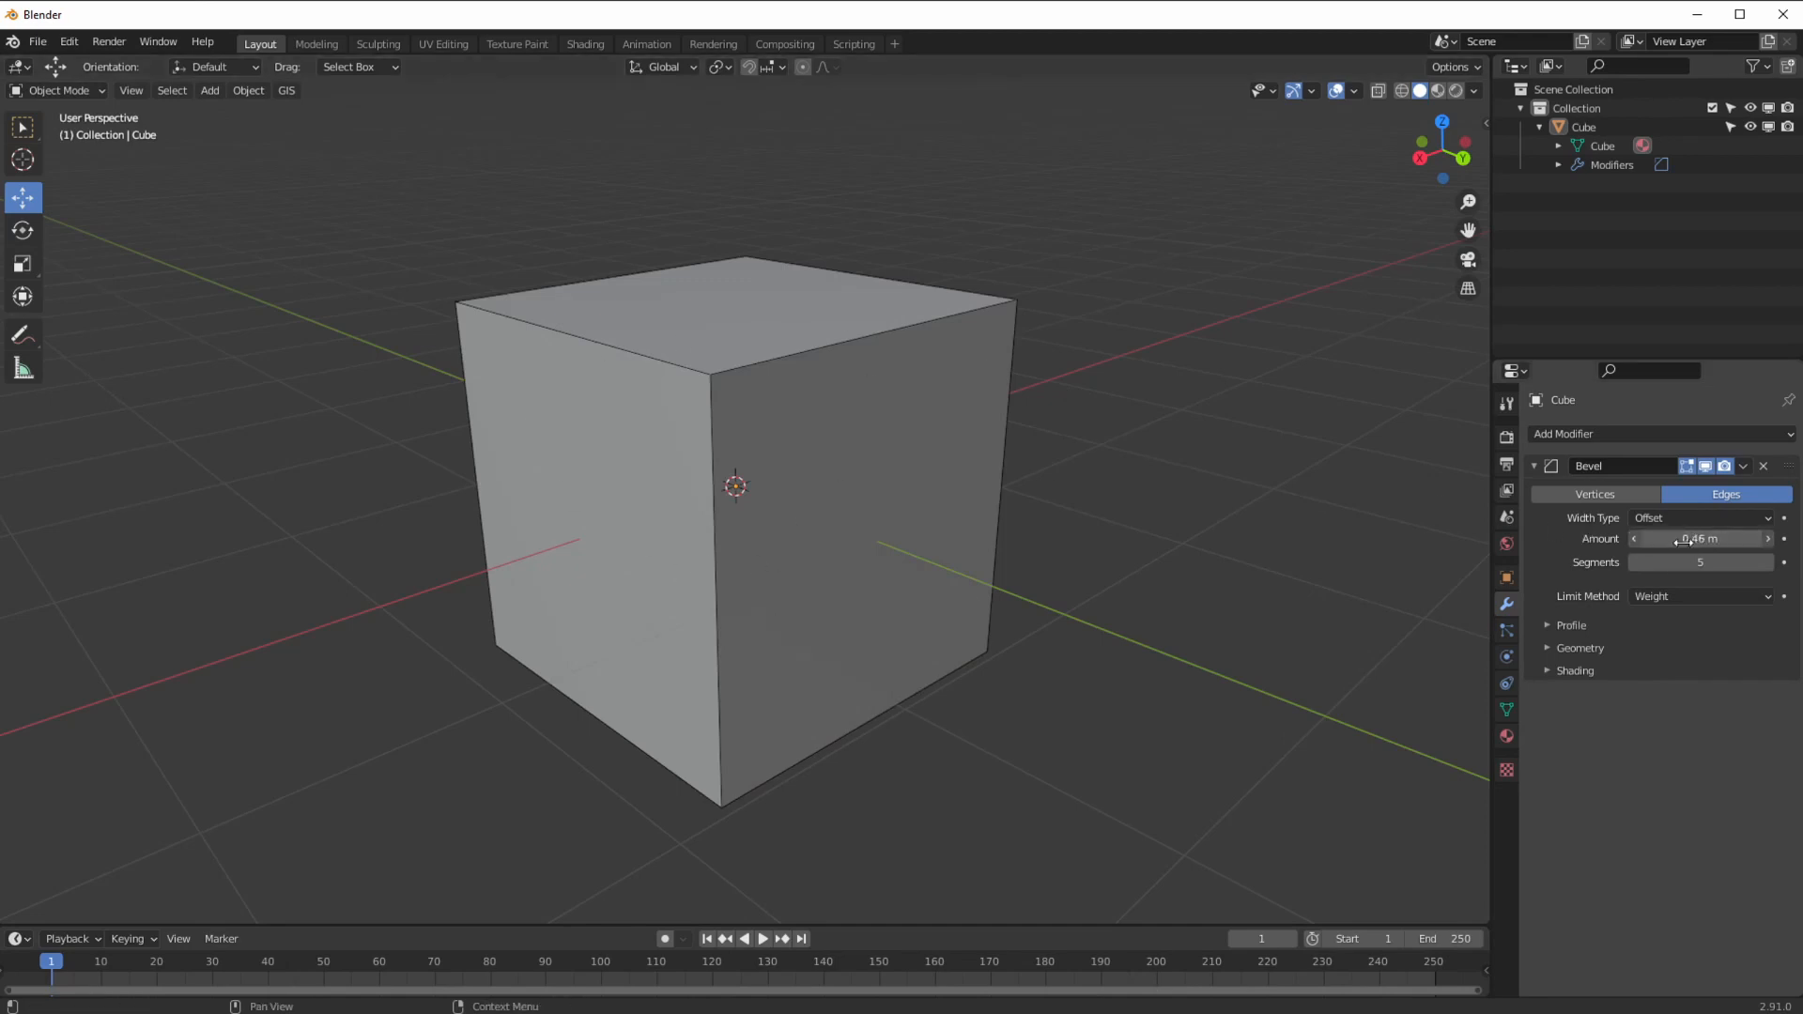
{"action": "left_click_drag", "start_coordinate": [1687, 547], "coordinate": [1738, 546]}
Step: Show the transform sidebar with N and select the cube
{"action": "key", "text": "n"}
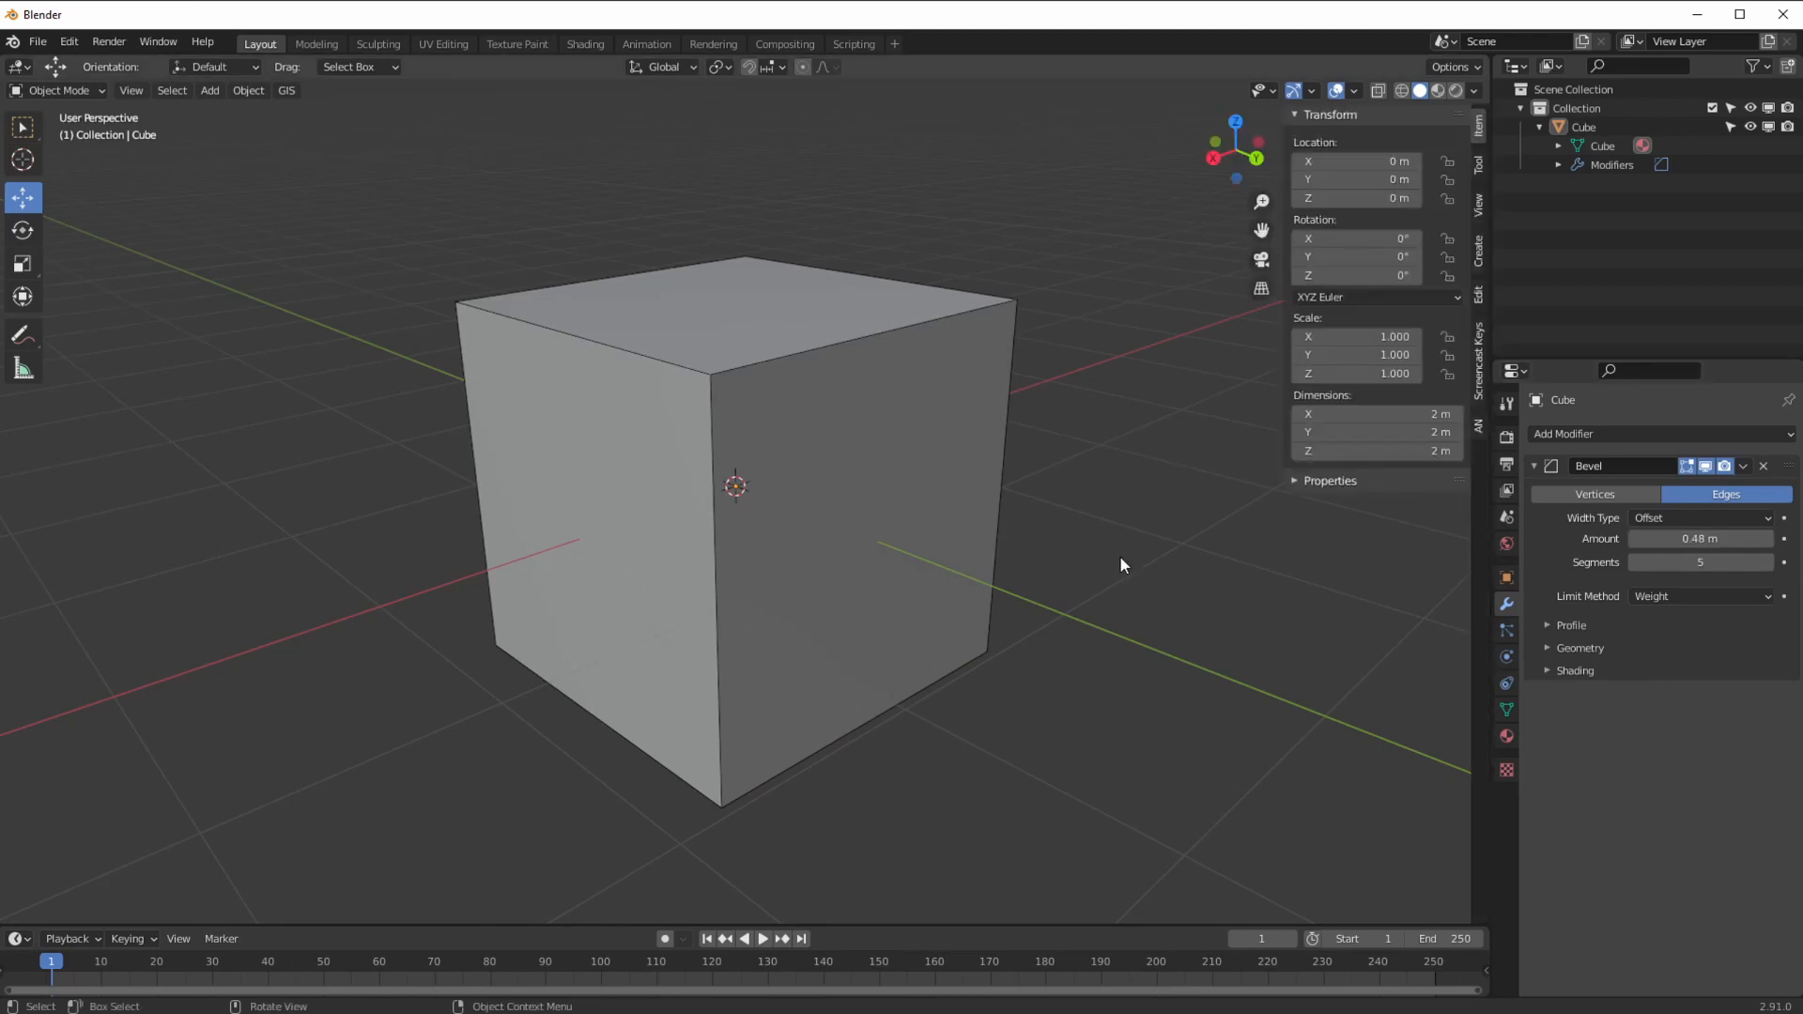
{"action": "left_click", "coordinate": [547, 380]}
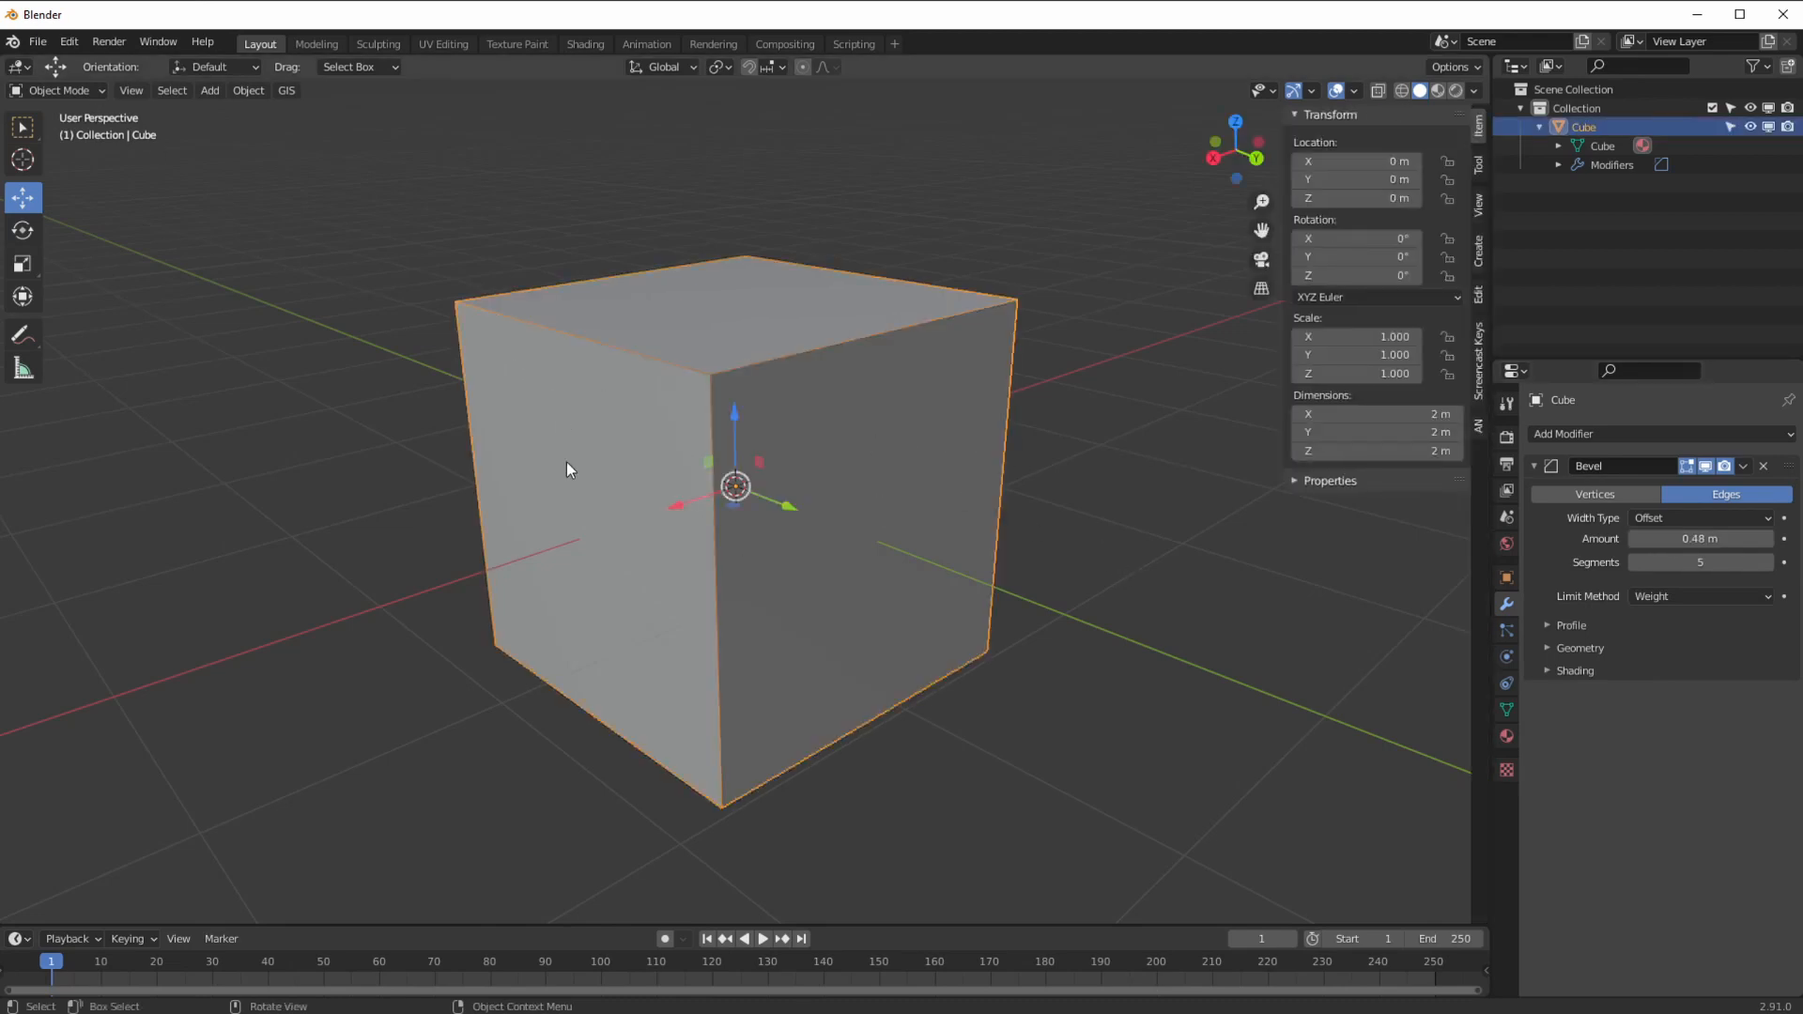
{"action": "scroll", "coordinate": [567, 465], "scroll_direction": "up", "scroll_amount": 2}
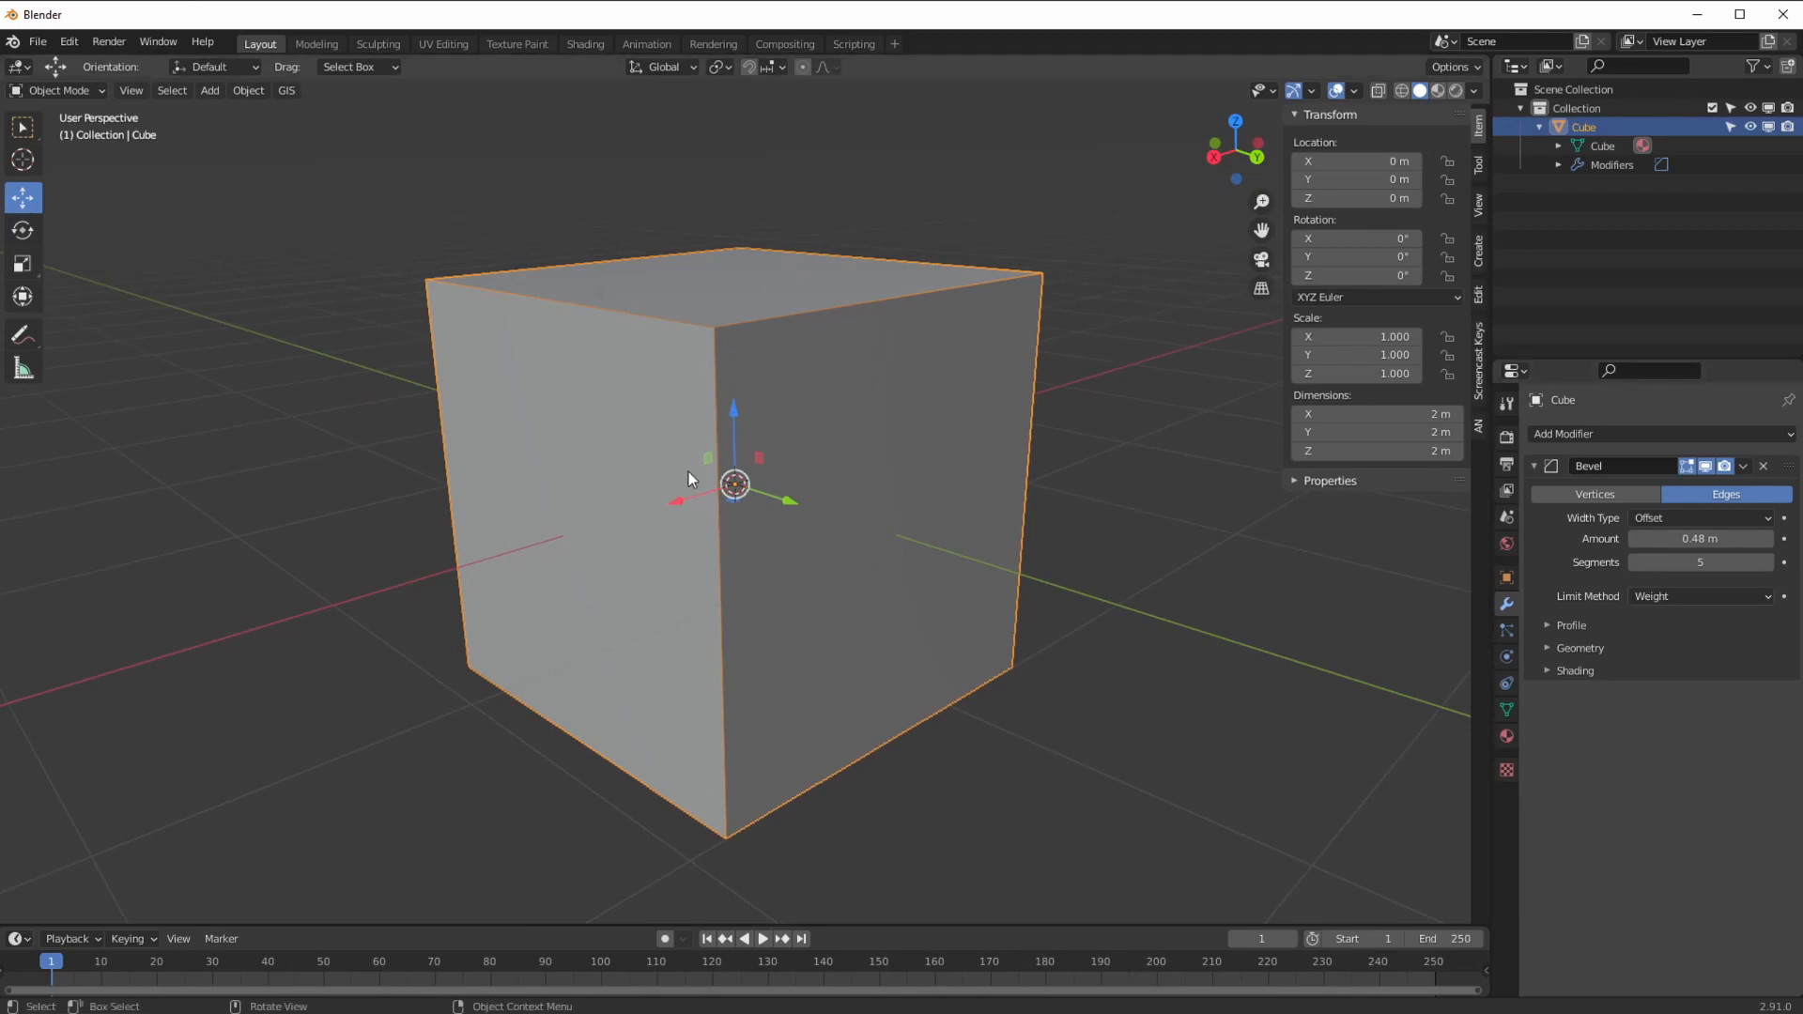
{"action": "scroll", "coordinate": [692, 419], "scroll_direction": "down", "scroll_amount": 1}
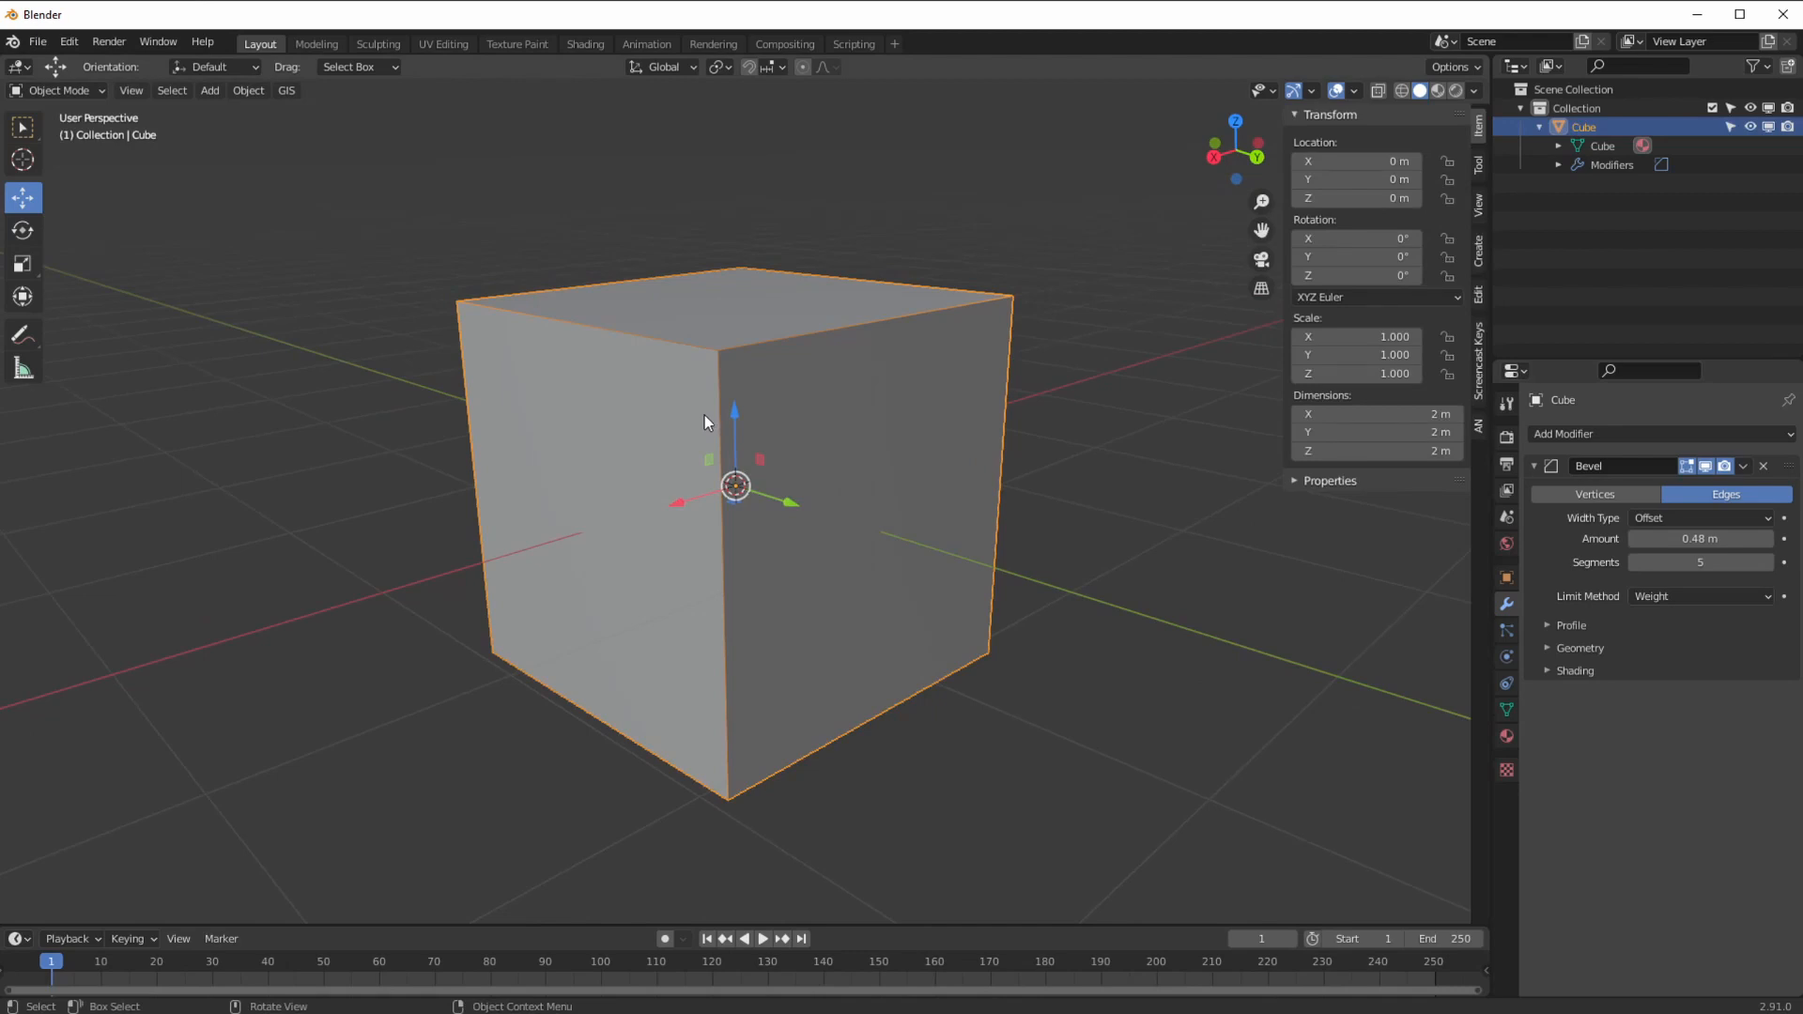
{"action": "mouse_move", "coordinate": [701, 419]}
{"action": "middle_mouse_down"}
{"action": "mouse_move", "coordinate": [751, 425]}
{"action": "mouse_move", "coordinate": [724, 413]}
{"action": "middle_mouse_up"}
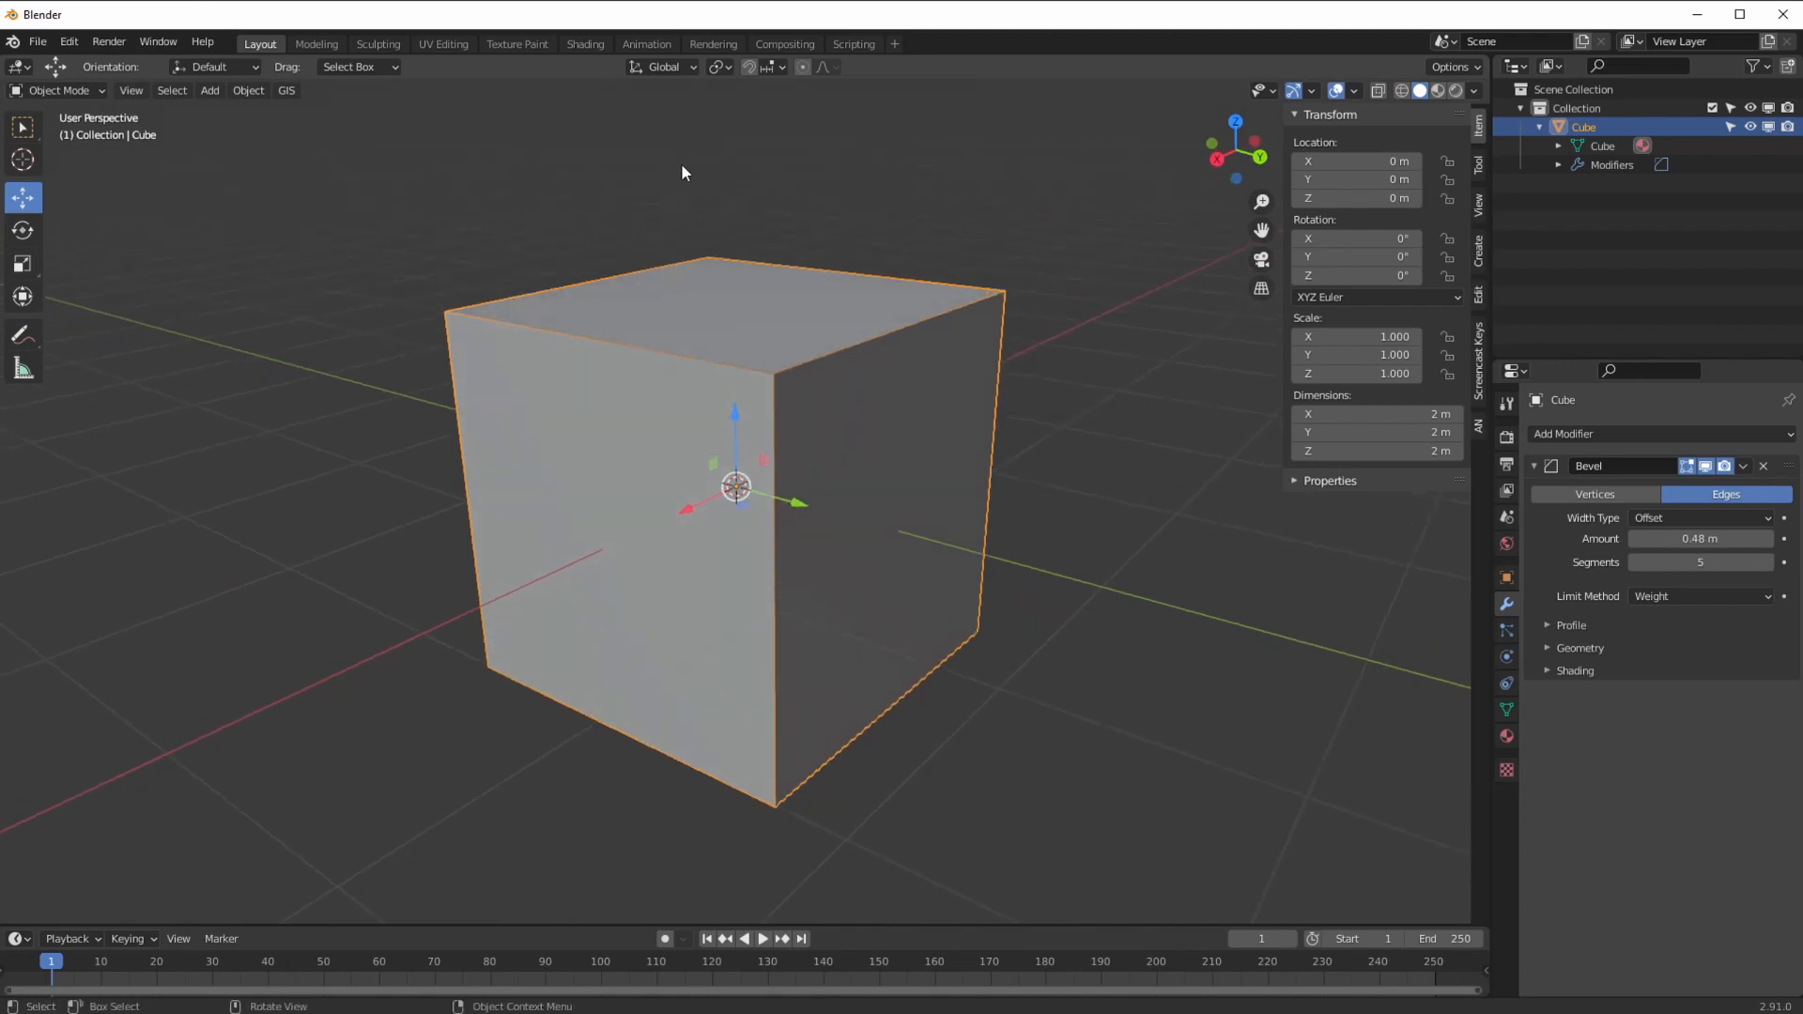
{"action": "left_click", "coordinate": [56, 90]}
{"action": "left_click", "coordinate": [52, 106]}
Step: Enter Edit Mode, deselect everything and select the cube's top edge
{"action": "left_click", "coordinate": [54, 90]}
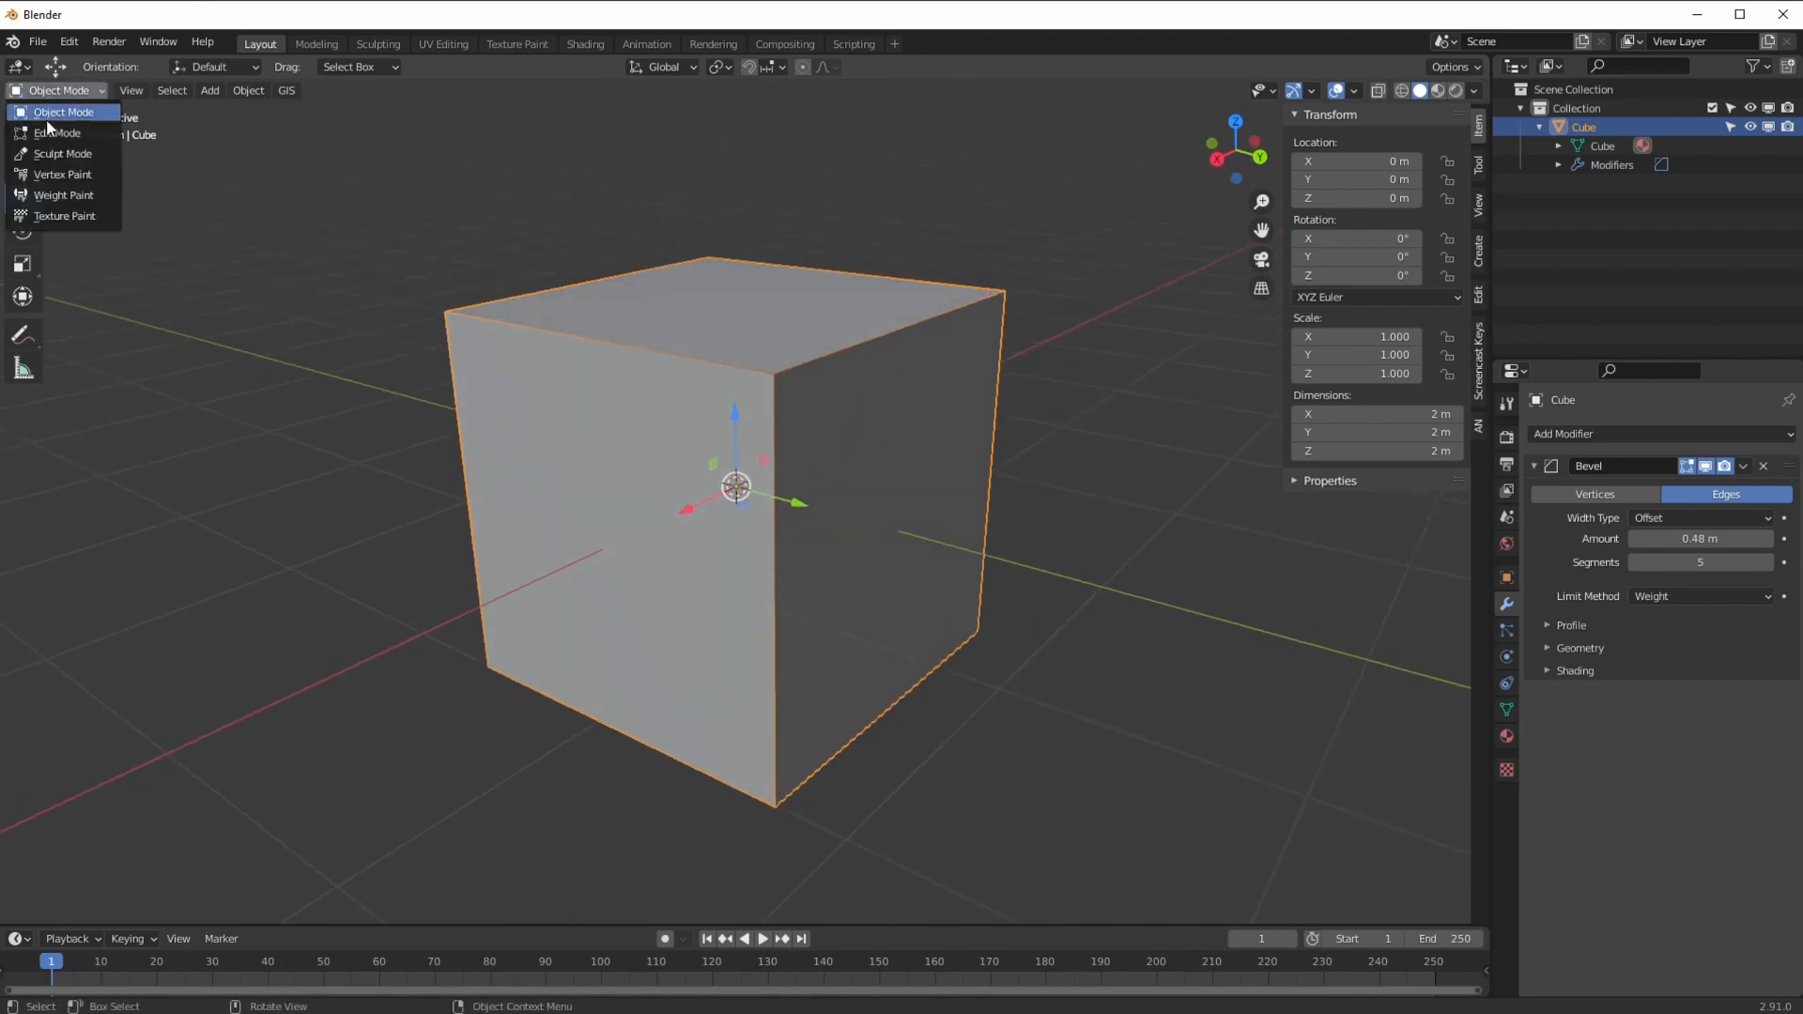
{"action": "left_click", "coordinate": [47, 118]}
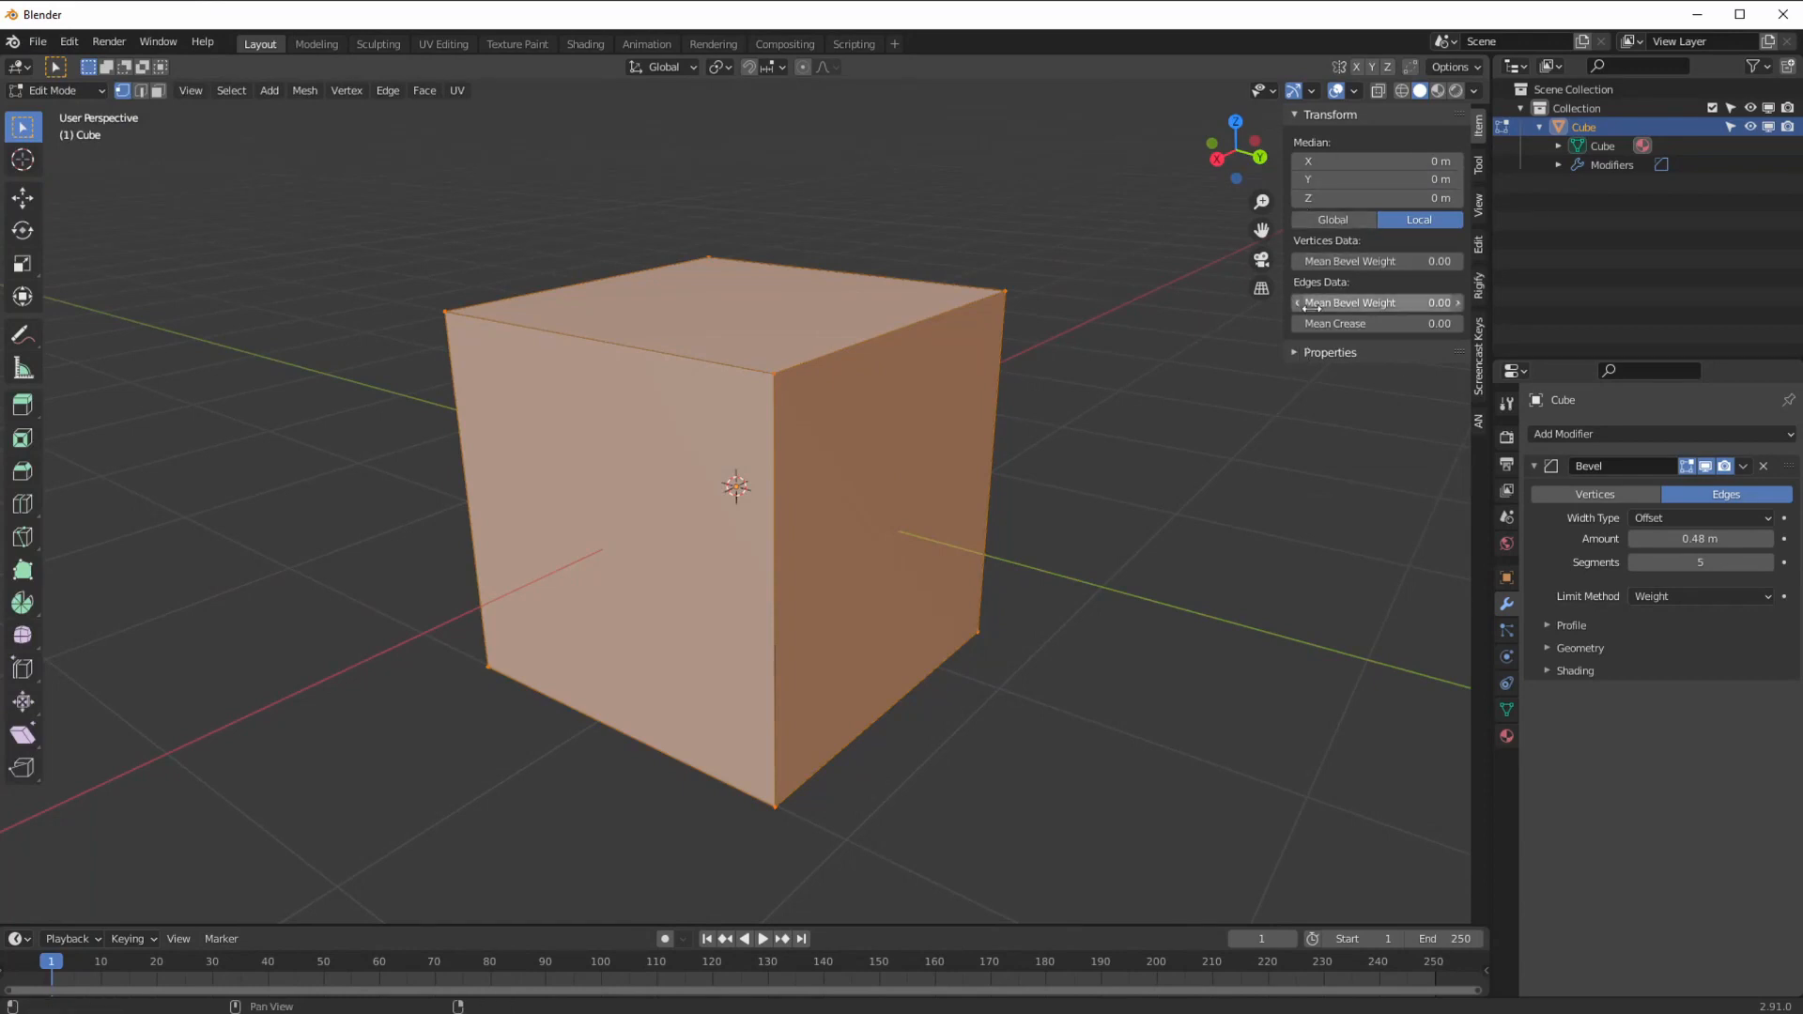
{"action": "key", "text": "alt+a"}
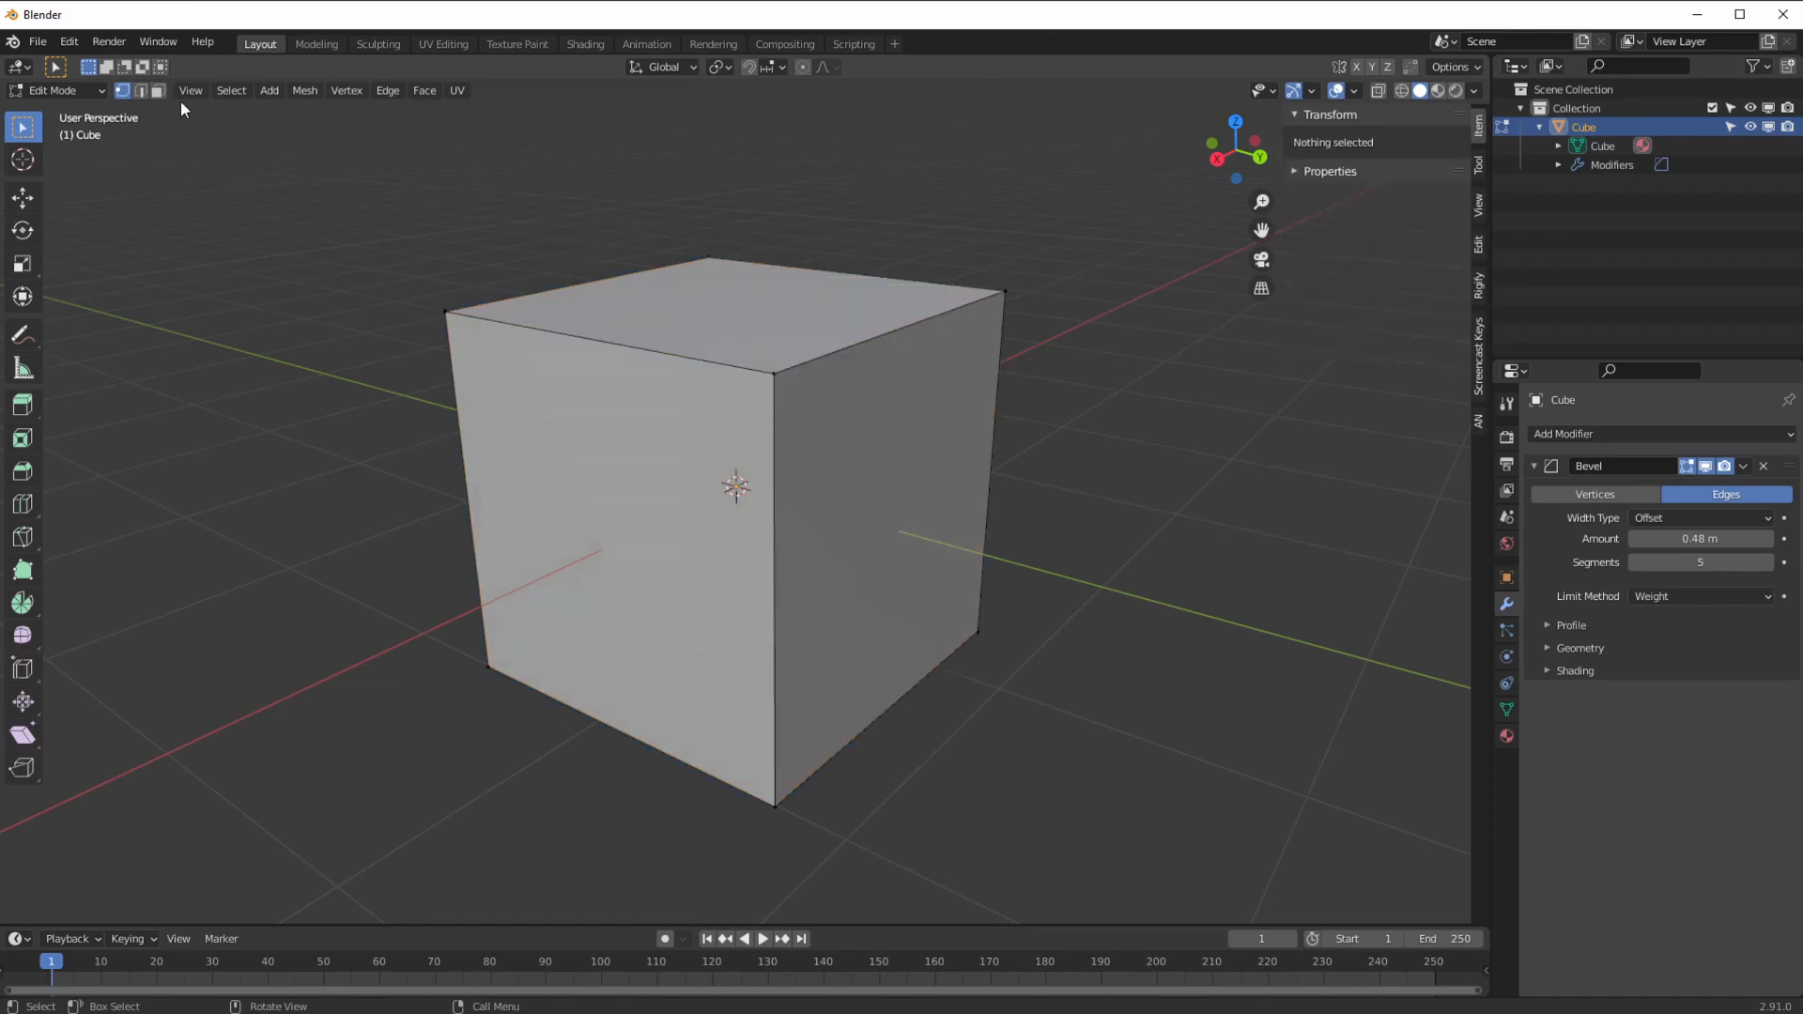
{"action": "left_click", "coordinate": [818, 343]}
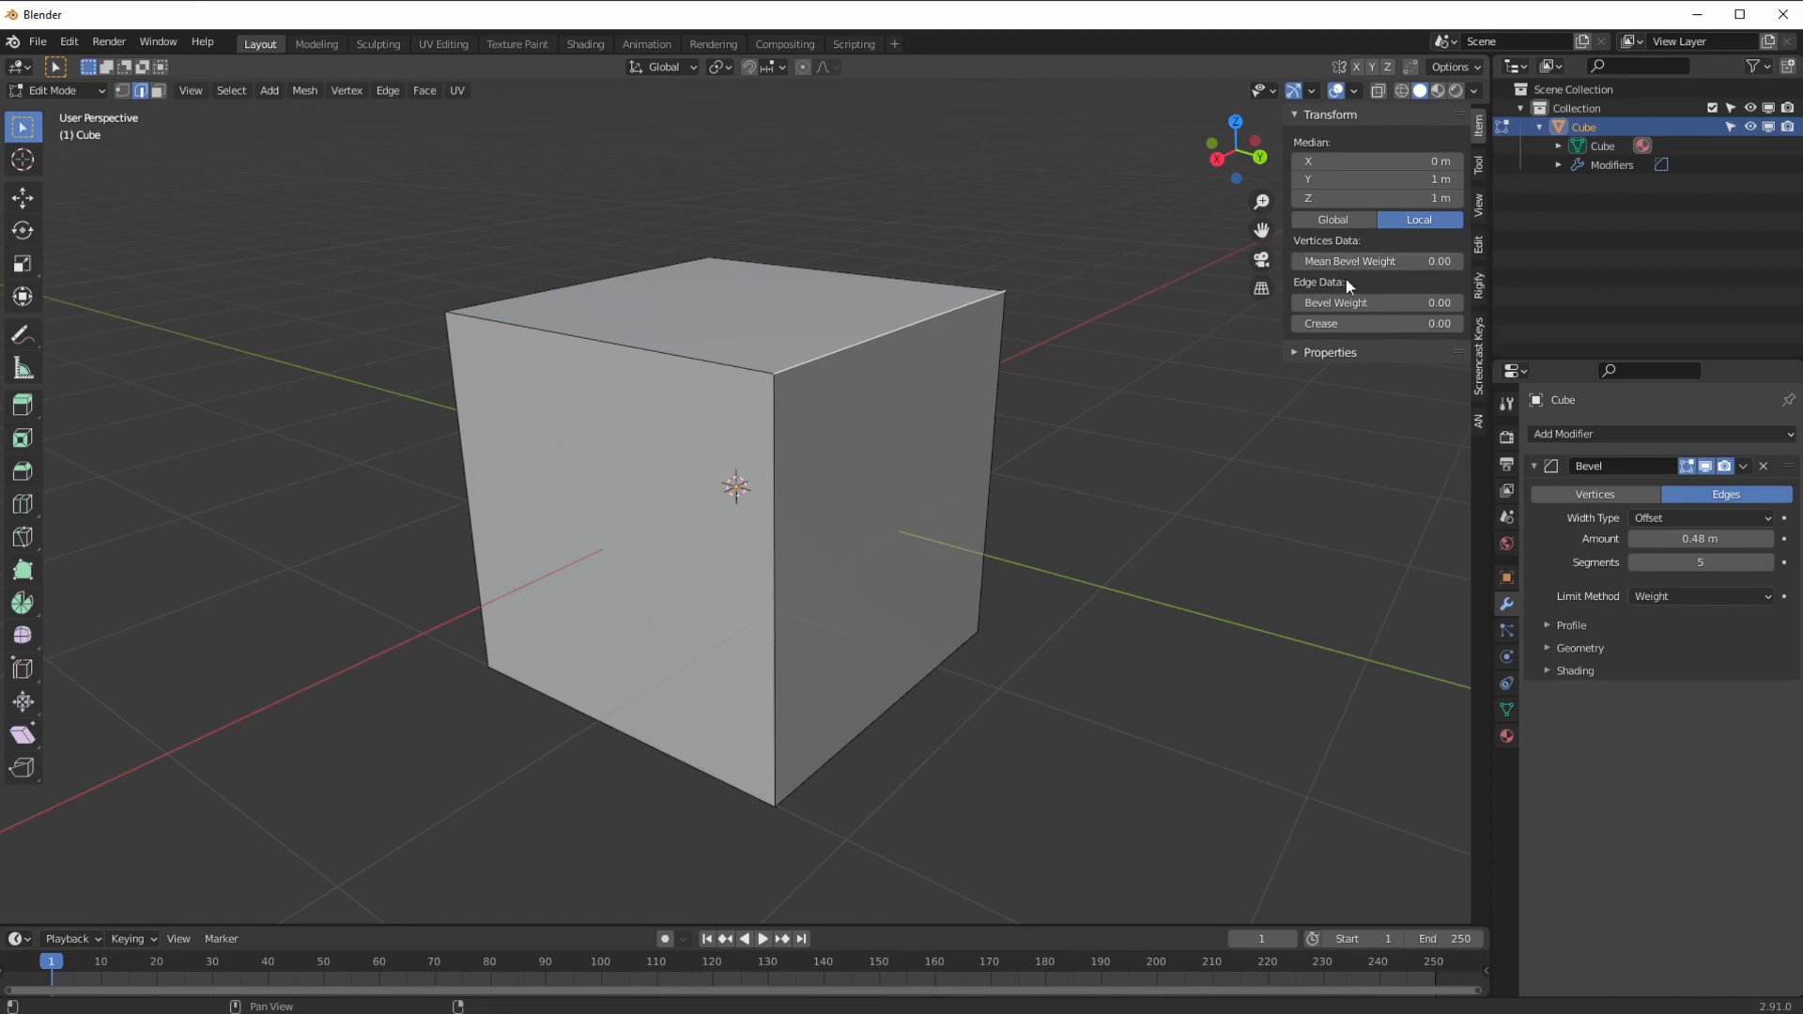
Step: Try bevel weight values on the top edge and set the bevel amount to 2 m
{"action": "mouse_move", "coordinate": [1343, 302]}
{"action": "left_mouse_down"}
{"action": "mouse_move", "coordinate": [1442, 308]}
{"action": "mouse_move", "coordinate": [1370, 308]}
{"action": "left_mouse_up"}
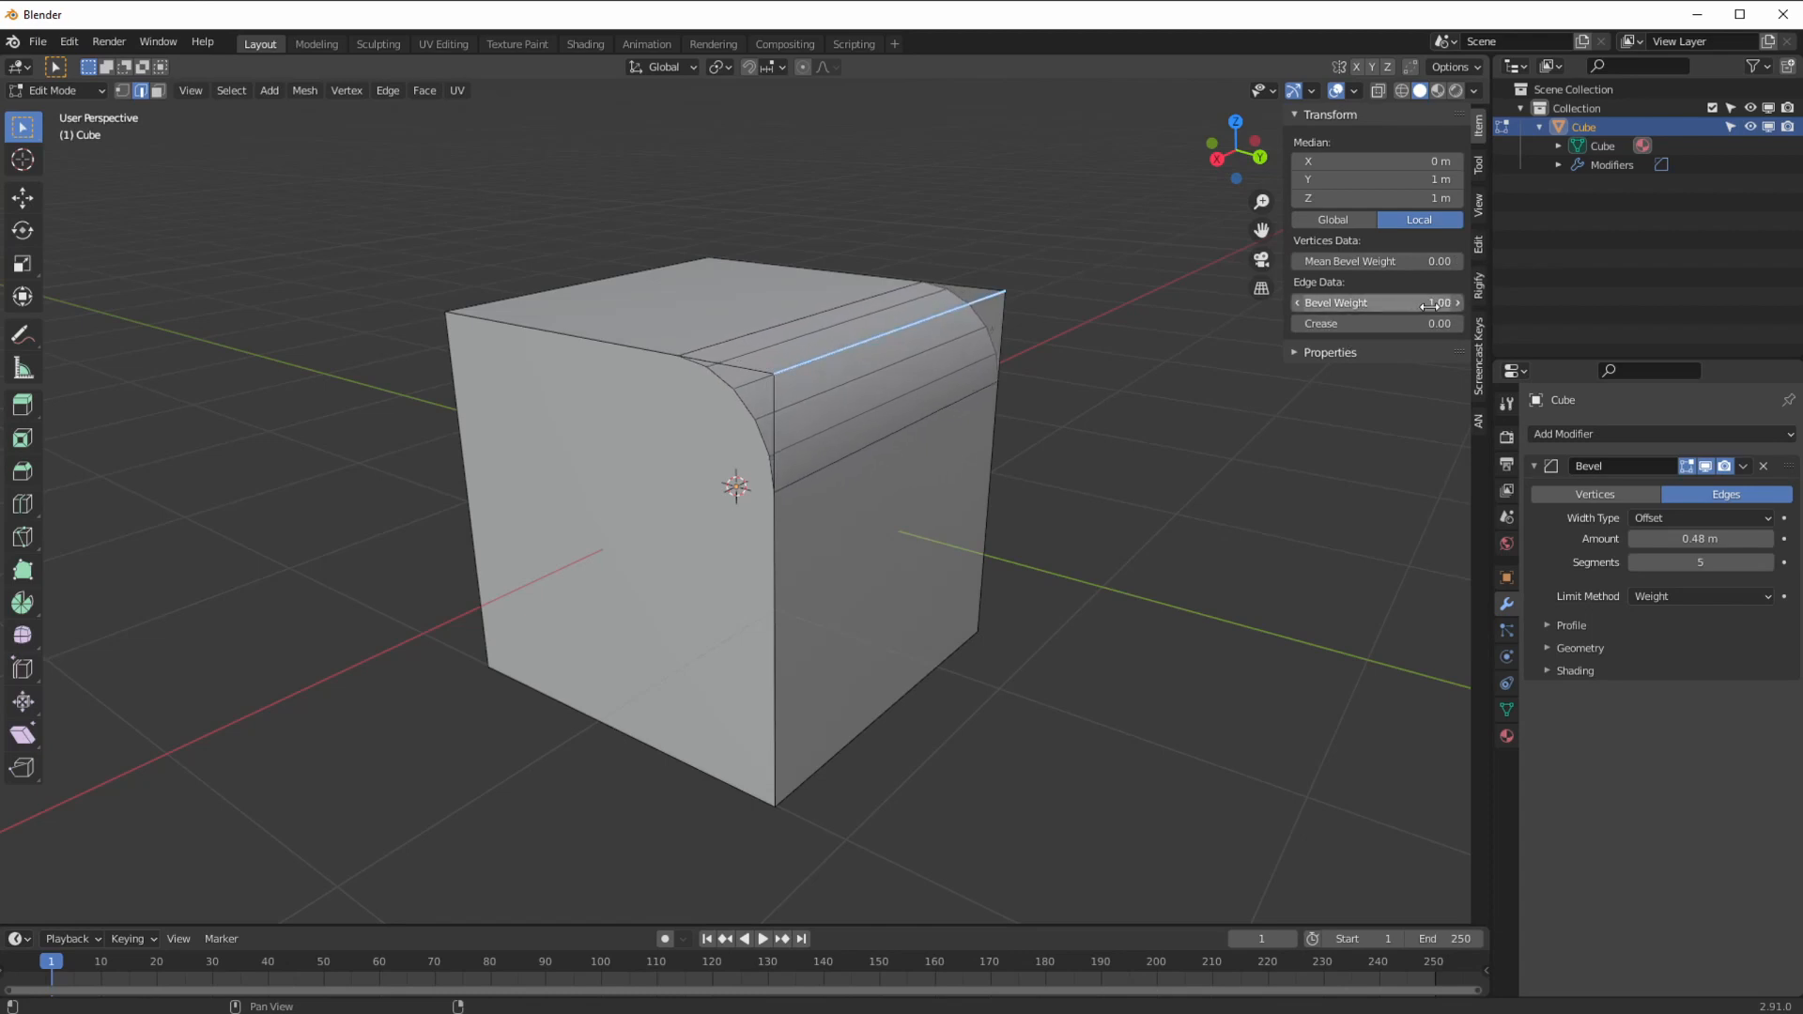
{"action": "mouse_move", "coordinate": [1664, 538]}
{"action": "left_mouse_down"}
{"action": "mouse_move", "coordinate": [1700, 538]}
{"action": "mouse_move", "coordinate": [1667, 538]}
{"action": "left_mouse_up"}
{"action": "left_click_drag", "start_coordinate": [1402, 295], "coordinate": [1486, 319]}
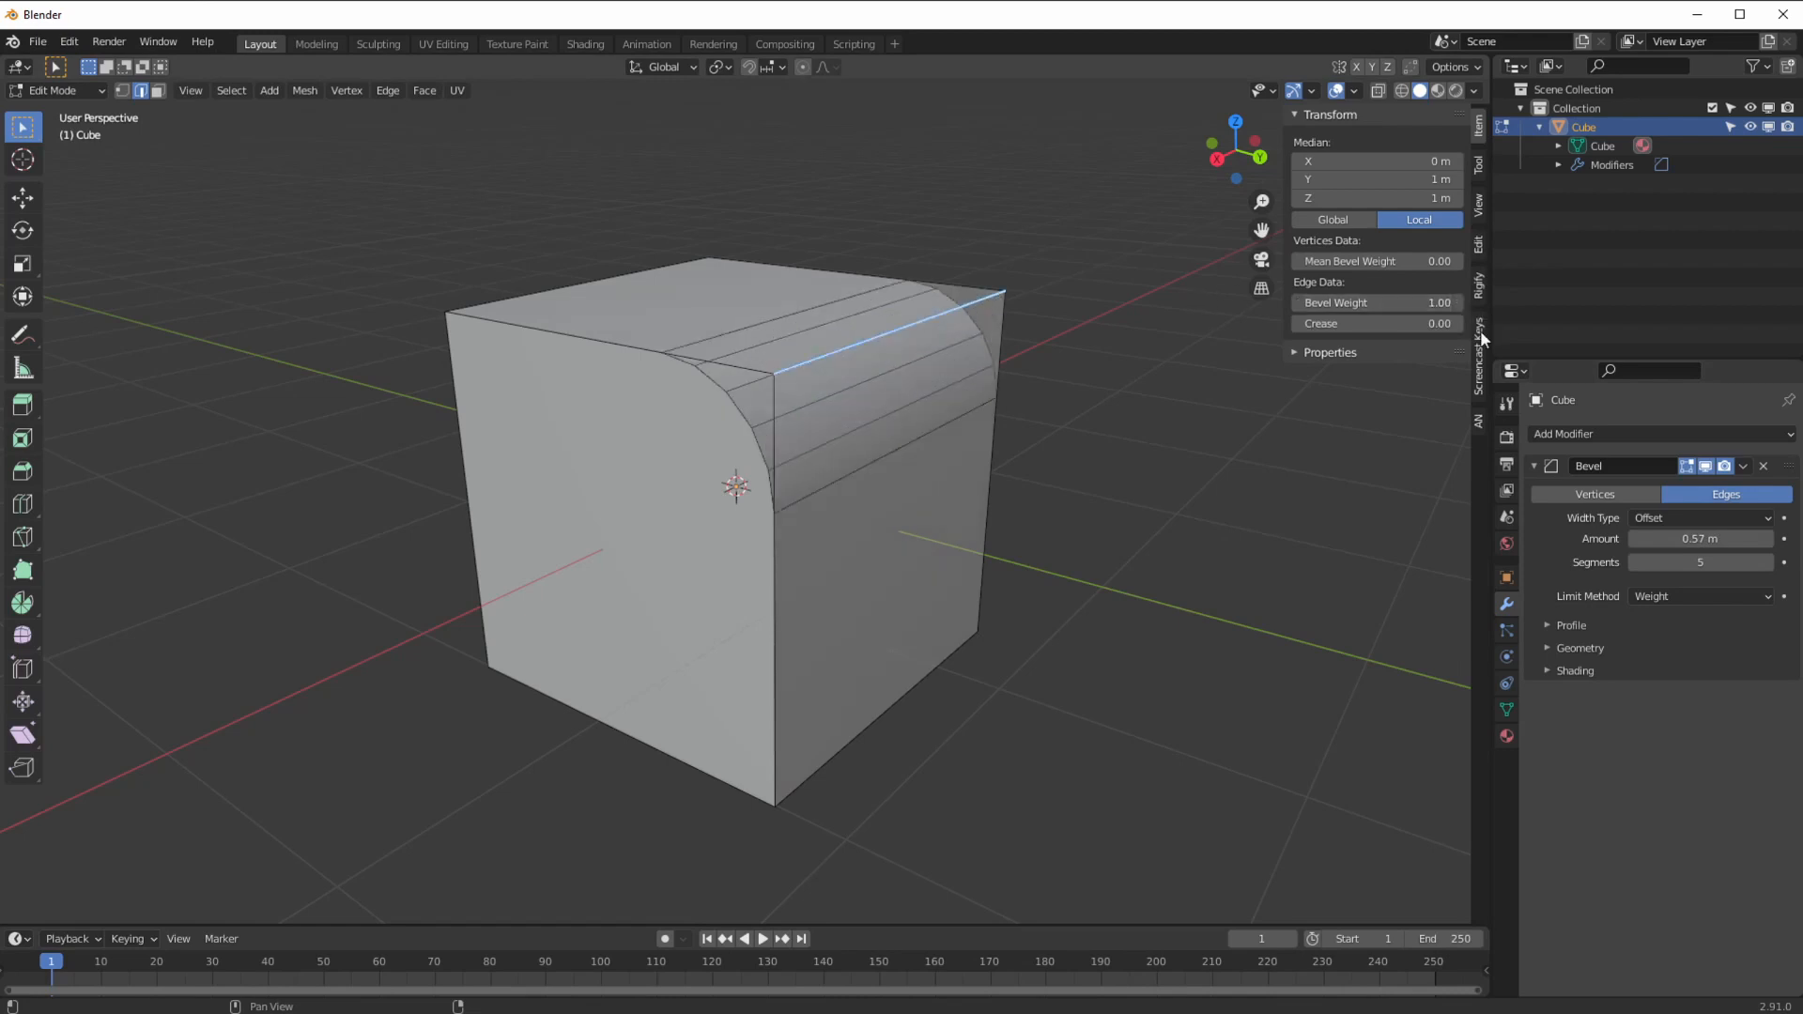
{"action": "left_click_drag", "start_coordinate": [1696, 539], "coordinate": [1720, 542]}
{"action": "left_click", "coordinate": [1703, 541]}
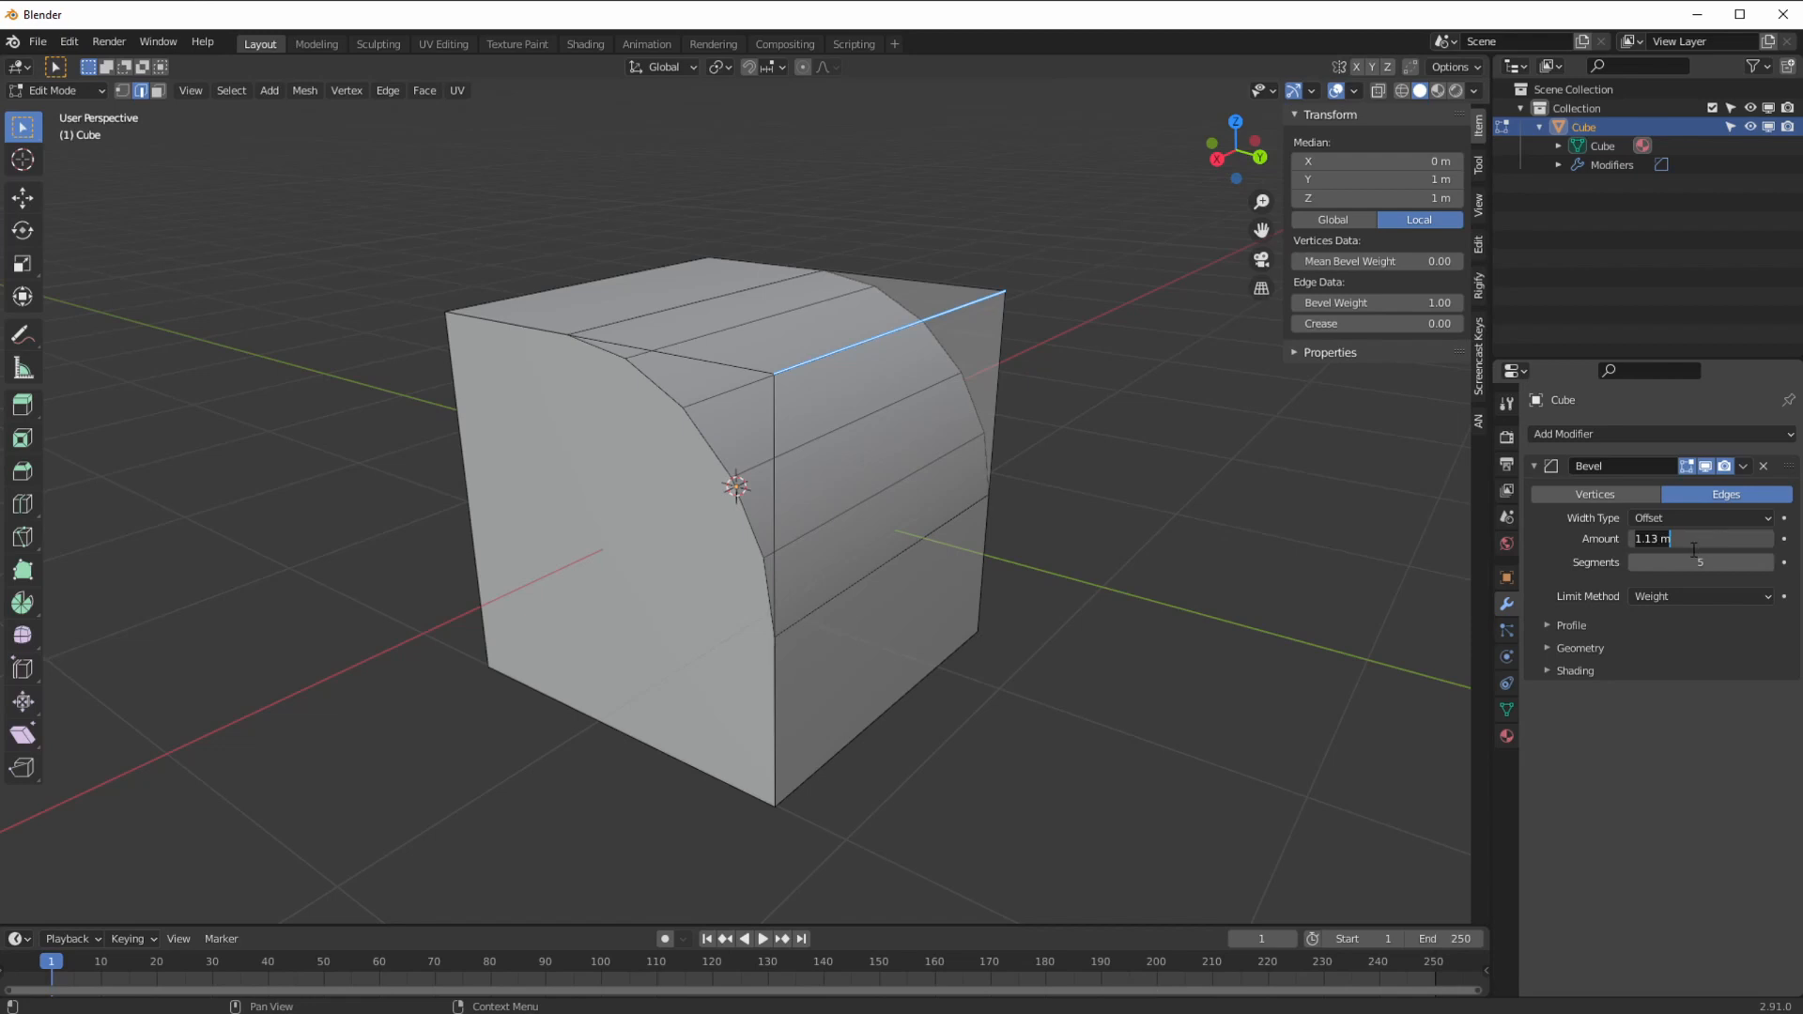
{"action": "type", "text": "2"}
{"action": "key", "text": "Return"}
Step: Give the top edge a bevel weight of exactly 0.50
{"action": "middle_click_drag", "start_coordinate": [1067, 475], "coordinate": [952, 606]}
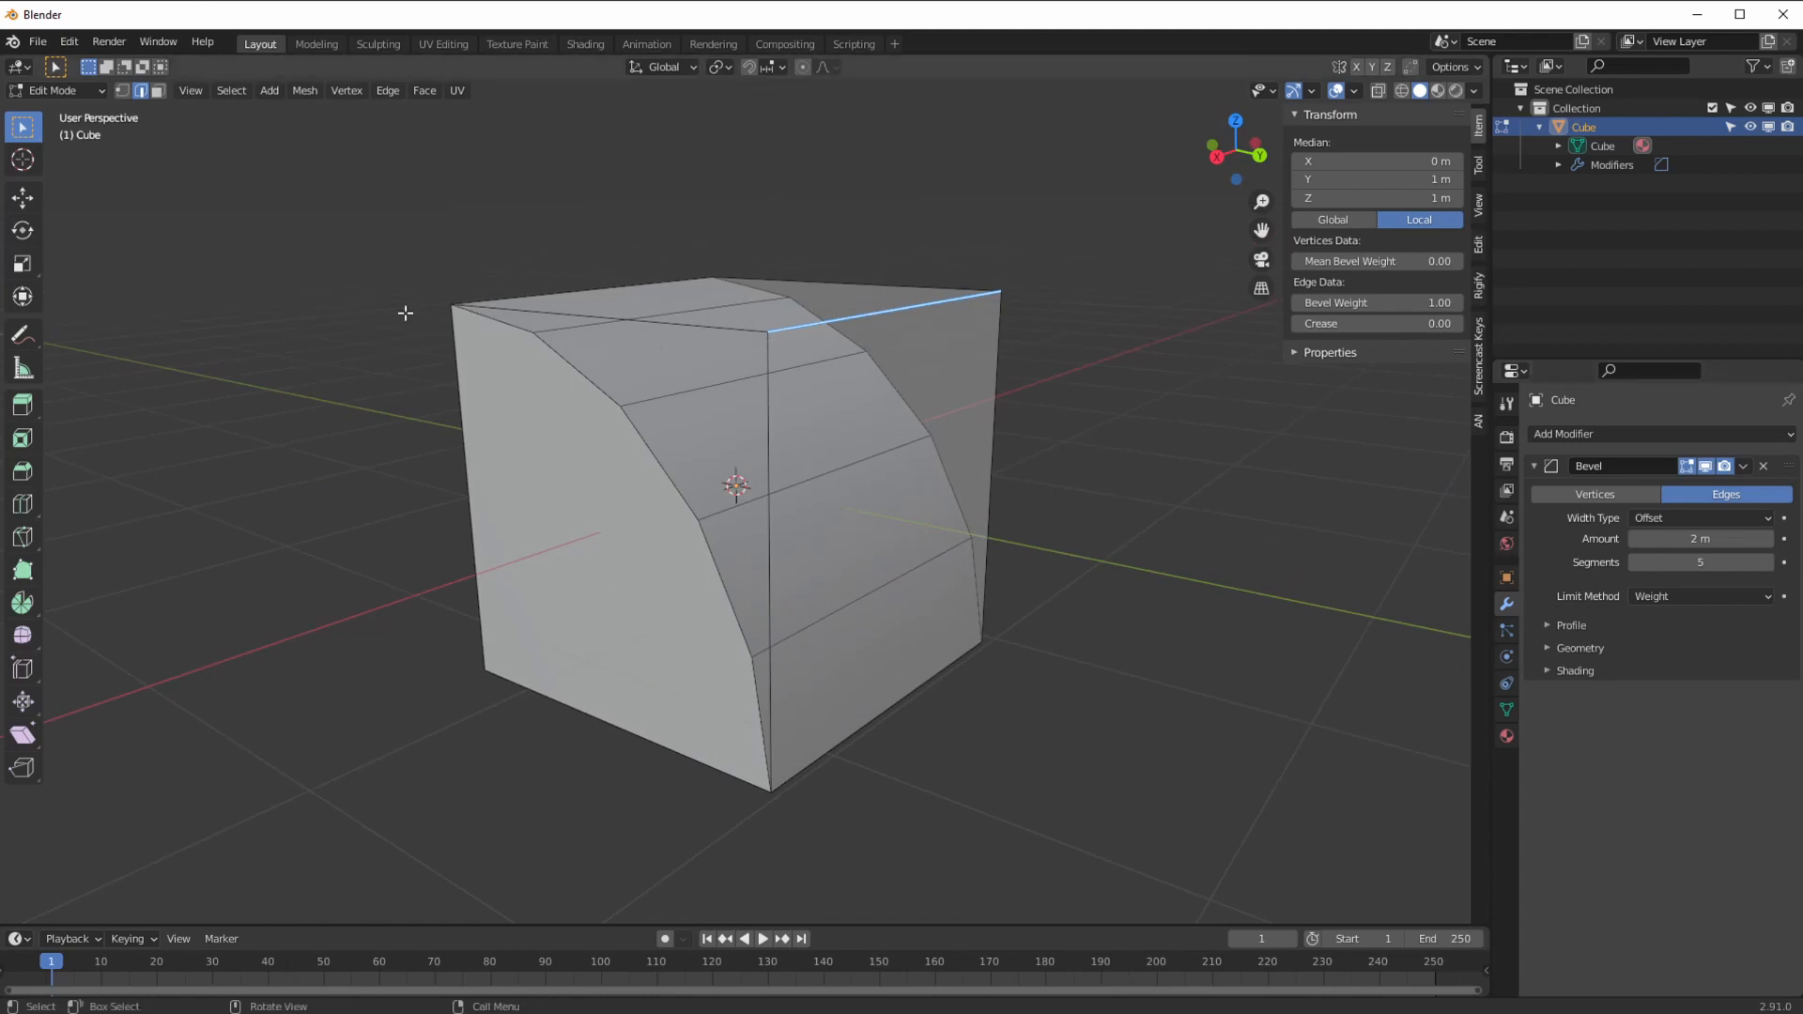
{"action": "middle_click_drag", "start_coordinate": [1122, 458], "coordinate": [1418, 349]}
{"action": "left_click_drag", "start_coordinate": [1427, 303], "coordinate": [1394, 303]}
{"action": "left_click", "coordinate": [1393, 303]}
{"action": "type", "text": "0.5"}
{"action": "key", "text": "Return"}
{"action": "middle_click_drag", "start_coordinate": [714, 584], "coordinate": [662, 461]}
Step: Add bevel weight to the front vertical and bottom edges and raise bevel segments to 8
{"action": "left_click", "coordinate": [710, 440]}
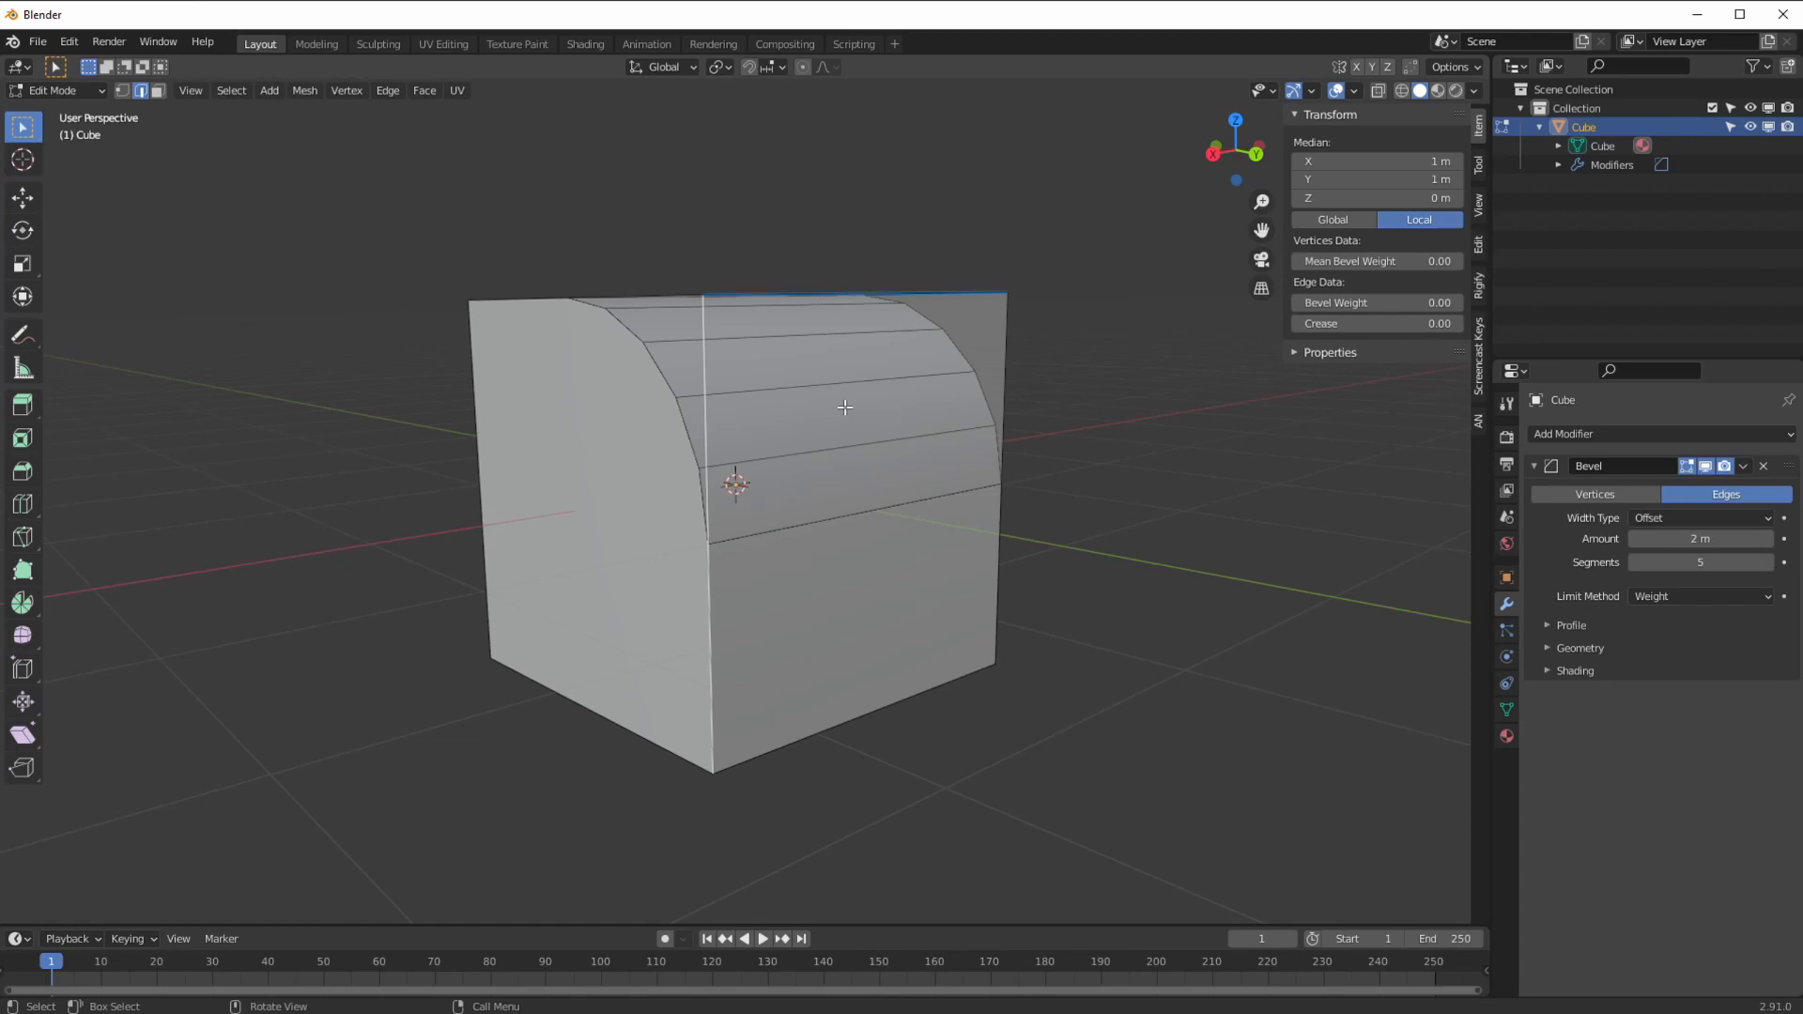
{"action": "left_click", "coordinate": [1362, 305]}
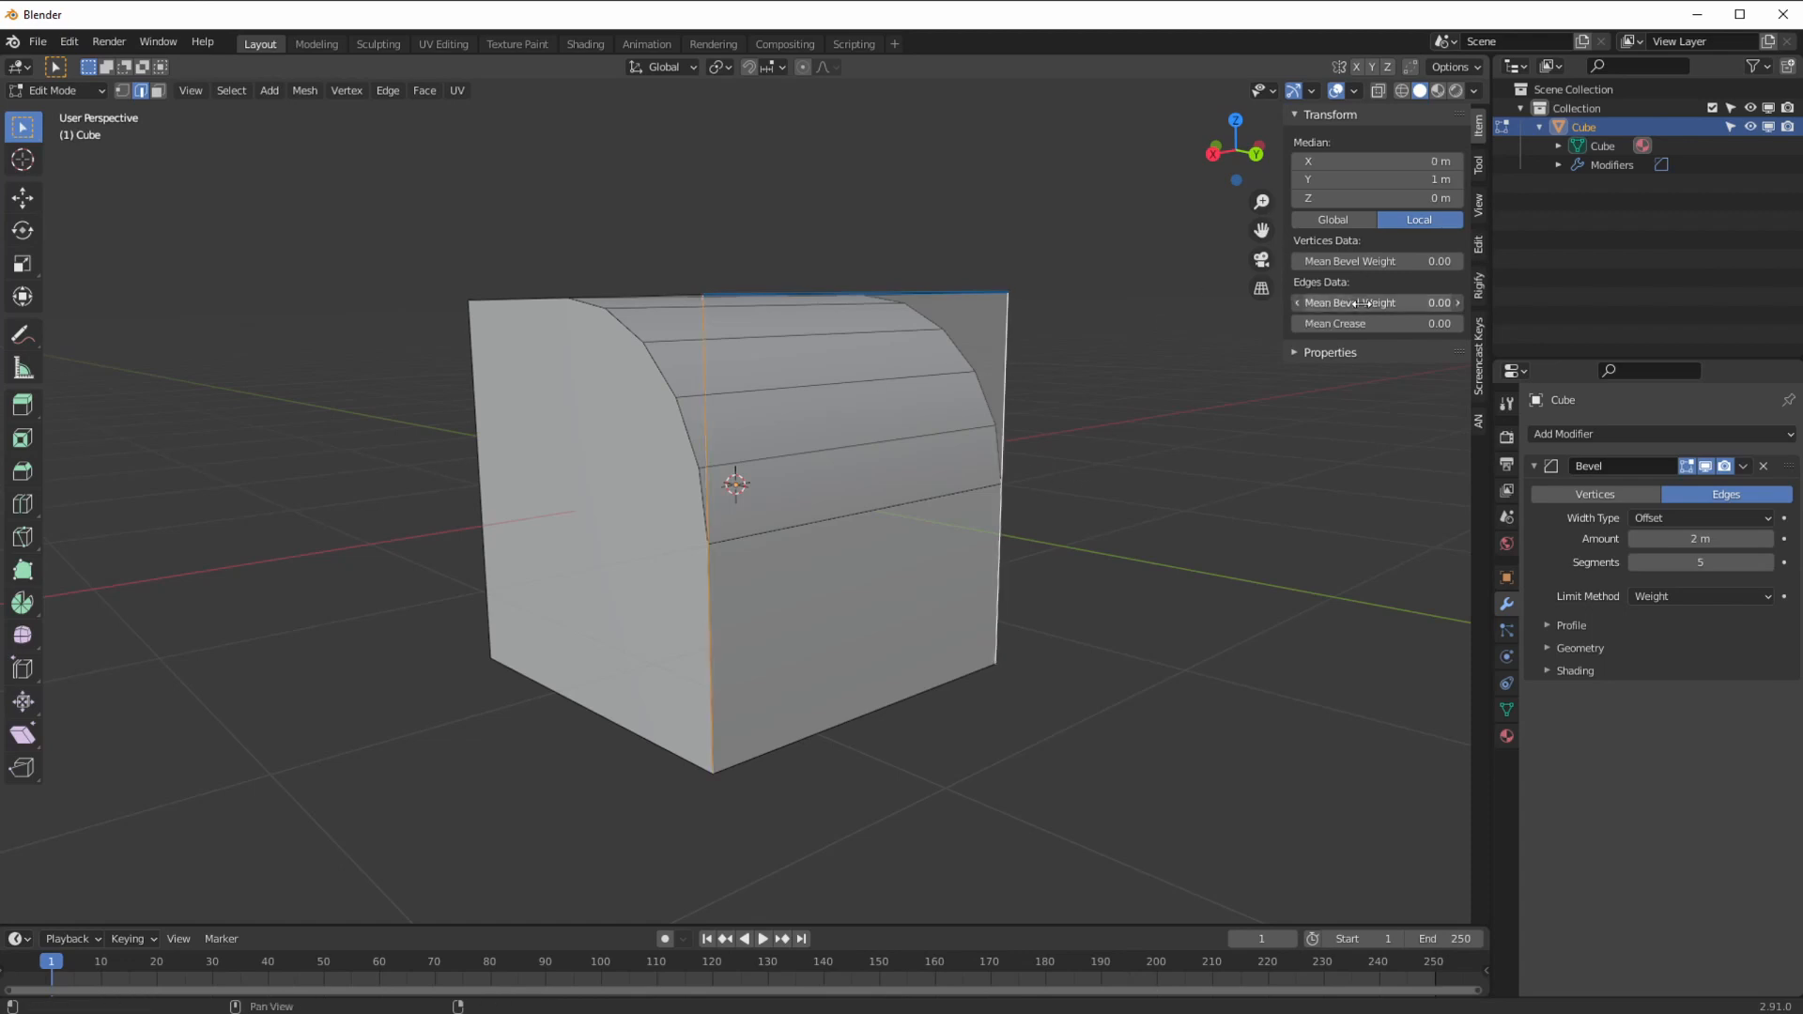
{"action": "left_click_drag", "start_coordinate": [1362, 304], "coordinate": [1379, 308]}
{"action": "middle_click_drag", "start_coordinate": [859, 499], "coordinate": [826, 437]}
{"action": "left_click", "coordinate": [832, 605]}
{"action": "left_click_drag", "start_coordinate": [1399, 308], "coordinate": [1442, 307]}
{"action": "middle_click_drag", "start_coordinate": [905, 479], "coordinate": [1034, 456]}
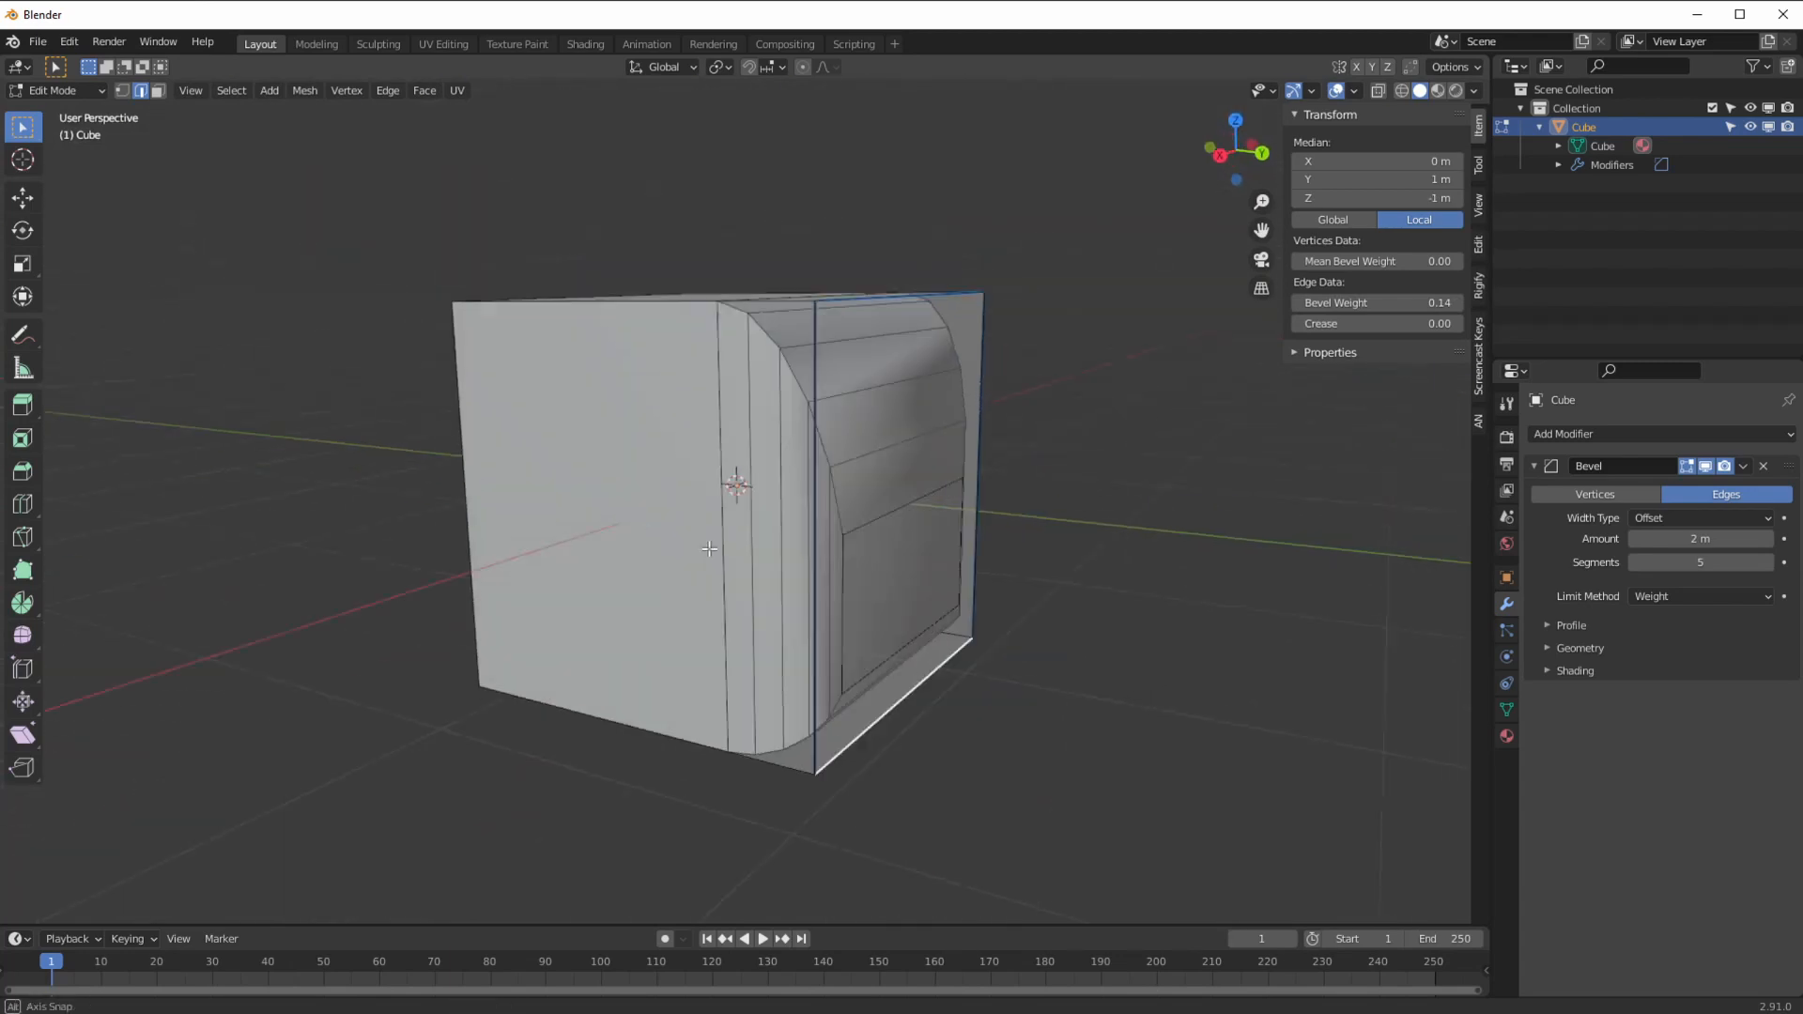
{"action": "left_click", "coordinate": [1768, 563]}
{"action": "left_click", "coordinate": [1769, 562]}
{"action": "middle_click_drag", "start_coordinate": [1248, 552], "coordinate": [771, 418]}
Step: Select the left and right vertical edges and set their bevel weight to 0.50
{"action": "left_click", "coordinate": [482, 404], "text": "shift"}
{"action": "left_click", "coordinate": [897, 447], "text": "shift"}
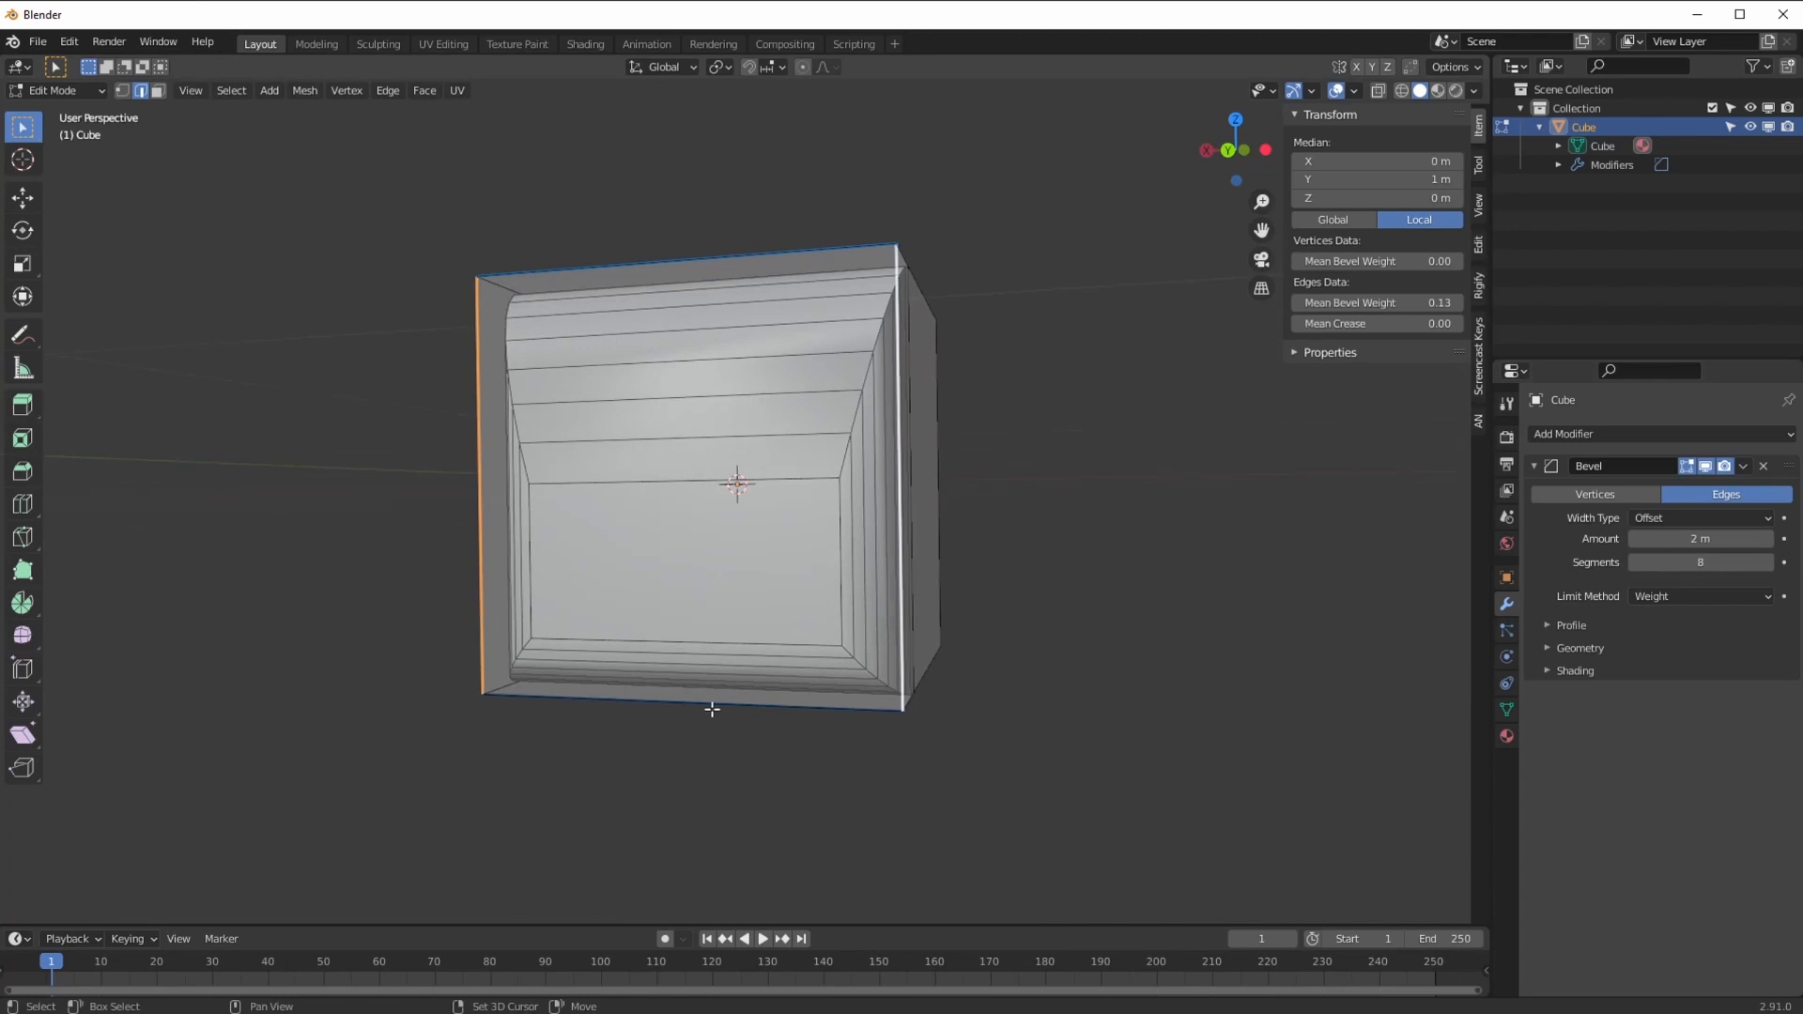
{"action": "middle_click_drag", "start_coordinate": [713, 717], "coordinate": [691, 561]}
{"action": "double_click", "coordinate": [1376, 304]}
{"action": "type", "text": "0.5"}
{"action": "key", "text": "Return"}
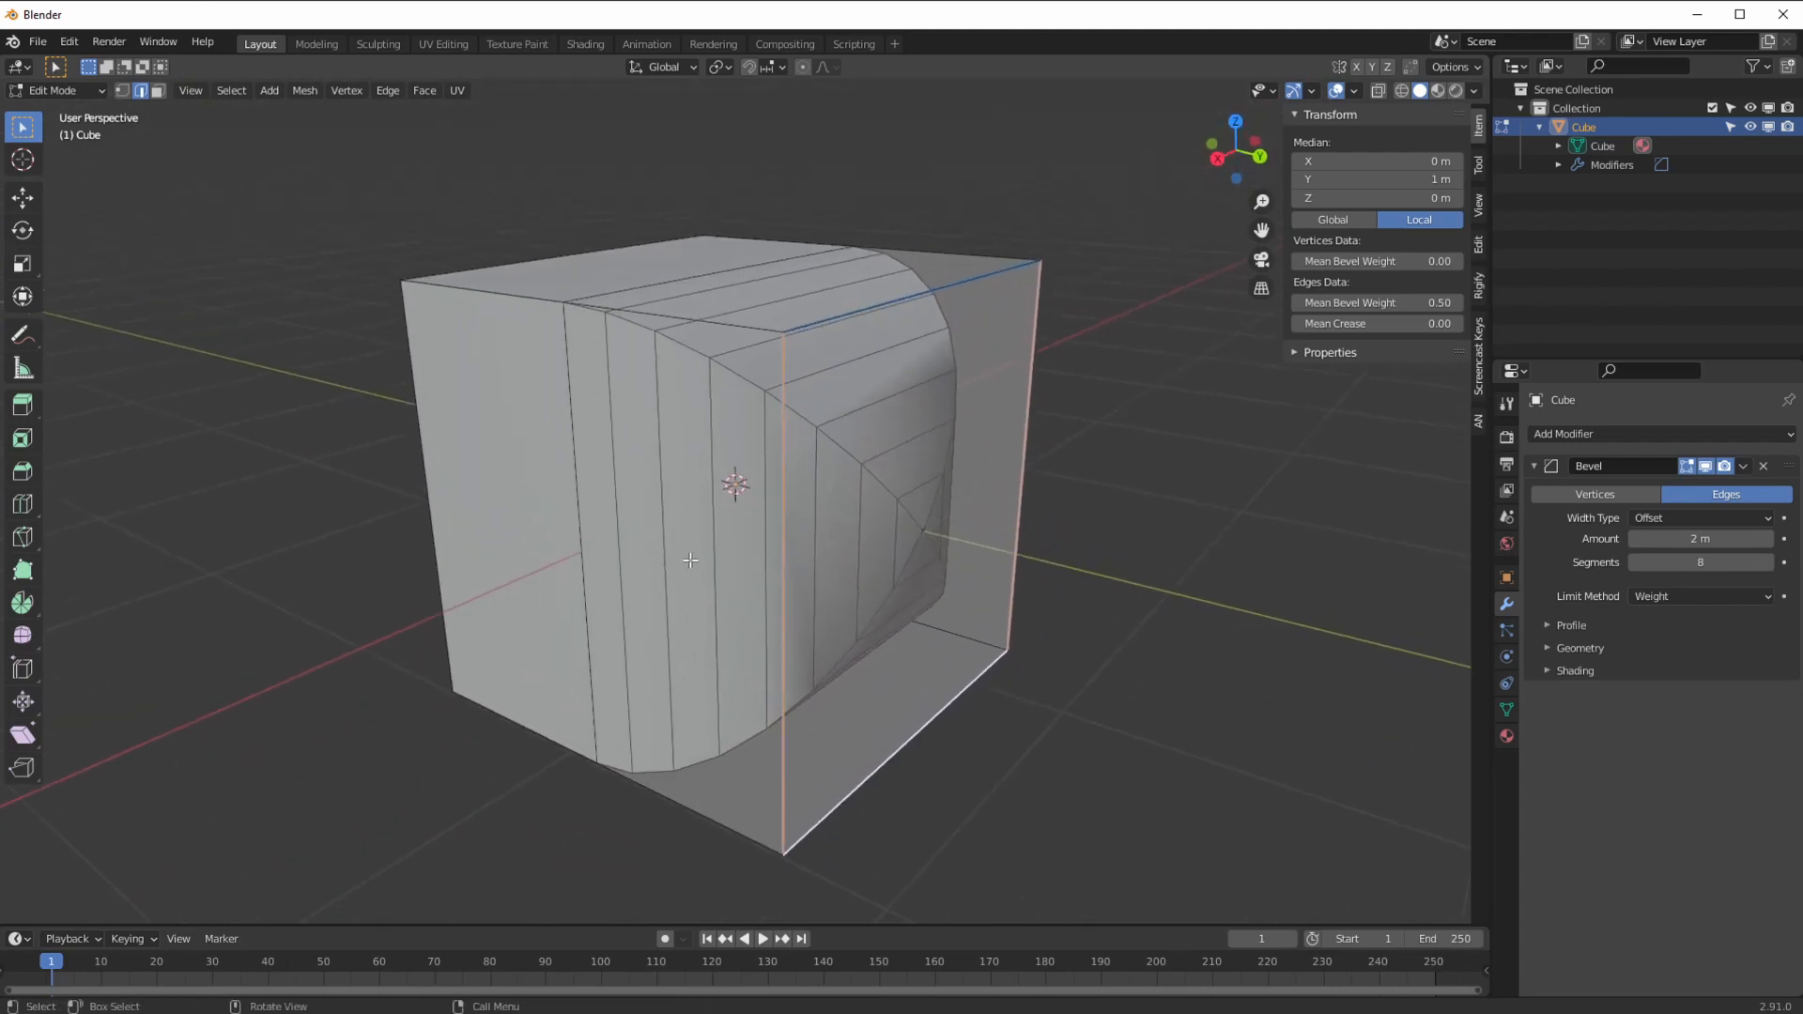
Step: Return the cube to Object Mode and set the bevel amount to 0.75 m
{"action": "left_click", "coordinate": [56, 90]}
{"action": "left_click", "coordinate": [47, 136]}
{"action": "middle_click_drag", "start_coordinate": [194, 301], "coordinate": [826, 493]}
{"action": "left_click_drag", "start_coordinate": [1695, 545], "coordinate": [1557, 539]}
{"action": "middle_click_drag", "start_coordinate": [709, 591], "coordinate": [747, 611]}
{"action": "mouse_move", "coordinate": [1676, 539]}
{"action": "left_mouse_down"}
{"action": "mouse_move", "coordinate": [1653, 539]}
{"action": "mouse_move", "coordinate": [1710, 539]}
{"action": "left_mouse_up"}
{"action": "middle_click_drag", "start_coordinate": [714, 564], "coordinate": [746, 596]}
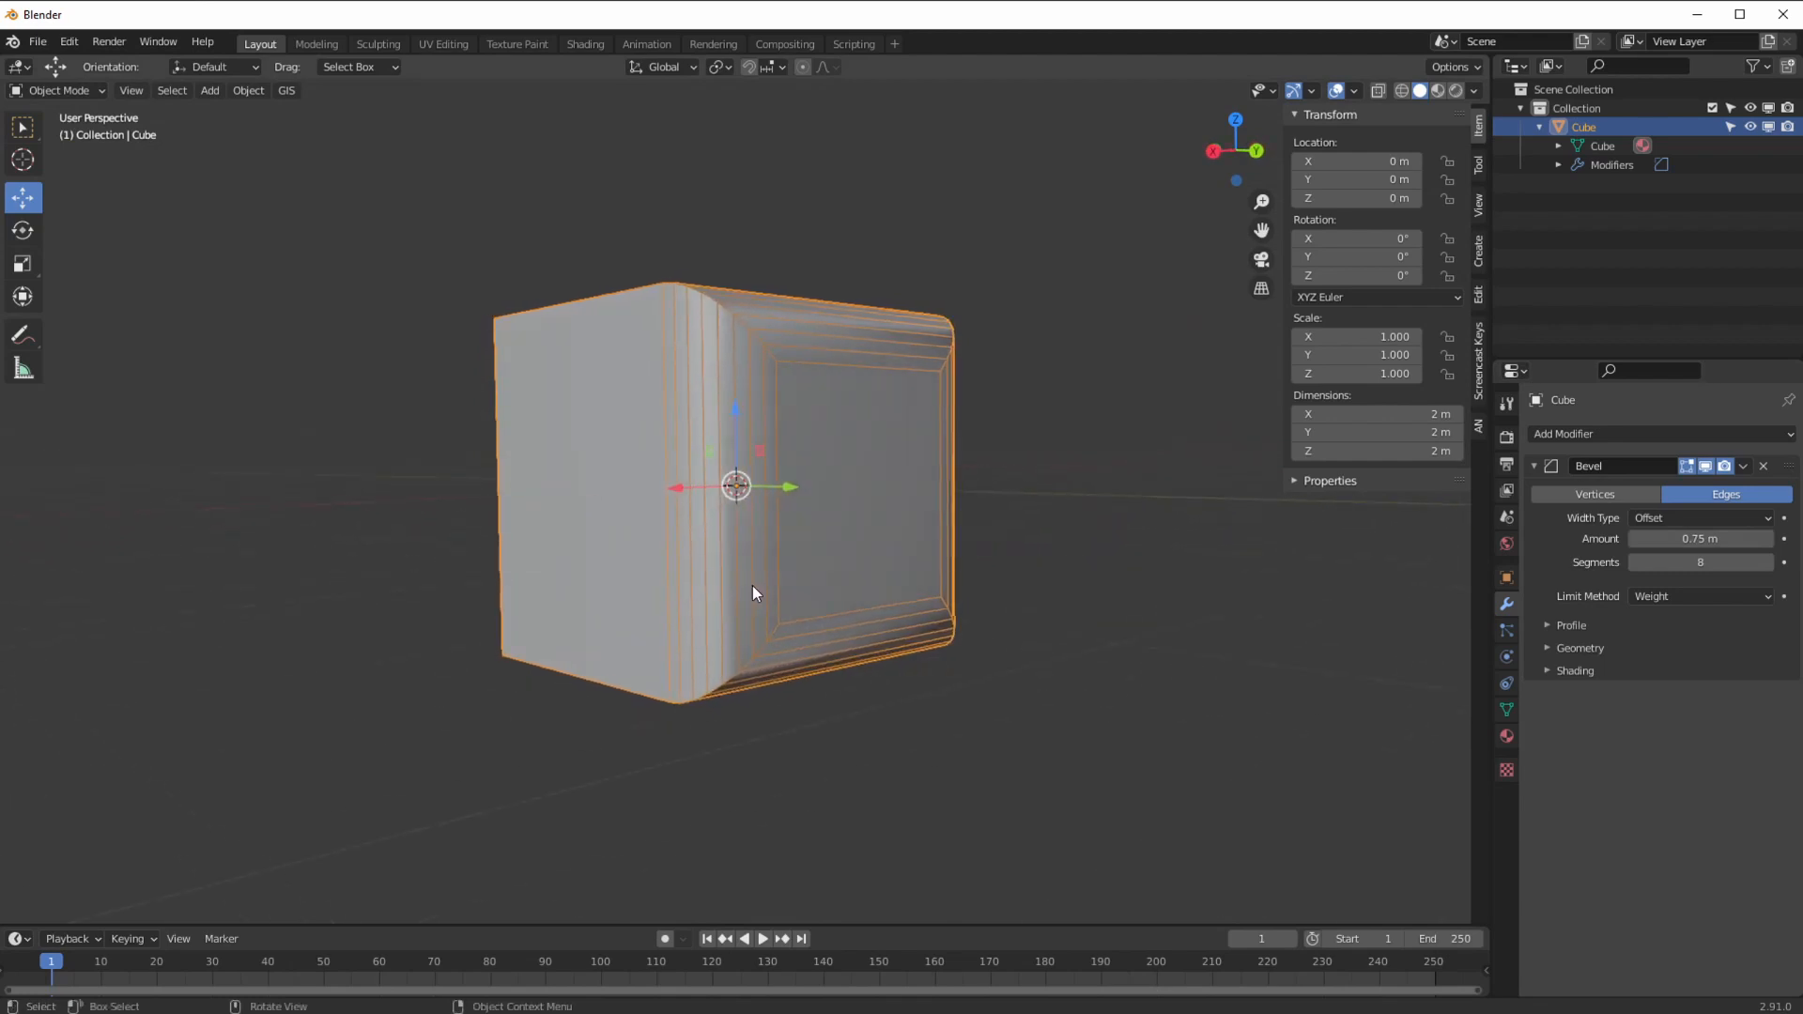
Step: Expand the bevel's Shading options, try Material Index 0, then reset it to -1
{"action": "left_click", "coordinate": [1570, 670]}
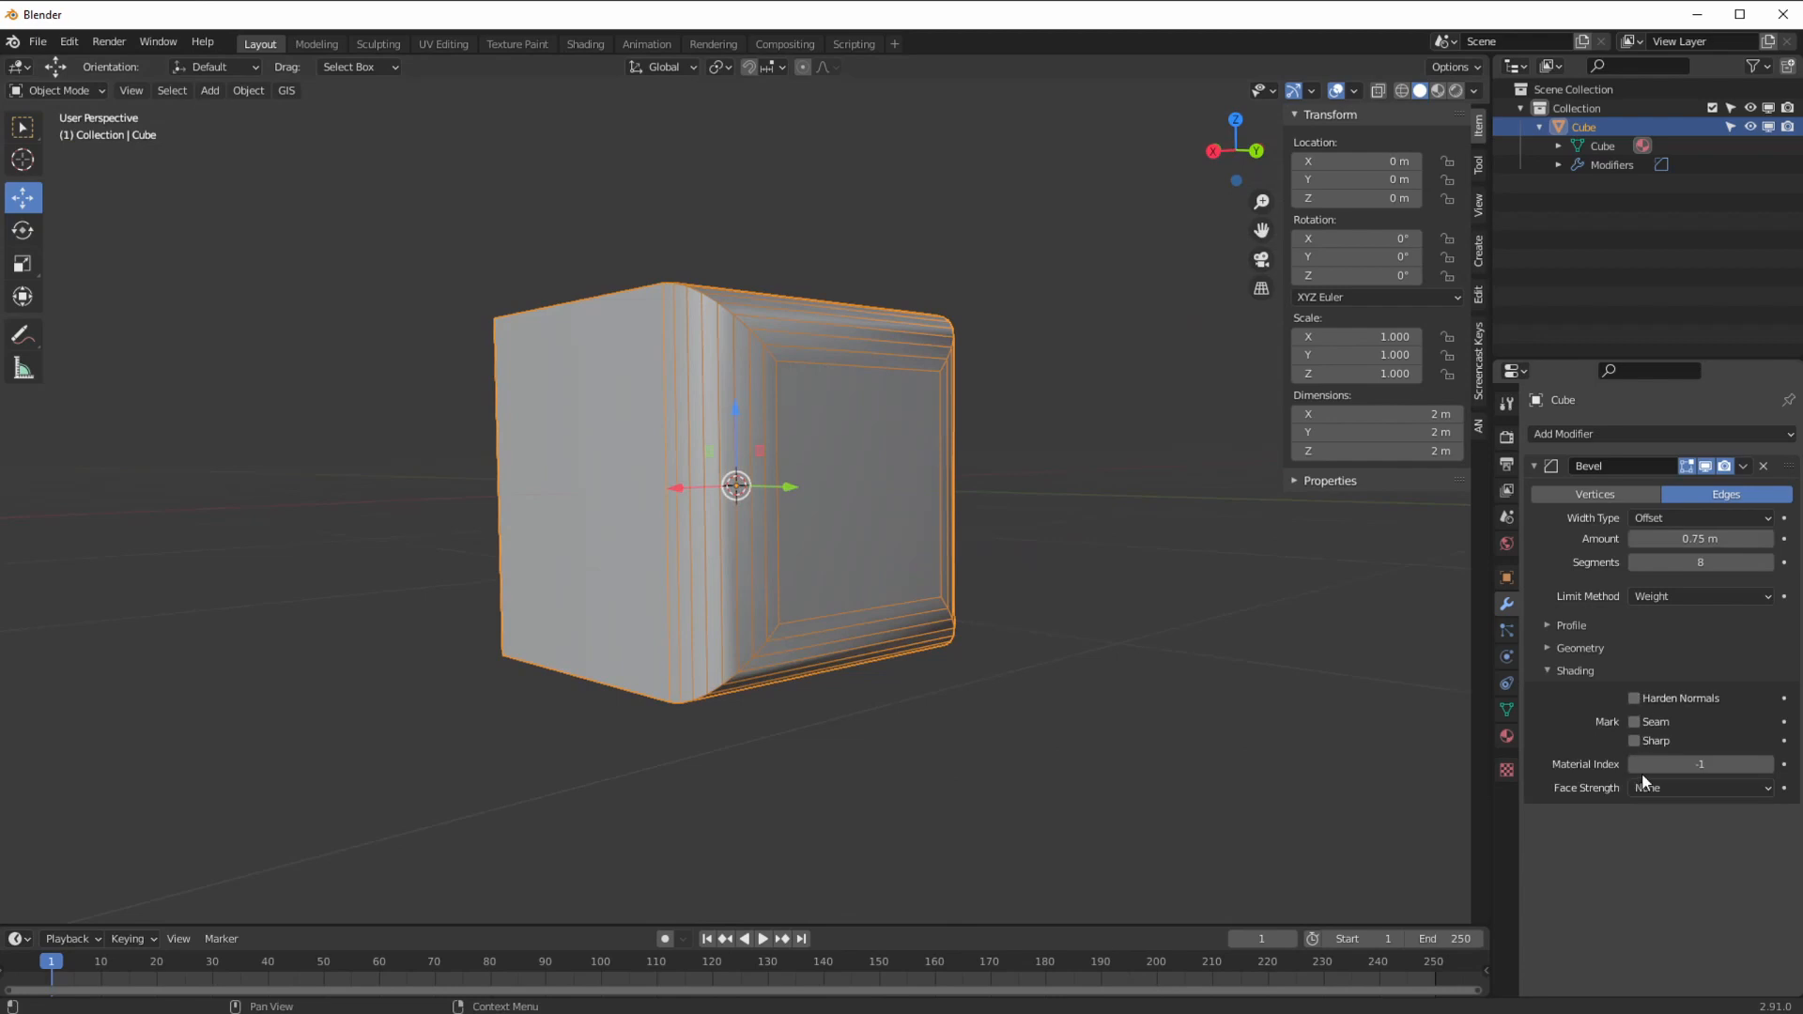
{"action": "left_click", "coordinate": [1769, 764]}
{"action": "mouse_move", "coordinate": [1009, 547]}
{"action": "middle_mouse_down"}
{"action": "mouse_move", "coordinate": [1017, 562]}
{"action": "mouse_move", "coordinate": [1024, 537]}
{"action": "middle_mouse_up"}
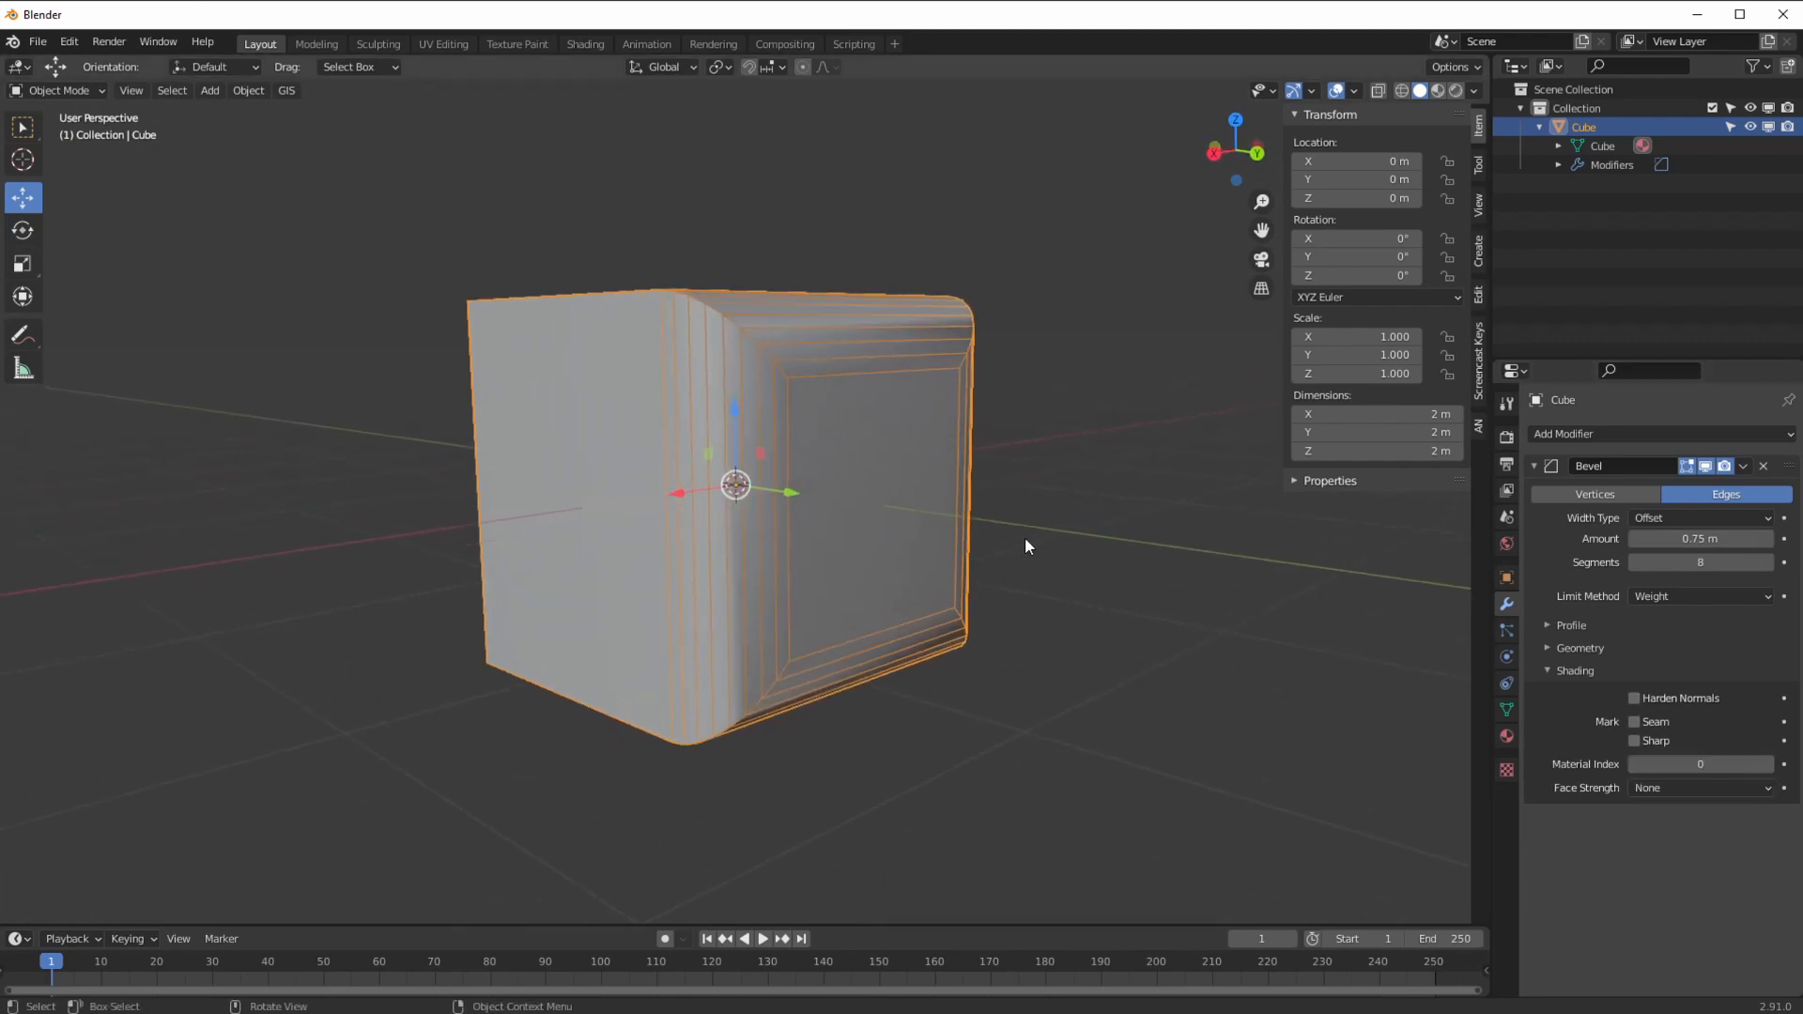
{"action": "left_click", "coordinate": [1634, 764]}
Step: In the Shading workspace, make the cube's base material colour red
{"action": "left_click", "coordinate": [585, 45]}
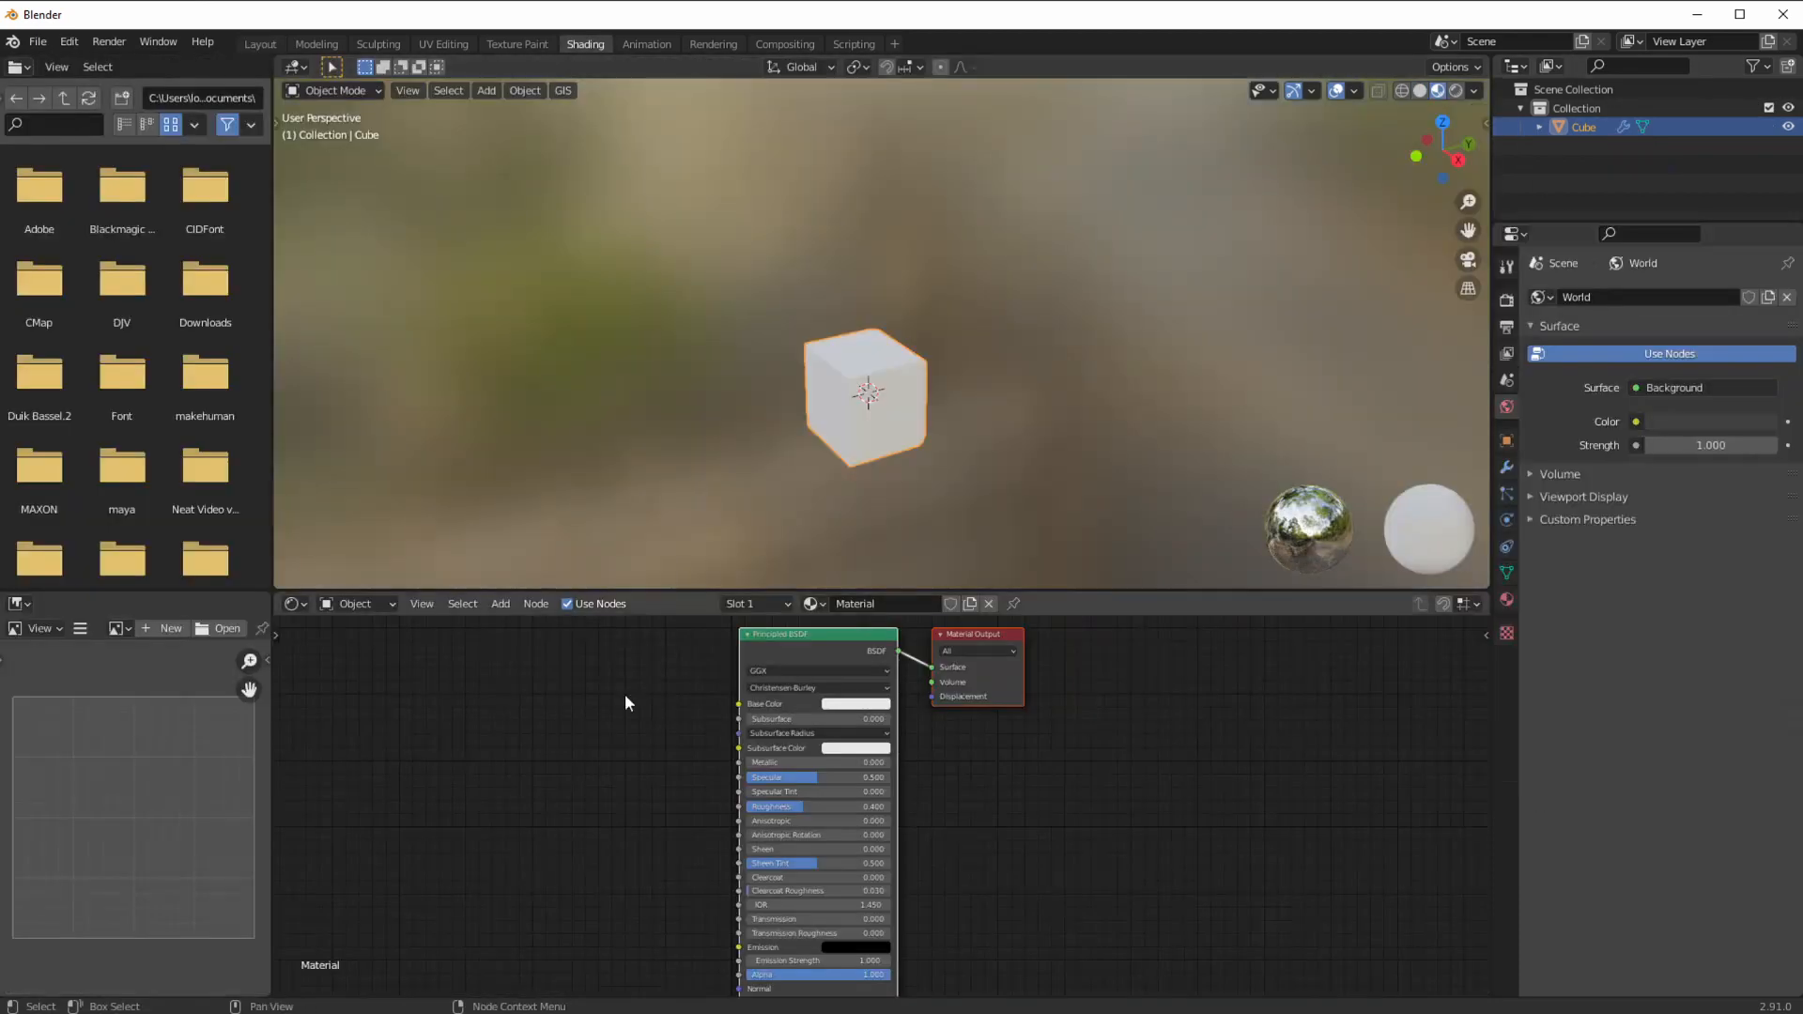
{"action": "scroll", "coordinate": [842, 353], "scroll_direction": "up", "scroll_amount": 6}
{"action": "middle_click_drag", "start_coordinate": [785, 409], "coordinate": [826, 261]}
{"action": "middle_click_drag", "start_coordinate": [799, 360], "coordinate": [644, 382]}
{"action": "left_click", "coordinate": [834, 705]}
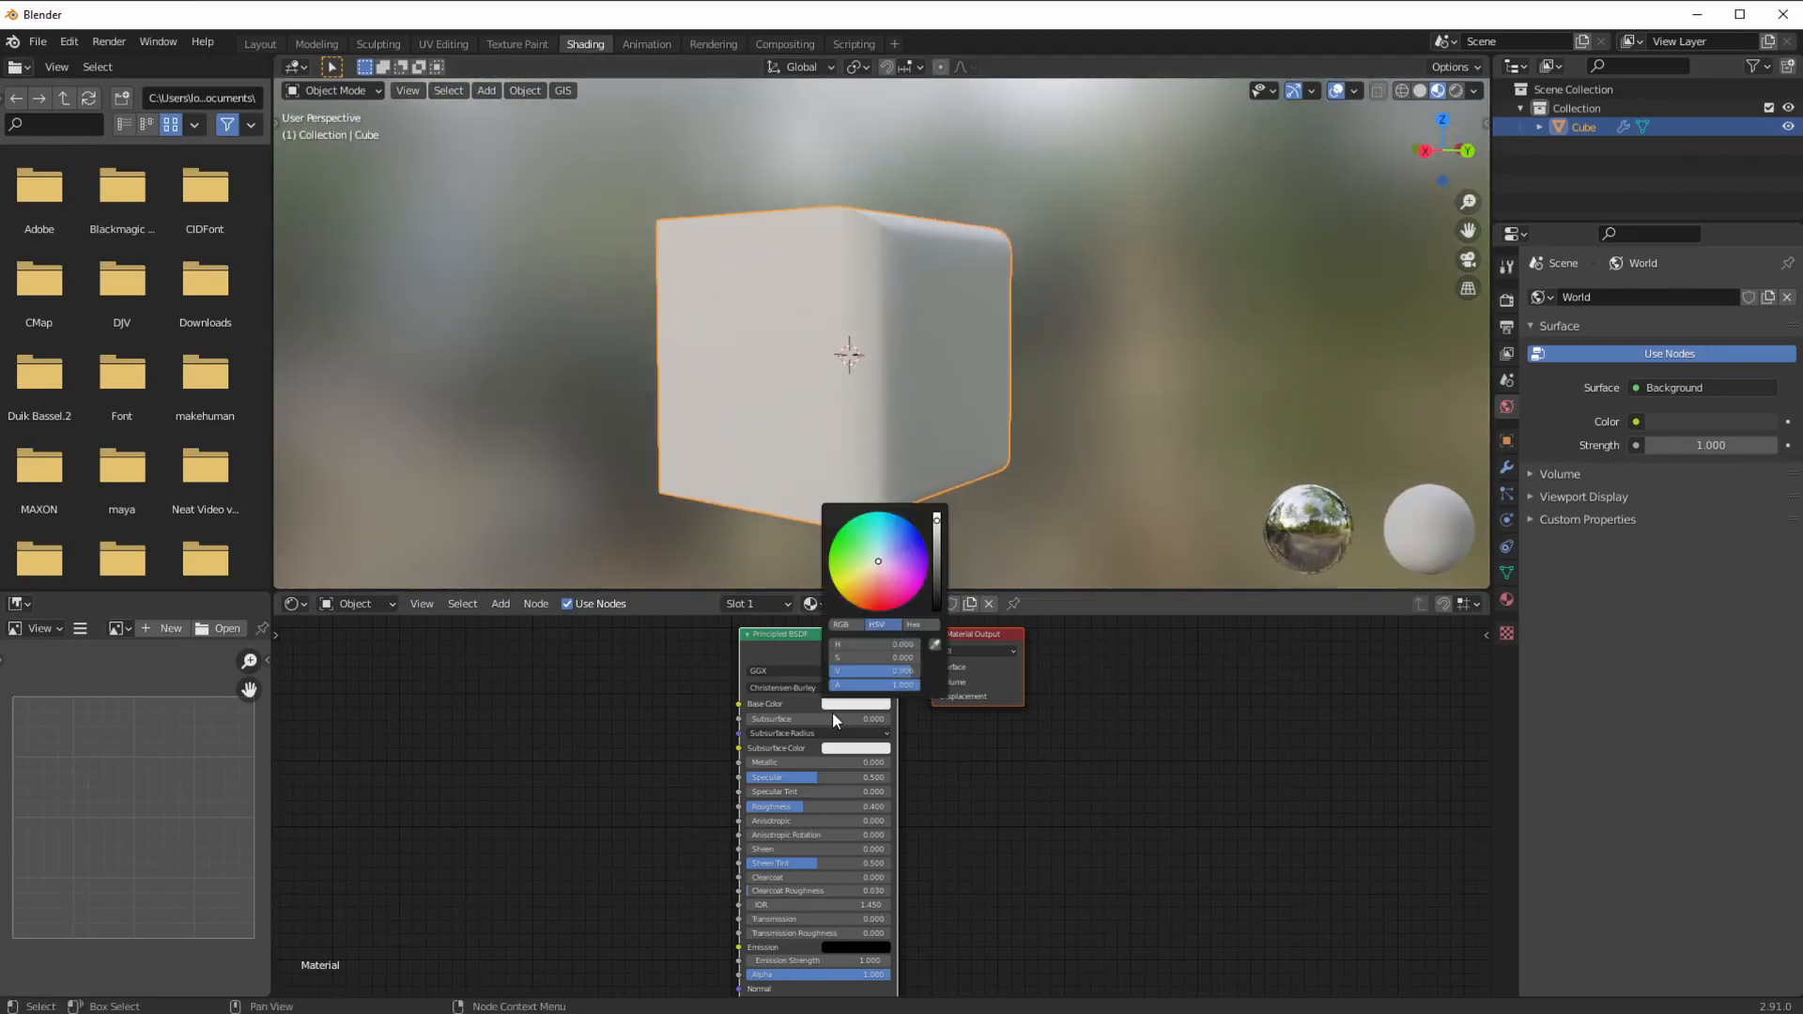
{"action": "left_click_drag", "start_coordinate": [876, 568], "coordinate": [879, 610]}
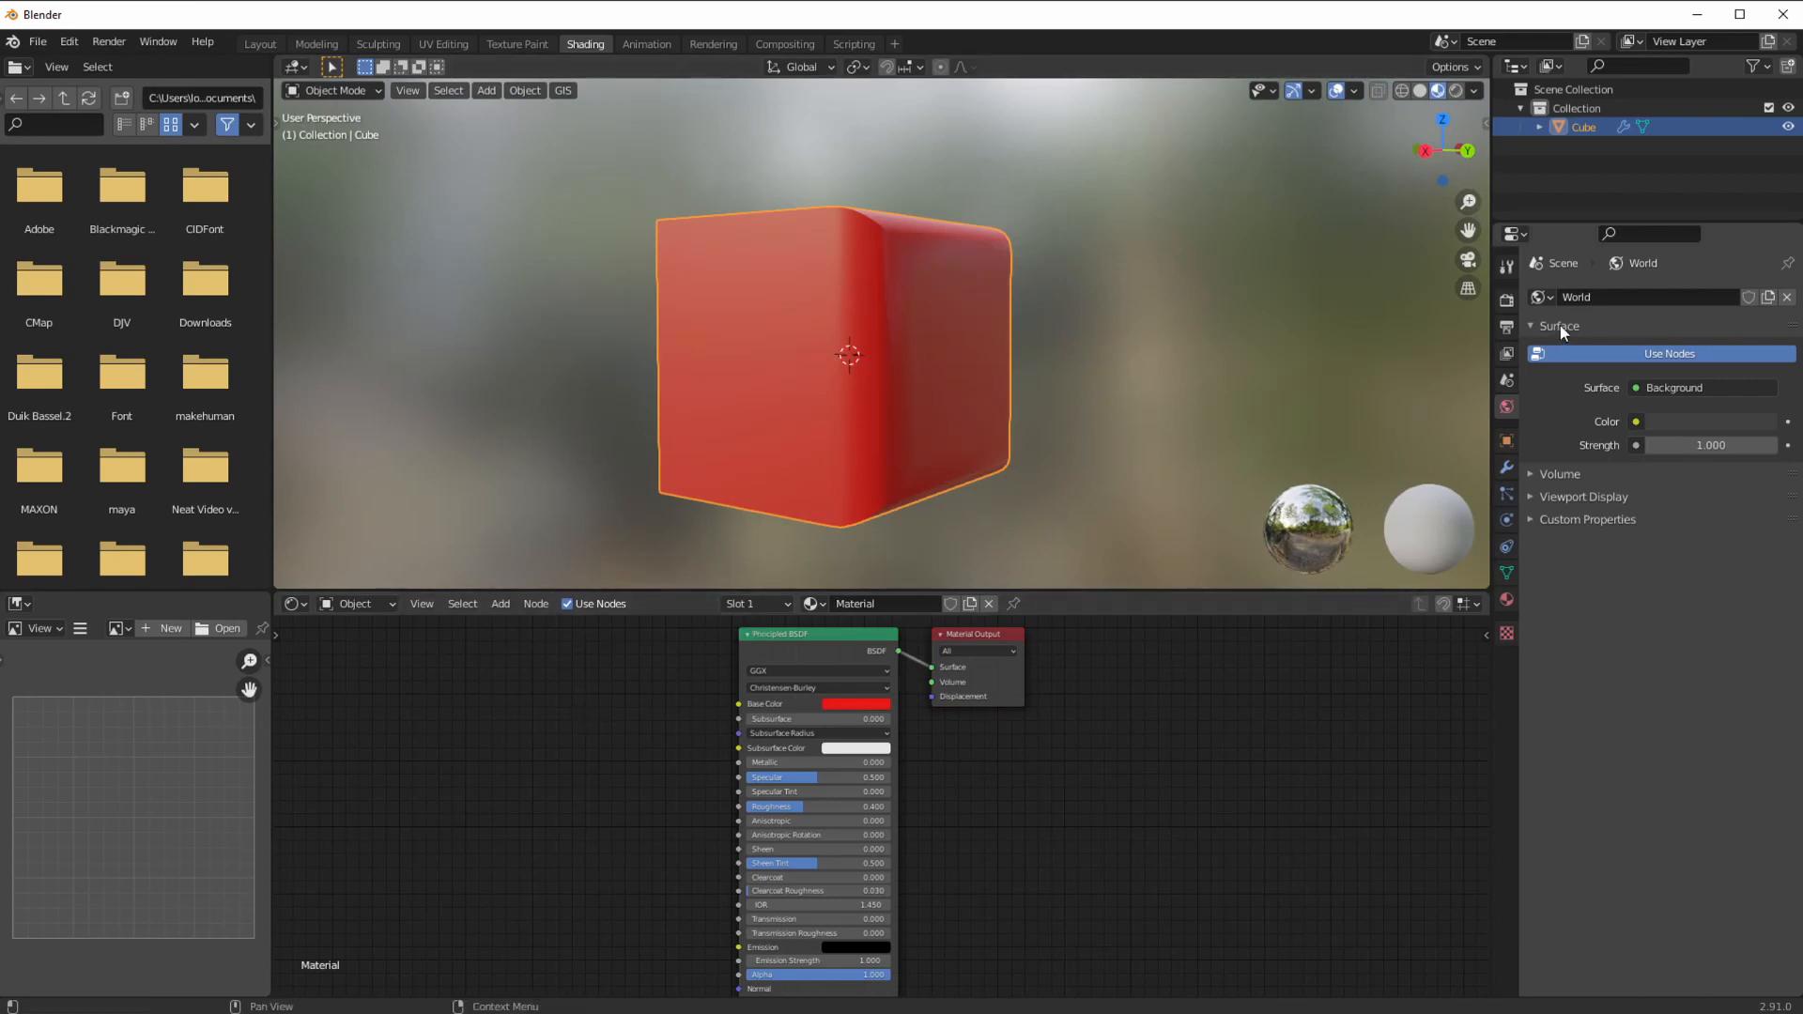
Step: Add a second material slot with a new material named 'edges'
{"action": "left_click", "coordinate": [1507, 599]}
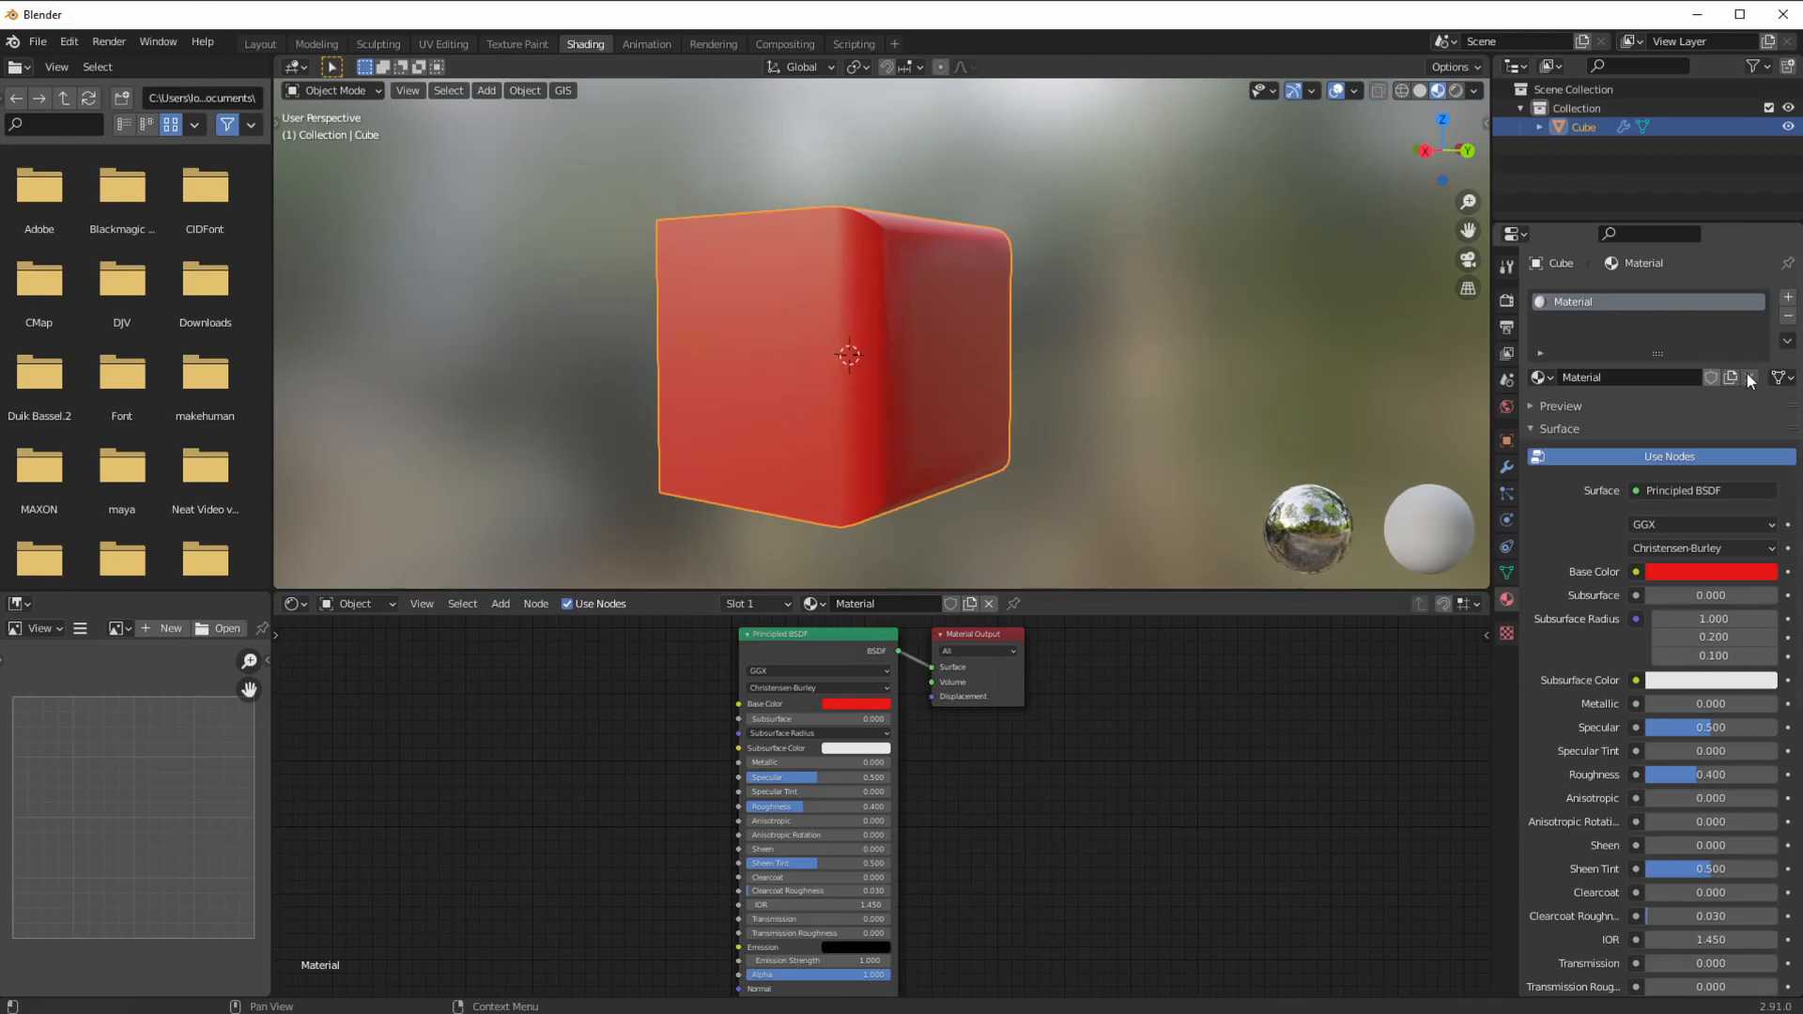
{"action": "left_click", "coordinate": [1789, 300]}
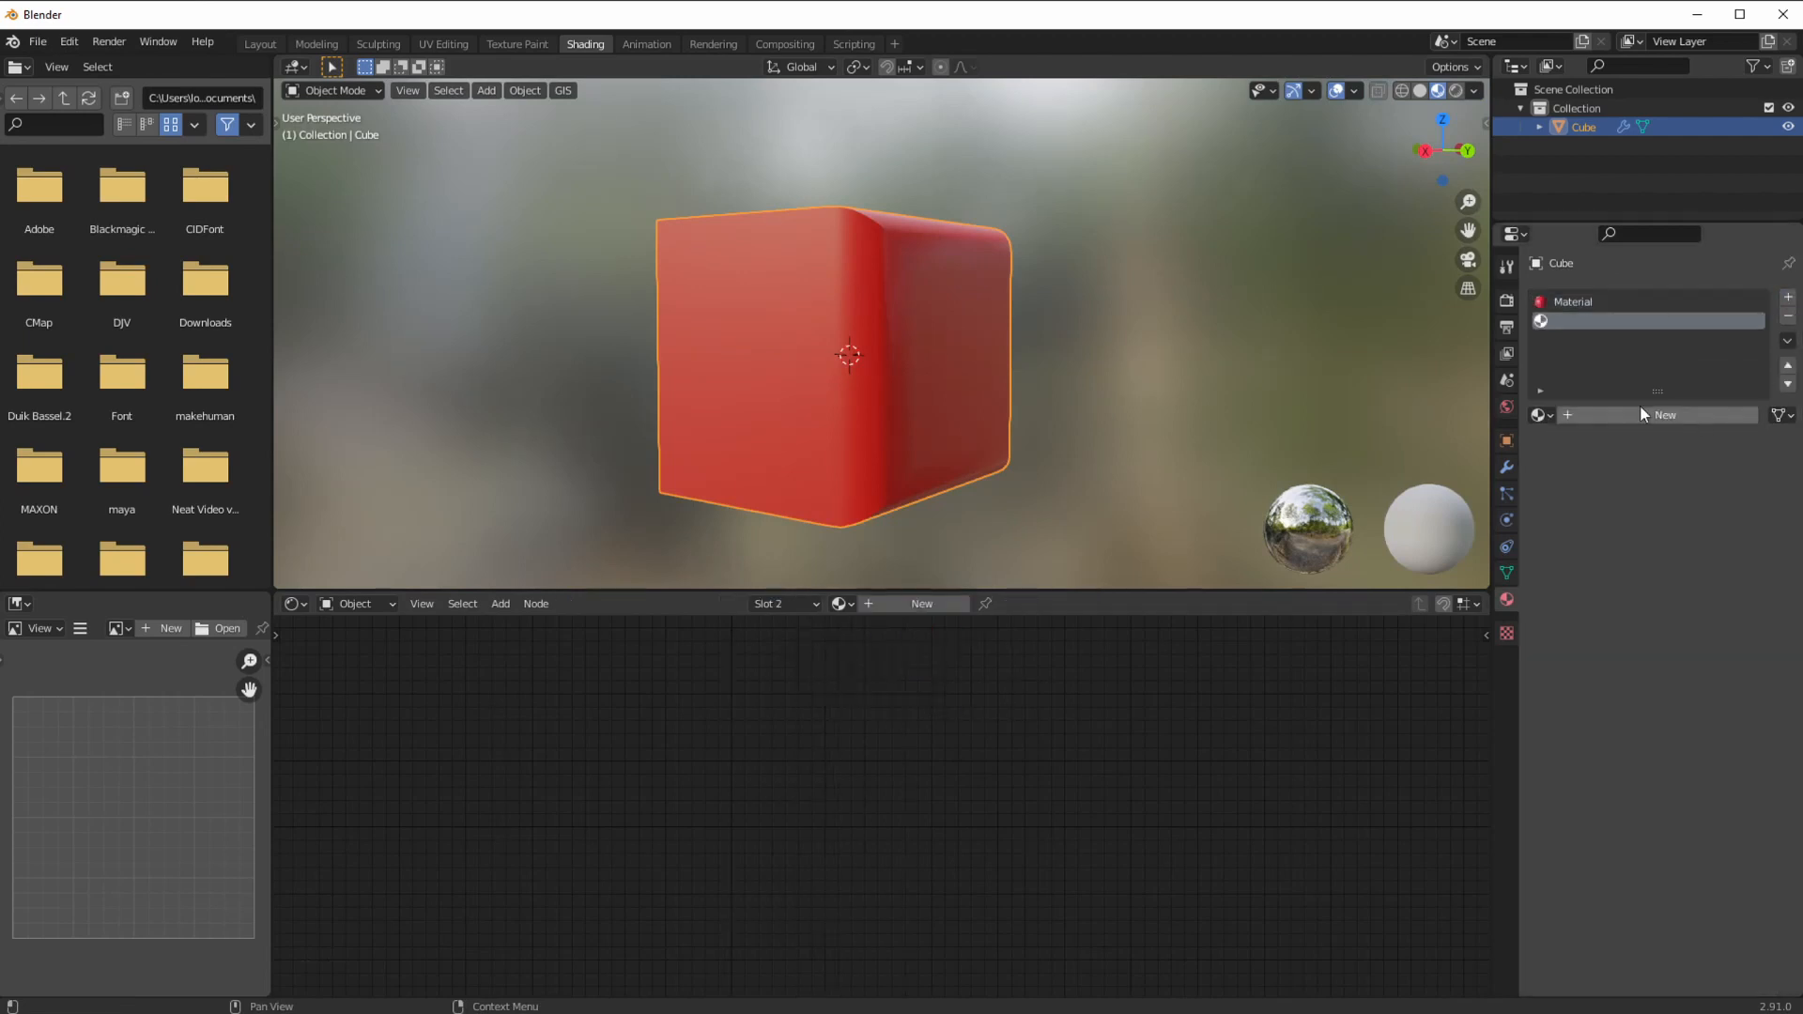
{"action": "left_click", "coordinate": [1566, 415]}
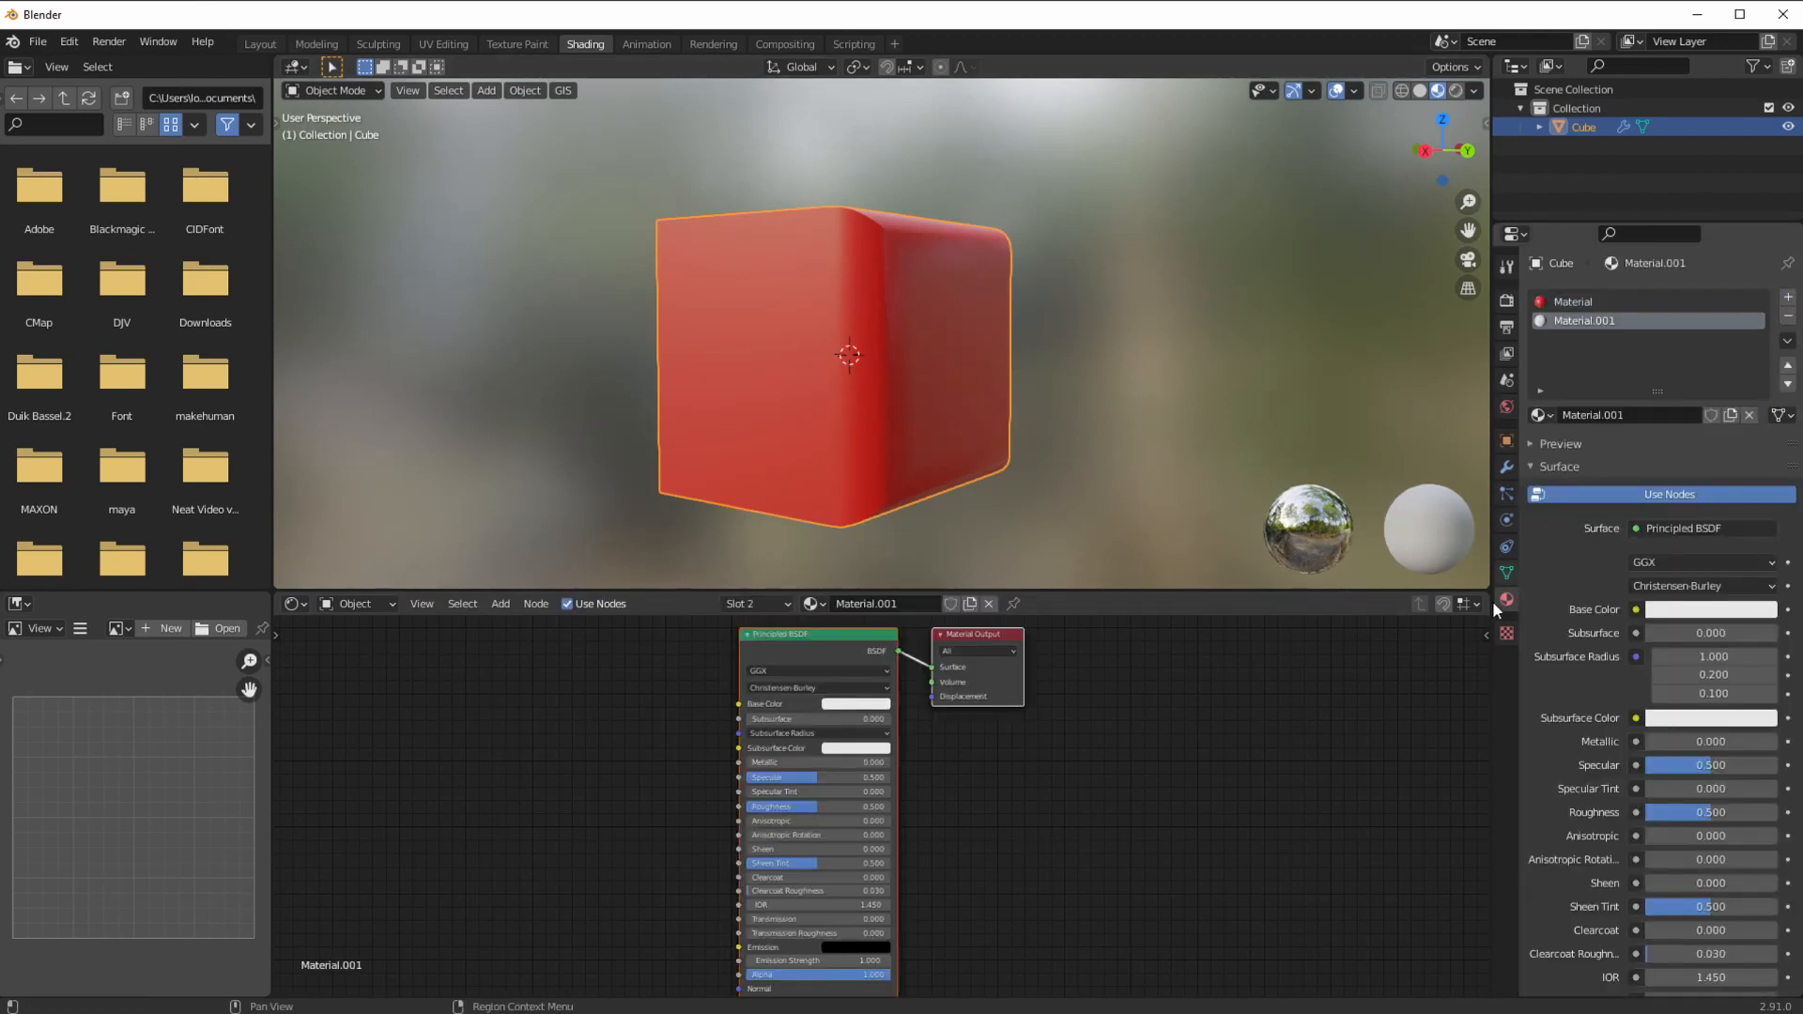
{"action": "double_click", "coordinate": [1594, 321]}
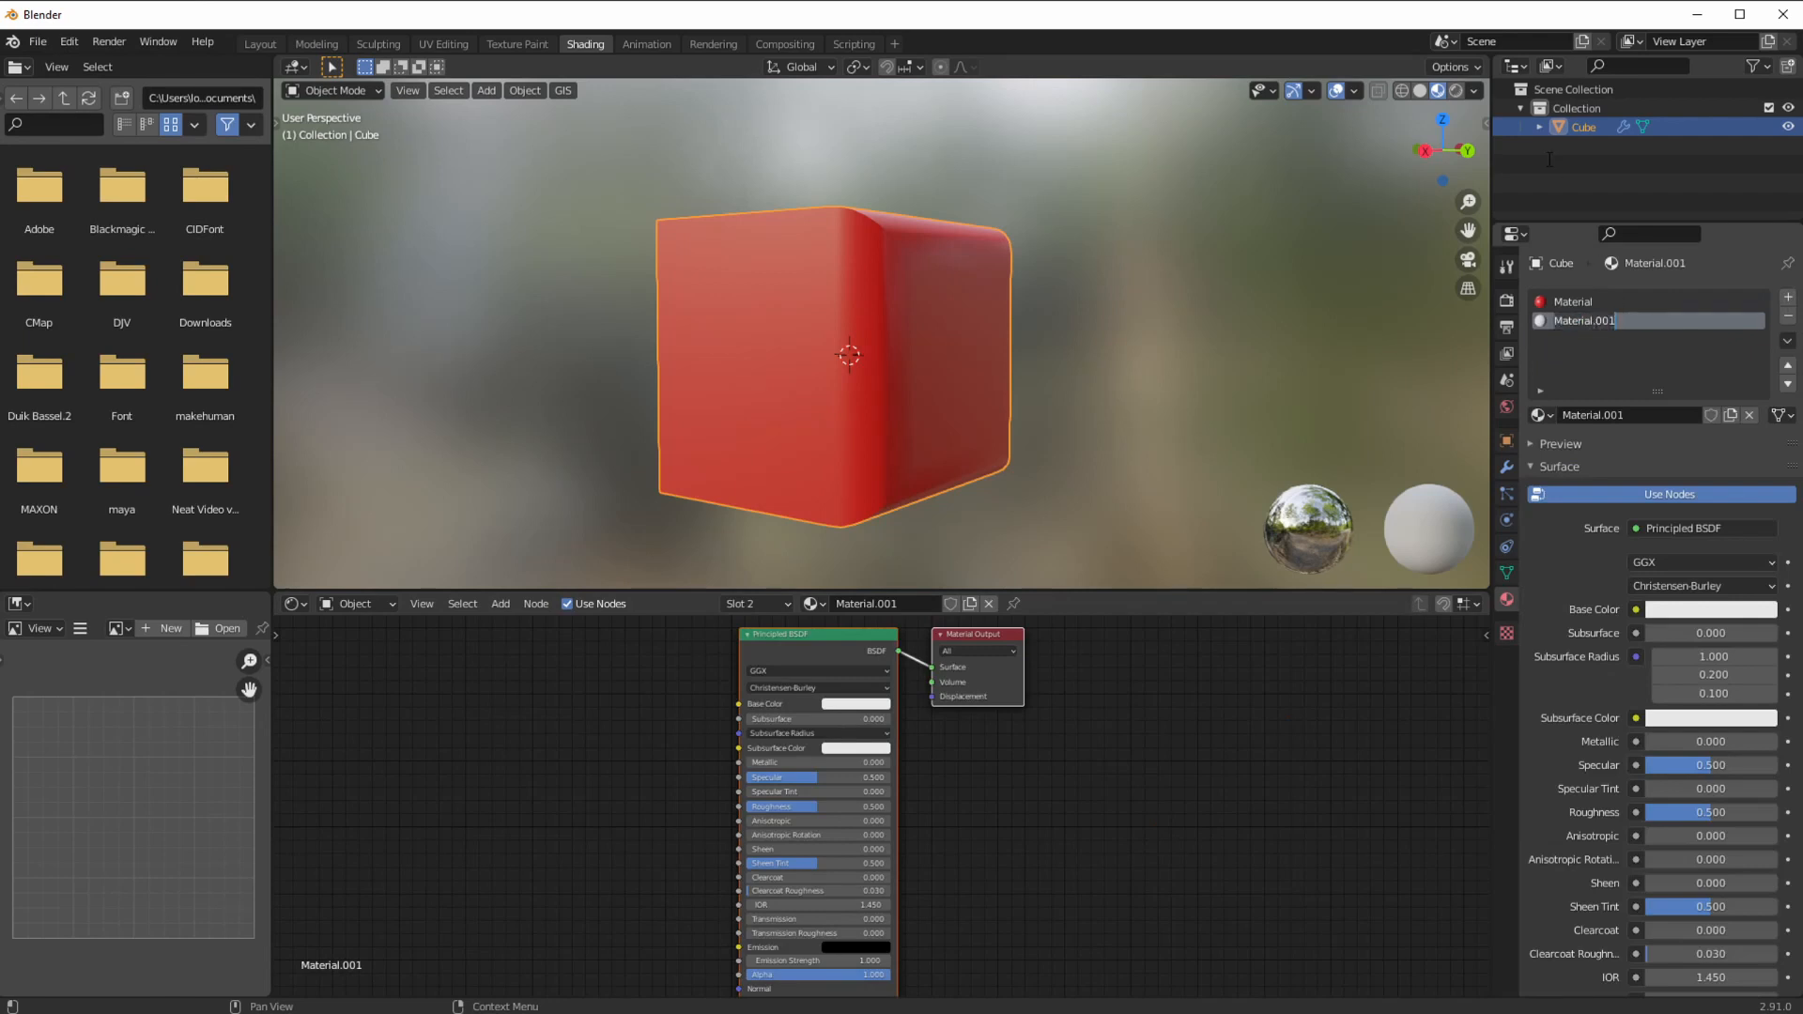
{"action": "key", "text": "Return"}
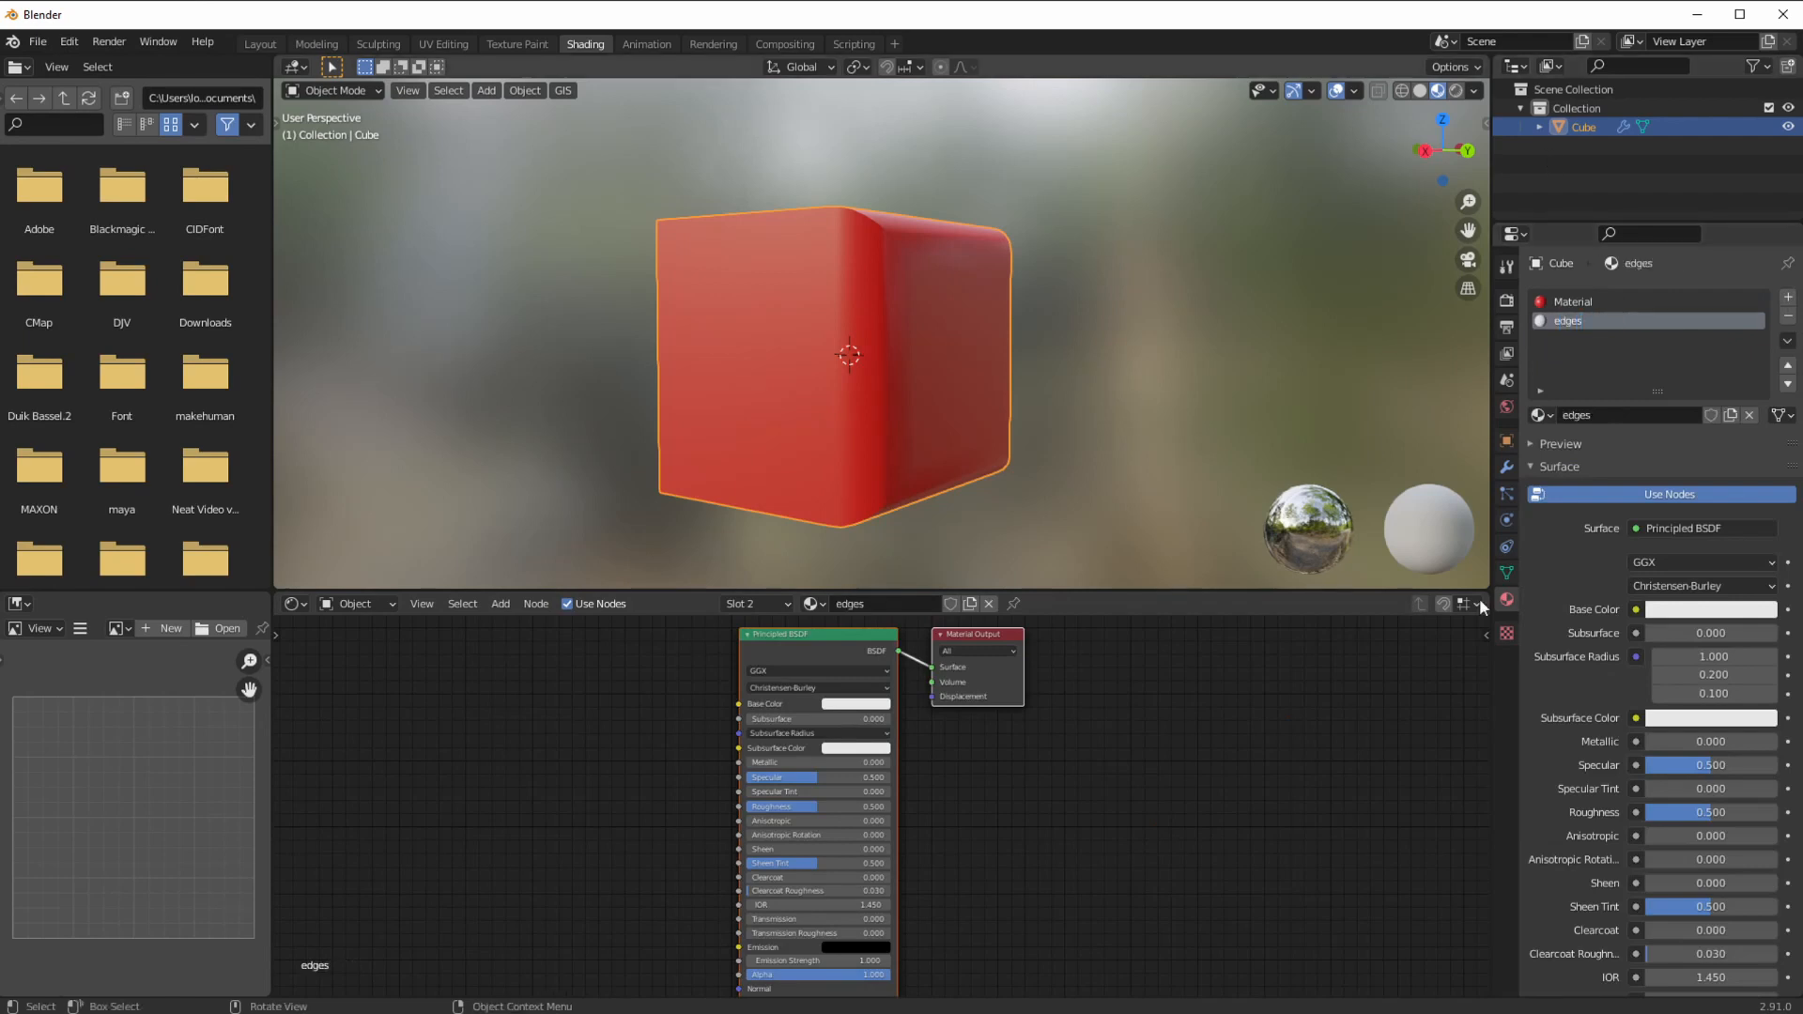
Step: Try different bevel Material Index values, ending back at -1
{"action": "left_click", "coordinate": [1505, 468]}
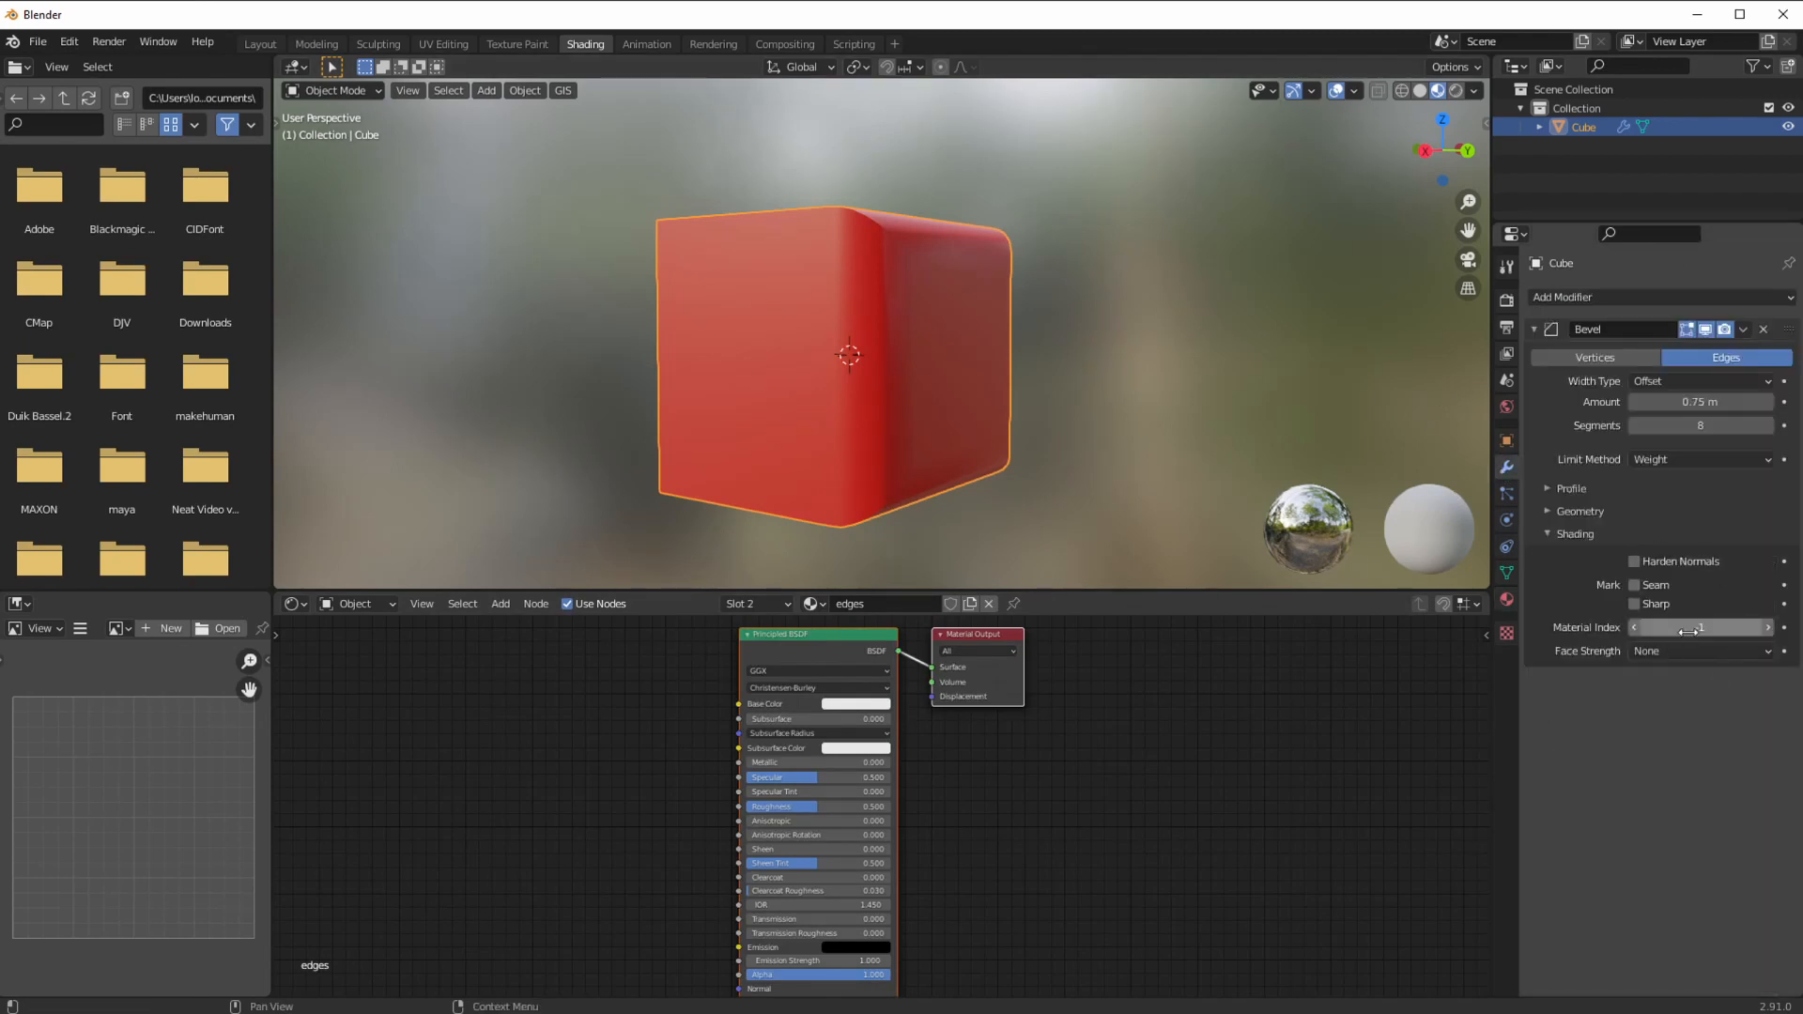
{"action": "left_click", "coordinate": [1768, 629]}
{"action": "left_click", "coordinate": [1768, 629]}
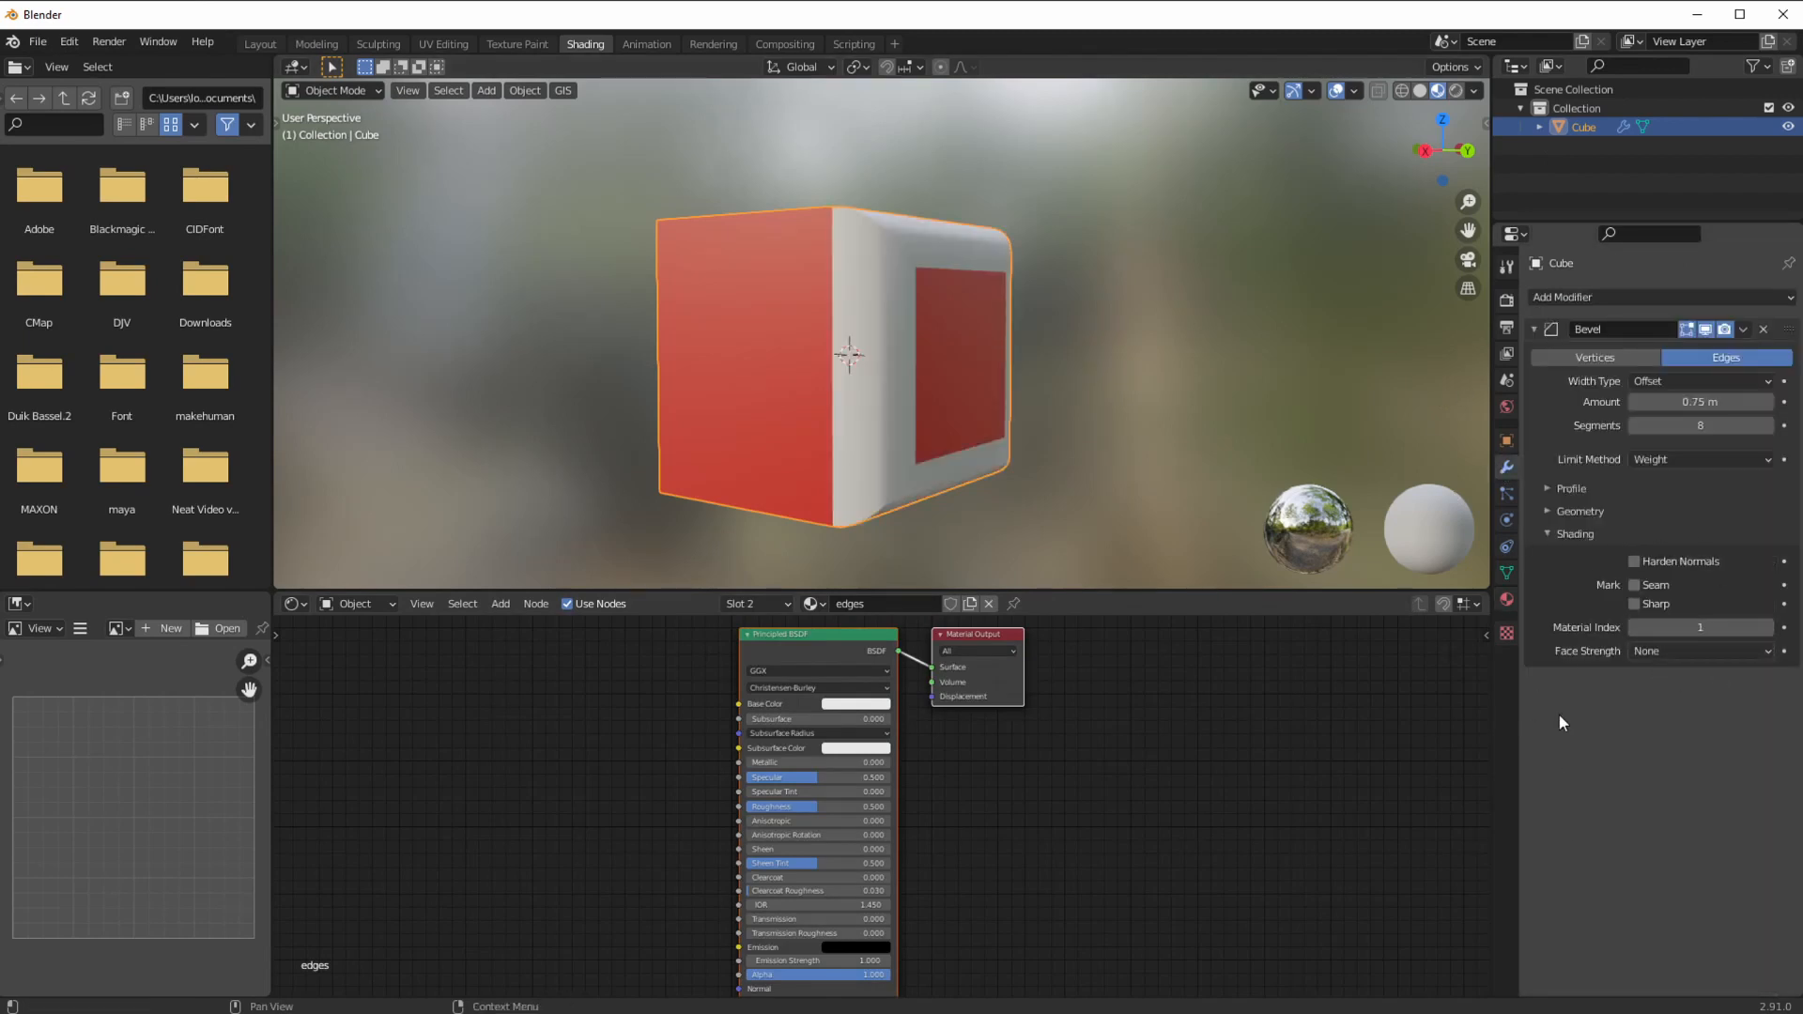
{"action": "left_click", "coordinate": [1633, 628]}
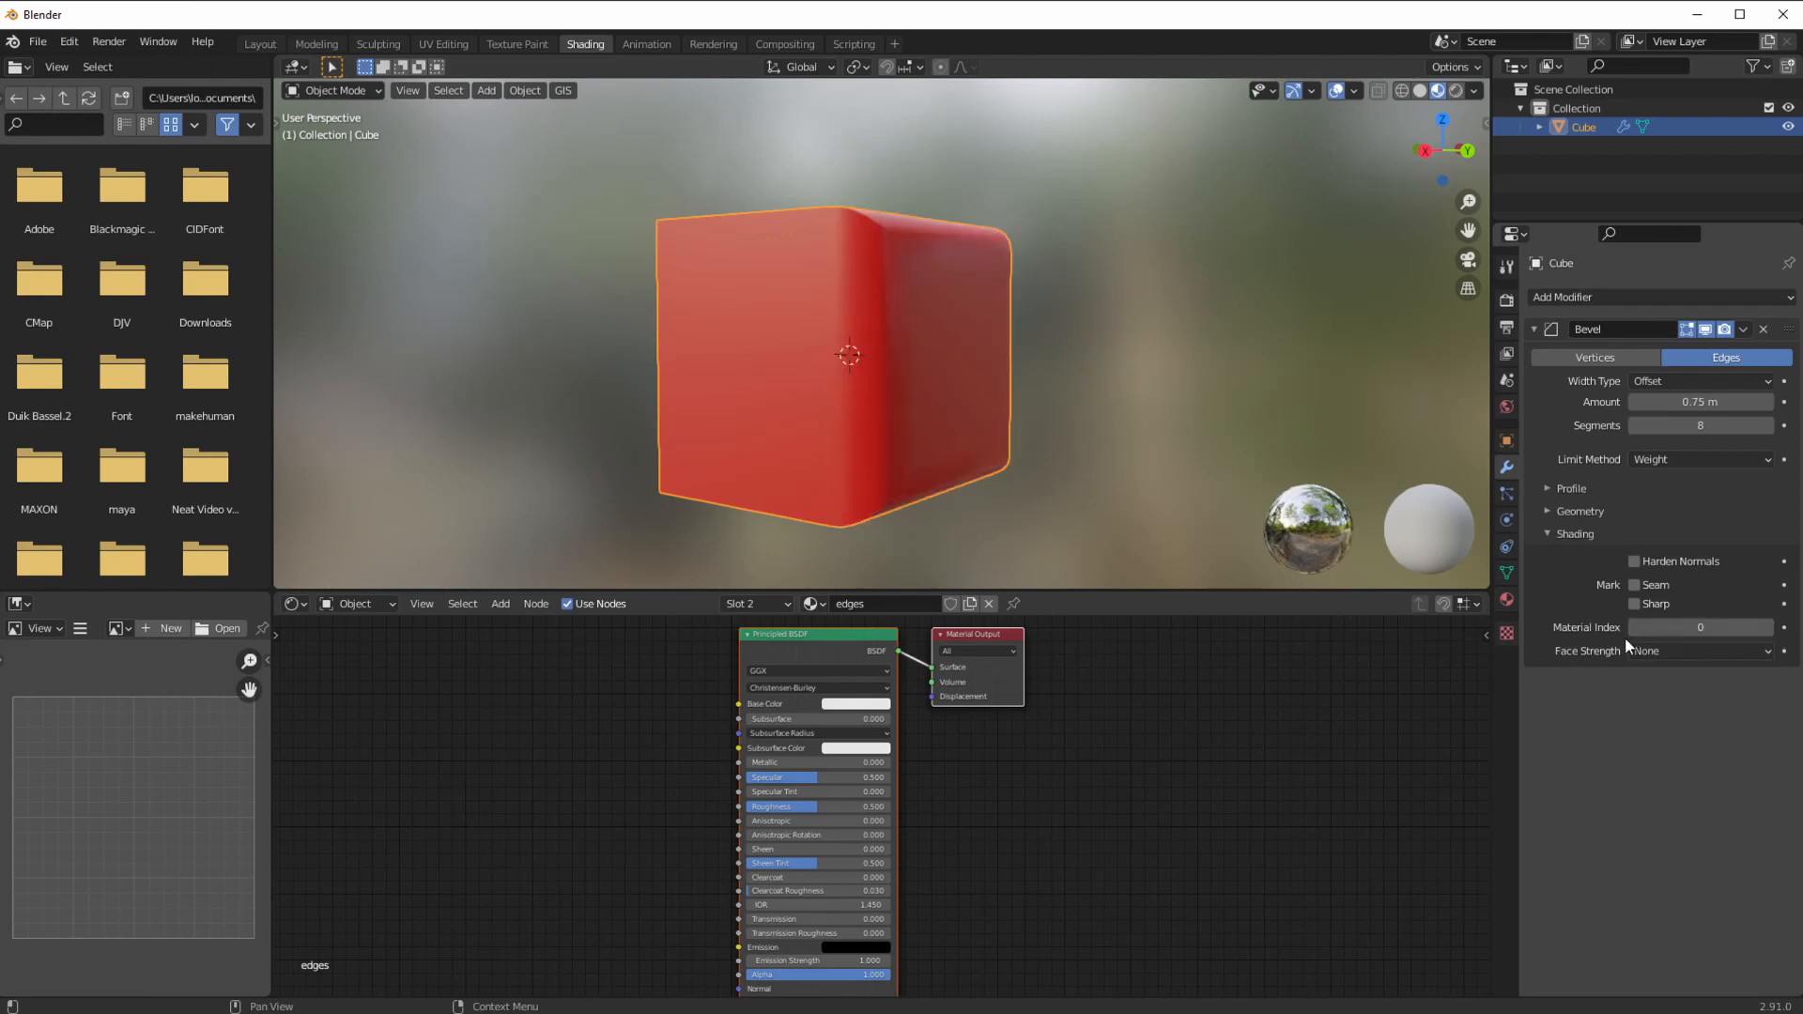
{"action": "middle_click_drag", "start_coordinate": [950, 459], "coordinate": [888, 460]}
{"action": "left_click", "coordinate": [1633, 627]}
Step: Move the edges material slot above Material in the slot order
{"action": "middle_click_drag", "start_coordinate": [968, 366], "coordinate": [806, 398]}
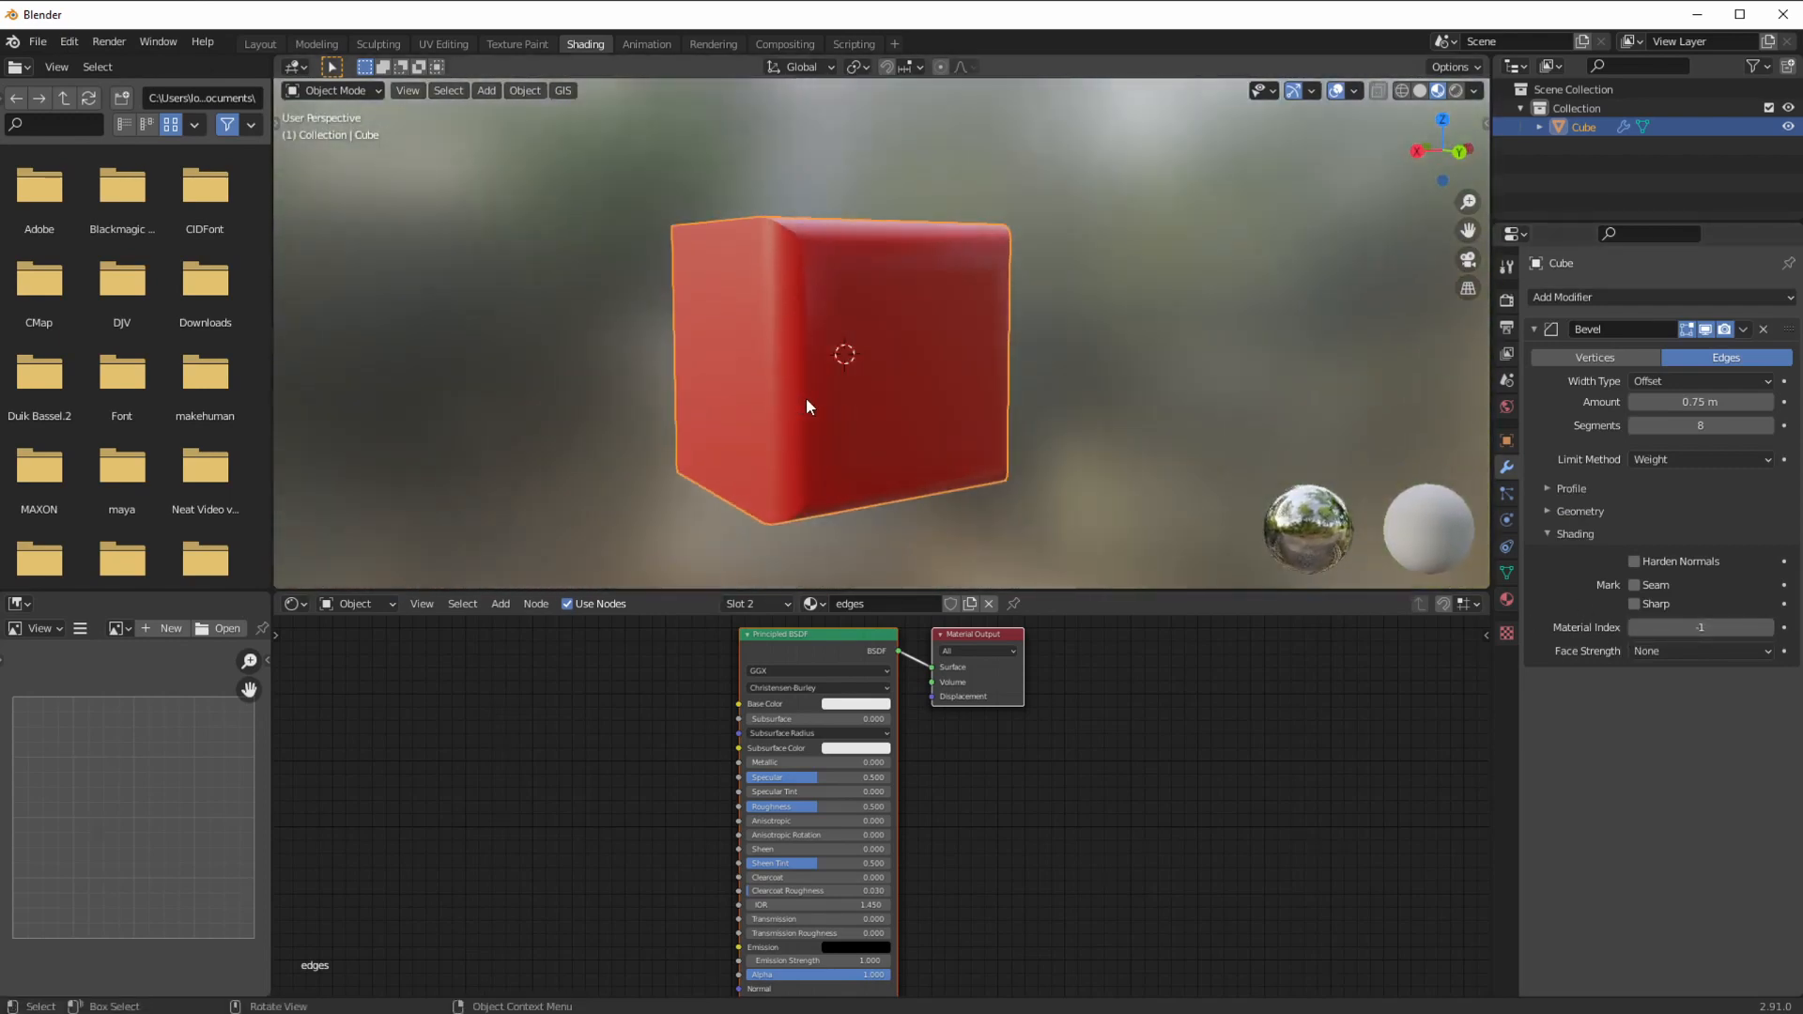
{"action": "left_click", "coordinate": [1506, 600]}
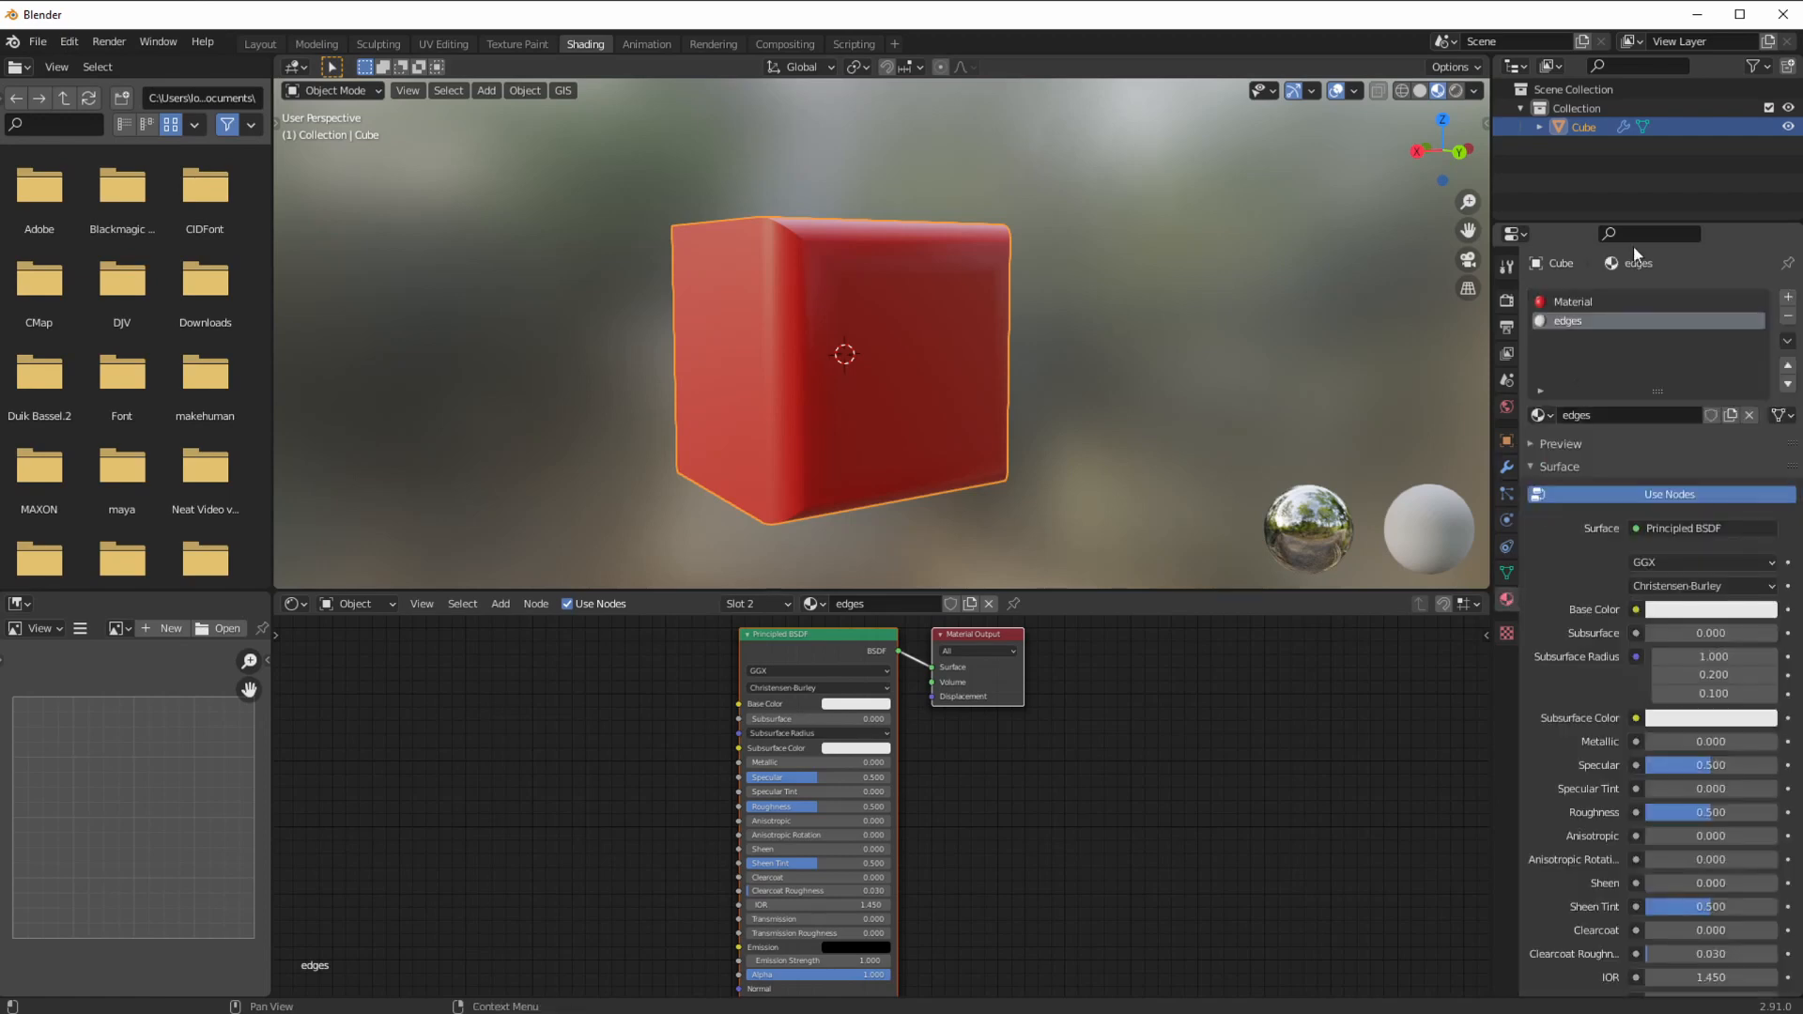
{"action": "left_click", "coordinate": [1563, 302]}
{"action": "left_click", "coordinate": [1564, 322]}
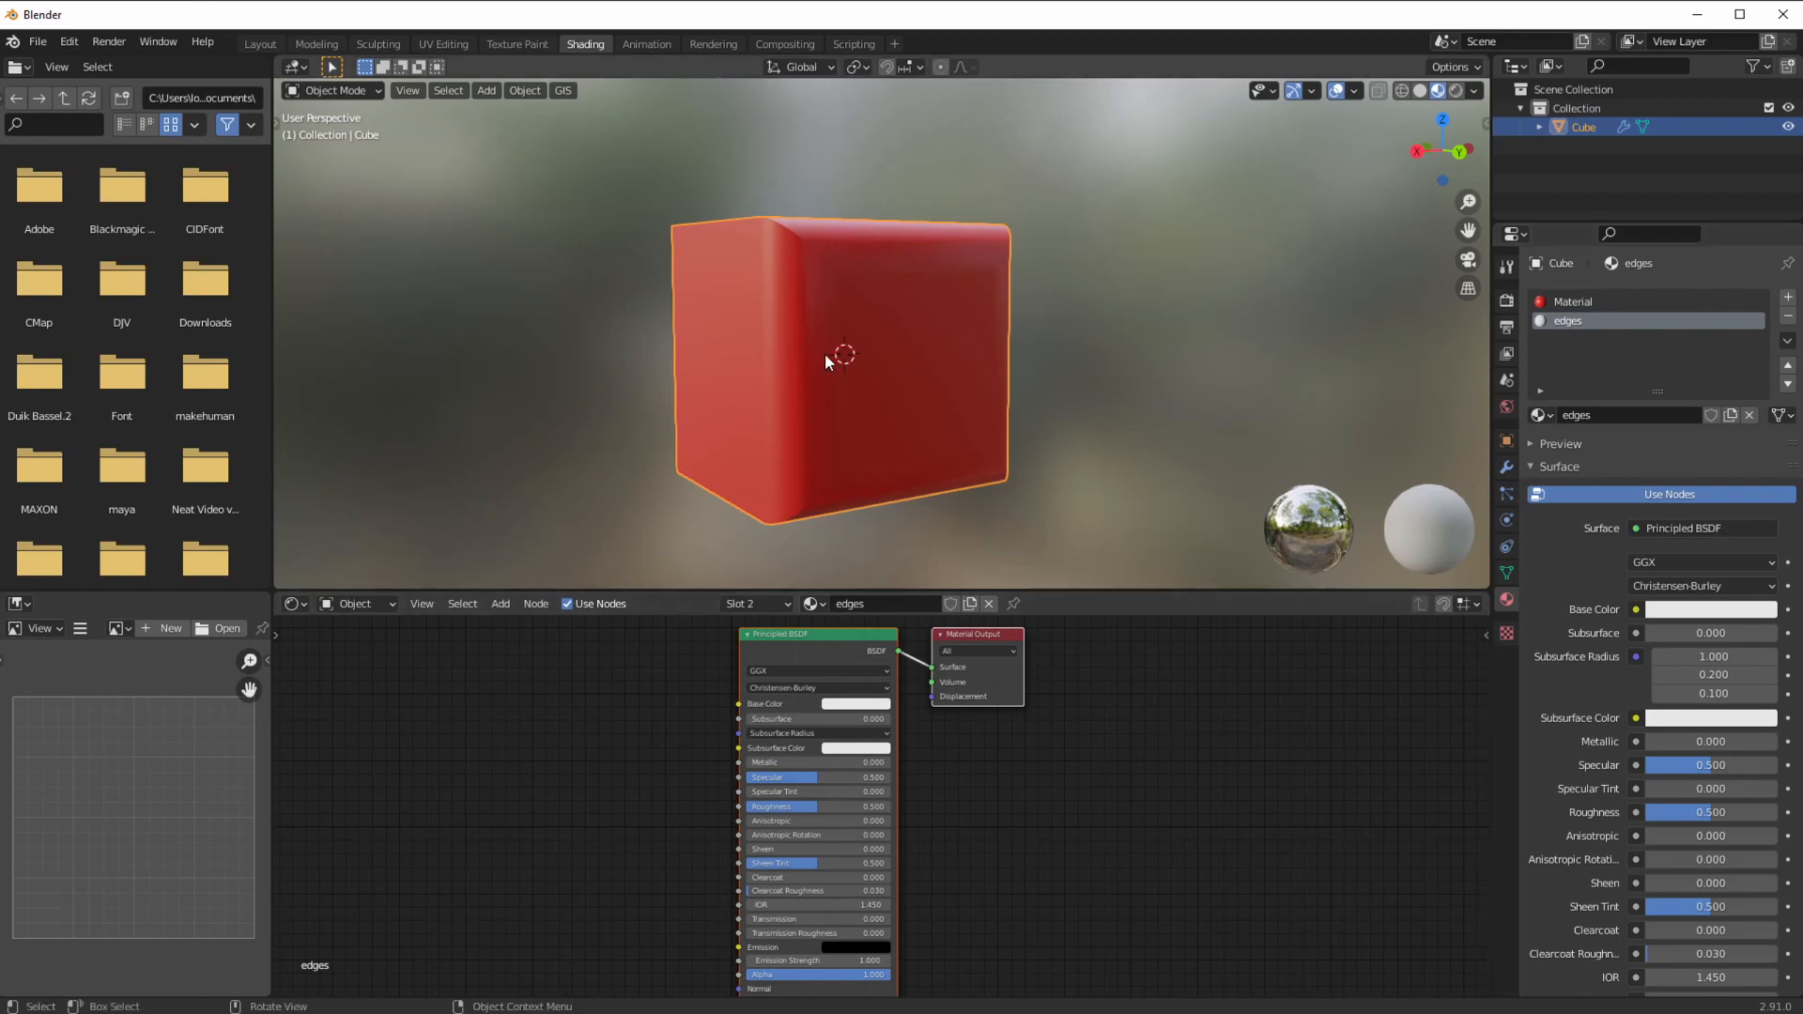
{"action": "left_click", "coordinate": [1555, 303]}
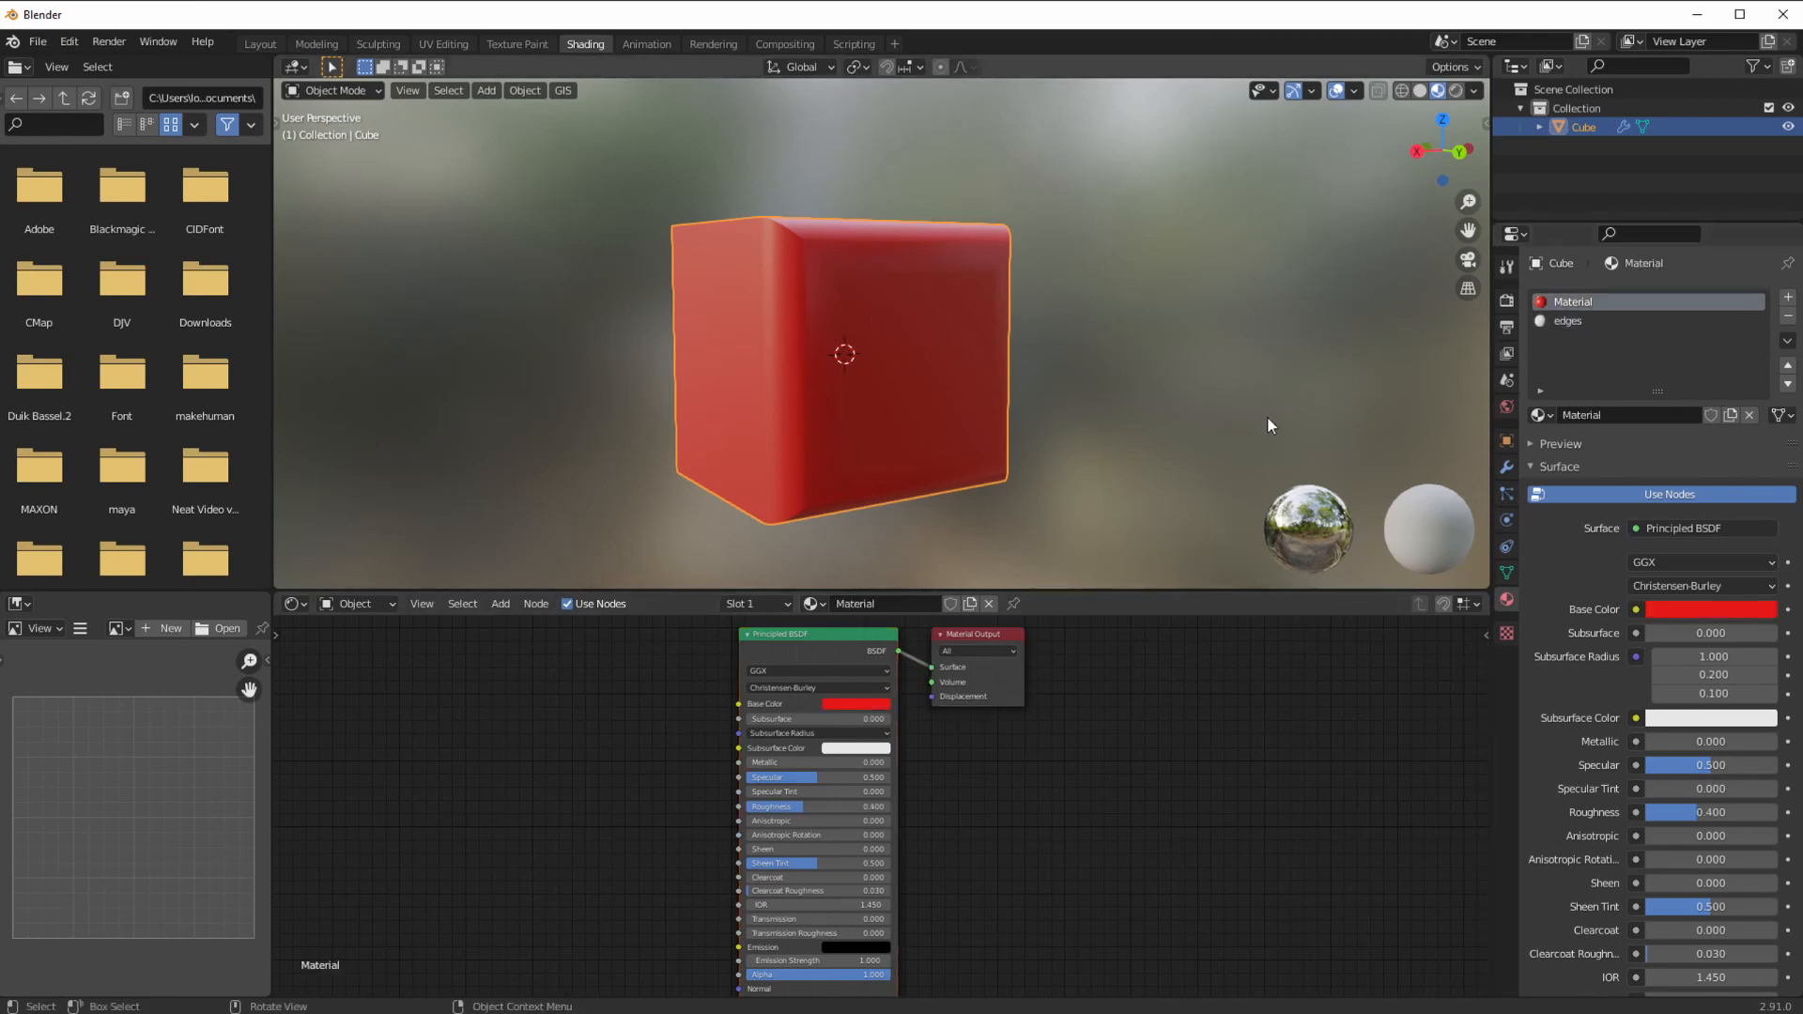
{"action": "left_click", "coordinate": [1557, 324]}
{"action": "left_click", "coordinate": [1787, 367]}
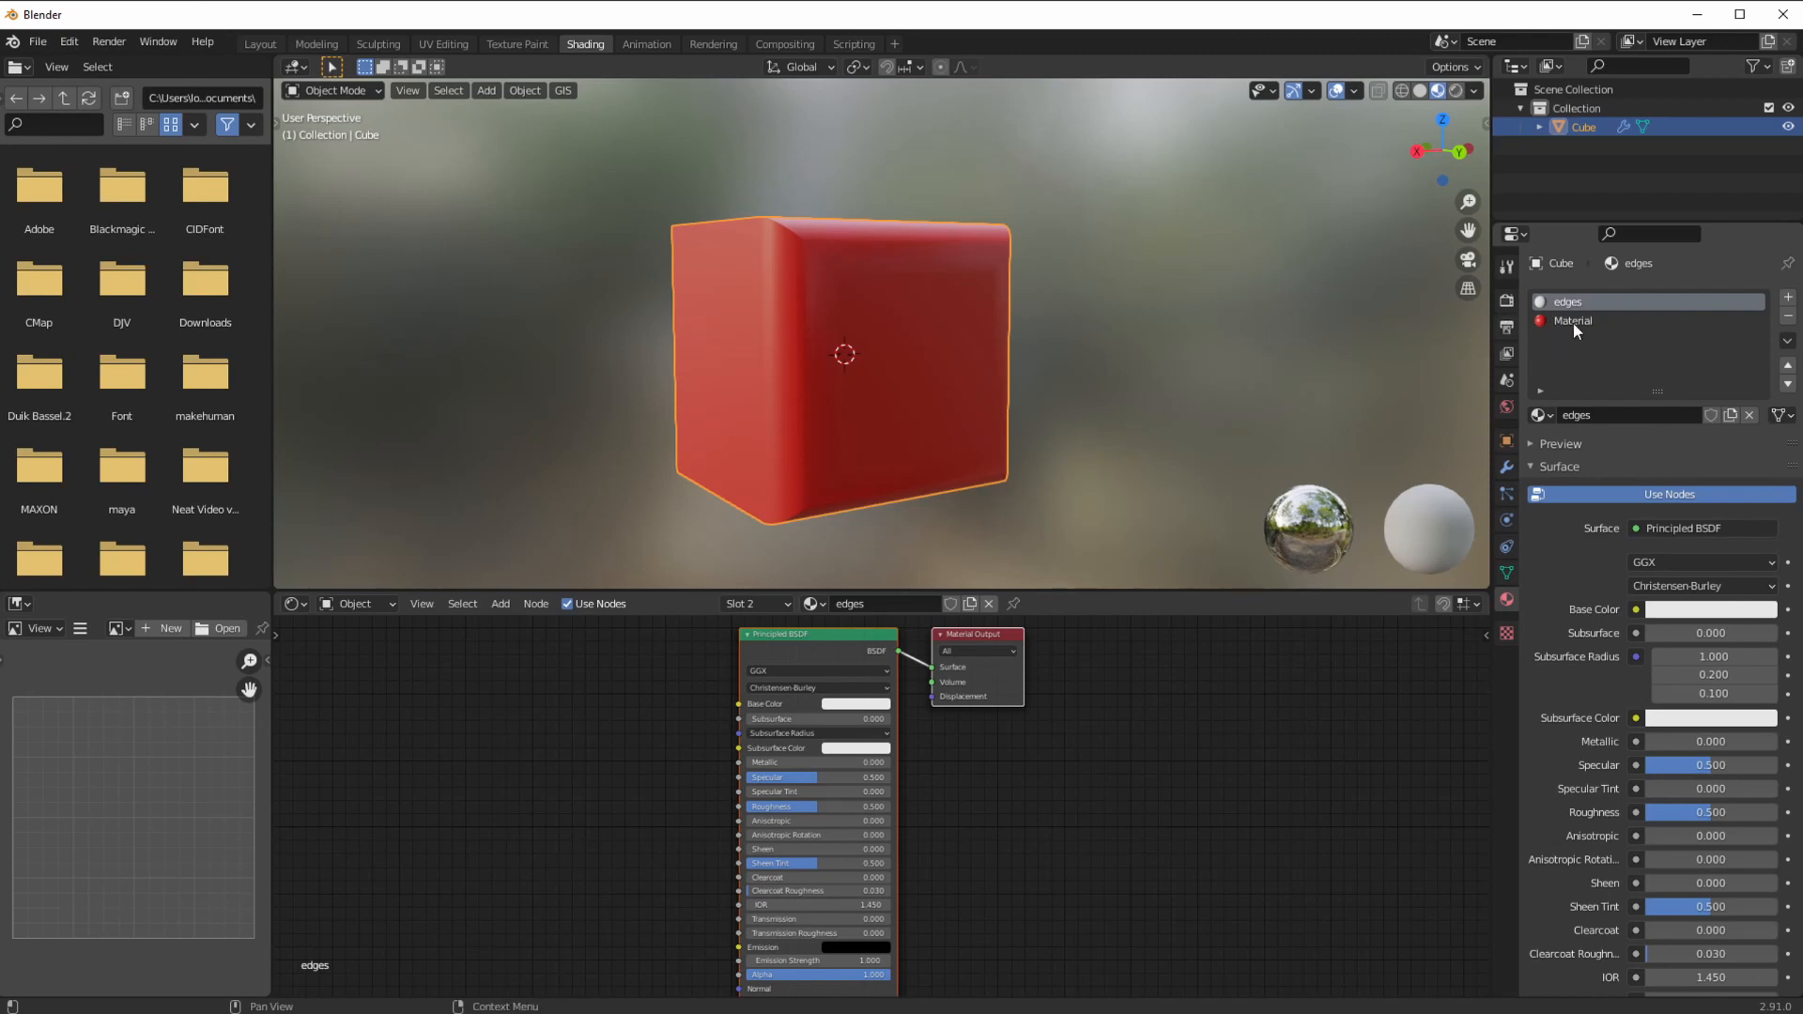
Step: Set the bevel's Material Index to 1 so bevelled edges use the white material
{"action": "left_click", "coordinate": [1506, 466]}
{"action": "middle_click_drag", "start_coordinate": [955, 341], "coordinate": [1127, 382]}
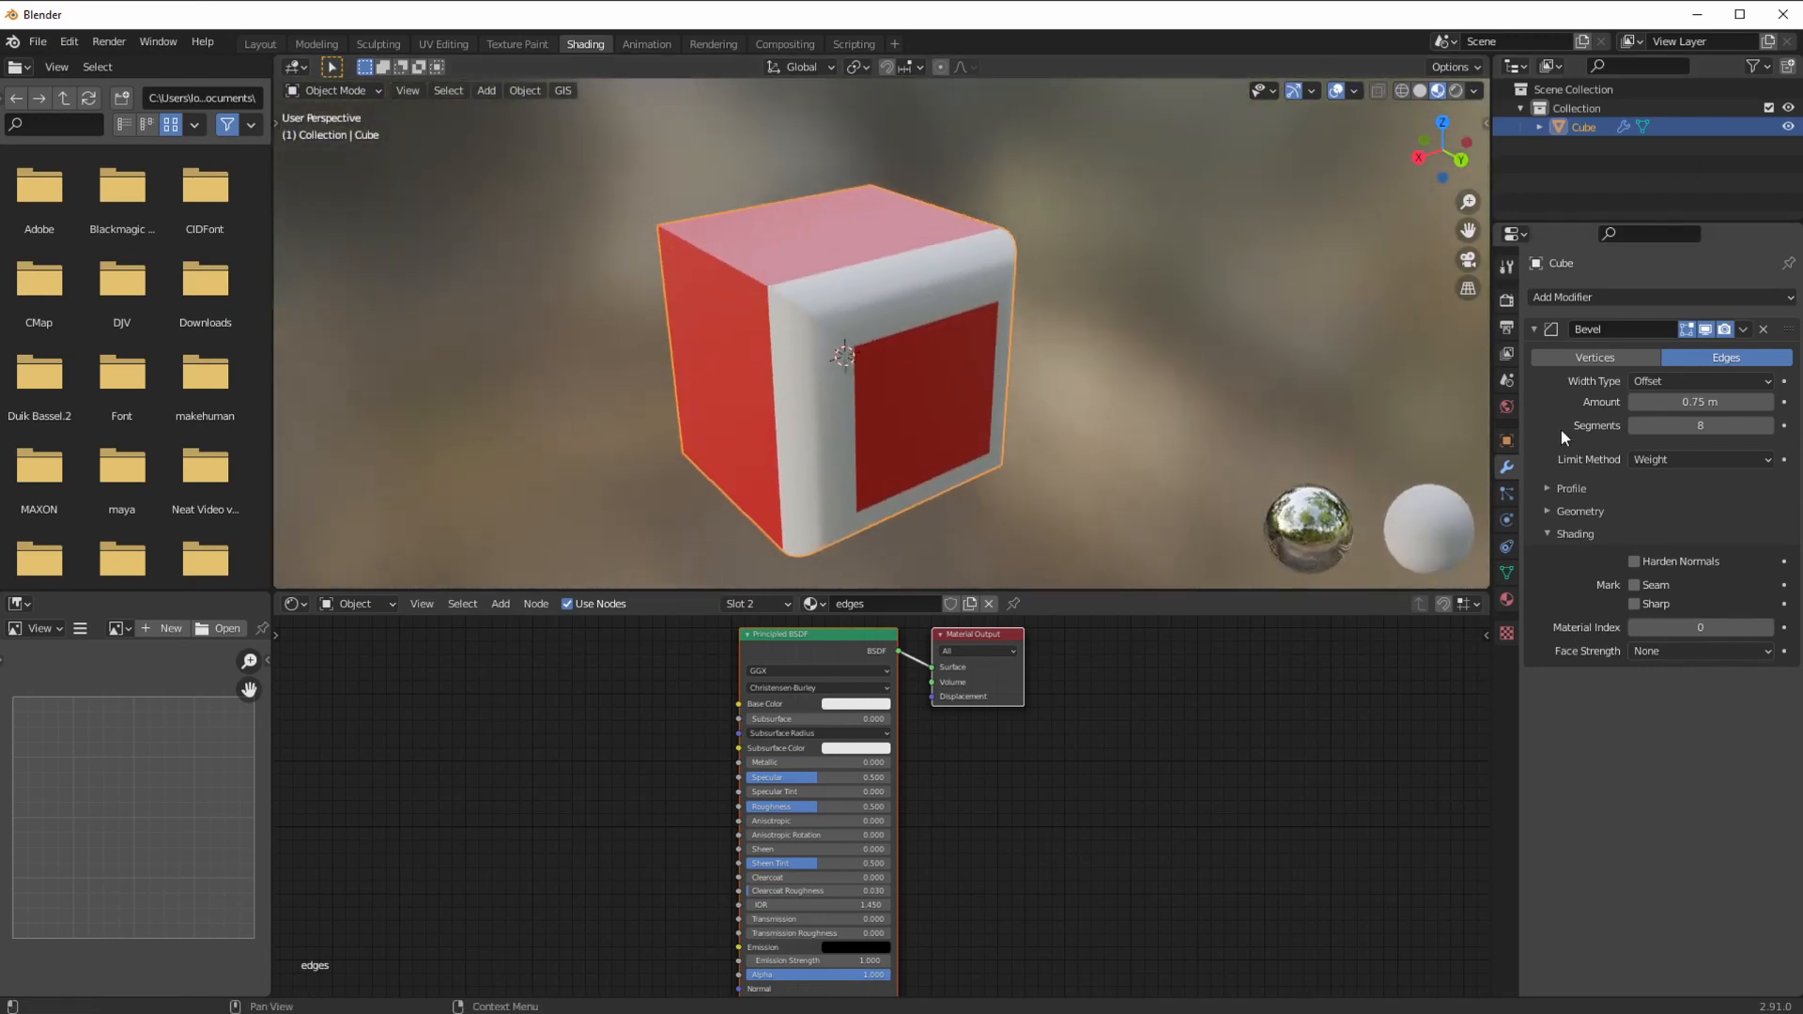
{"action": "left_click", "coordinate": [1507, 599]}
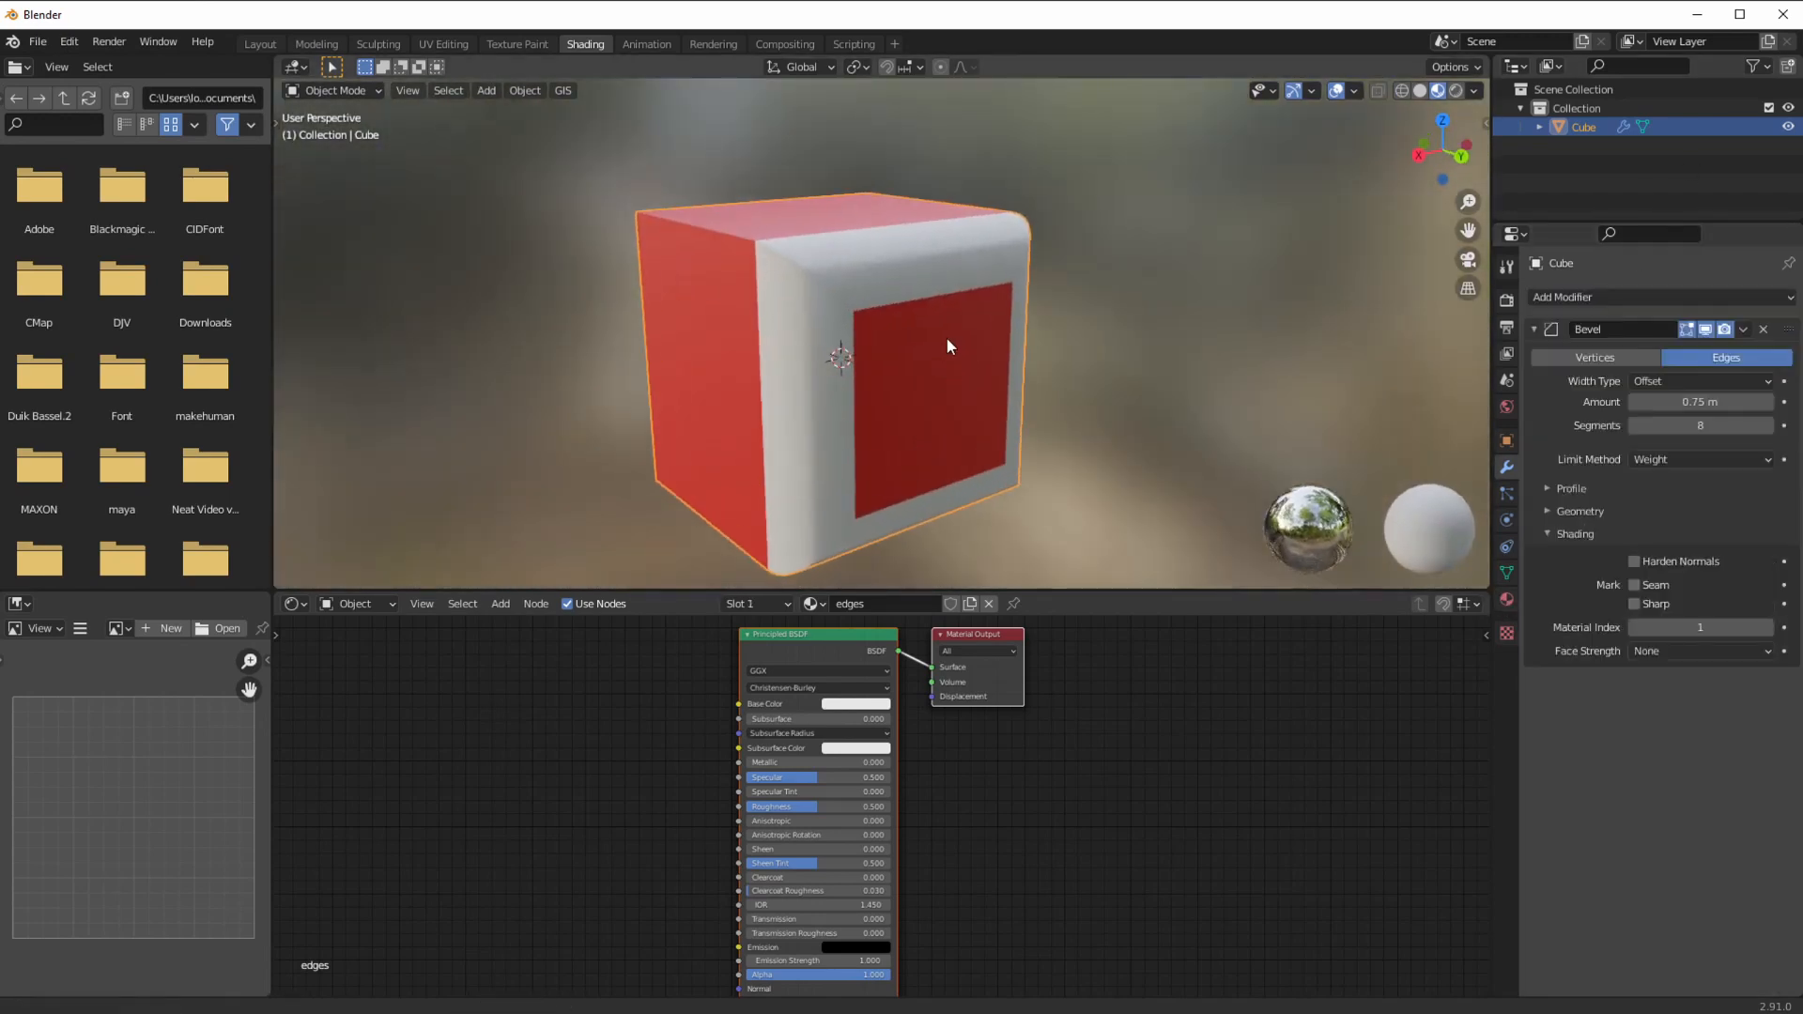
{"action": "mouse_move", "coordinate": [948, 336]}
{"action": "middle_mouse_down"}
{"action": "mouse_move", "coordinate": [924, 340]}
{"action": "mouse_move", "coordinate": [930, 326]}
{"action": "middle_mouse_up"}
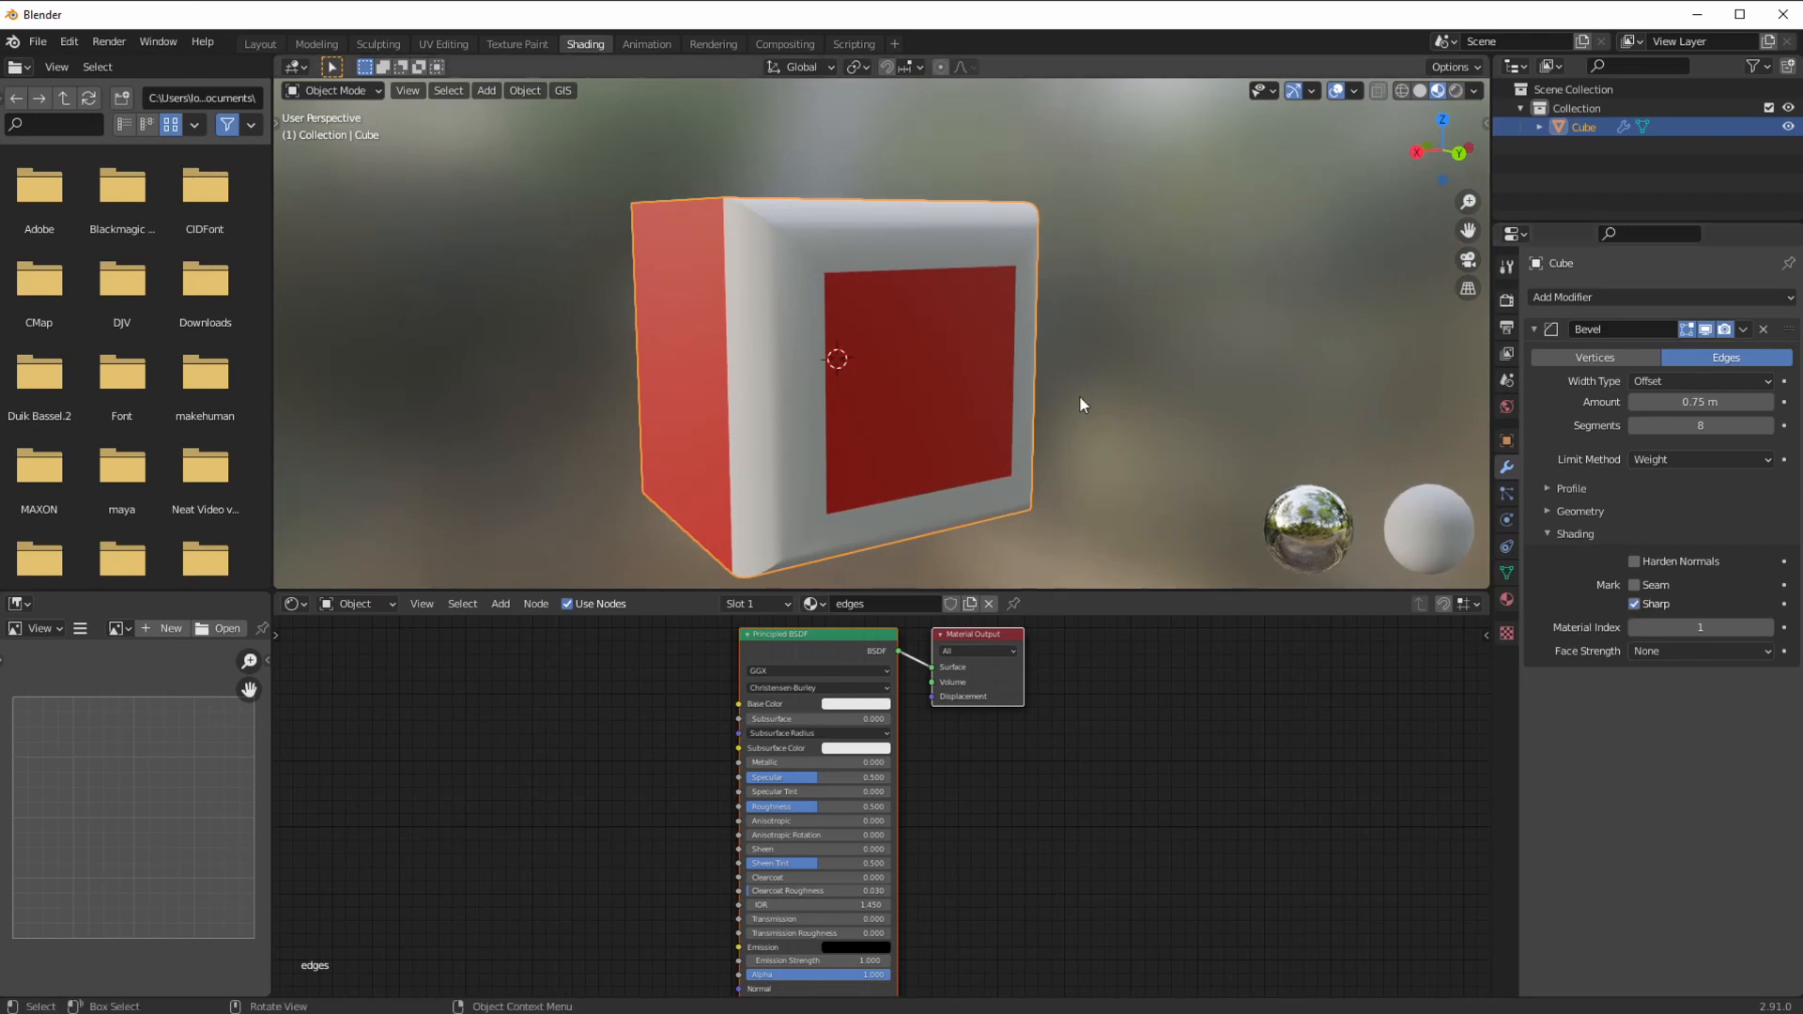
{"action": "middle_click_drag", "start_coordinate": [1079, 397], "coordinate": [1237, 442]}
Step: Enable Harden Normals and set the bevel profile shape to 0.47
{"action": "left_click", "coordinate": [1636, 563]}
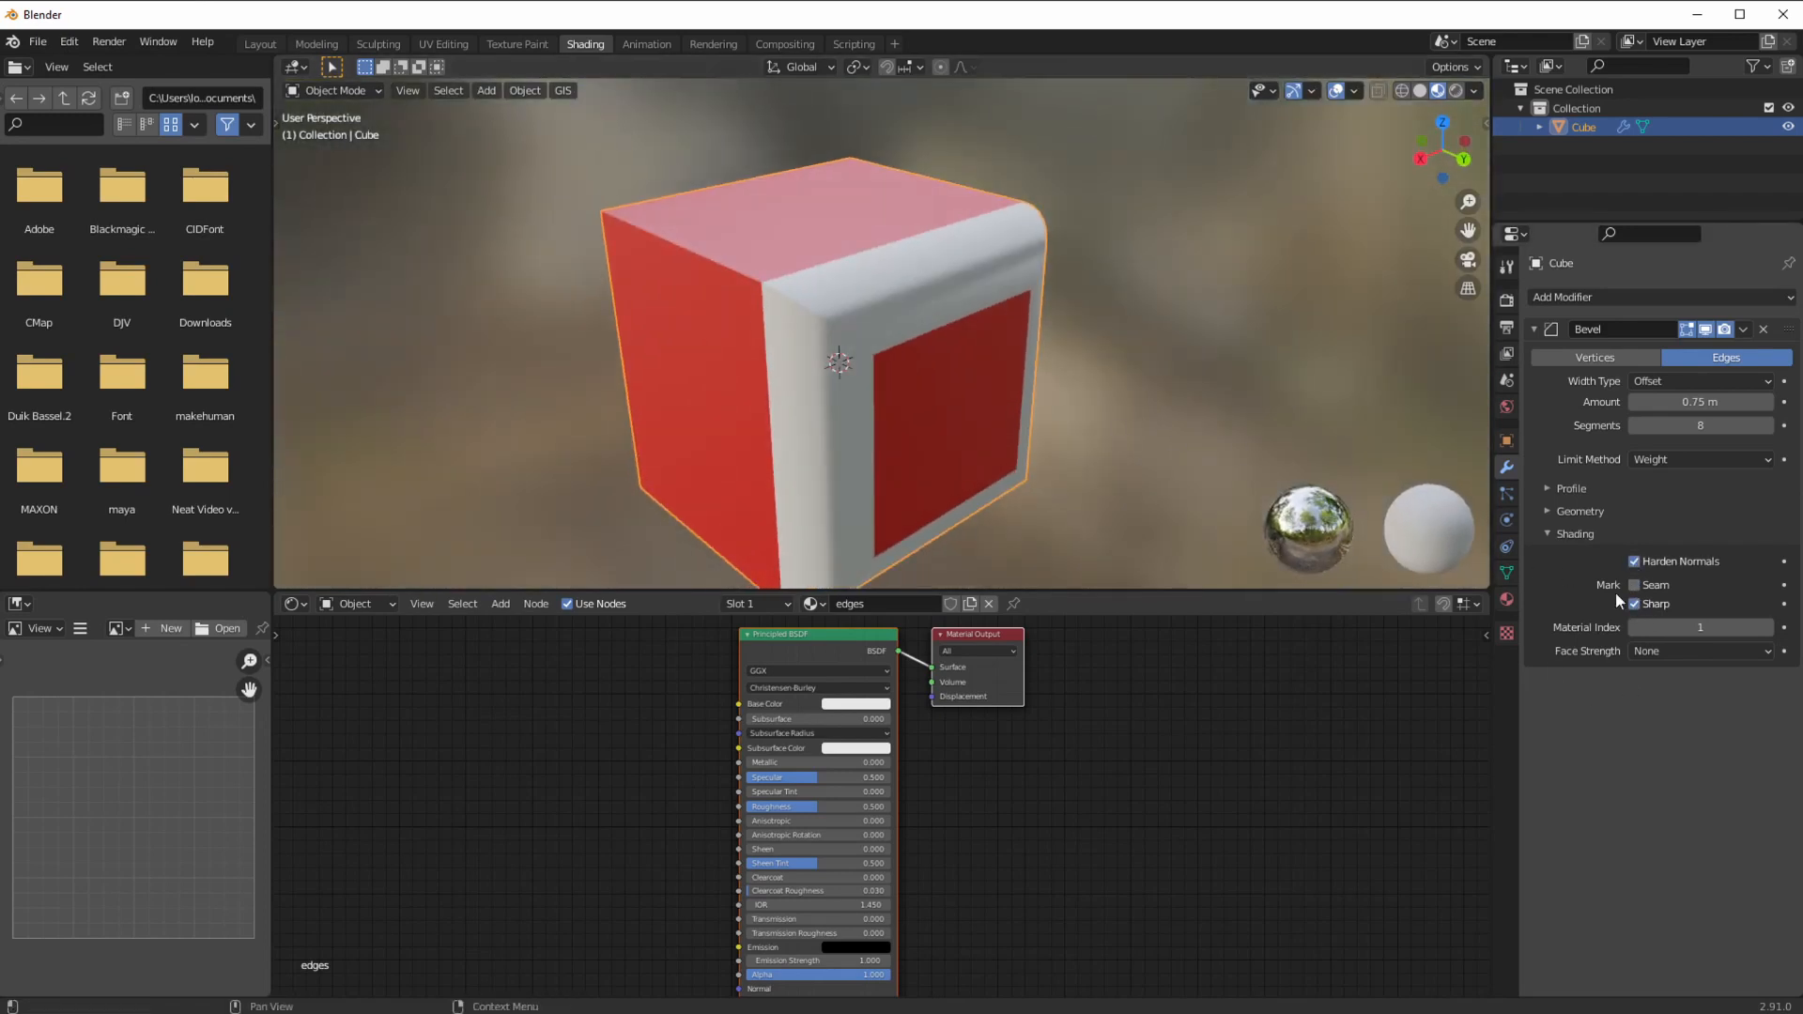
{"action": "left_click", "coordinate": [1548, 487]}
{"action": "middle_click_drag", "start_coordinate": [1469, 524], "coordinate": [1260, 462]}
{"action": "mouse_move", "coordinate": [1702, 540]}
{"action": "left_mouse_down"}
{"action": "mouse_move", "coordinate": [1667, 541]}
{"action": "mouse_move", "coordinate": [1689, 542]}
{"action": "left_mouse_up"}
{"action": "mouse_move", "coordinate": [1216, 464]}
{"action": "middle_mouse_down"}
{"action": "mouse_move", "coordinate": [1260, 450]}
{"action": "mouse_move", "coordinate": [1239, 447]}
{"action": "middle_mouse_up"}
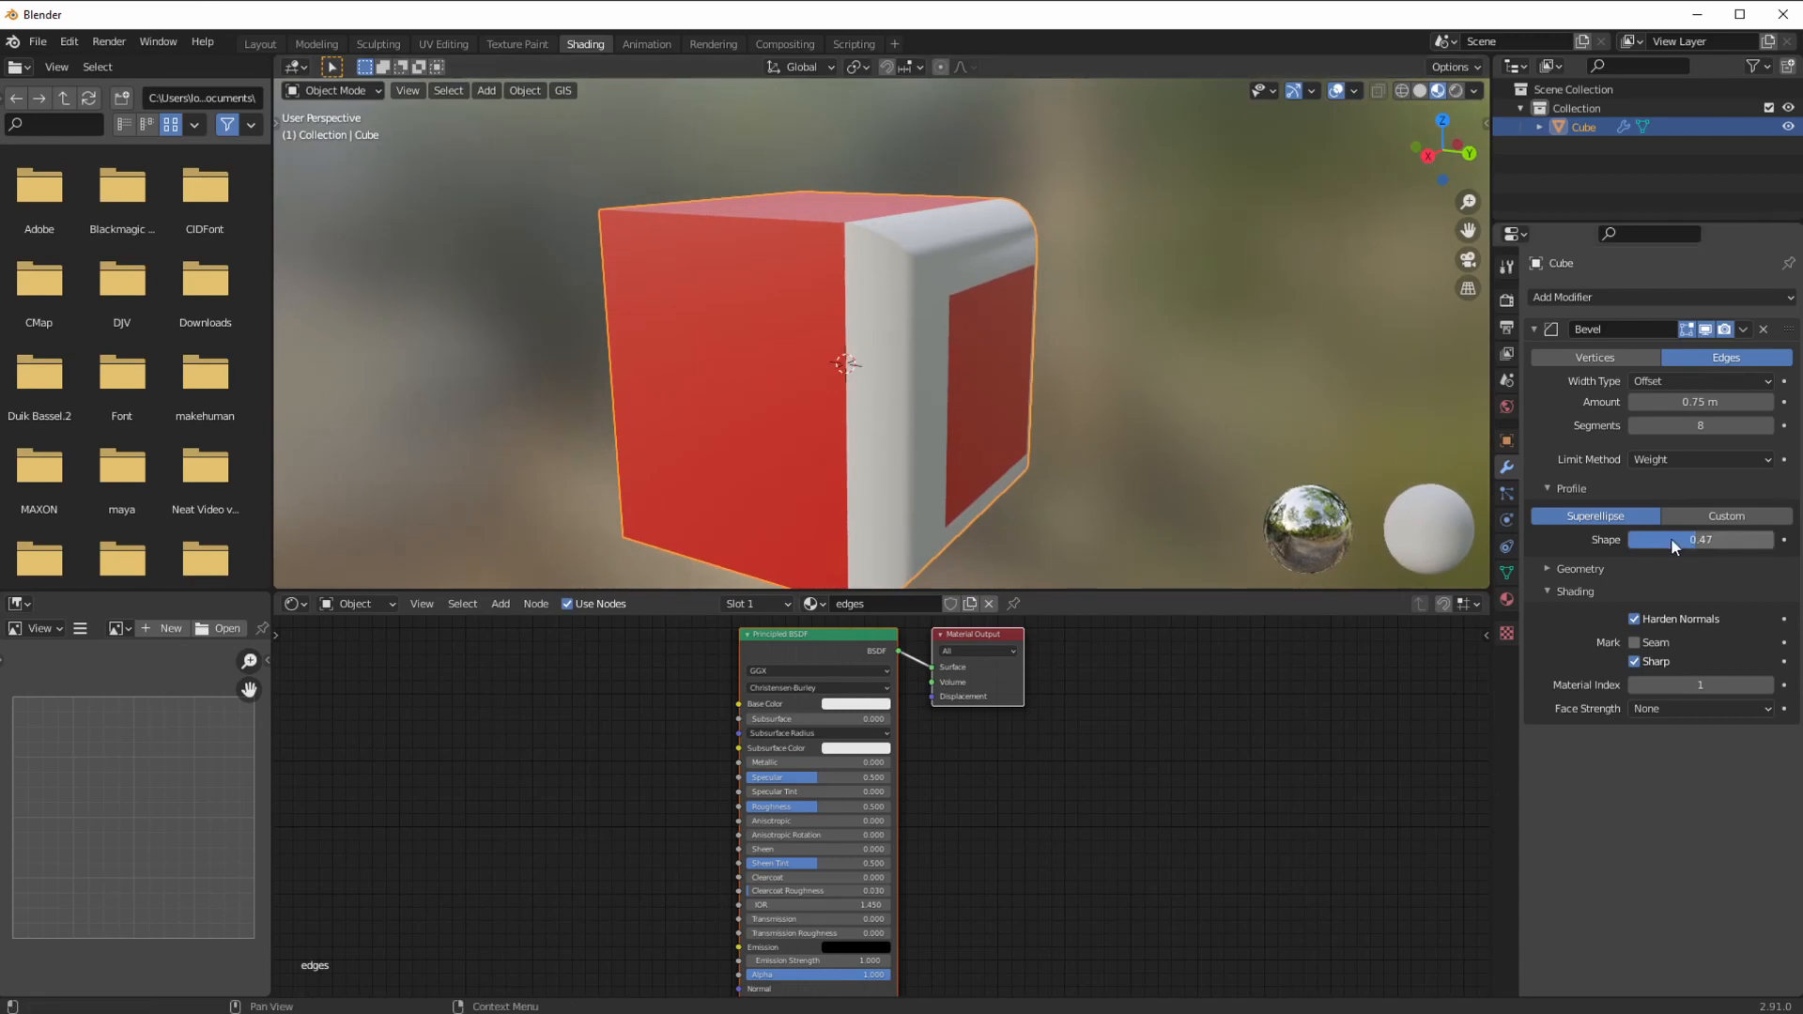
Step: Test the bevel profile shape at values from 0.19 up to 1.00
{"action": "middle_click_drag", "start_coordinate": [1052, 376], "coordinate": [1115, 359]}
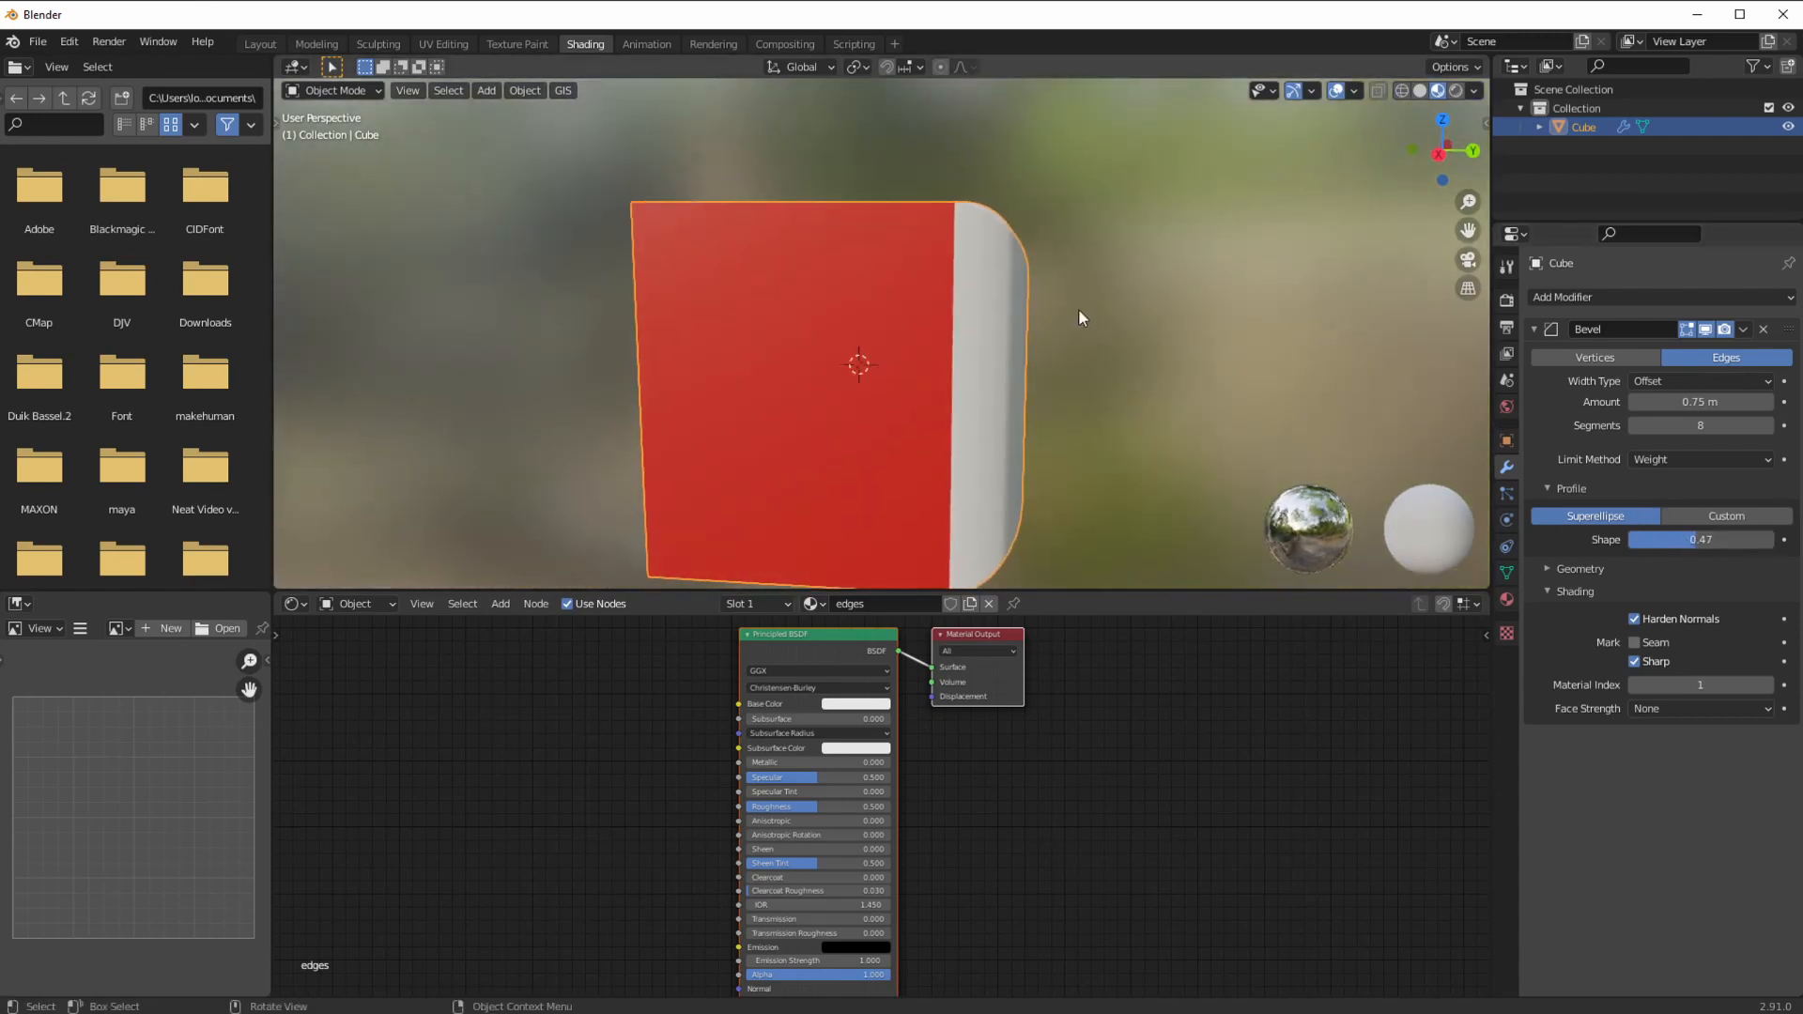
{"action": "left_click_drag", "start_coordinate": [1685, 539], "coordinate": [1753, 541]}
{"action": "middle_click_drag", "start_coordinate": [1226, 315], "coordinate": [1119, 320]}
{"action": "left_click_drag", "start_coordinate": [1713, 540], "coordinate": [1748, 540]}
{"action": "middle_click_drag", "start_coordinate": [1305, 324], "coordinate": [1236, 324]}
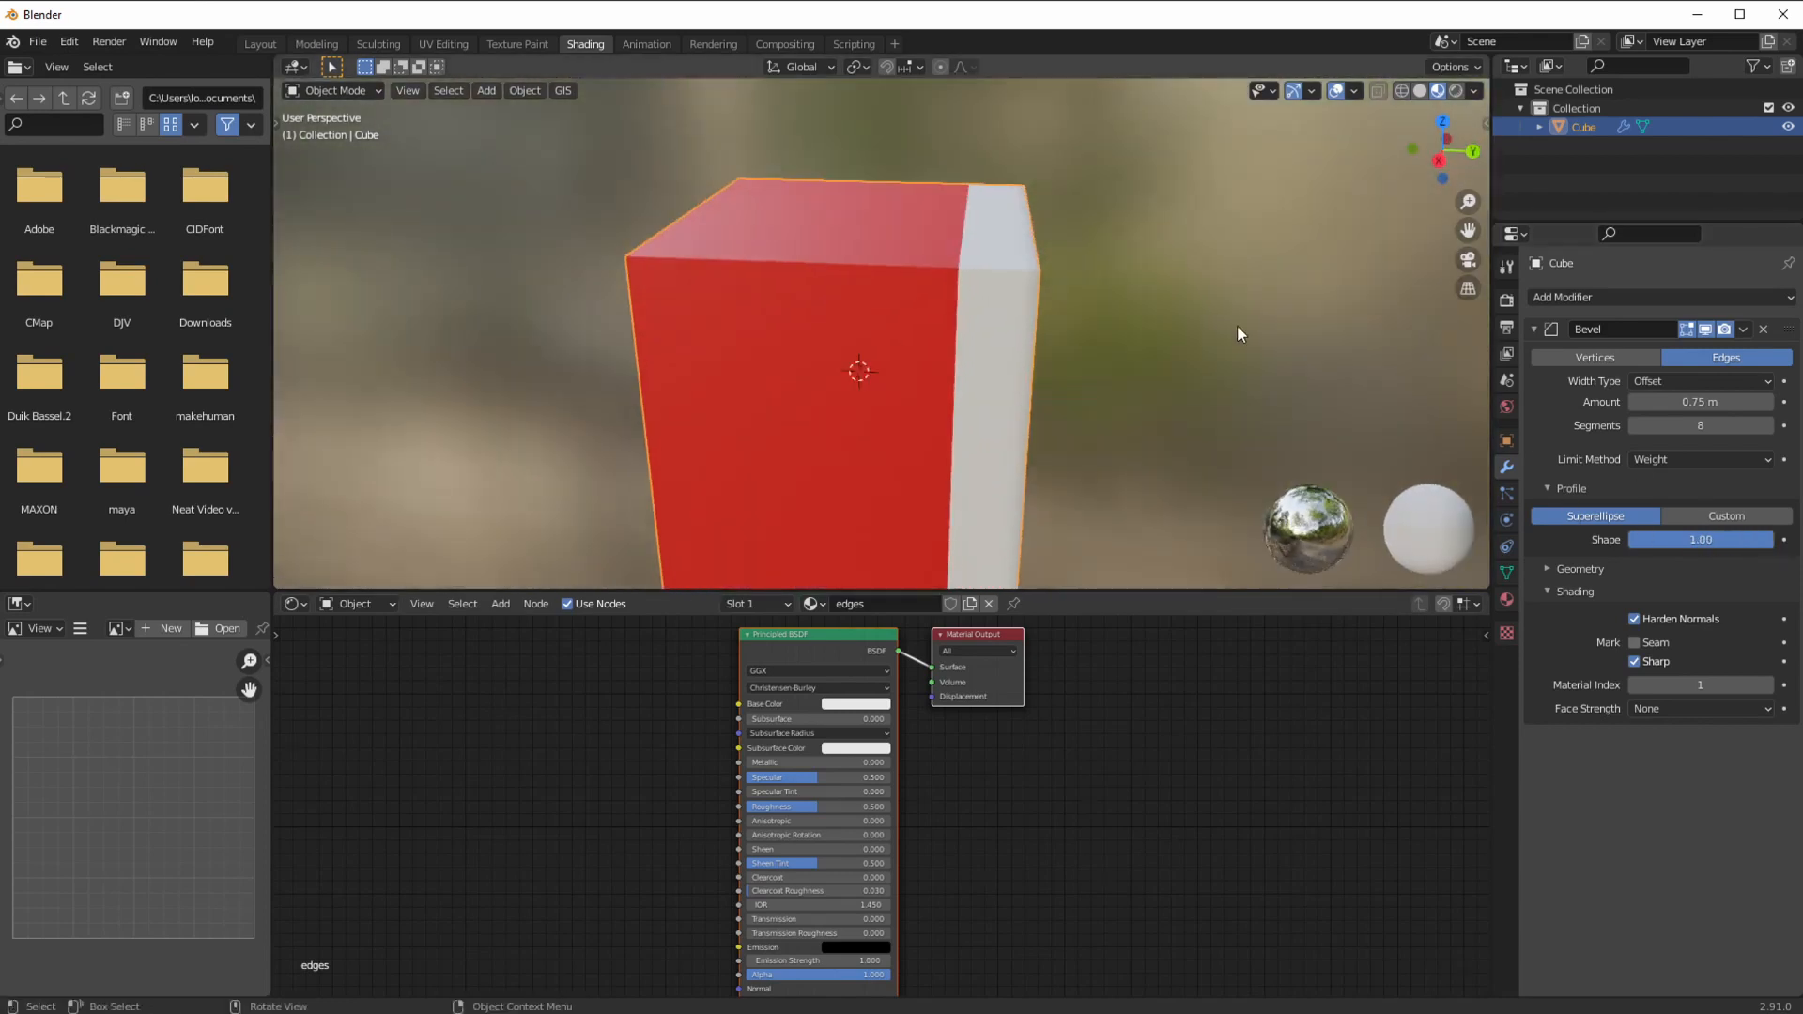
Step: Turn on the wireframe overlay and lower the bevel shape to about 0.31
{"action": "left_click", "coordinate": [1354, 92]}
{"action": "left_click", "coordinate": [1238, 430]}
{"action": "middle_click_drag", "start_coordinate": [1242, 426], "coordinate": [1183, 411]}
{"action": "left_click_drag", "start_coordinate": [1734, 537], "coordinate": [1687, 539]}
Step: Set the bevel shape to 0.5, switch to a Custom profile and raise segments to 19
{"action": "left_click", "coordinate": [1701, 541]}
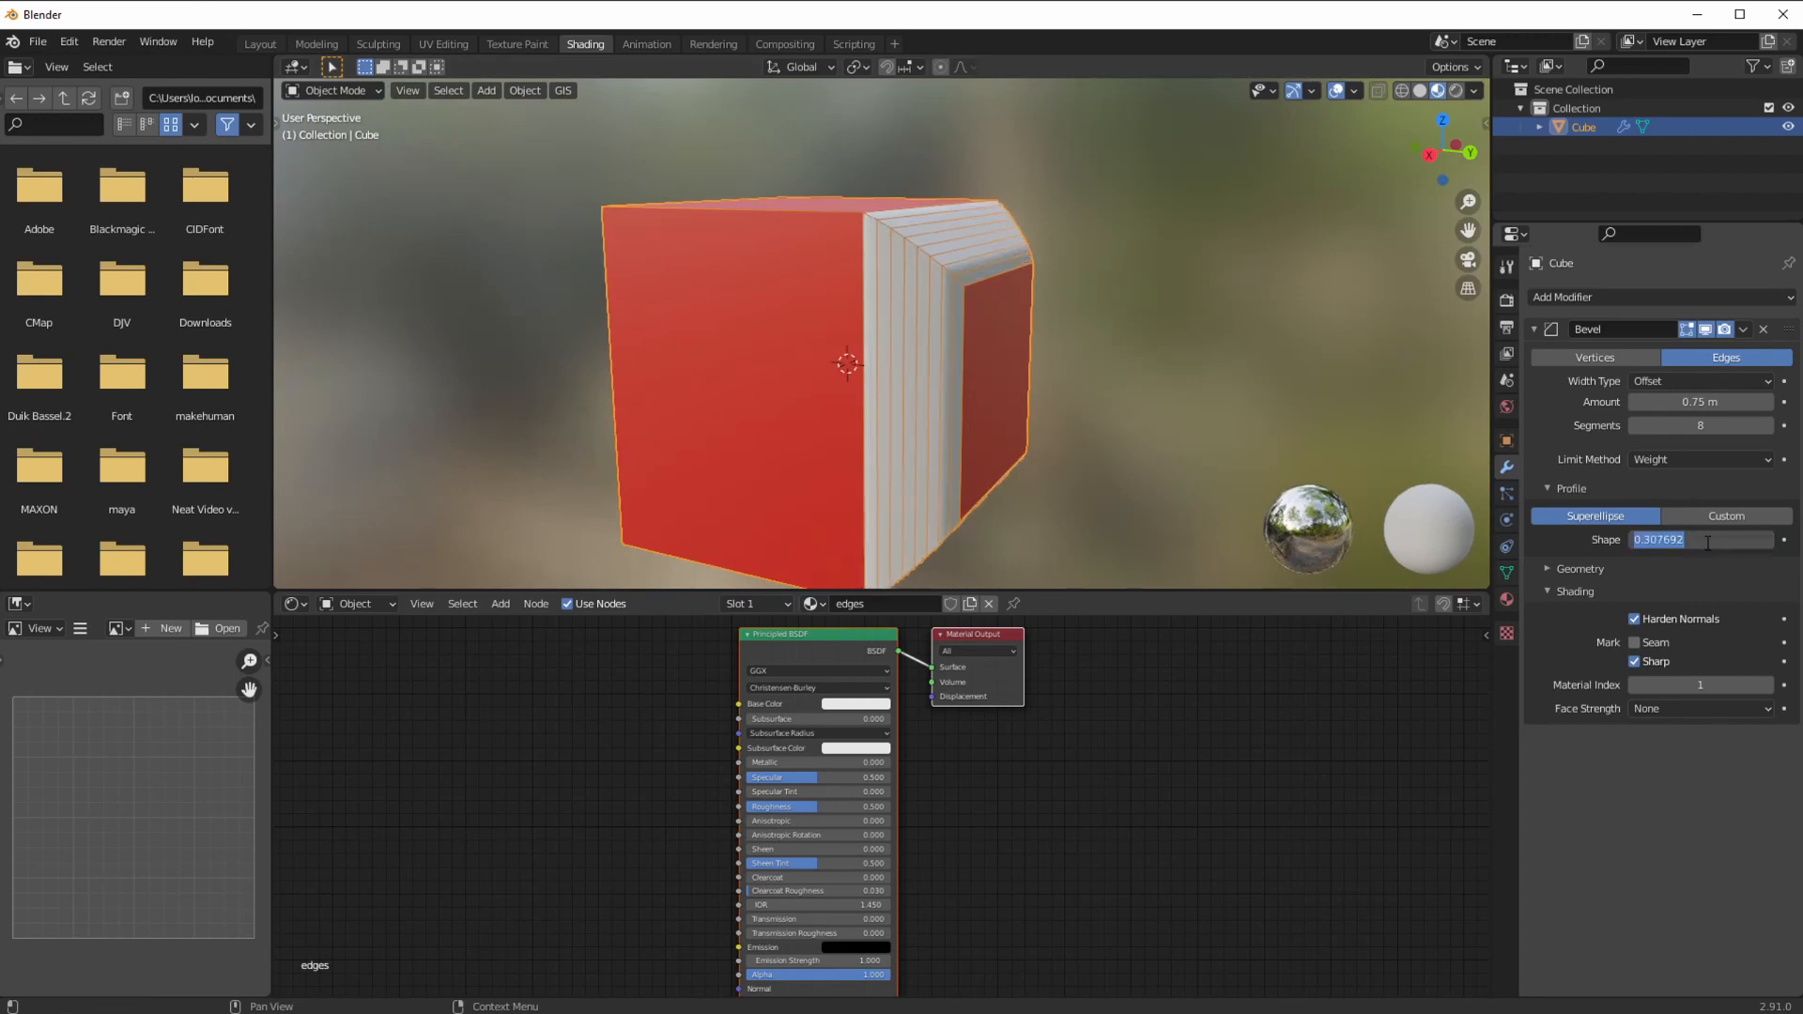
{"action": "type", "text": ".5"}
{"action": "key", "text": "Return"}
{"action": "left_click", "coordinate": [1719, 518]}
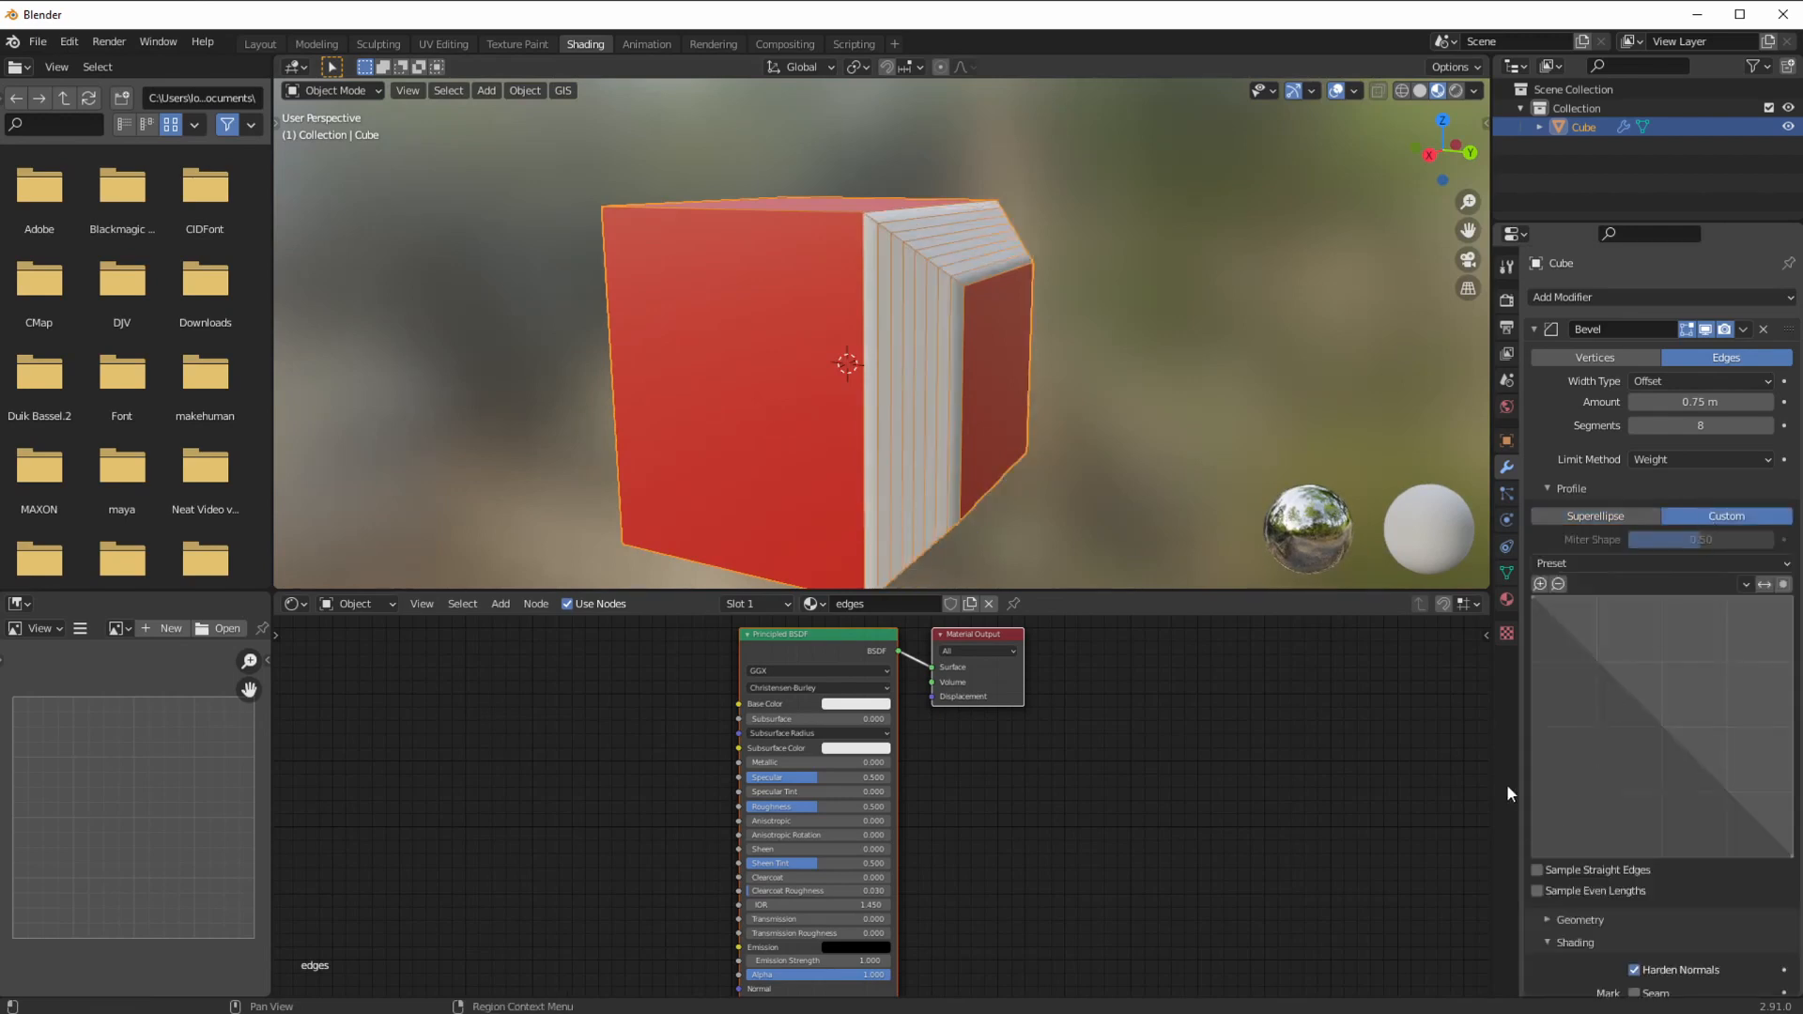
{"action": "middle_click_drag", "start_coordinate": [938, 423], "coordinate": [950, 423]}
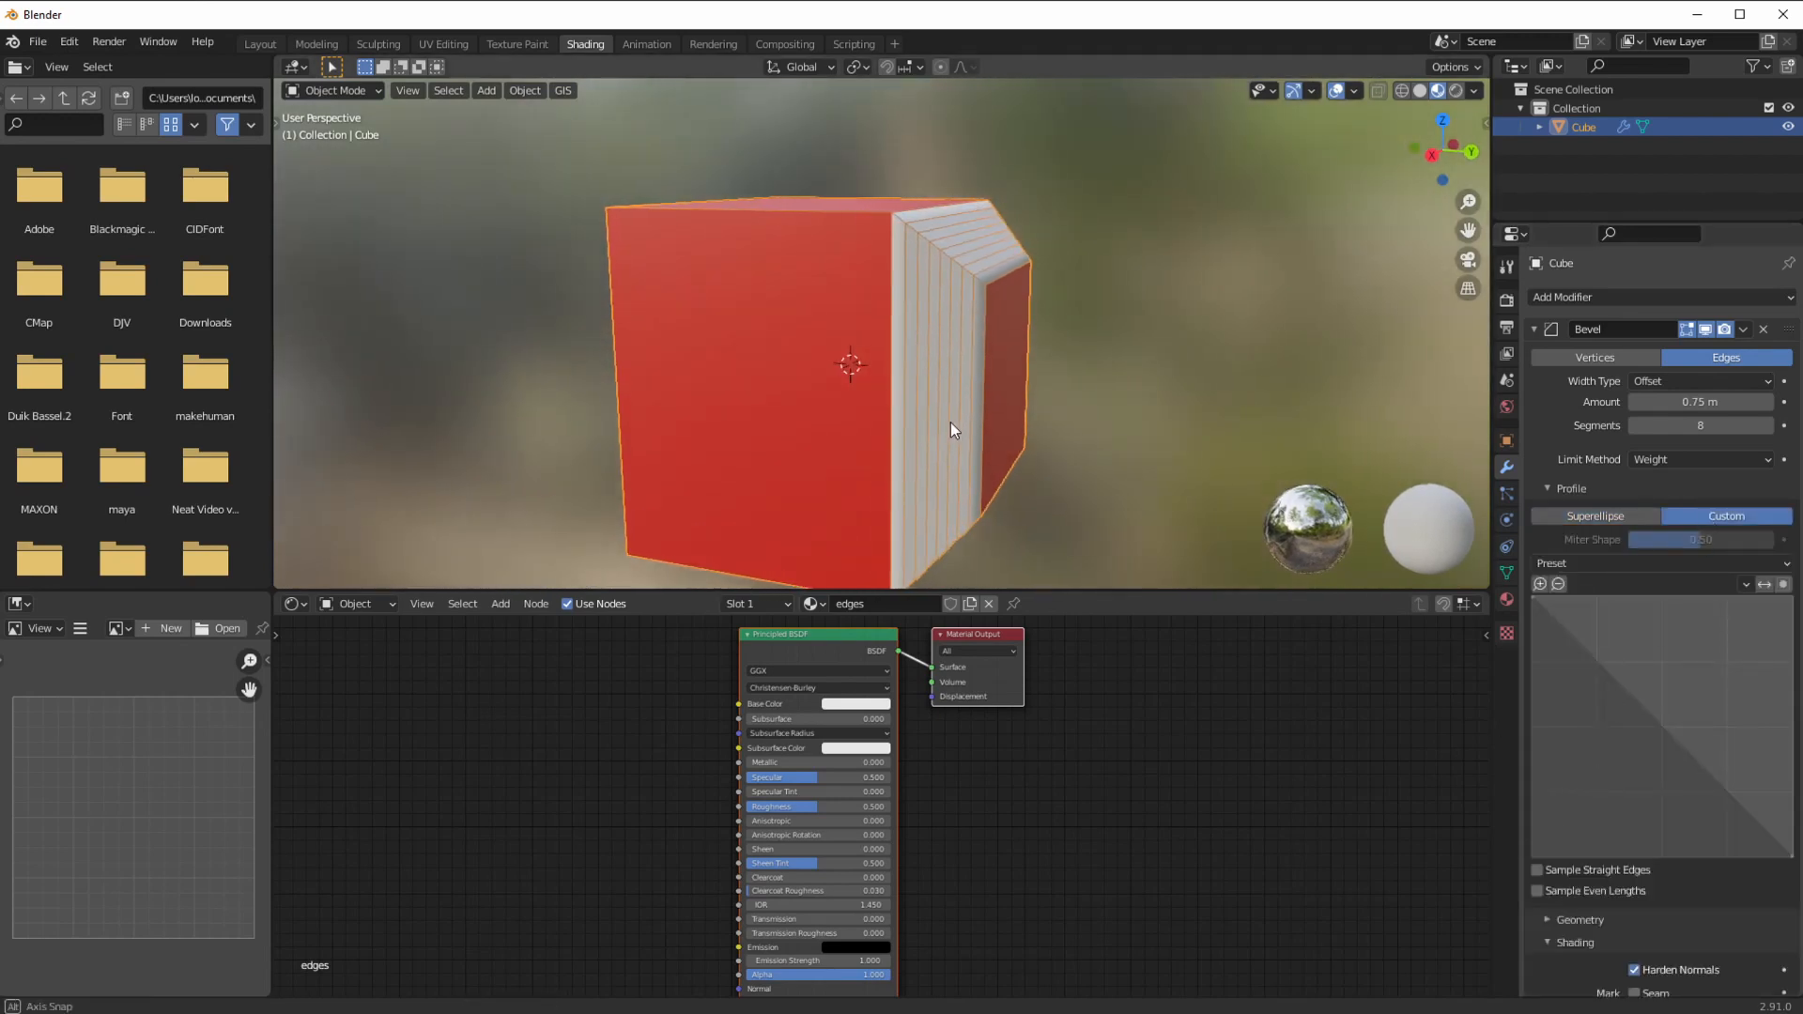
{"action": "left_click", "coordinate": [1765, 426]}
{"action": "left_click", "coordinate": [1766, 426]}
{"action": "left_click", "coordinate": [1765, 426]}
{"action": "left_click", "coordinate": [1766, 427]}
{"action": "left_click", "coordinate": [1766, 426]}
{"action": "left_click", "coordinate": [1766, 426]}
{"action": "left_click", "coordinate": [1765, 427]}
{"action": "left_click", "coordinate": [1766, 426]}
{"action": "middle_click_drag", "start_coordinate": [1238, 430], "coordinate": [888, 408]}
Step: Add and drag points on the custom profile curve to form a stepped, layered moulding
{"action": "left_click_drag", "start_coordinate": [1745, 812], "coordinate": [1704, 838]}
{"action": "mouse_move", "coordinate": [1033, 446]}
{"action": "middle_mouse_down"}
{"action": "mouse_move", "coordinate": [1005, 434]}
{"action": "mouse_move", "coordinate": [1024, 436]}
{"action": "middle_mouse_up"}
{"action": "left_click", "coordinate": [1620, 734]}
{"action": "left_click_drag", "start_coordinate": [1620, 735], "coordinate": [1614, 785]}
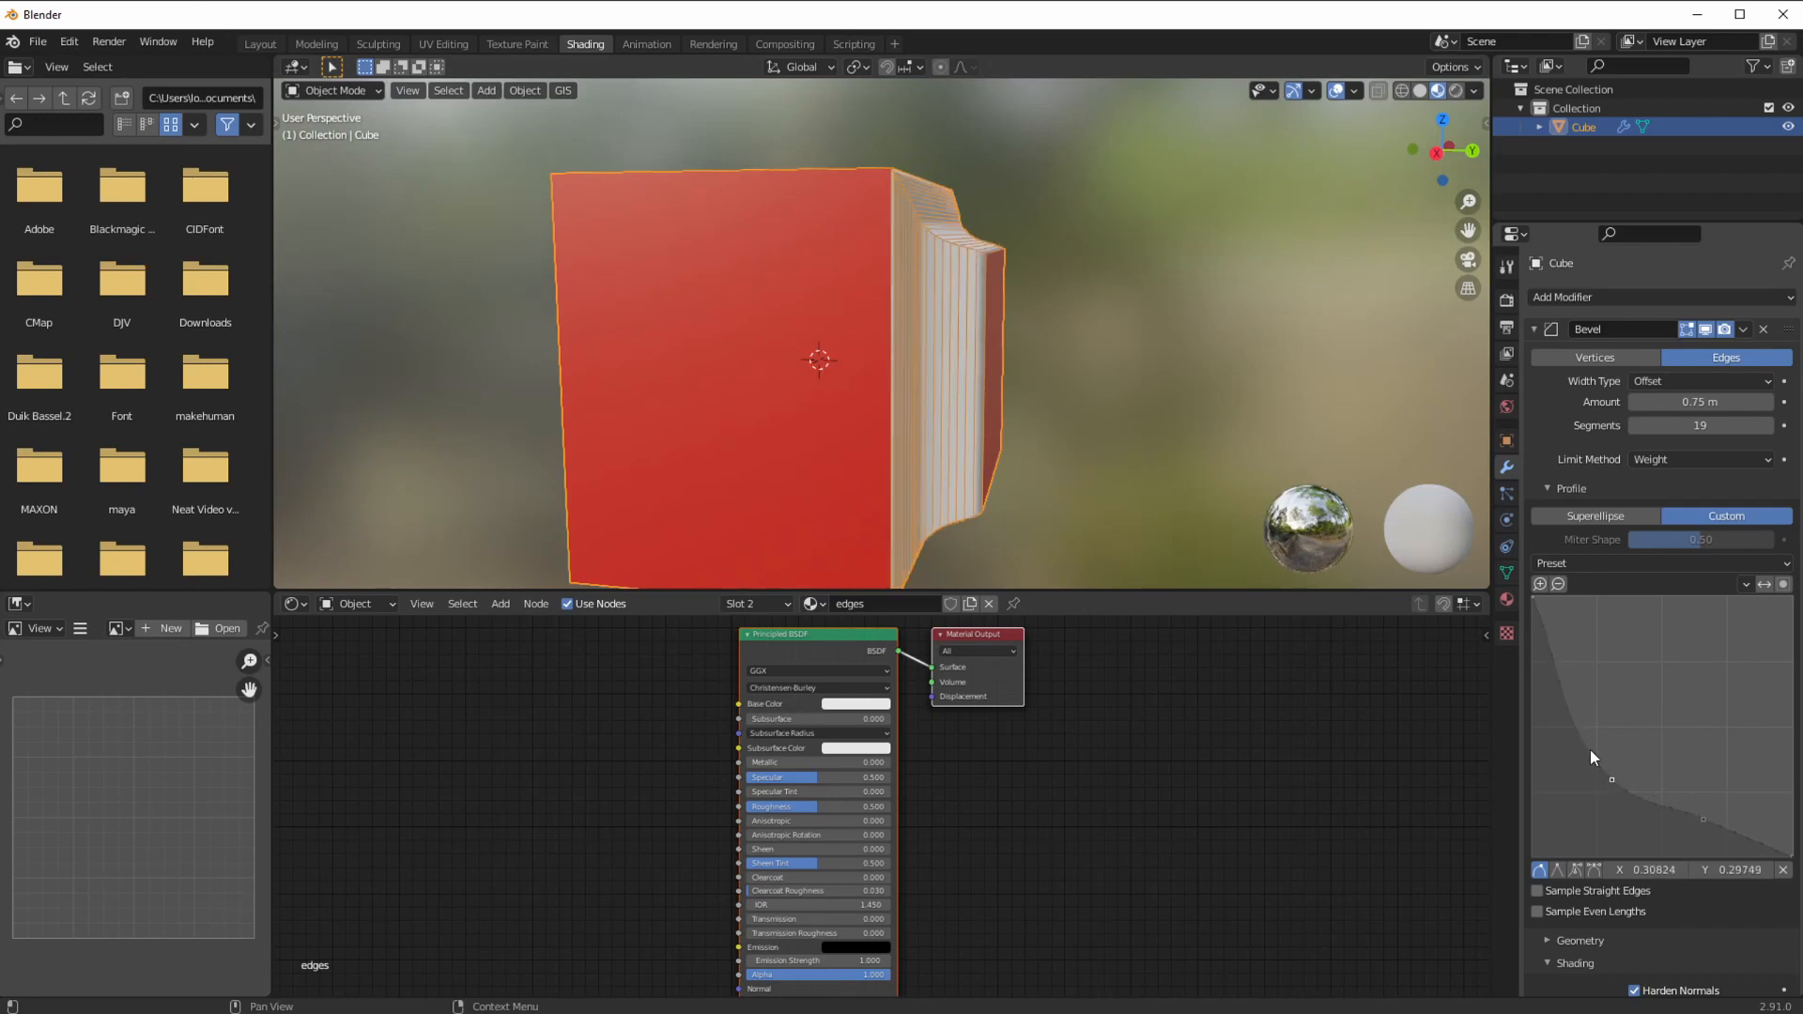
{"action": "left_click_drag", "start_coordinate": [1566, 715], "coordinate": [1610, 714]}
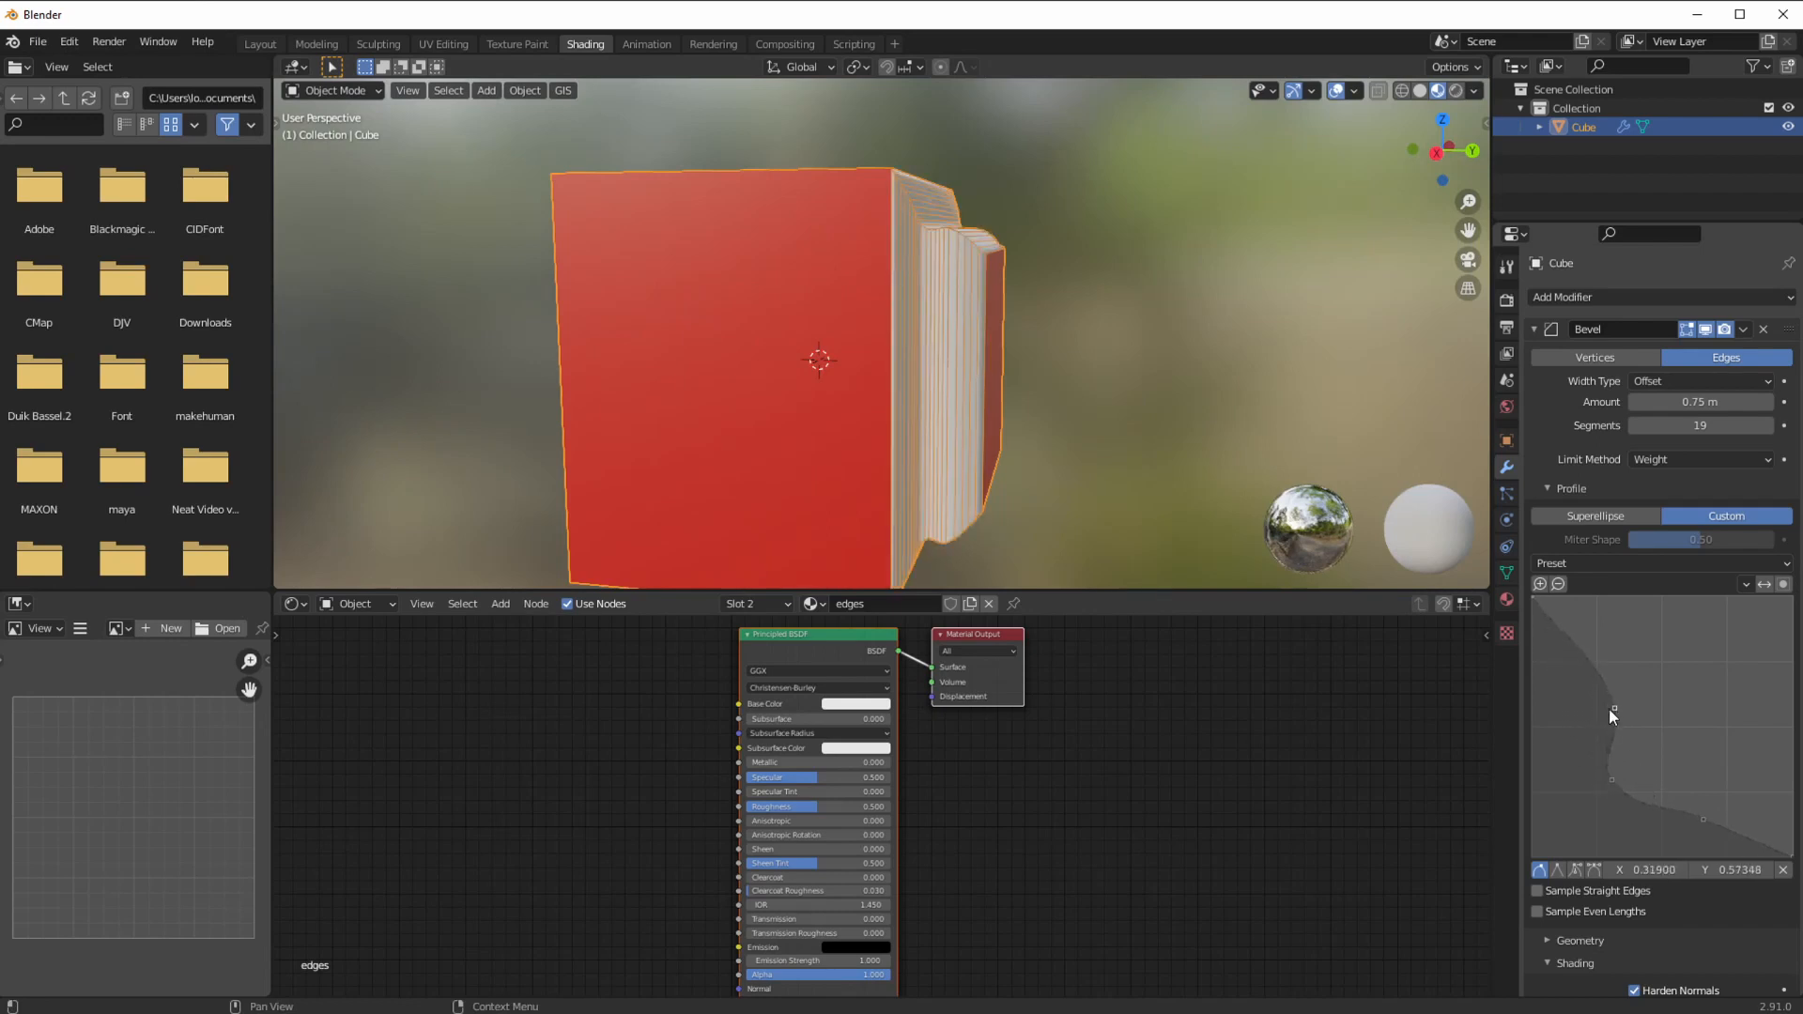
{"action": "mouse_move", "coordinate": [1564, 640]}
{"action": "left_mouse_down"}
{"action": "mouse_move", "coordinate": [1566, 689]}
{"action": "mouse_move", "coordinate": [1561, 626]}
{"action": "left_mouse_up"}
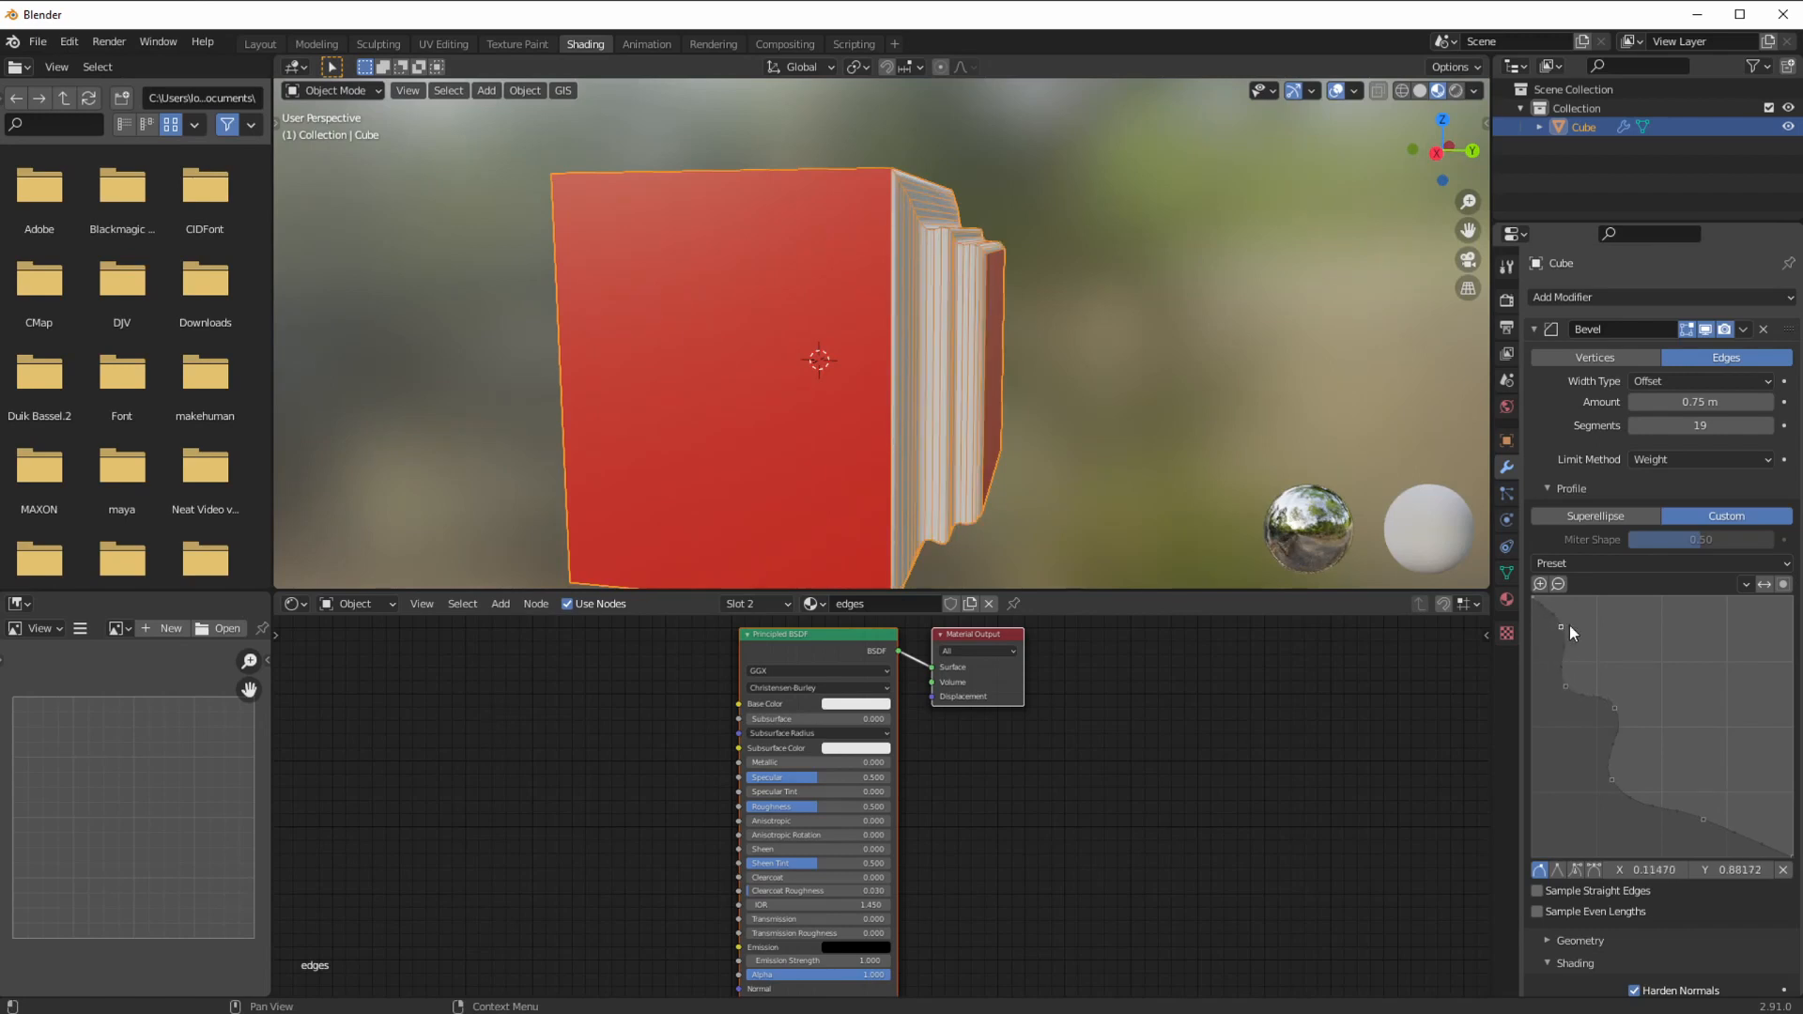
{"action": "middle_click_drag", "start_coordinate": [975, 404], "coordinate": [680, 428]}
{"action": "middle_click_drag", "start_coordinate": [1011, 395], "coordinate": [780, 317]}
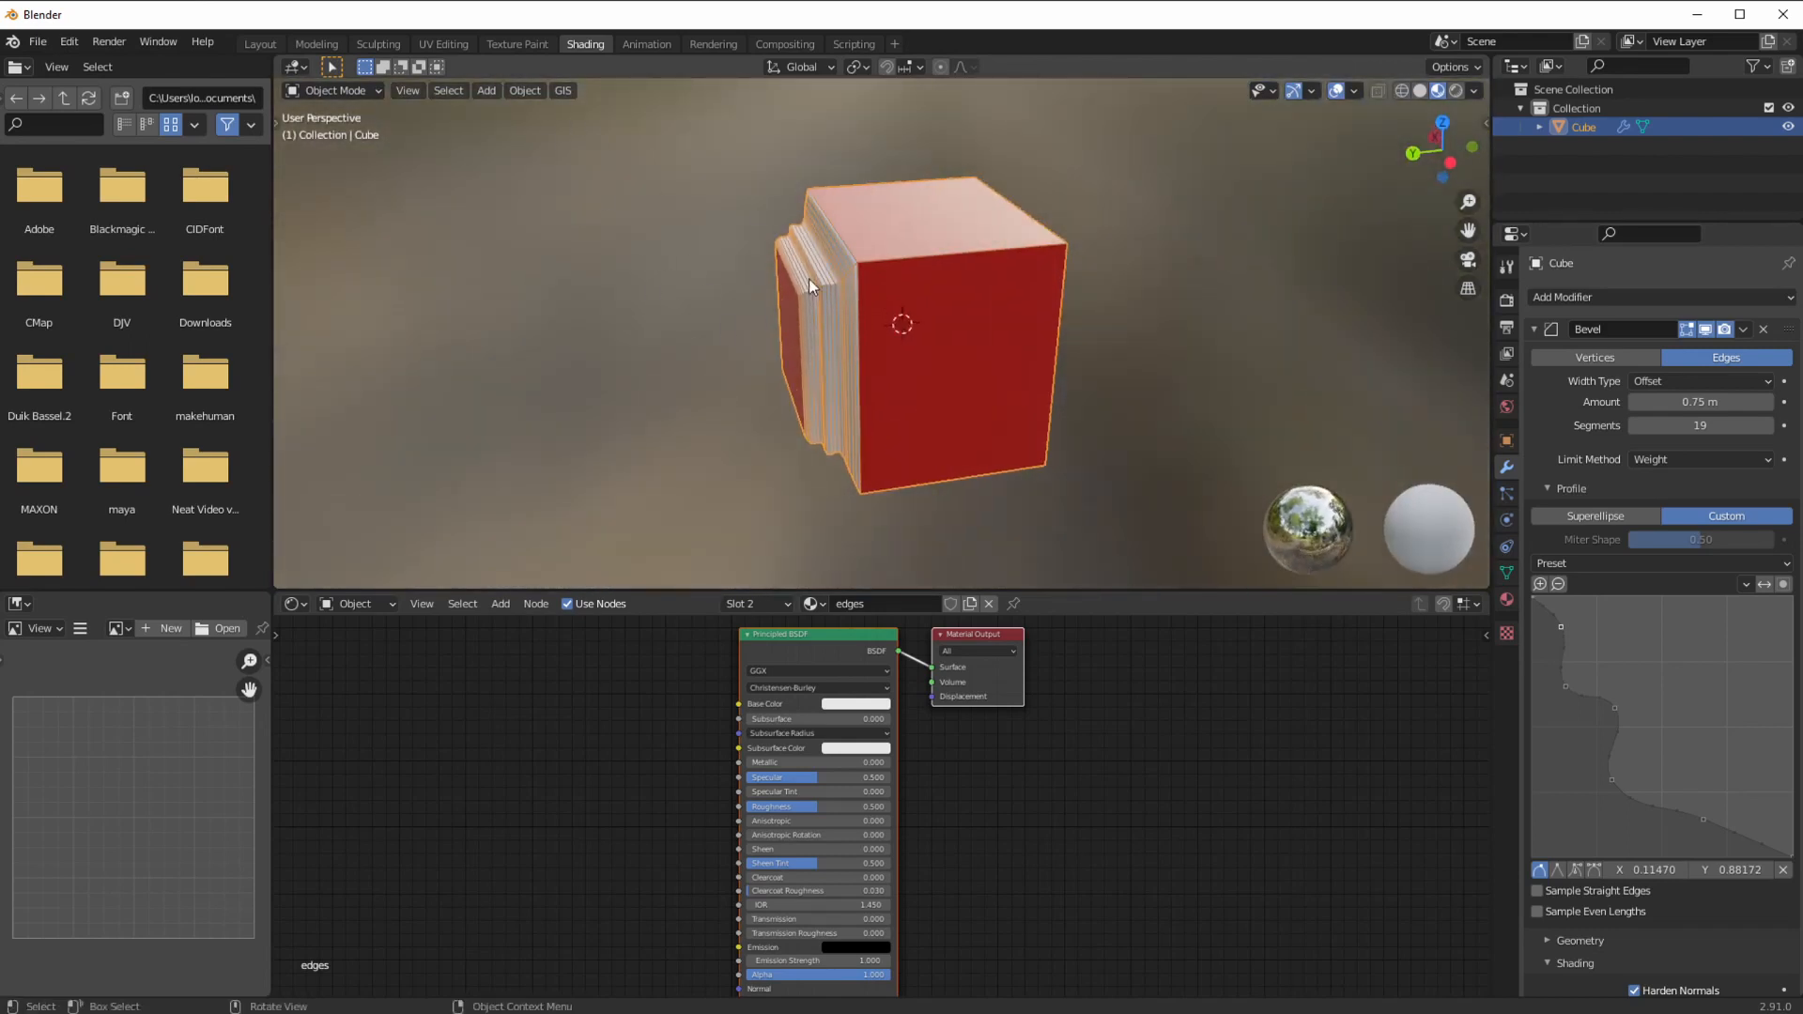
Step: Put the cube into Edit Mode and show it in wireframe from the front
{"action": "left_click", "coordinate": [324, 92]}
{"action": "left_click", "coordinate": [320, 136]}
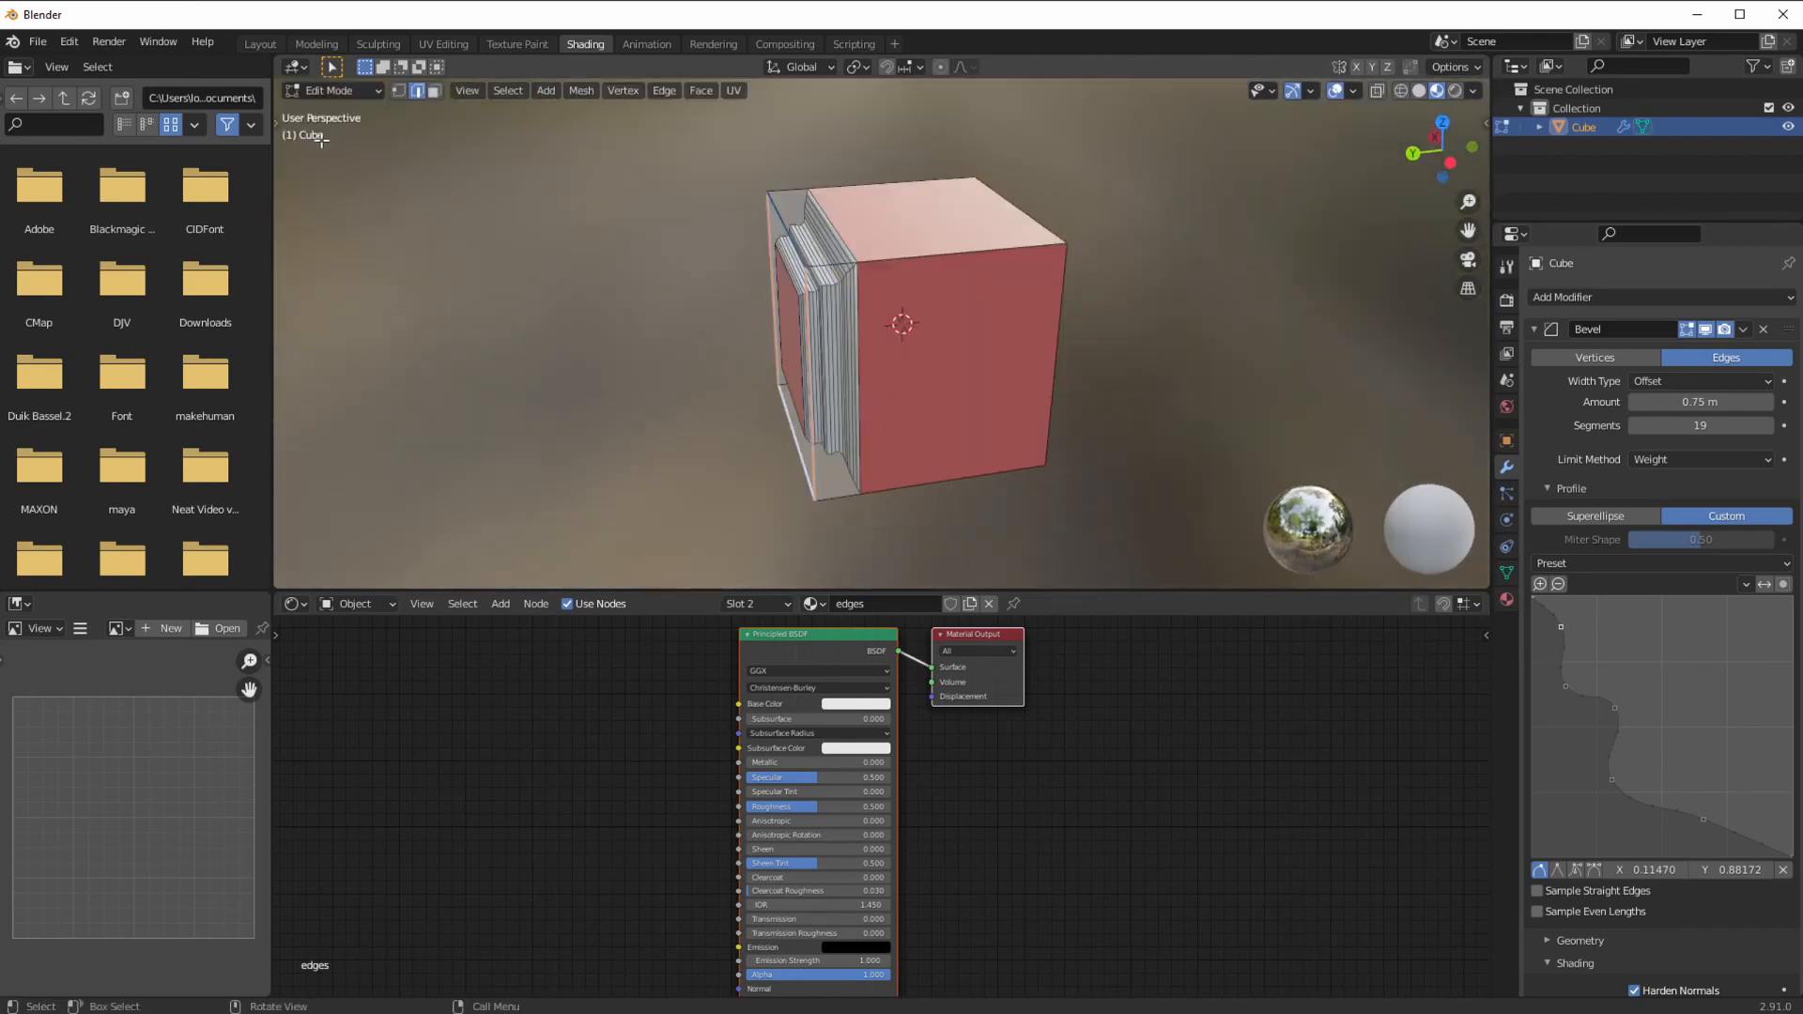
{"action": "mouse_move", "coordinate": [745, 354]}
{"action": "middle_mouse_down"}
{"action": "mouse_move", "coordinate": [688, 306]}
{"action": "mouse_move", "coordinate": [757, 335]}
{"action": "middle_mouse_up"}
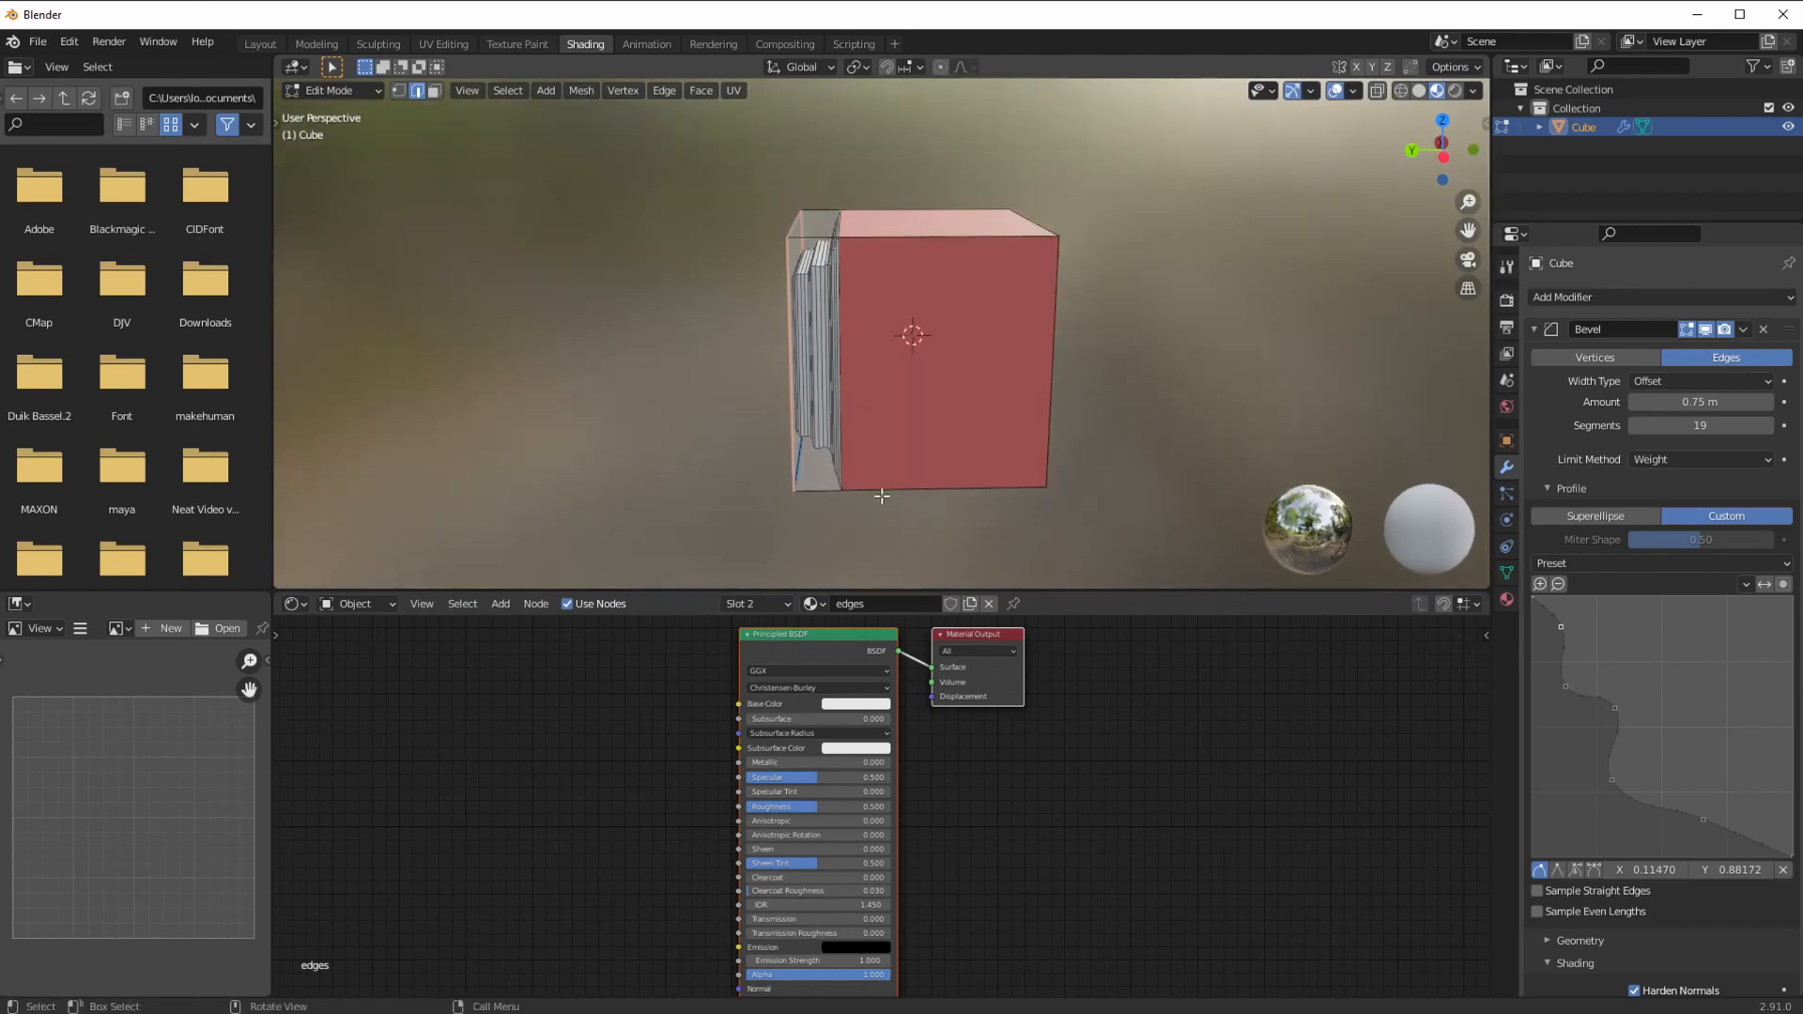
{"action": "middle_click_drag", "start_coordinate": [438, 234], "coordinate": [774, 384]}
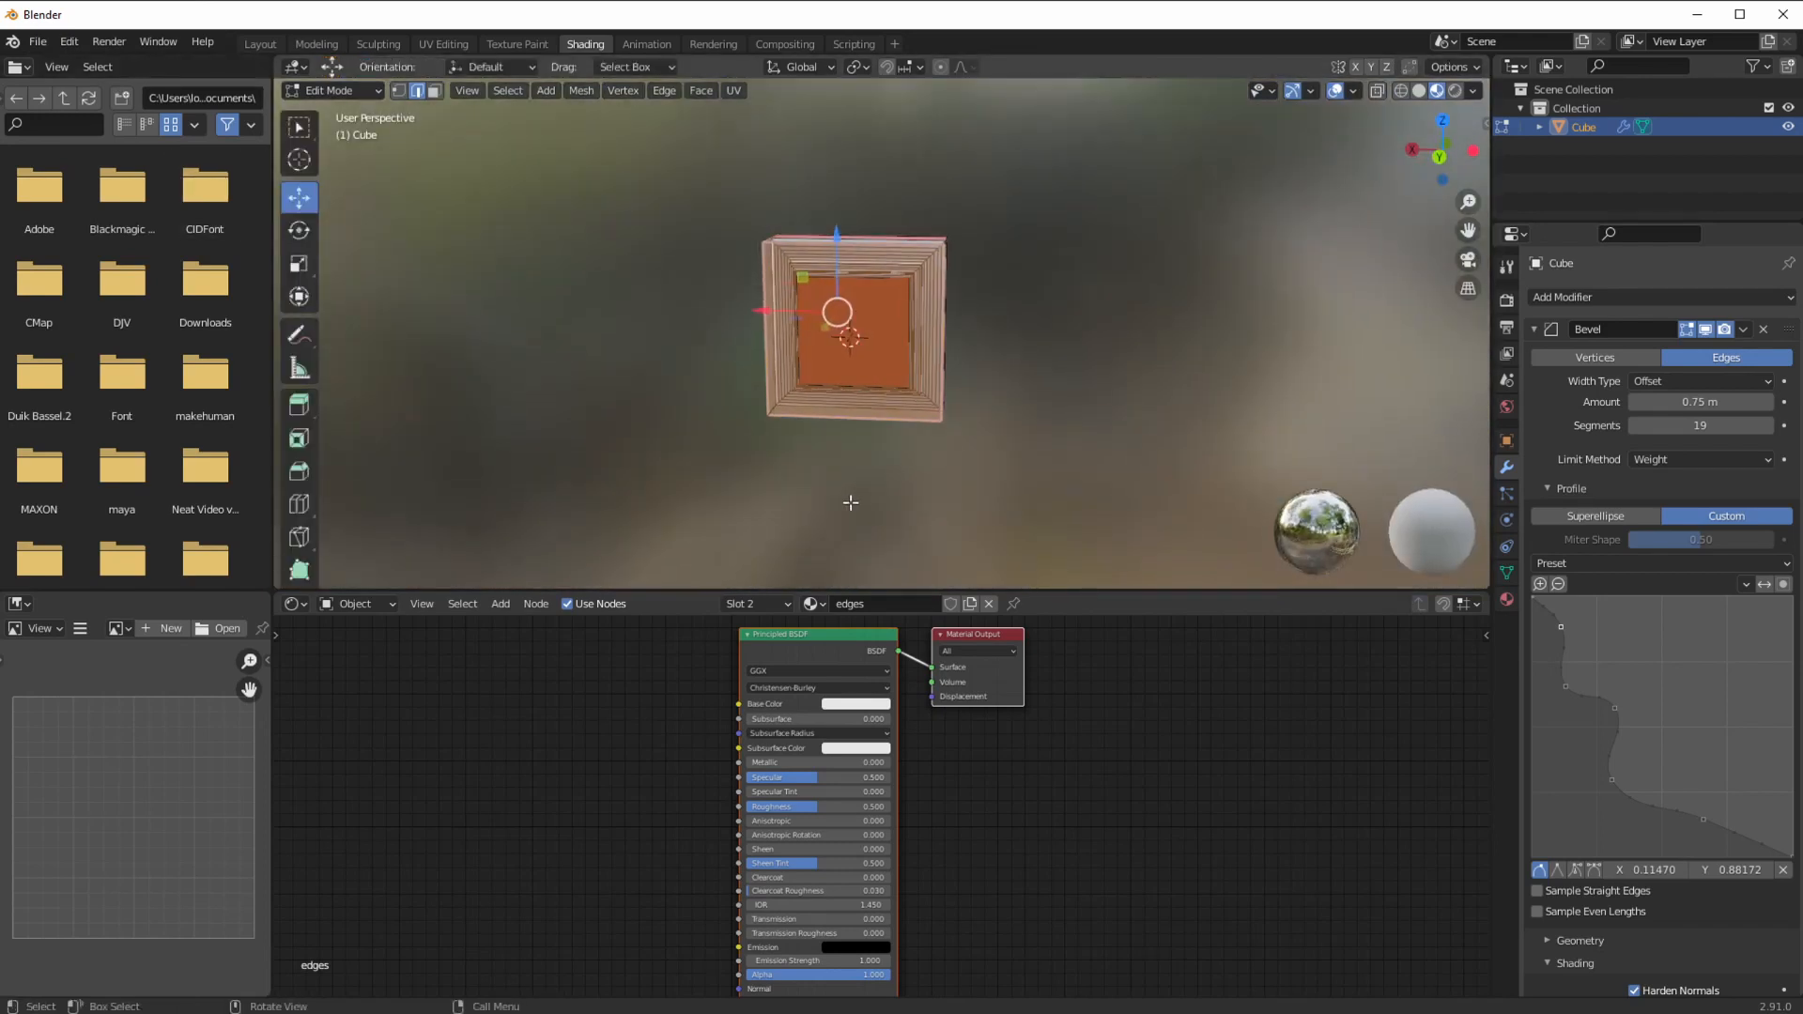
{"action": "key", "text": "z"}
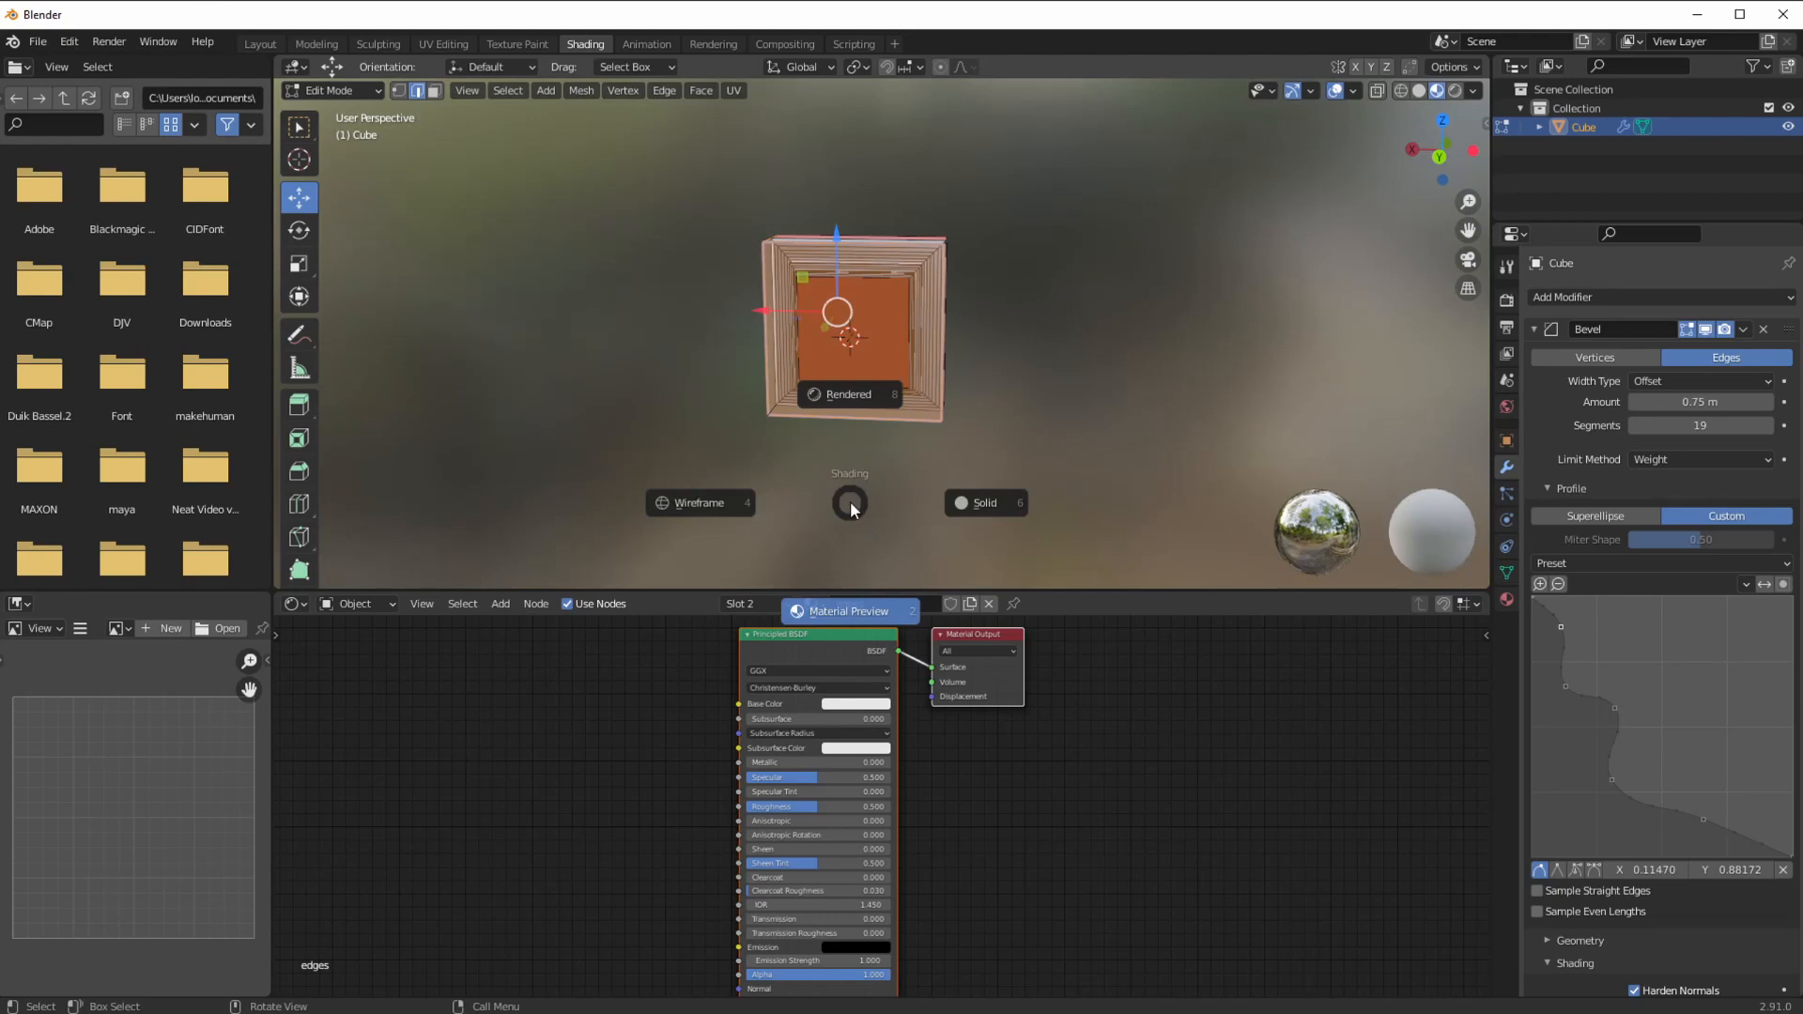
{"action": "key", "text": "4"}
Step: Box-select the cube's end geometry and scale it wider along the X axis
{"action": "mouse_move", "coordinate": [850, 471]}
{"action": "middle_mouse_down"}
{"action": "mouse_move", "coordinate": [785, 520]}
{"action": "mouse_move", "coordinate": [819, 515]}
{"action": "middle_mouse_up"}
{"action": "left_click_drag", "start_coordinate": [560, 128], "coordinate": [763, 228]}
{"action": "middle_click_drag", "start_coordinate": [763, 229], "coordinate": [680, 403]}
{"action": "left_click_drag", "start_coordinate": [883, 212], "coordinate": [939, 519]}
{"action": "middle_click_drag", "start_coordinate": [940, 520], "coordinate": [1018, 487]}
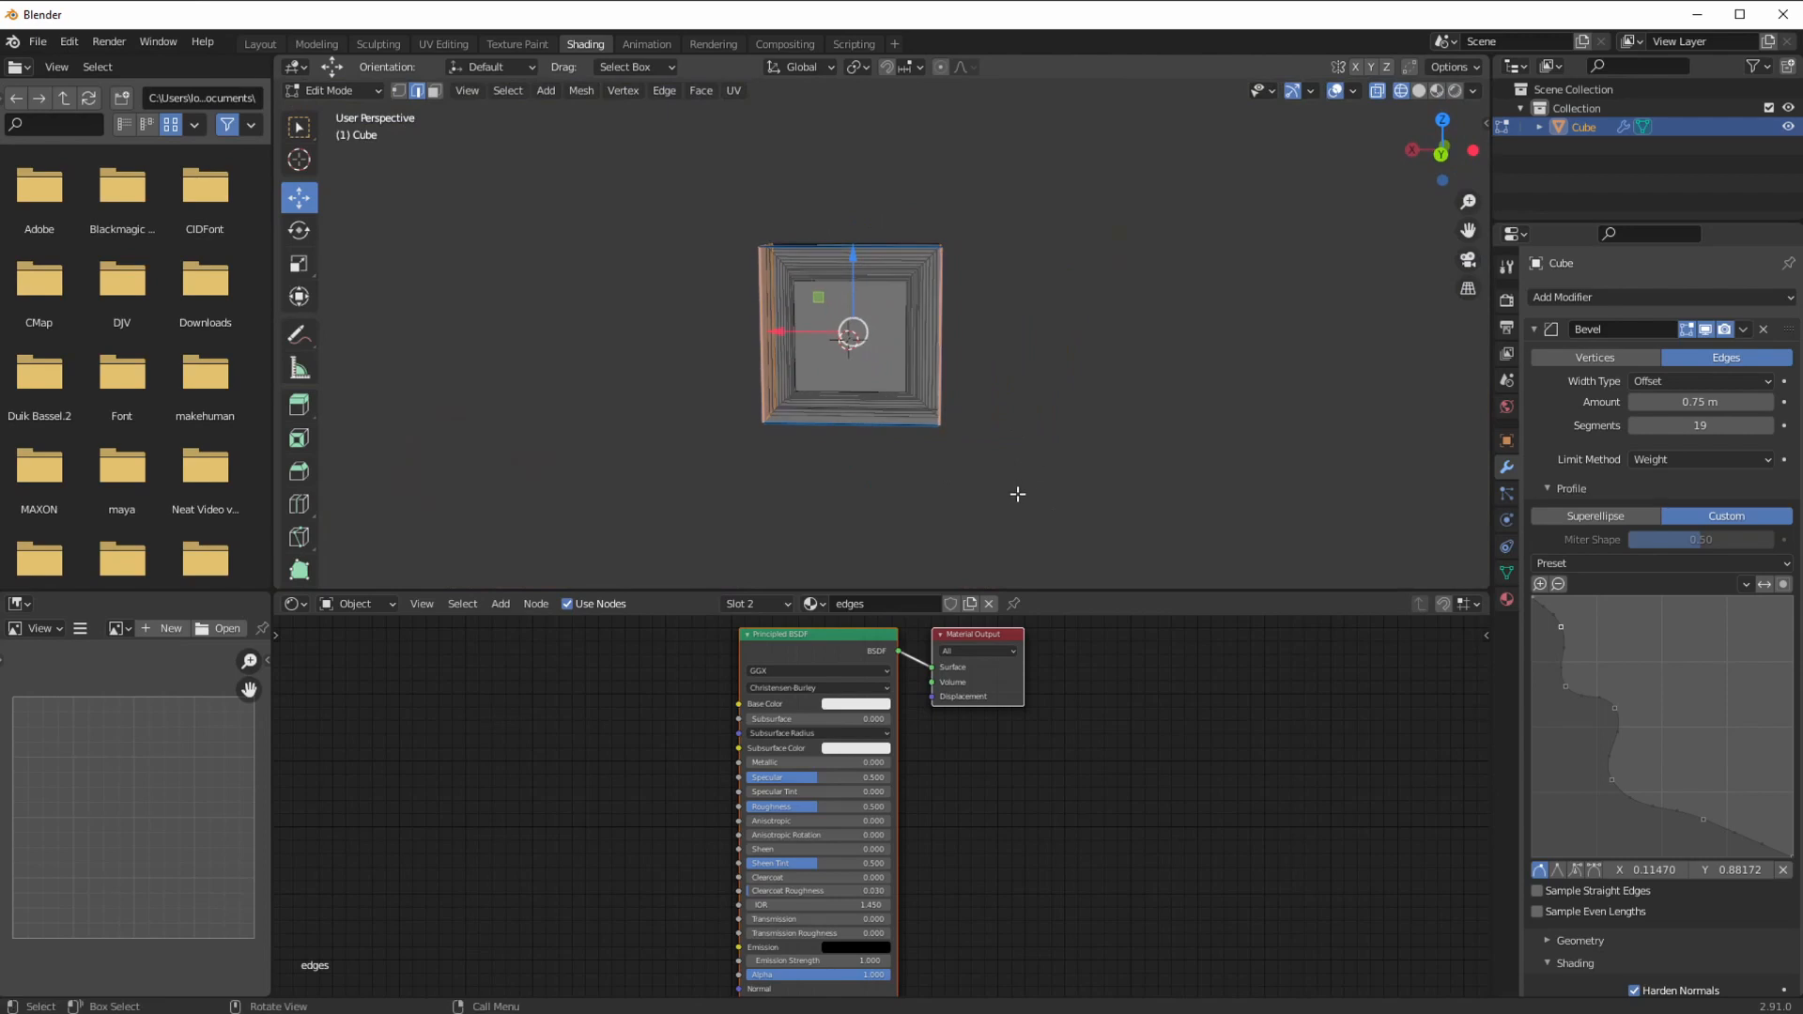
{"action": "key", "text": "s"}
{"action": "key", "text": "x"}
{"action": "left_click", "coordinate": [1085, 485]}
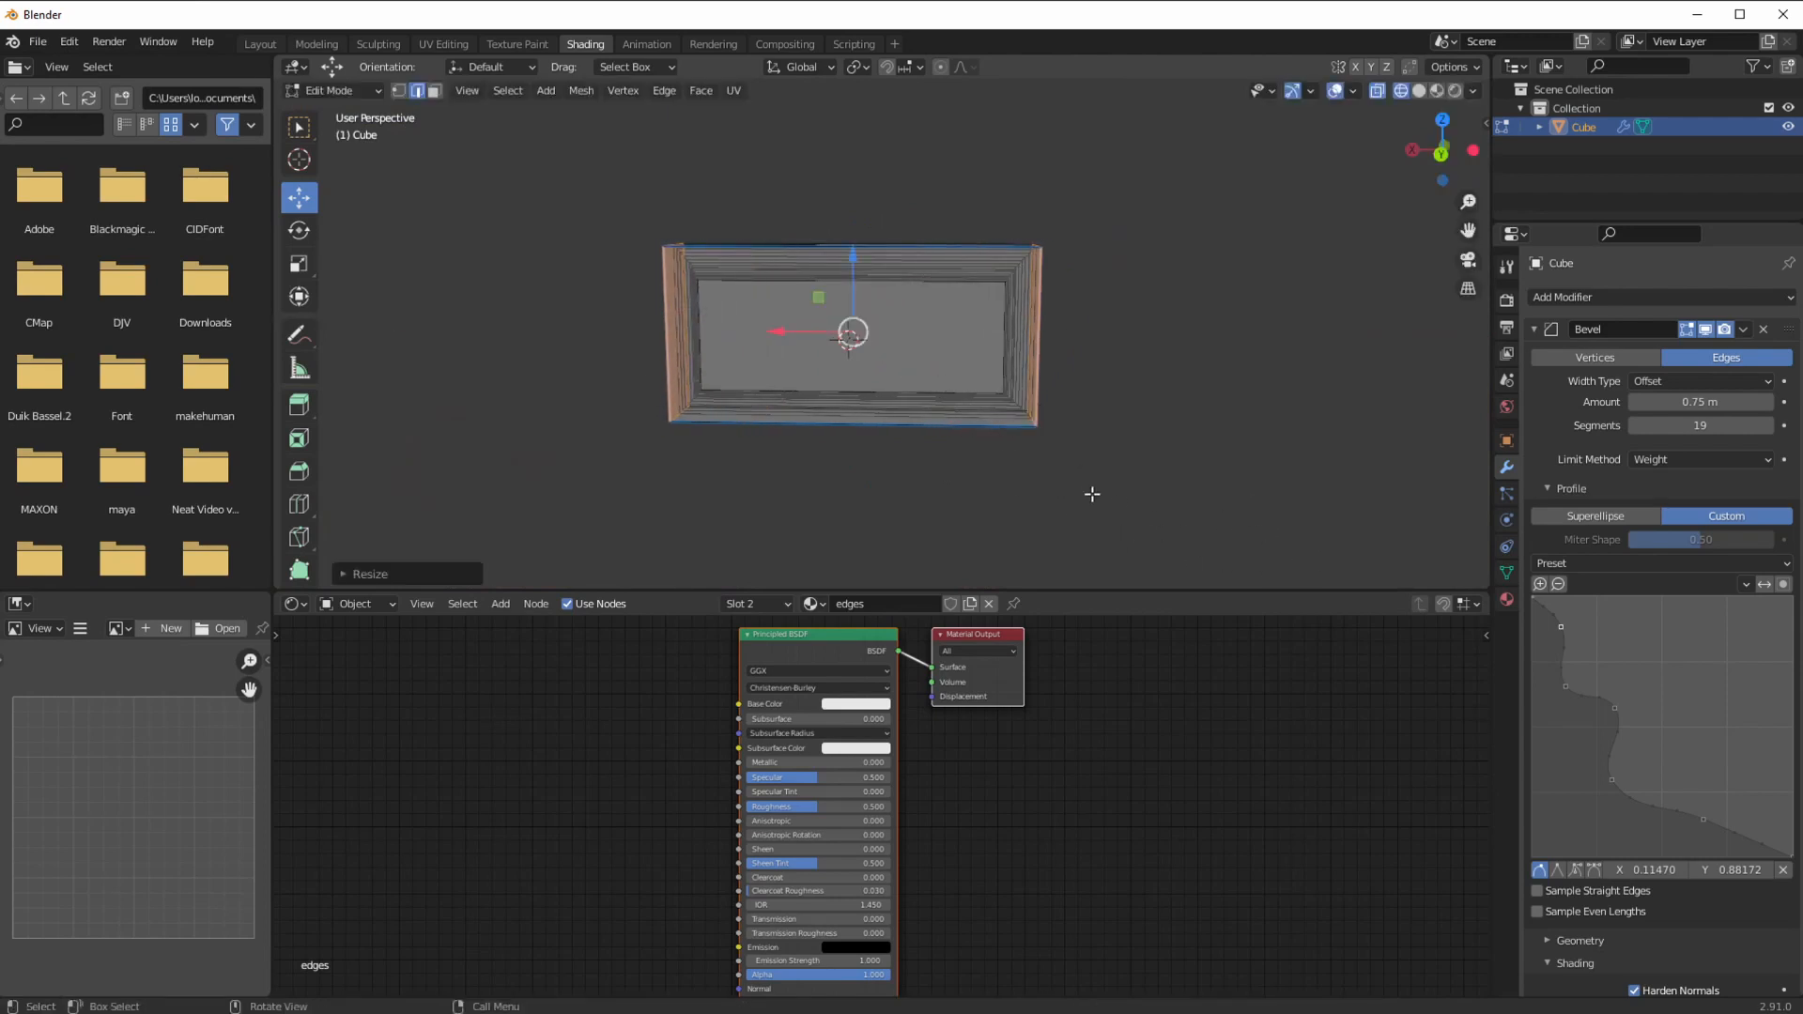
{"action": "key", "text": "s"}
{"action": "key", "text": "x"}
{"action": "left_click", "coordinate": [1231, 534]}
Step: Select the box's outer edges and stretch them taller along the Z axis
{"action": "left_click_drag", "start_coordinate": [474, 196], "coordinate": [1228, 477]}
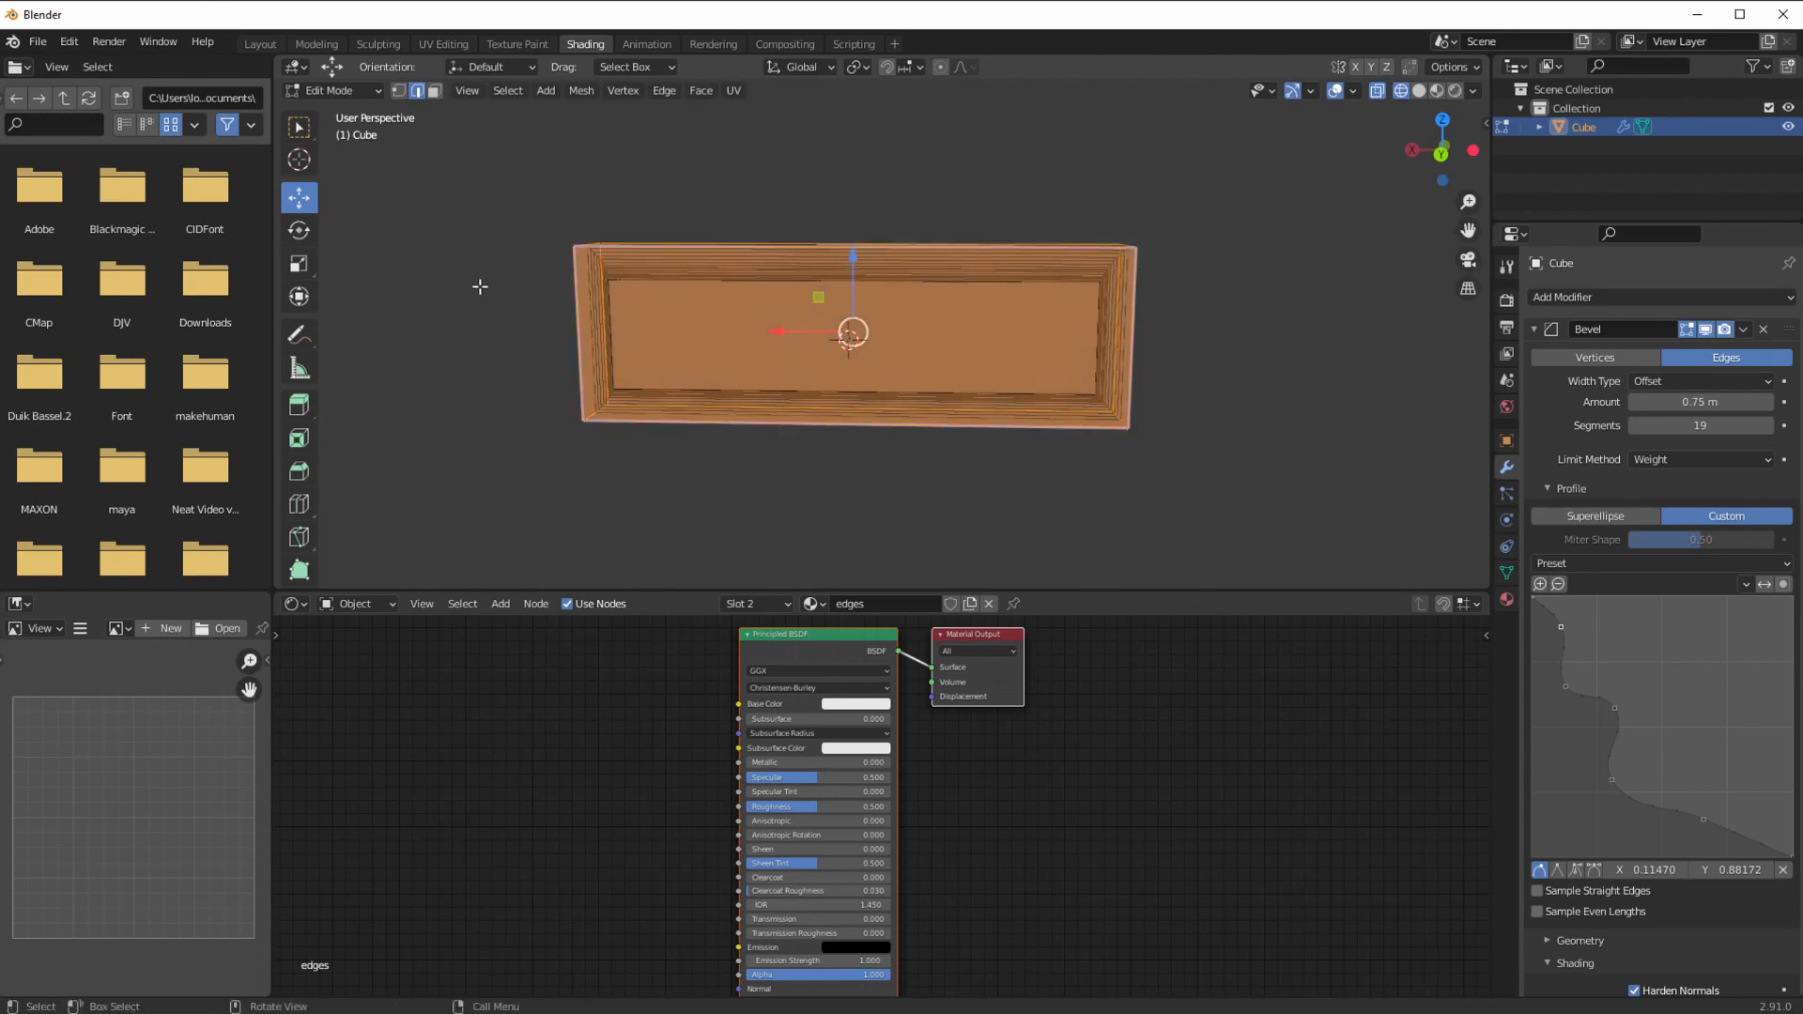
{"action": "left_click_drag", "start_coordinate": [494, 288], "coordinate": [1289, 360]}
{"action": "left_click_drag", "start_coordinate": [511, 294], "coordinate": [1215, 391], "text": "ctrl"}
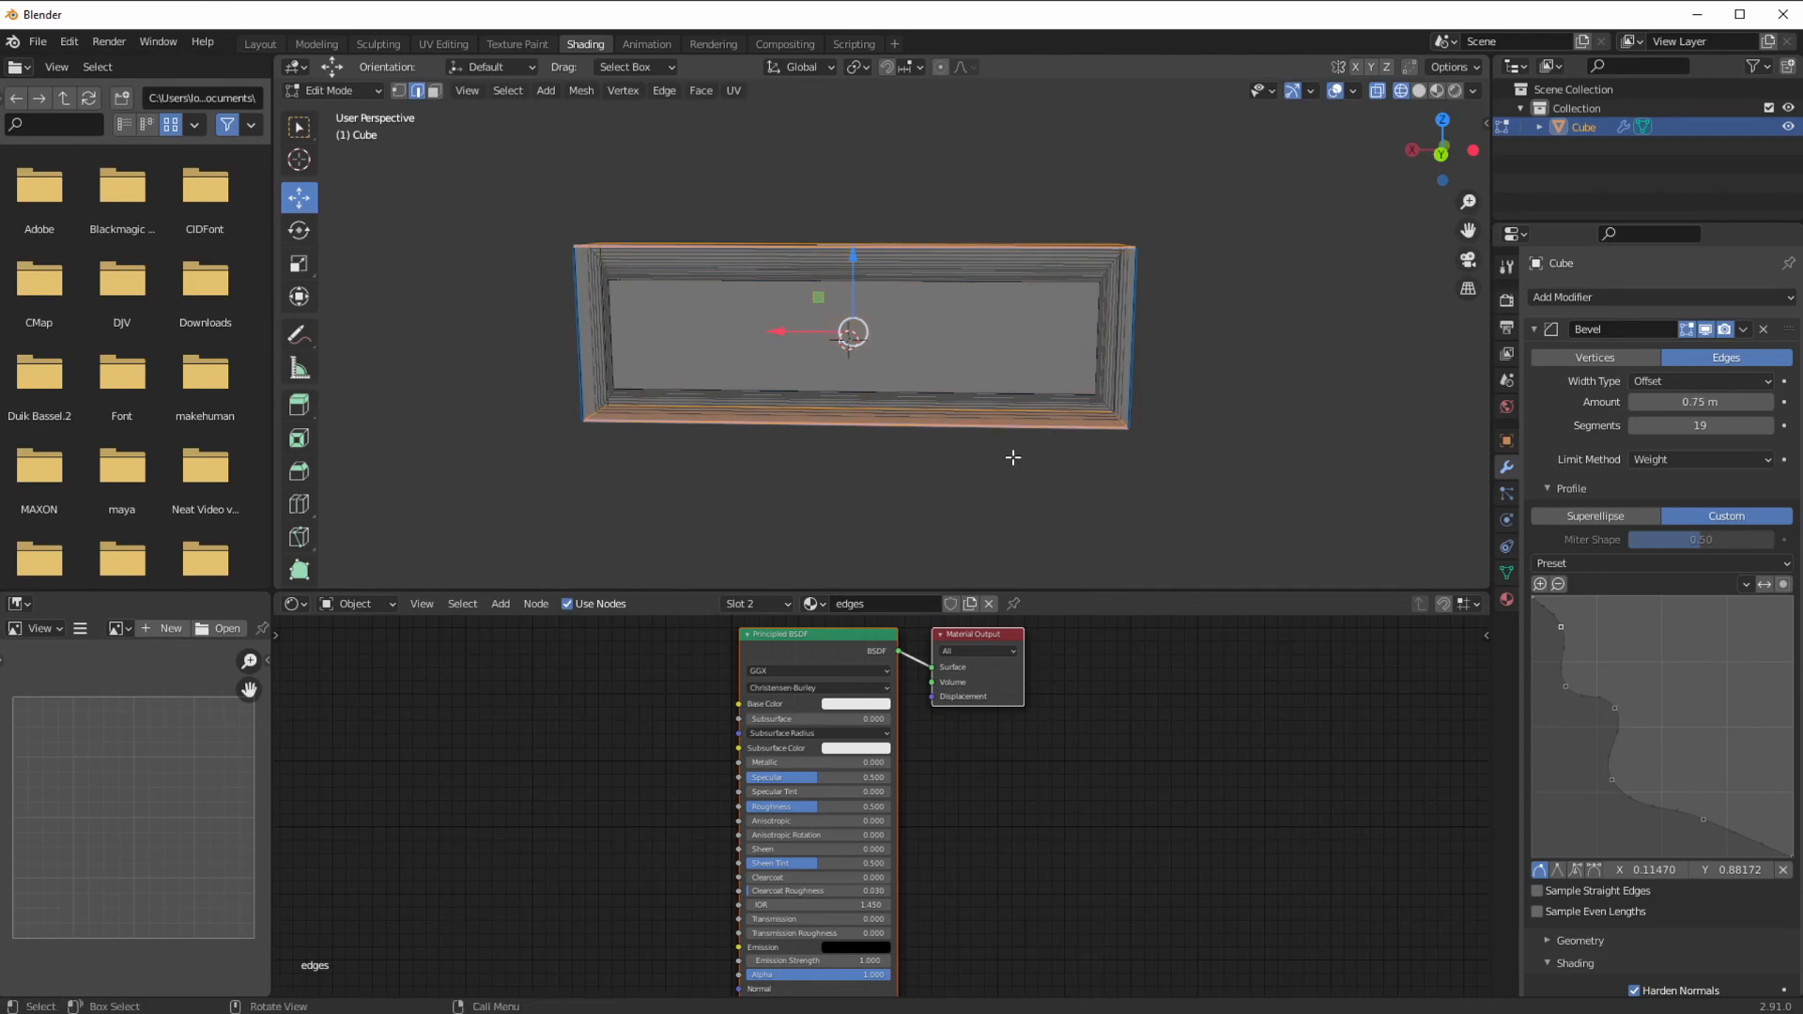
{"action": "key", "text": "s"}
{"action": "key", "text": "z"}
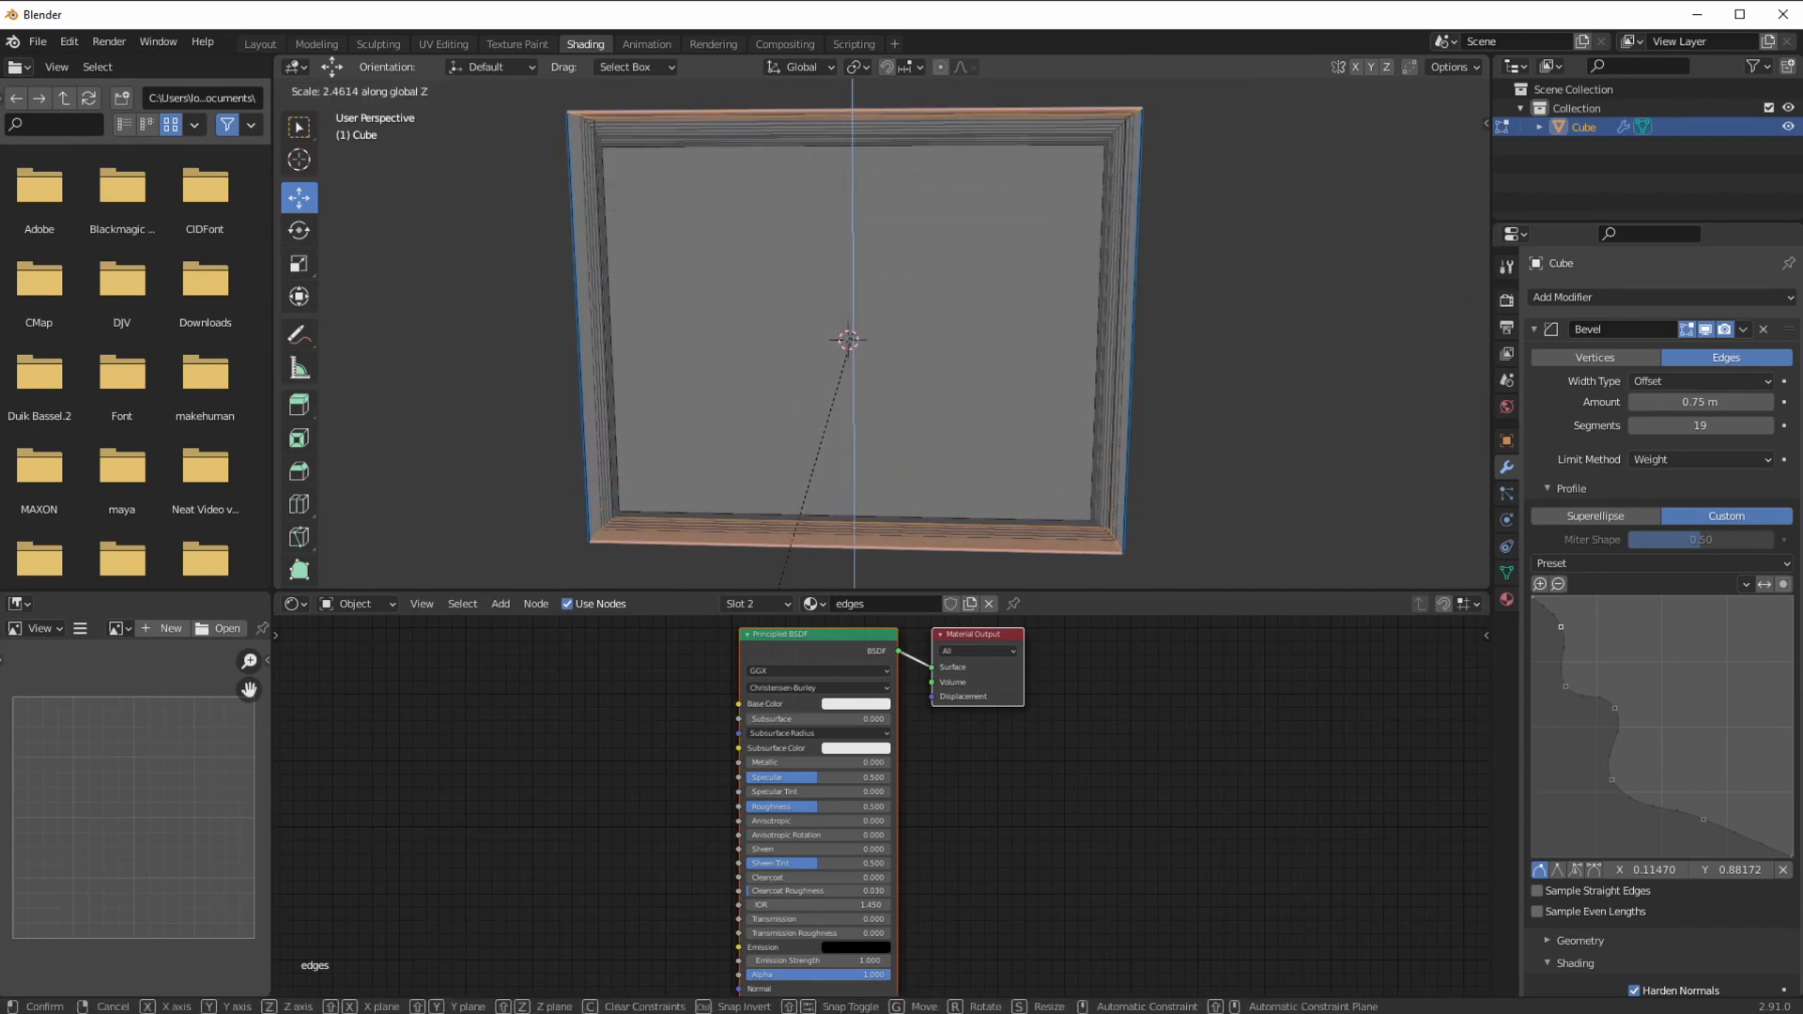
{"action": "left_click", "coordinate": [672, 551]}
Step: Preview the panel in Material Preview, return to Object Mode and deselect it
{"action": "middle_click_drag", "start_coordinate": [673, 552], "coordinate": [737, 479]}
{"action": "key", "text": "z"}
{"action": "left_click", "coordinate": [706, 408]}
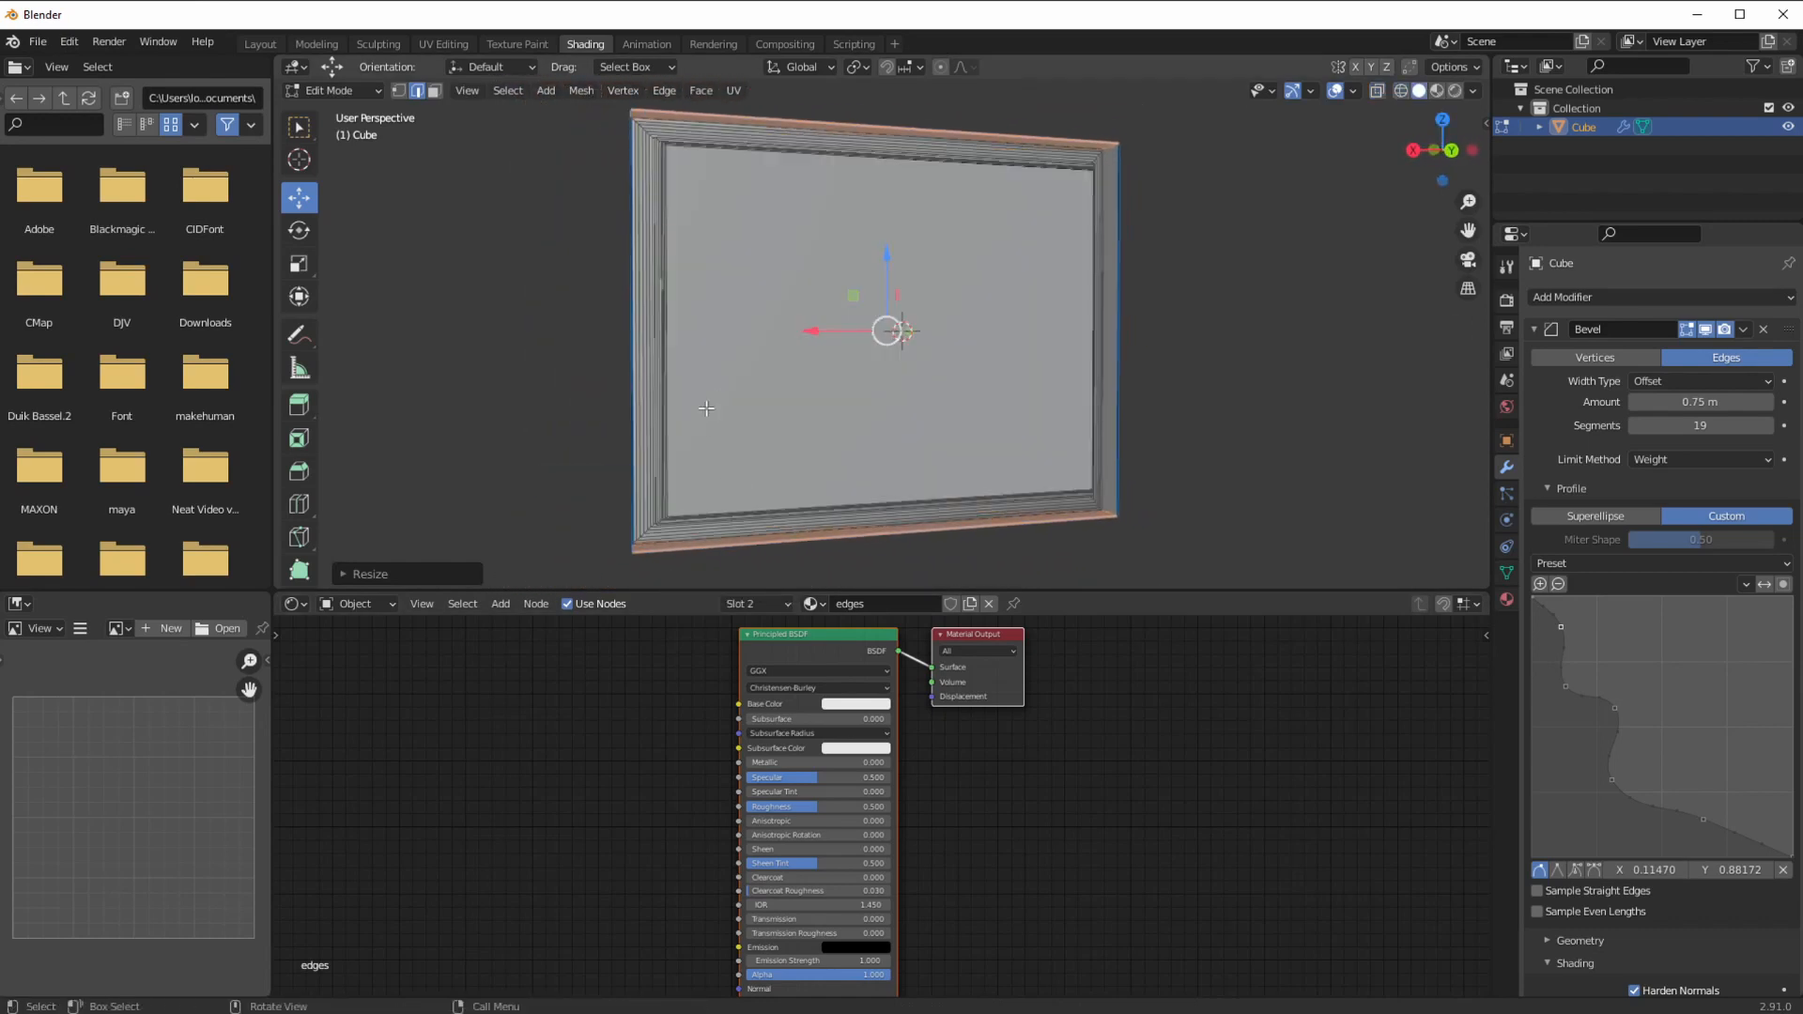
{"action": "left_click", "coordinate": [1437, 91]}
{"action": "middle_click_drag", "start_coordinate": [783, 468], "coordinate": [747, 532]}
{"action": "left_click", "coordinate": [331, 90]}
{"action": "left_click", "coordinate": [340, 111]}
{"action": "middle_click_drag", "start_coordinate": [520, 323], "coordinate": [704, 444]}
{"action": "left_click", "coordinate": [568, 354]}
{"action": "right_click", "coordinate": [786, 453]}
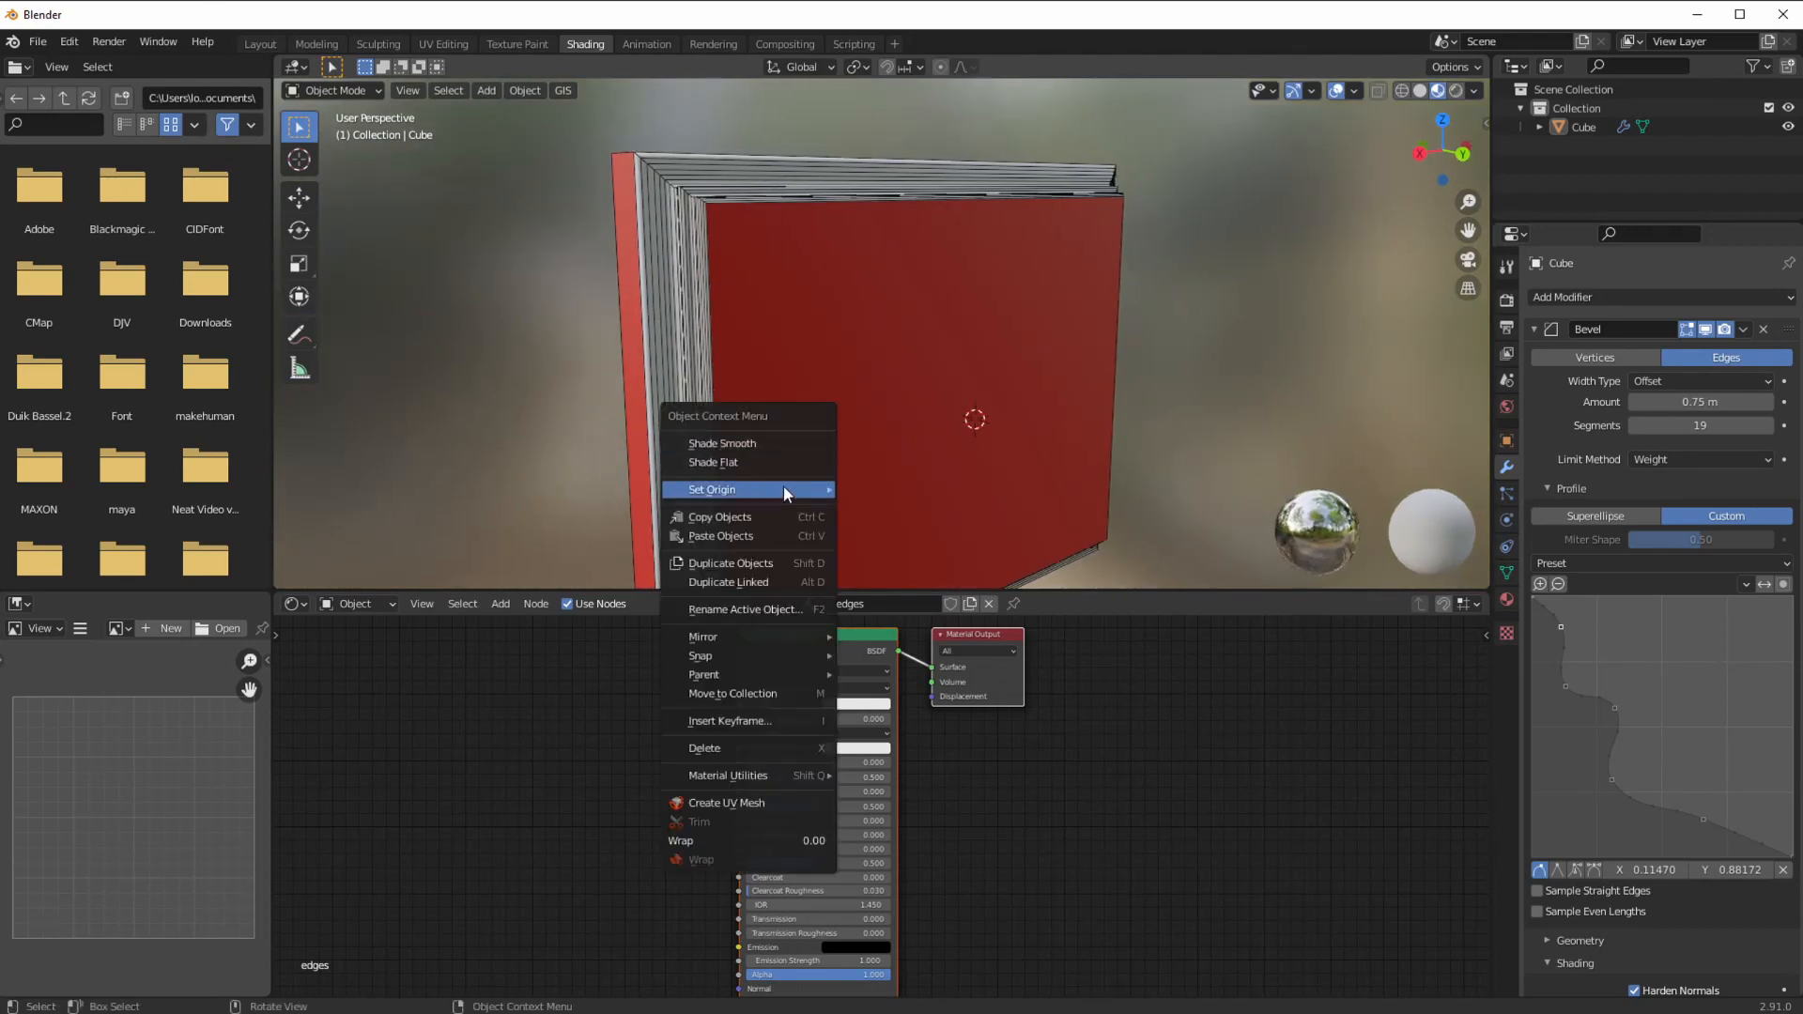
{"action": "left_click", "coordinate": [325, 89]}
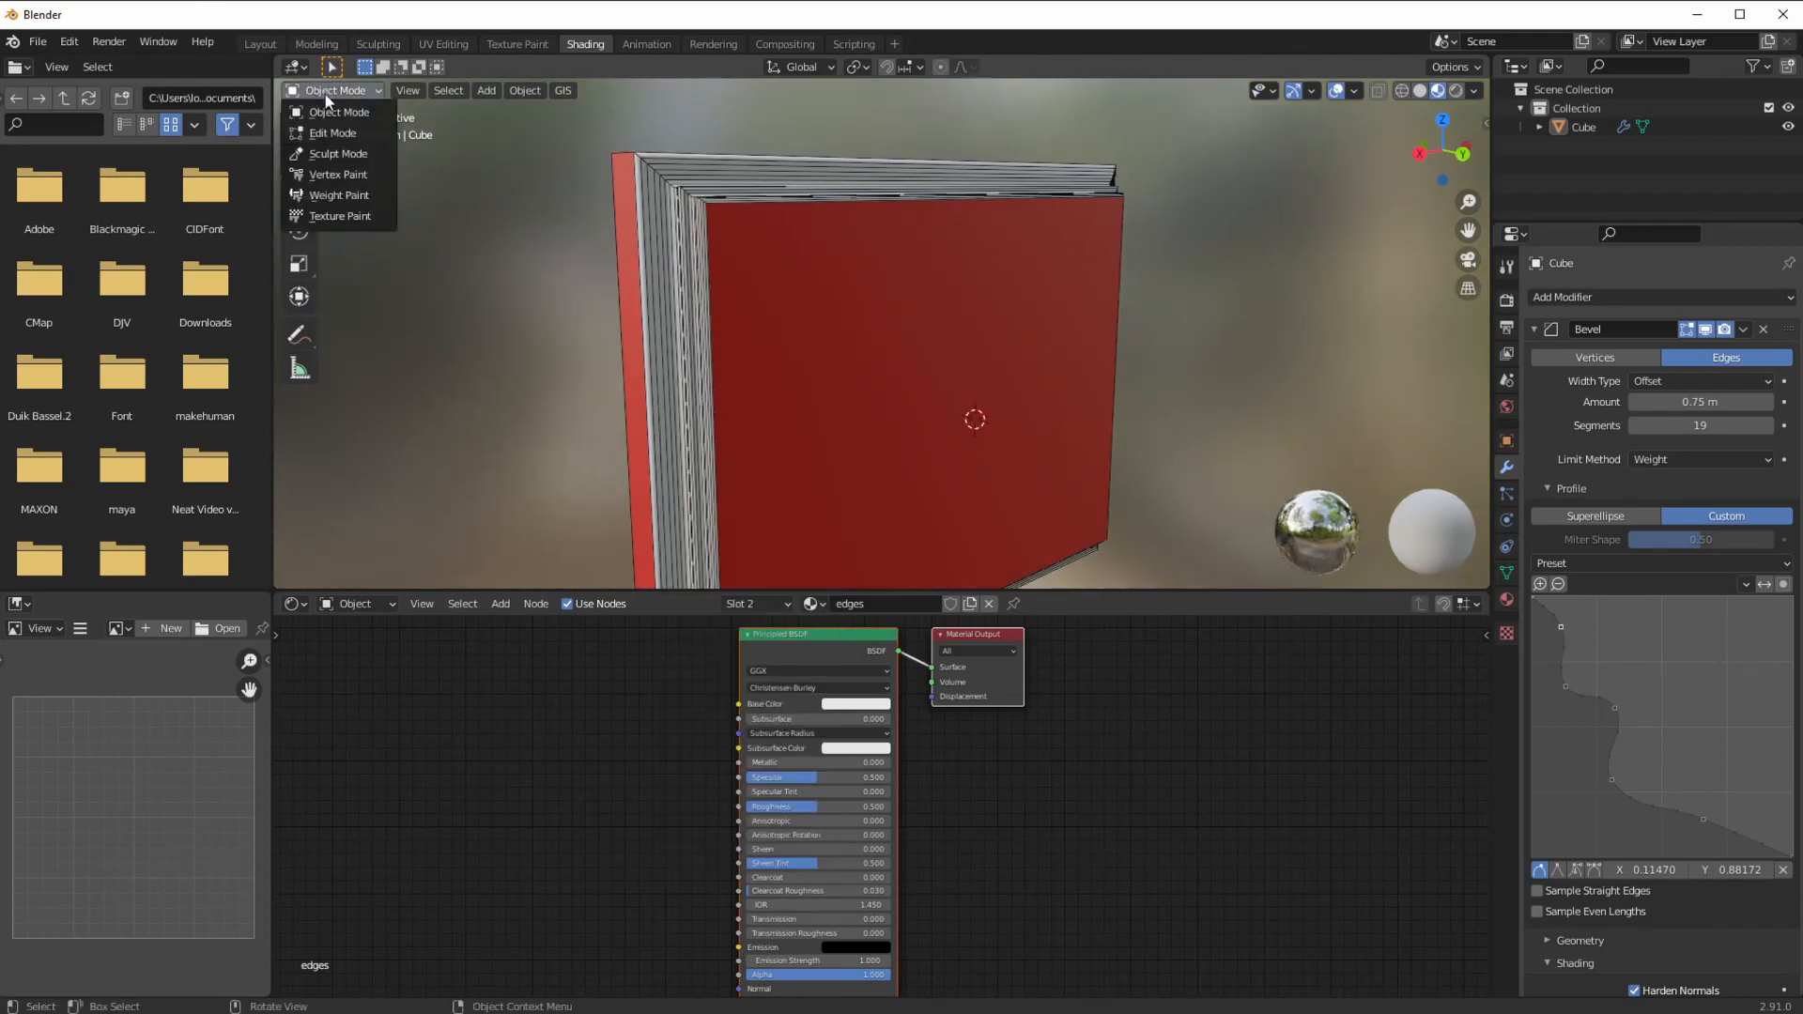
{"action": "left_click", "coordinate": [322, 154]}
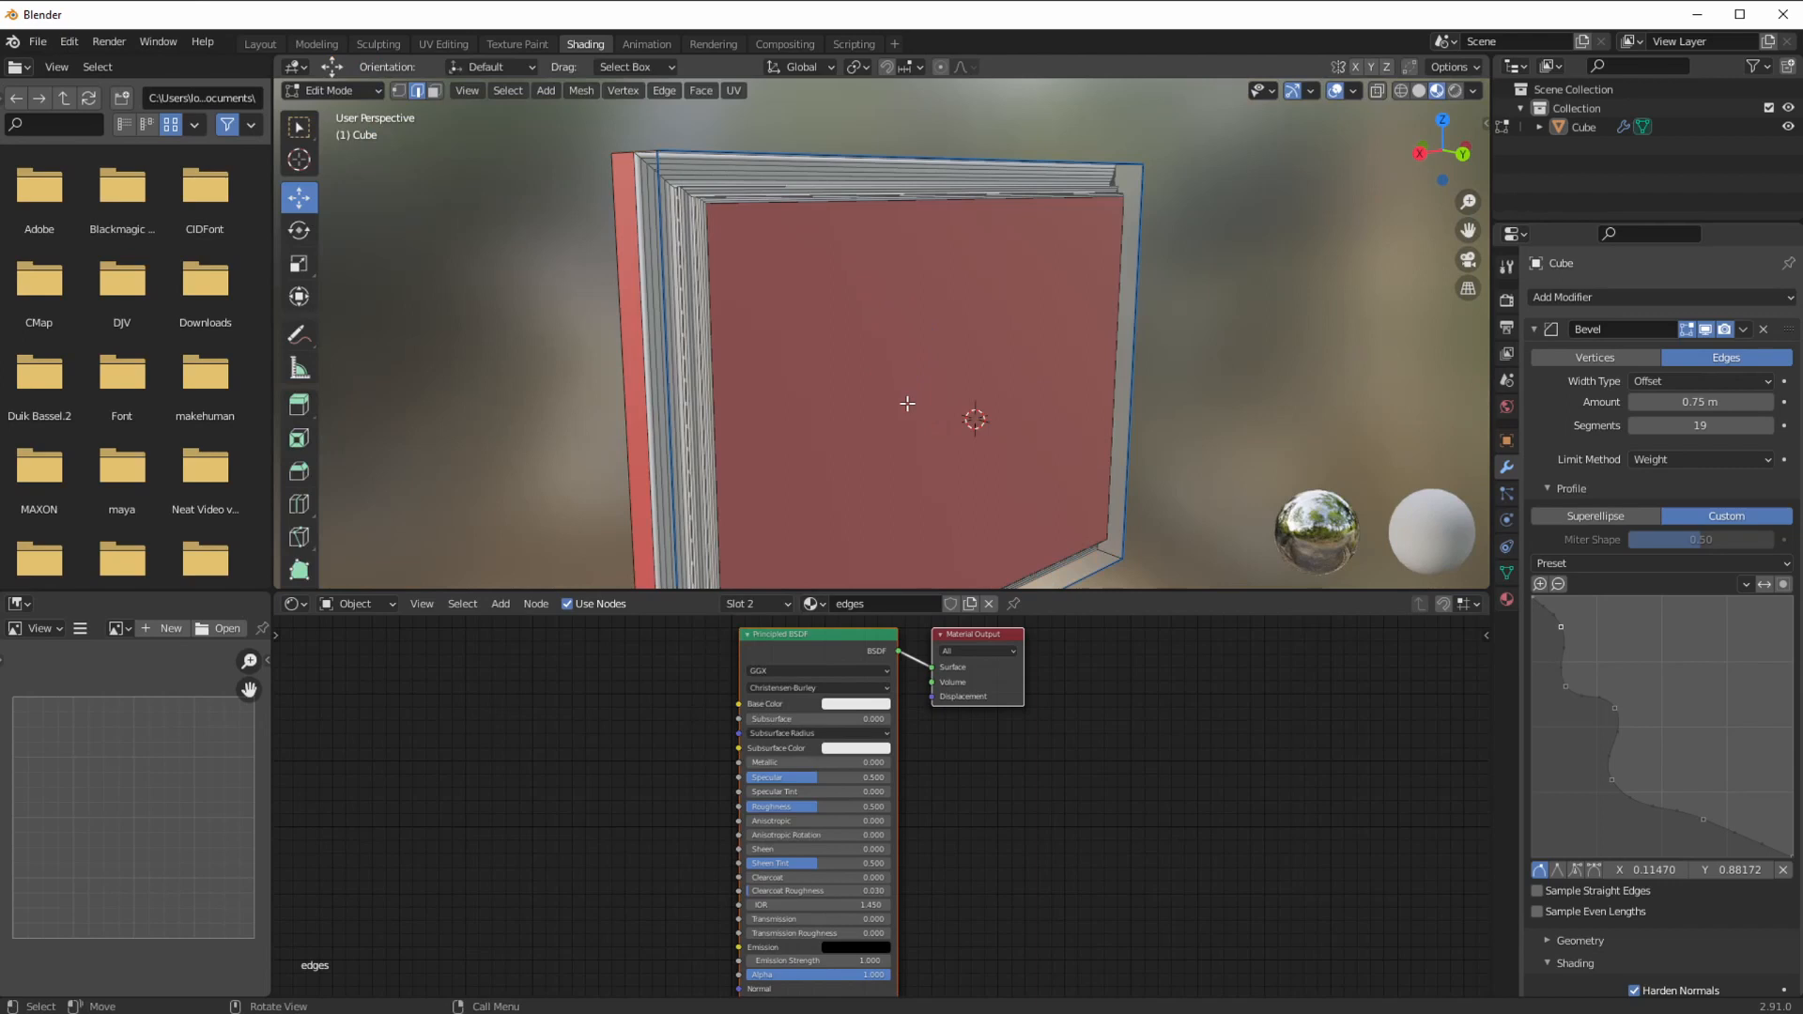
{"action": "middle_click_drag", "start_coordinate": [944, 425], "coordinate": [877, 366]}
{"action": "left_click", "coordinate": [323, 91]}
{"action": "left_click", "coordinate": [387, 111]}
{"action": "middle_click_drag", "start_coordinate": [483, 327], "coordinate": [752, 358]}
{"action": "middle_click_drag", "start_coordinate": [696, 416], "coordinate": [592, 342]}
{"action": "left_click", "coordinate": [840, 429]}
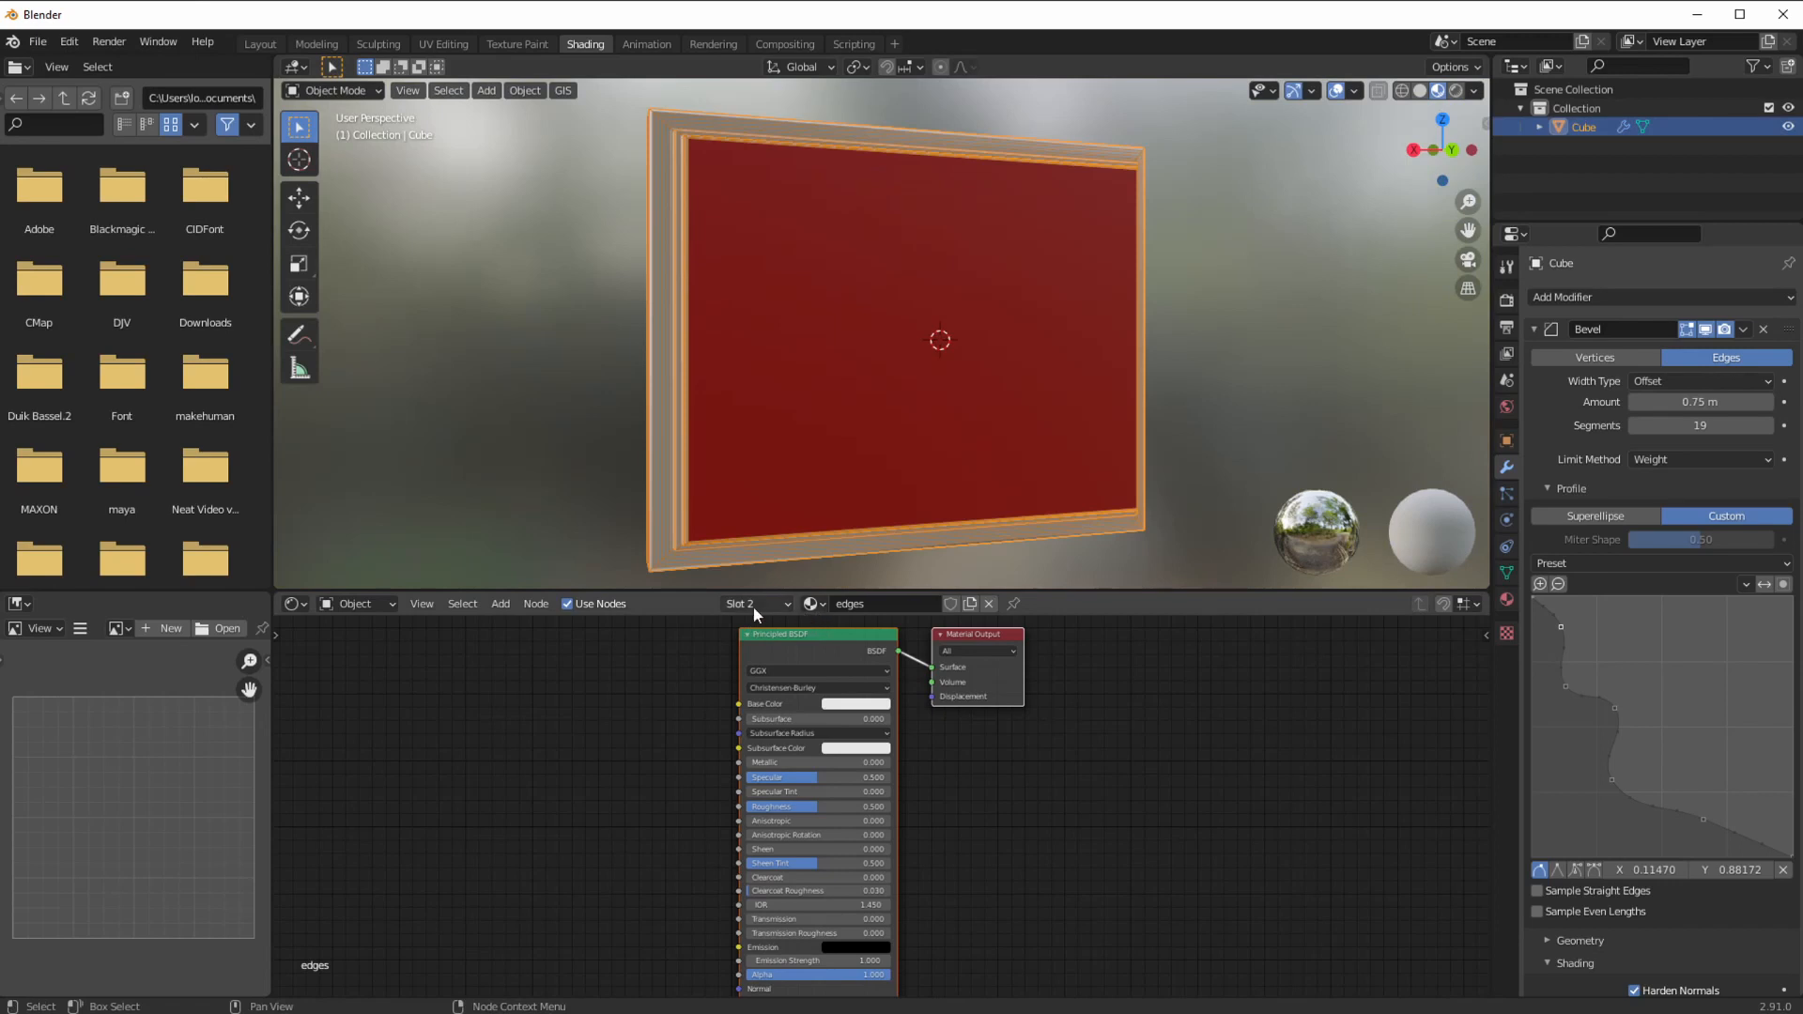
Step: Set the centre Material slot's base colour to olive
{"action": "left_click", "coordinate": [753, 606]}
{"action": "left_click", "coordinate": [750, 646]}
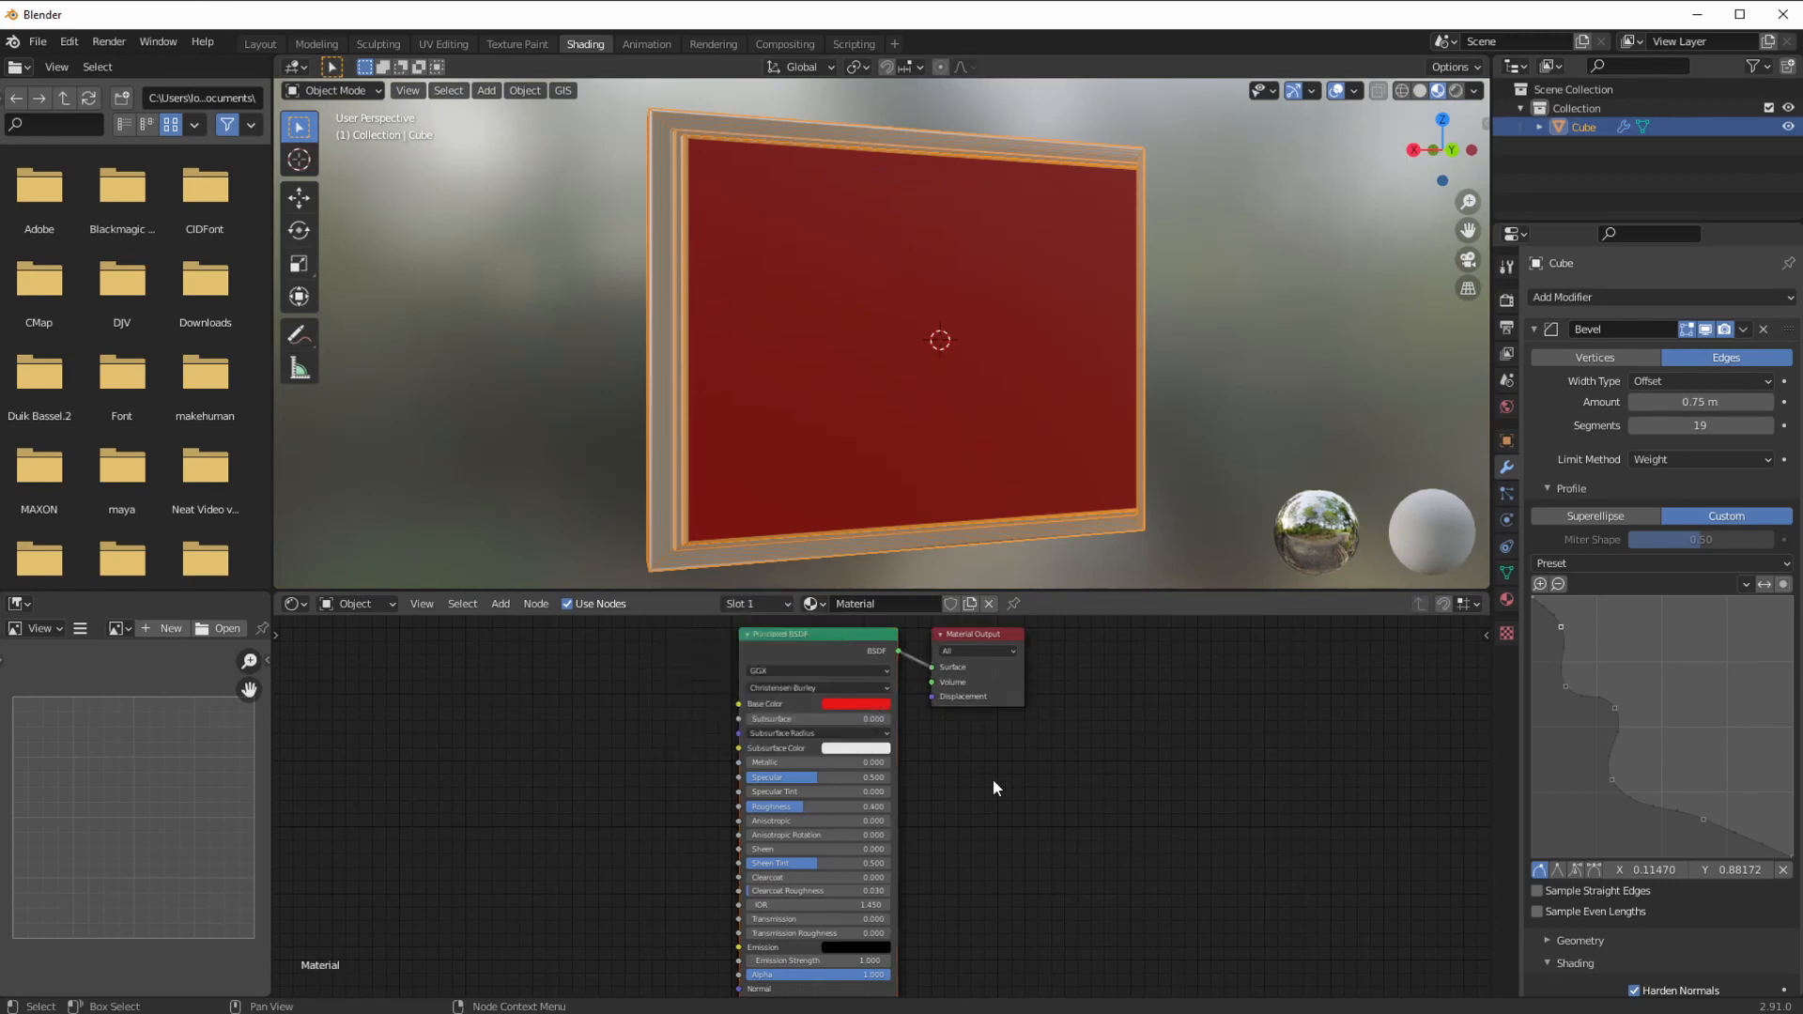
{"action": "left_click", "coordinate": [850, 704]}
{"action": "left_click_drag", "start_coordinate": [877, 608], "coordinate": [856, 599]}
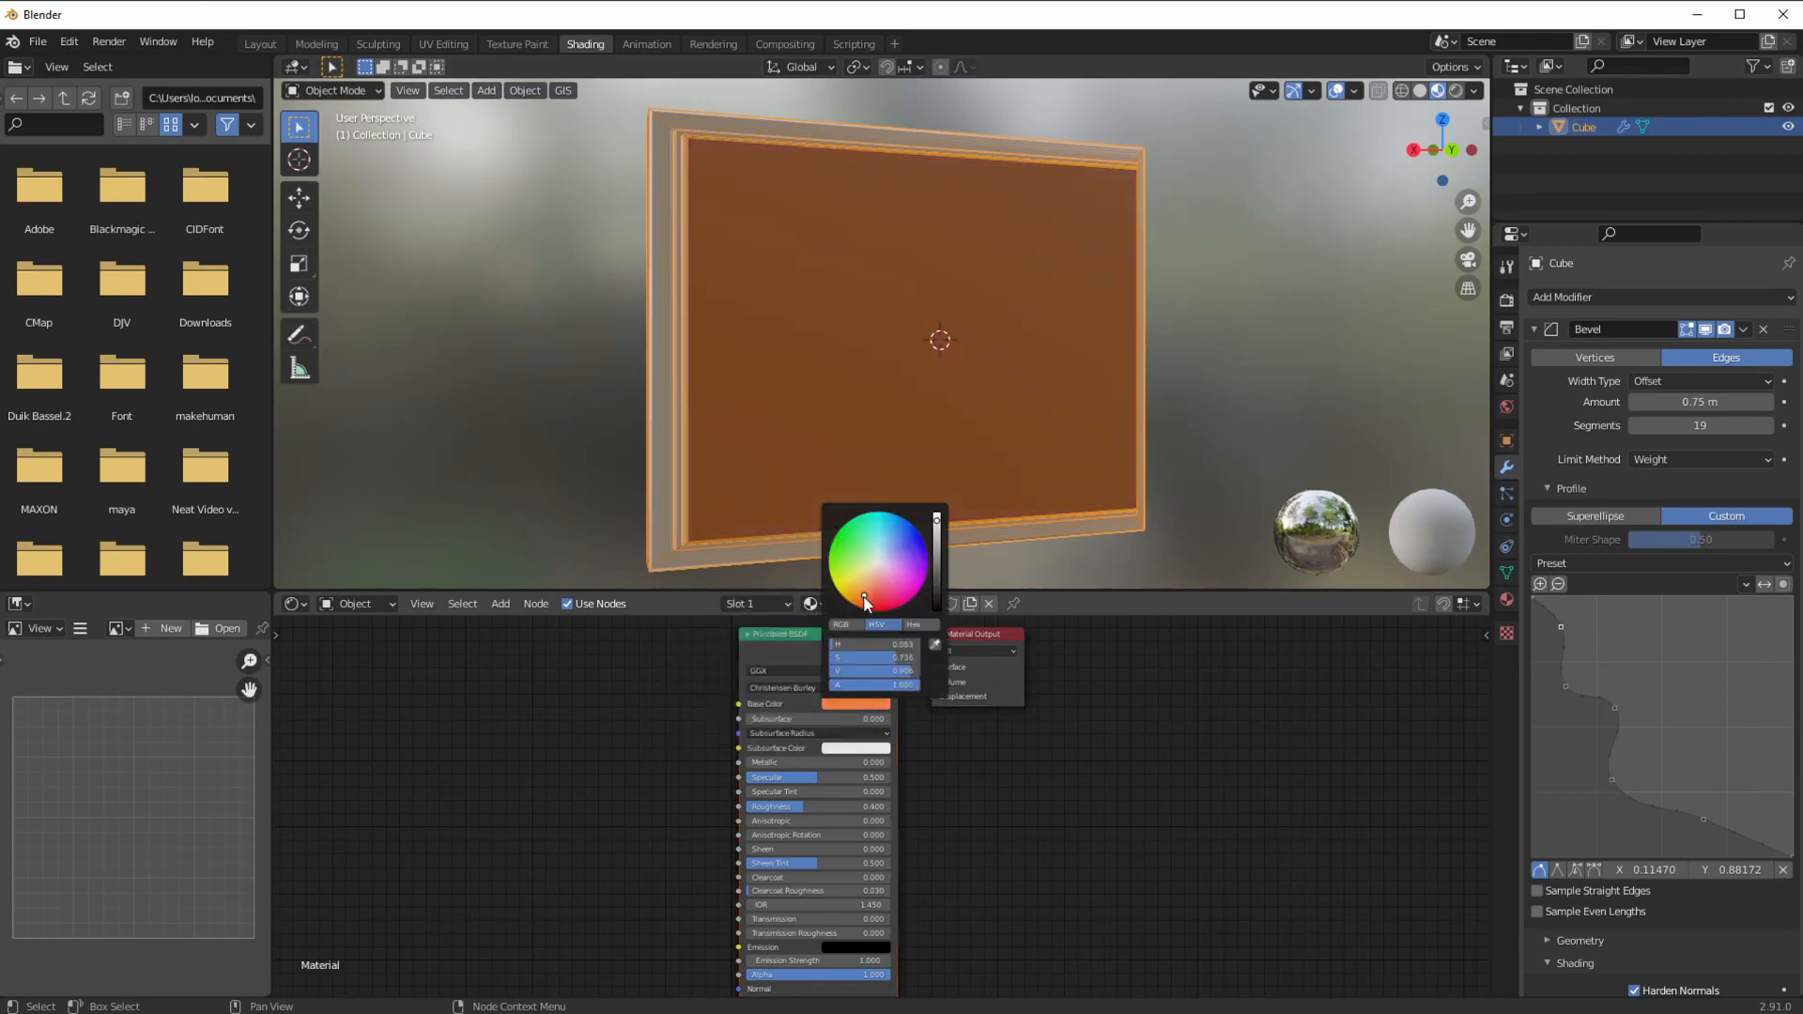
{"action": "left_click_drag", "start_coordinate": [936, 528], "coordinate": [937, 558]}
{"action": "left_click", "coordinate": [854, 592]}
{"action": "left_click_drag", "start_coordinate": [841, 646], "coordinate": [844, 645]}
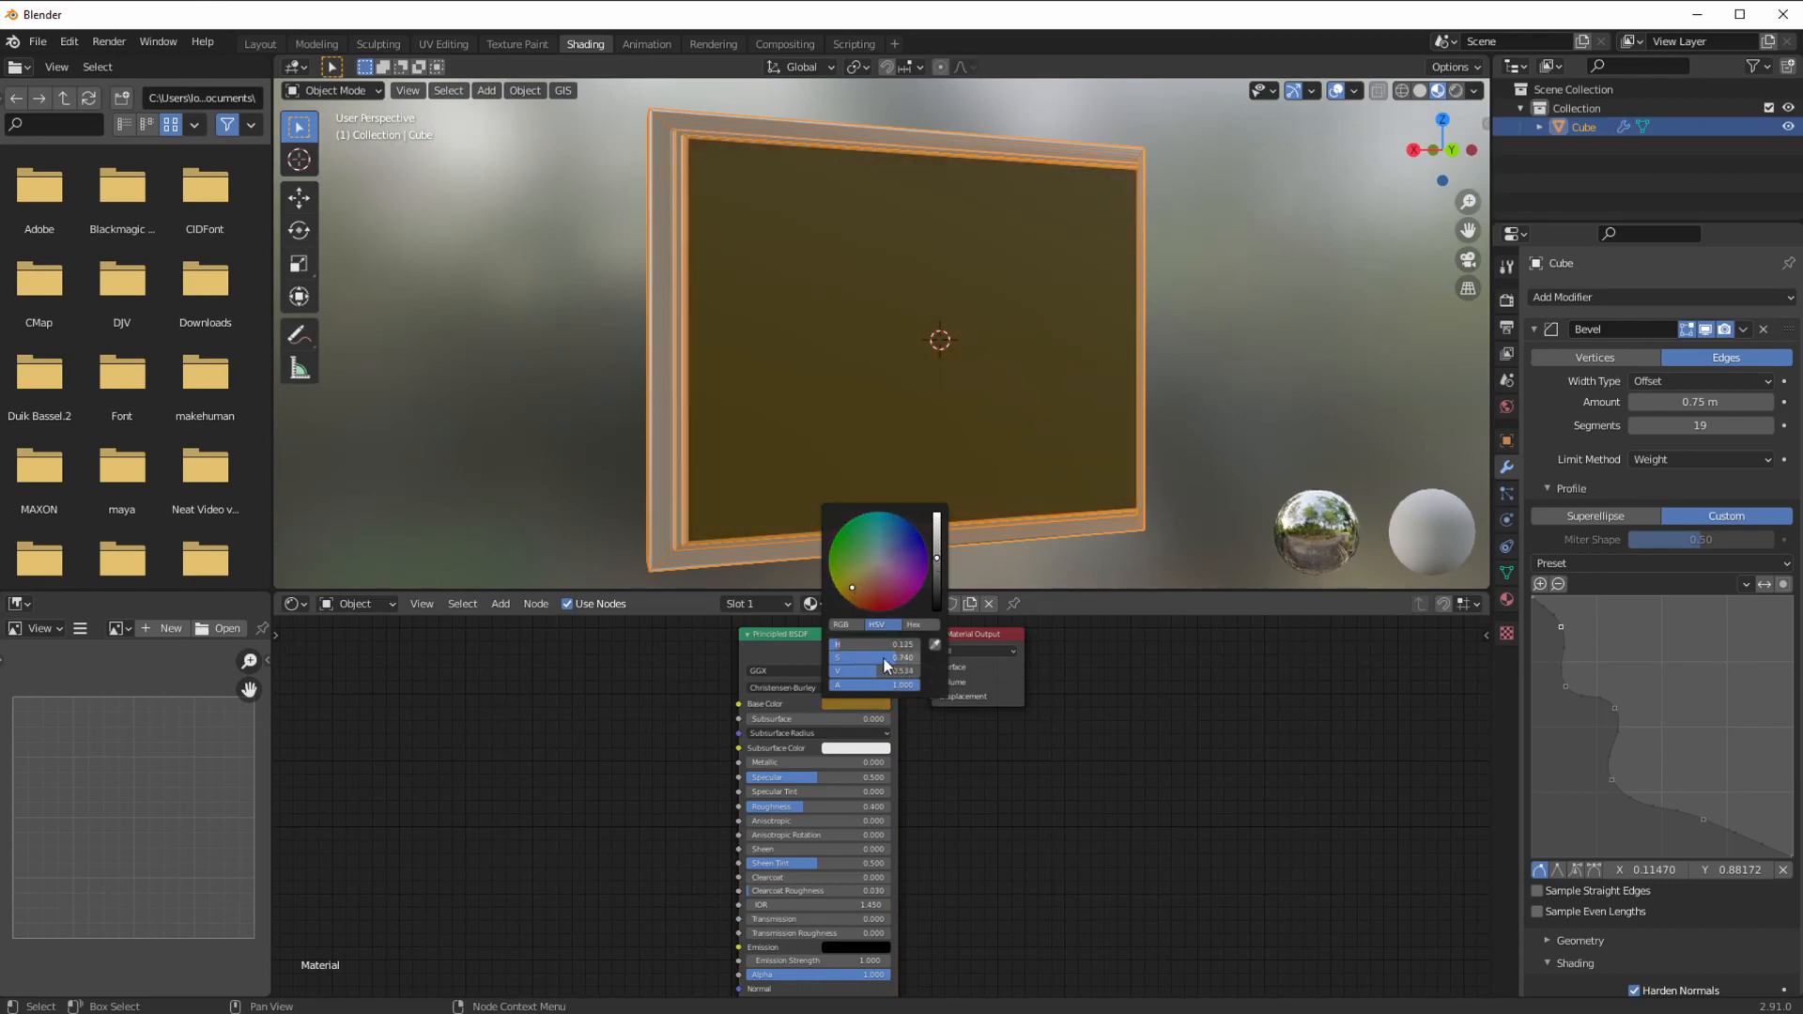
Step: Make the edges material near-black with Metallic 0.668 and roughness 0.191
{"action": "middle_click_drag", "start_coordinate": [834, 507], "coordinate": [746, 532]}
{"action": "left_click", "coordinate": [740, 607]}
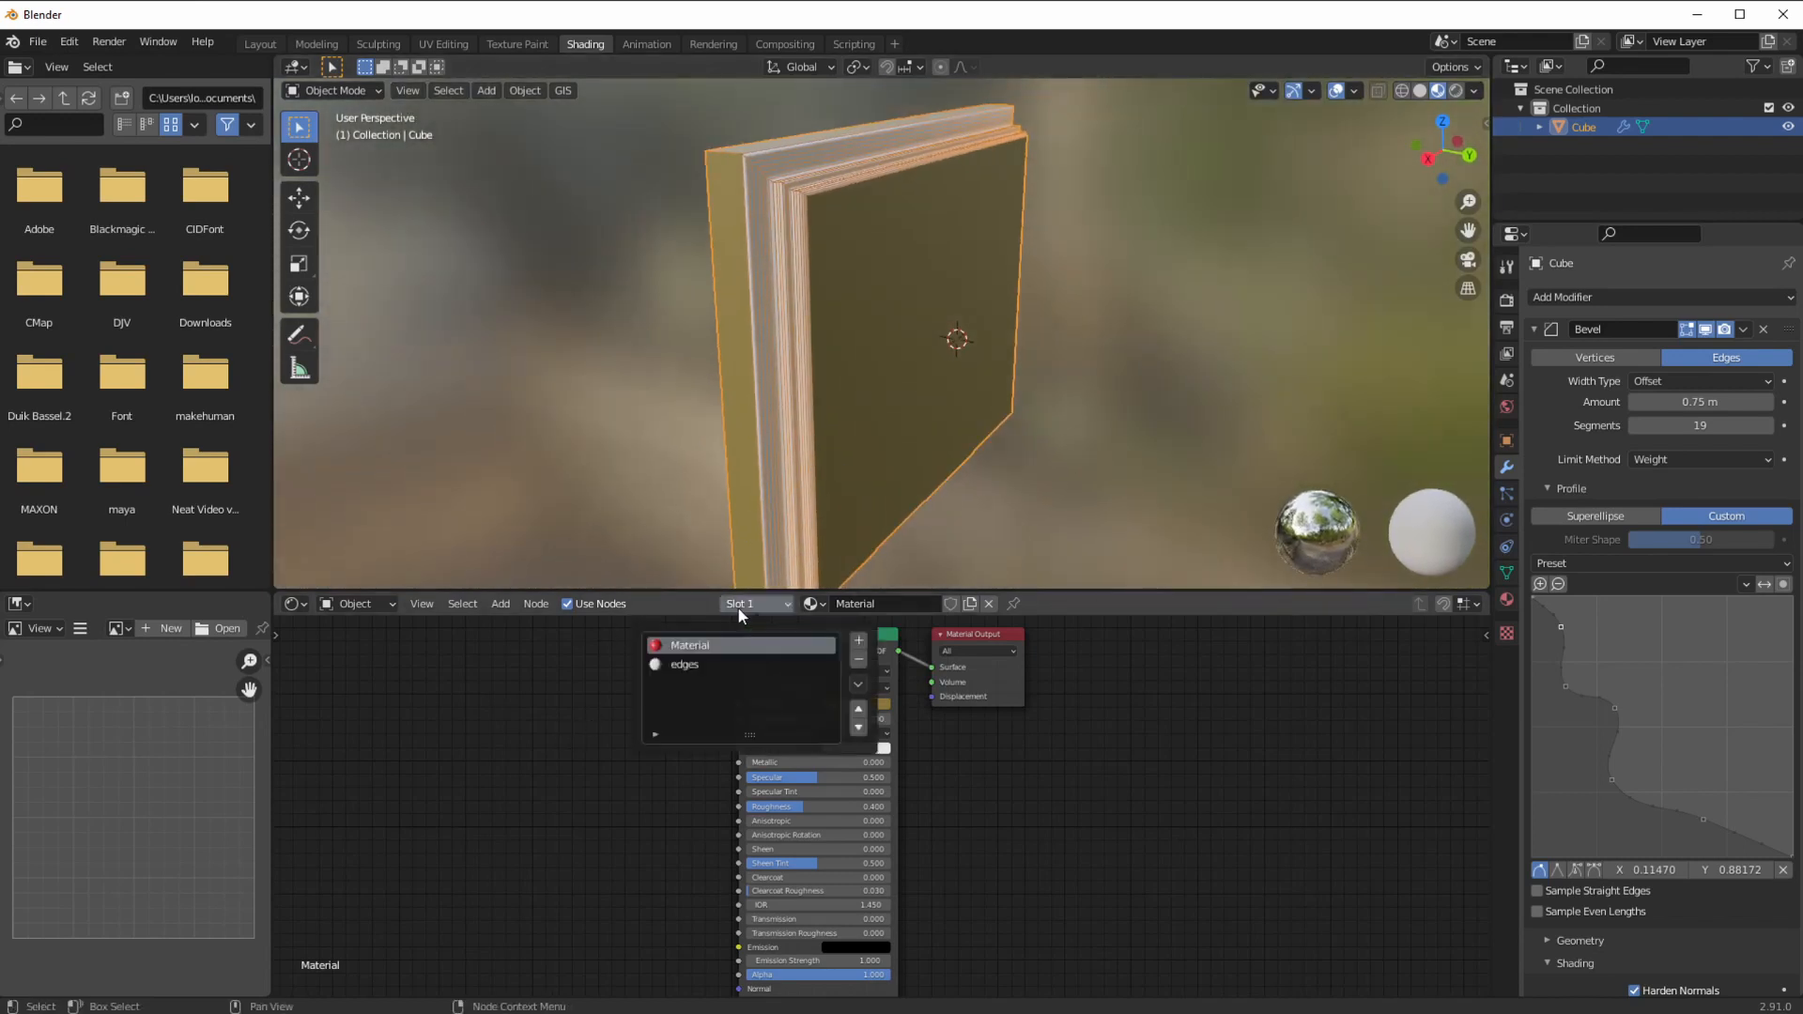
{"action": "left_click", "coordinate": [683, 665]}
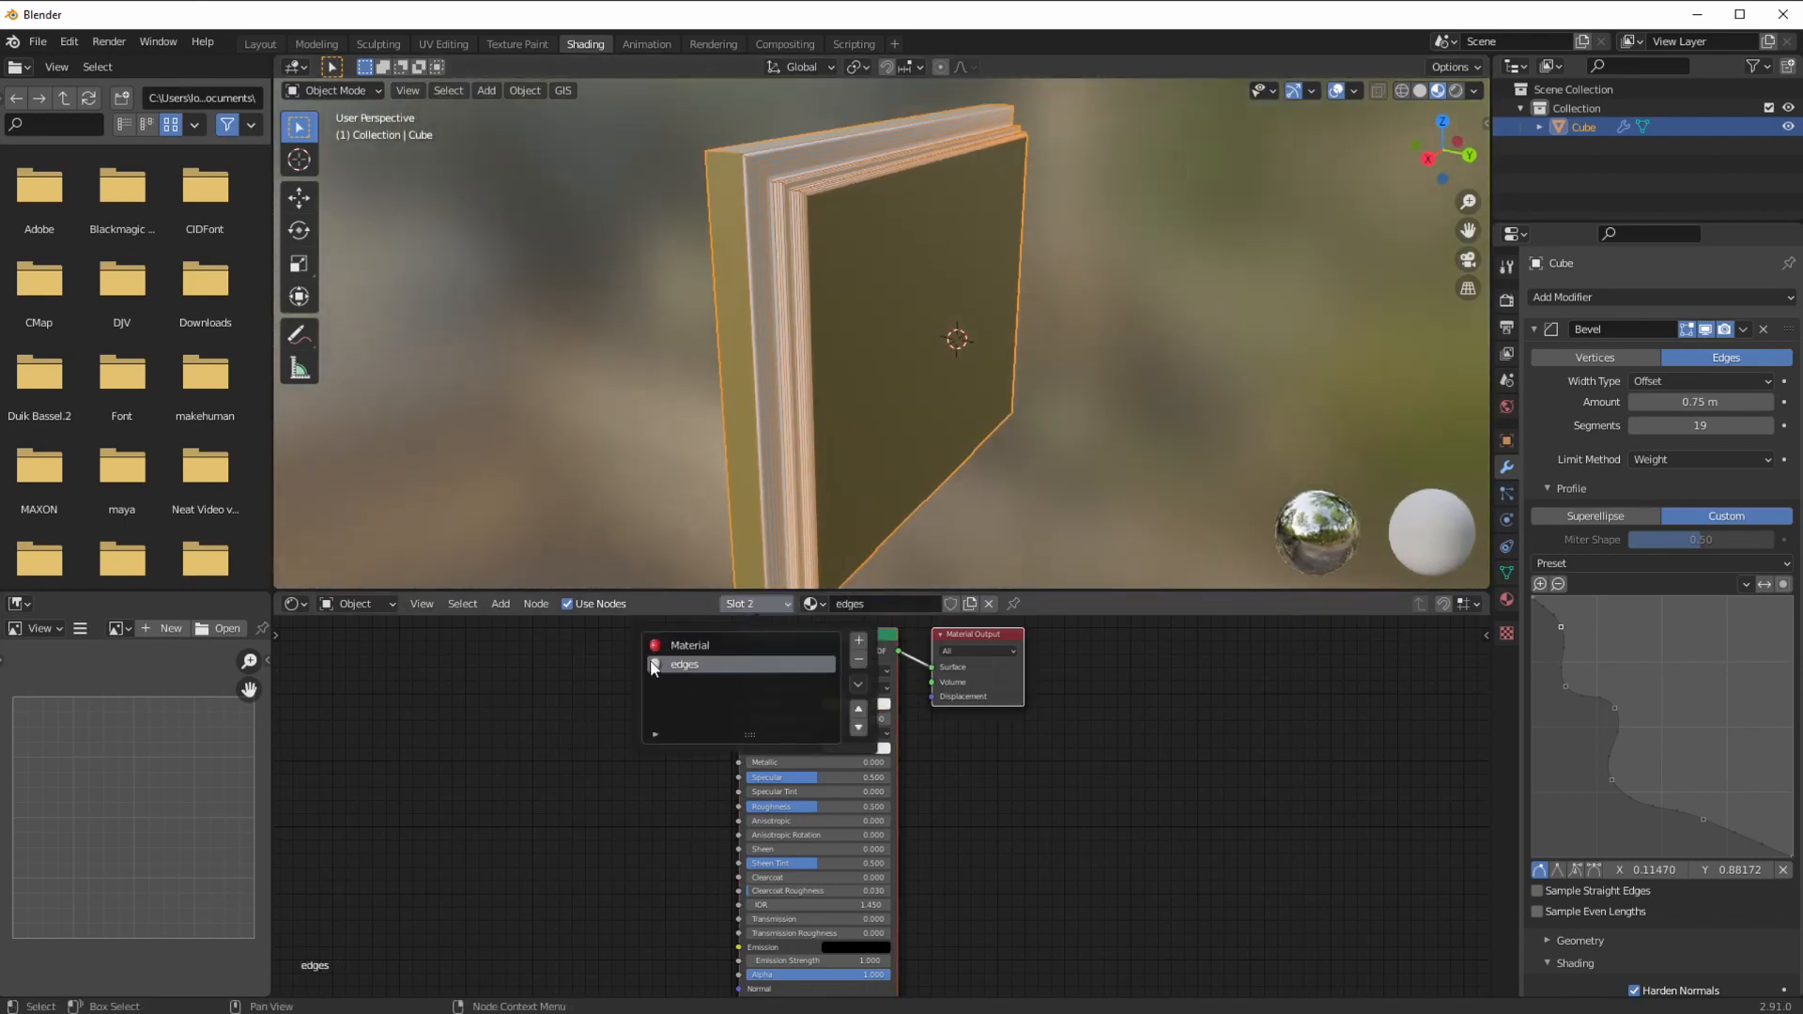
{"action": "left_click", "coordinate": [830, 703]}
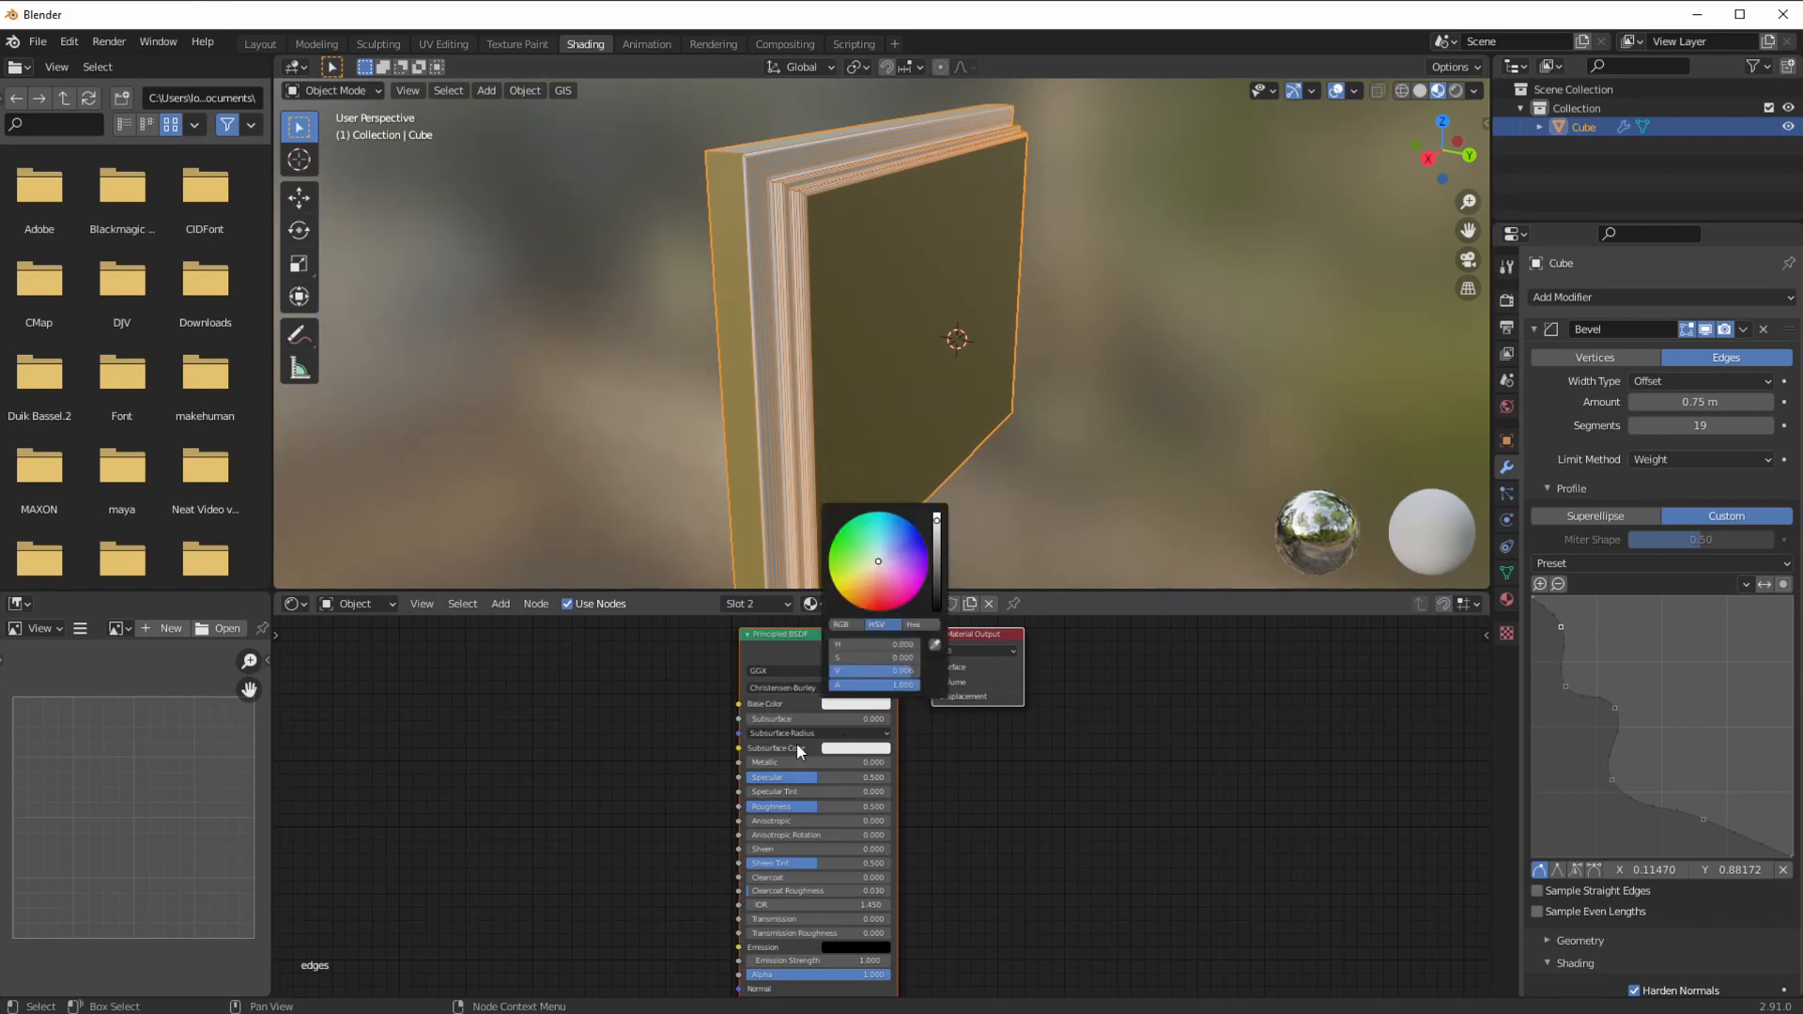
{"action": "left_click_drag", "start_coordinate": [767, 762], "coordinate": [878, 763]}
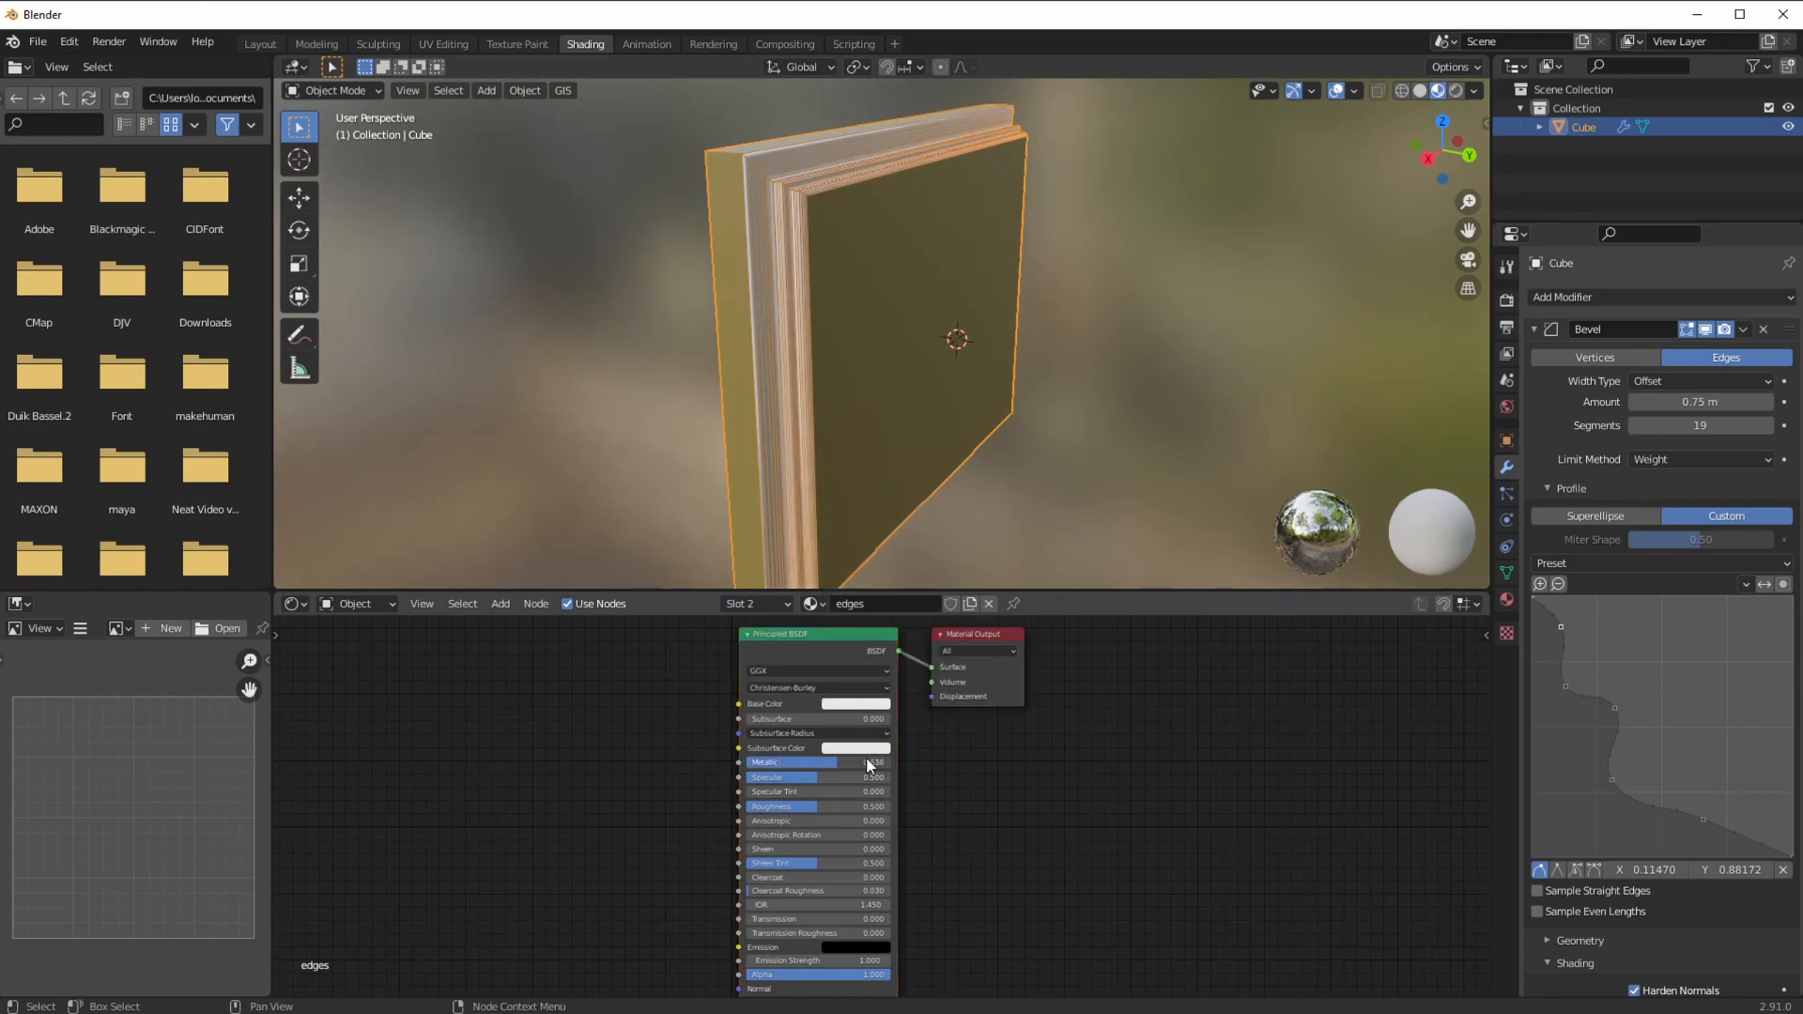
{"action": "left_click", "coordinate": [856, 704]}
{"action": "left_click_drag", "start_coordinate": [932, 548], "coordinate": [936, 609]}
{"action": "left_click_drag", "start_coordinate": [790, 806], "coordinate": [740, 806]}
{"action": "middle_click_drag", "start_coordinate": [723, 488], "coordinate": [661, 459]}
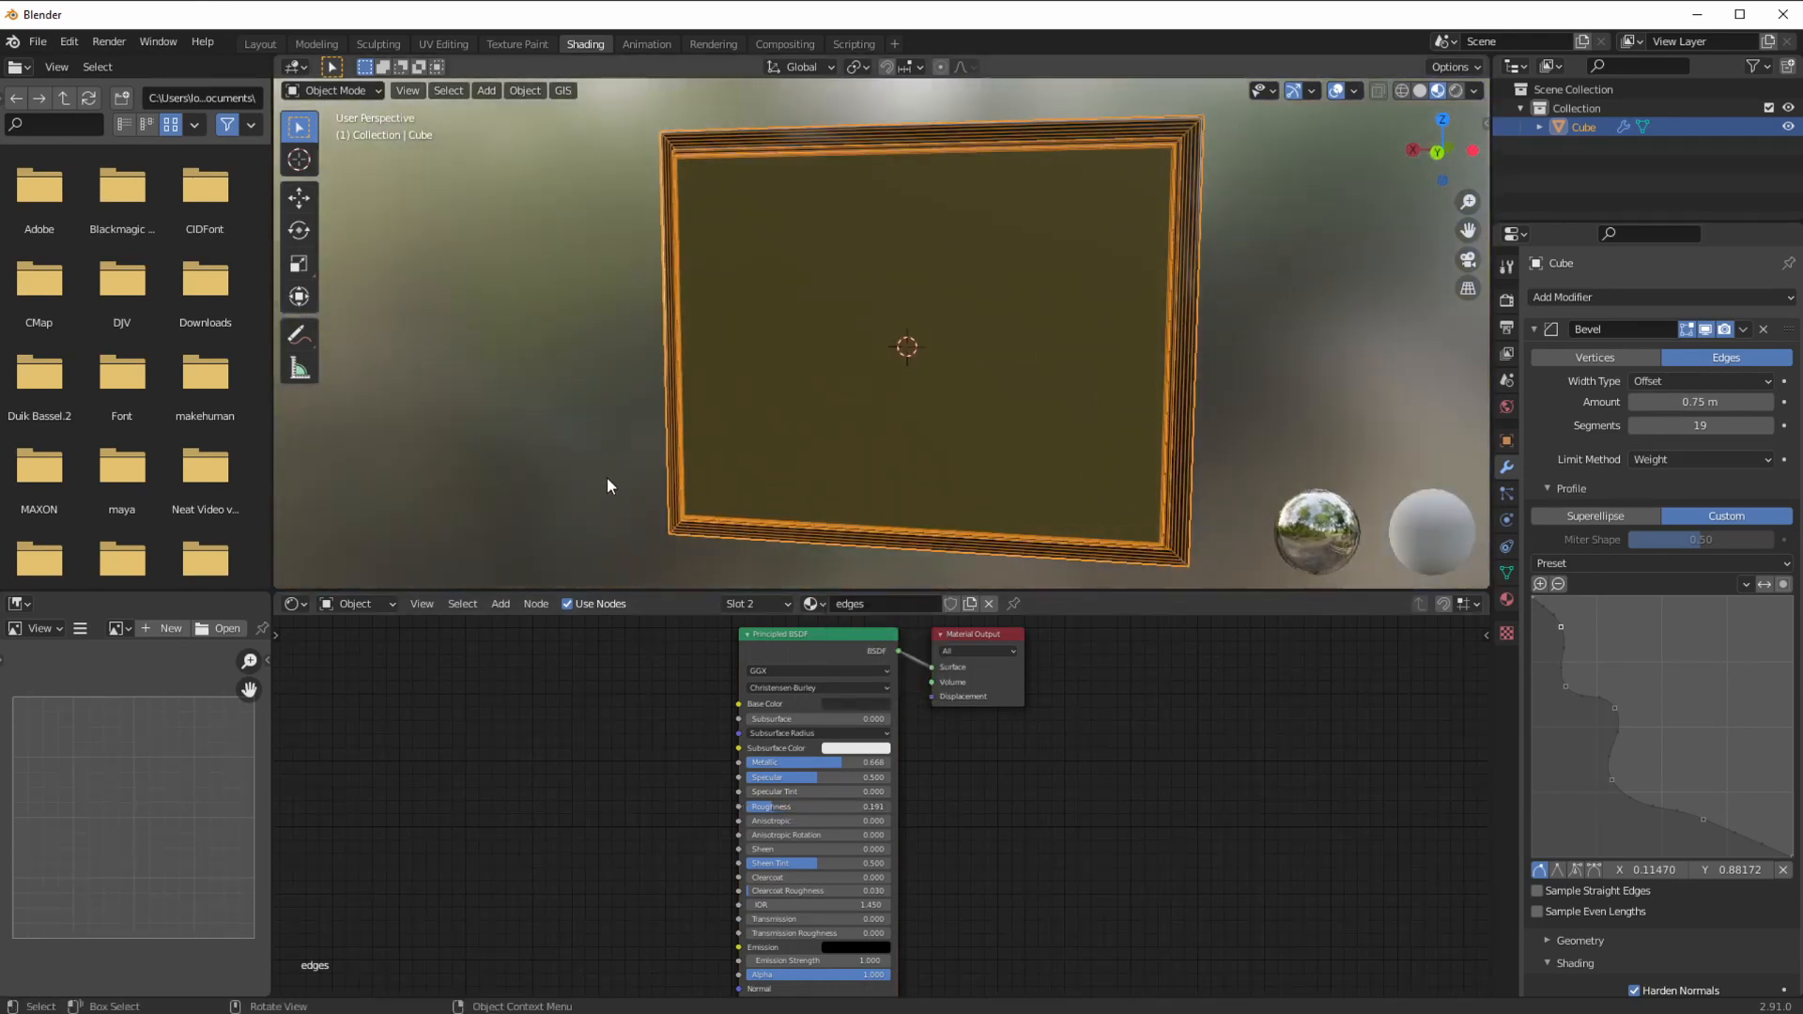
{"action": "left_click", "coordinate": [564, 497]}
{"action": "middle_click_drag", "start_coordinate": [526, 518], "coordinate": [705, 430]}
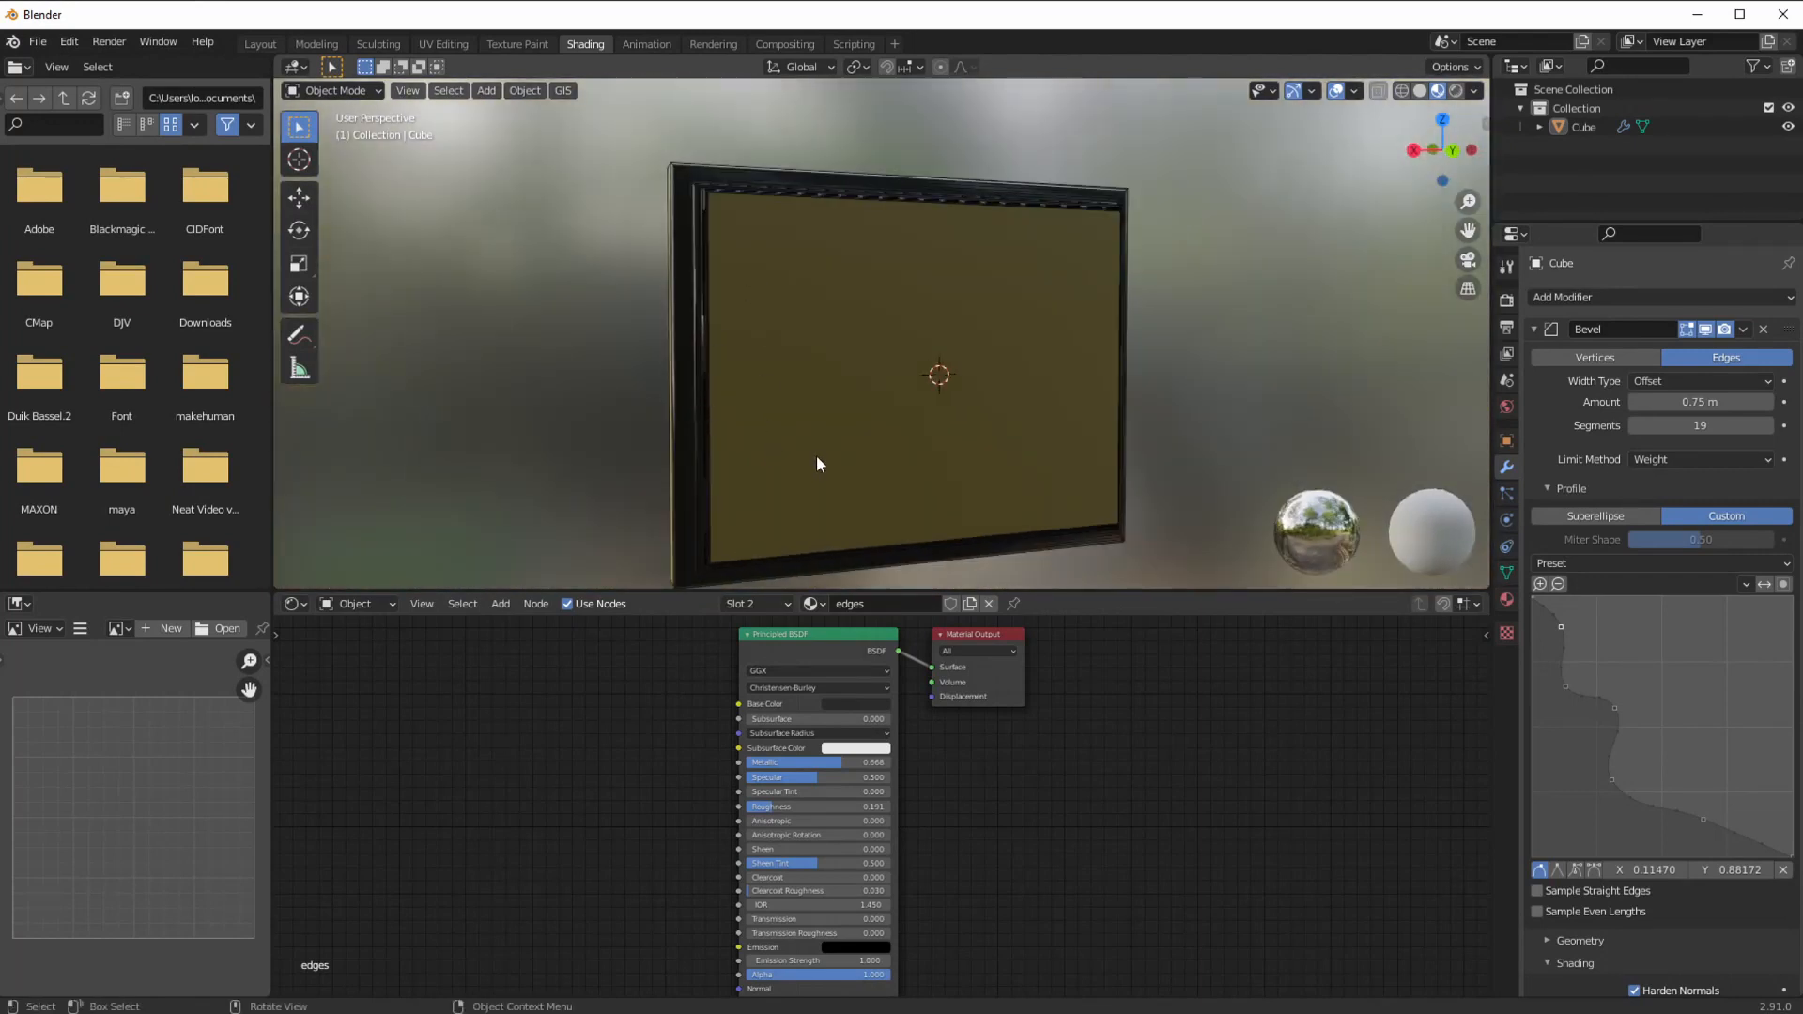
Step: Move two points and add one on the Bevel's custom profile curve for a stepped border
{"action": "middle_click_drag", "start_coordinate": [1036, 369], "coordinate": [1303, 578]}
{"action": "left_click_drag", "start_coordinate": [1708, 795], "coordinate": [1665, 782]}
{"action": "mouse_move", "coordinate": [1615, 708]}
{"action": "left_mouse_down"}
{"action": "mouse_move", "coordinate": [1651, 744]}
{"action": "mouse_move", "coordinate": [1620, 743]}
{"action": "mouse_move", "coordinate": [1580, 696]}
{"action": "mouse_move", "coordinate": [1622, 704]}
{"action": "left_mouse_up"}
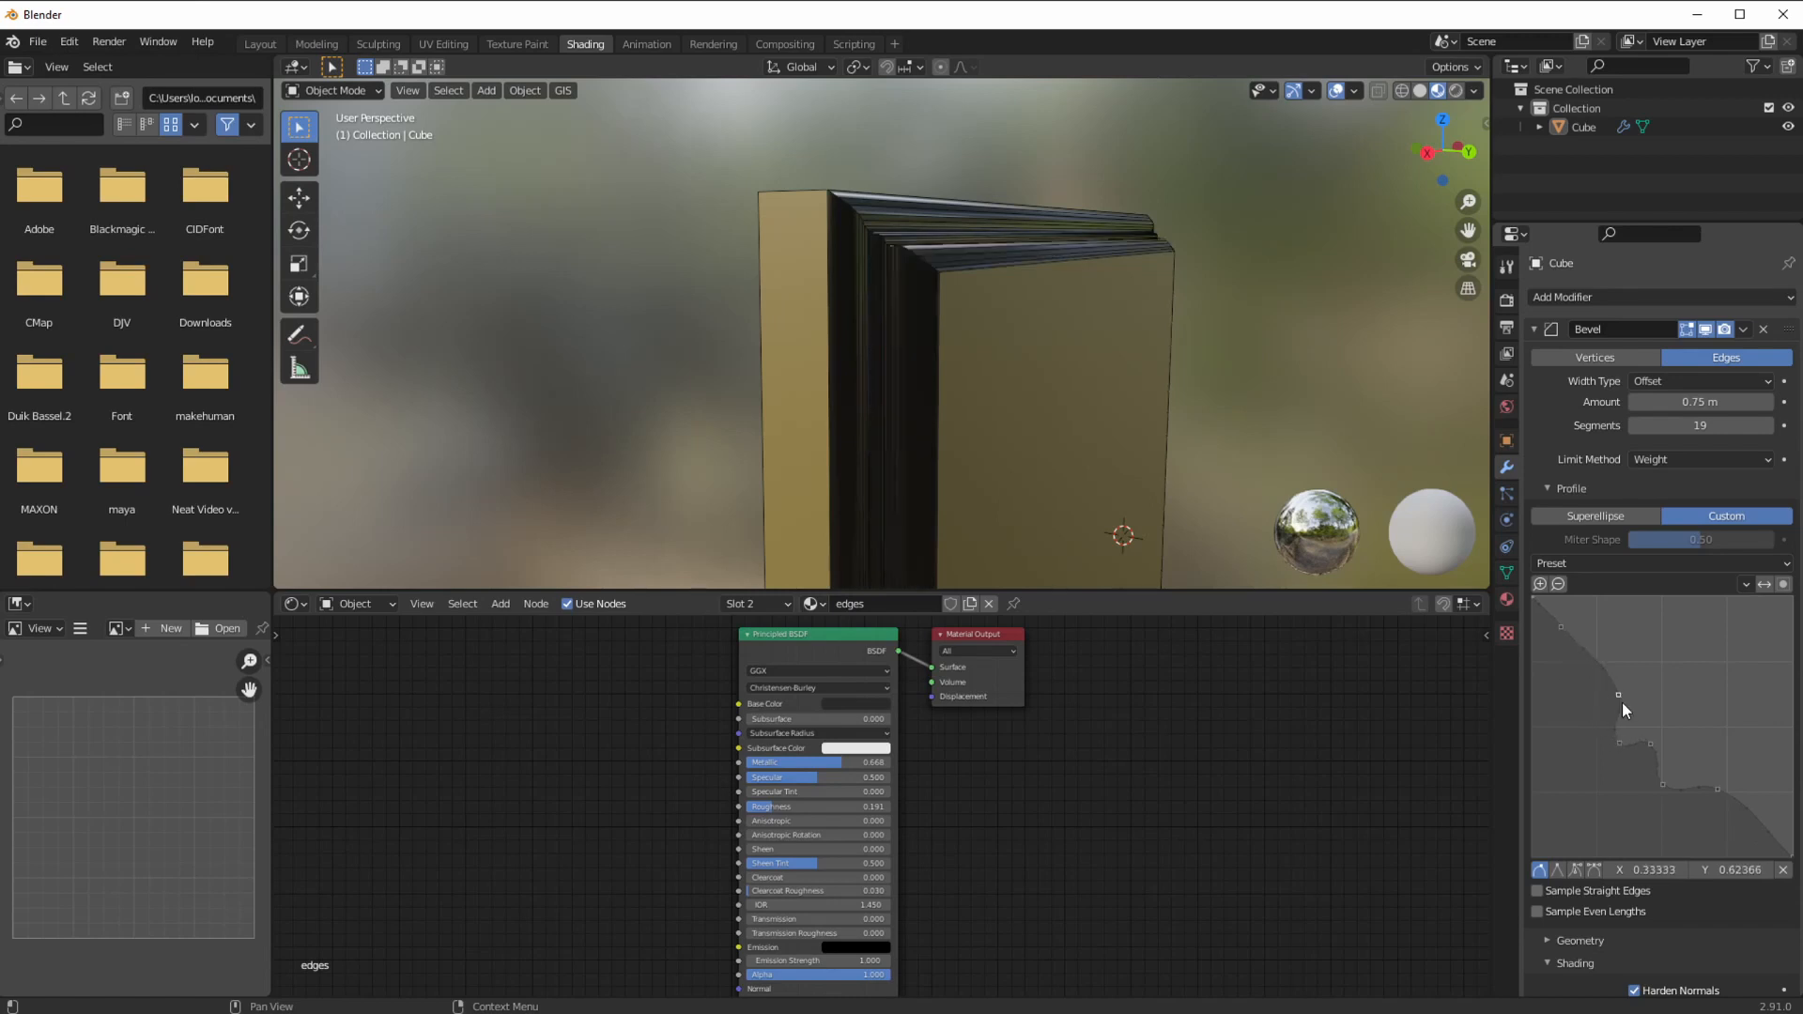
{"action": "mouse_move", "coordinate": [1563, 628]}
{"action": "left_mouse_down"}
{"action": "mouse_move", "coordinate": [1579, 680]}
{"action": "mouse_move", "coordinate": [1568, 639]}
{"action": "left_mouse_up"}
{"action": "middle_click_drag", "start_coordinate": [890, 460], "coordinate": [748, 309]}
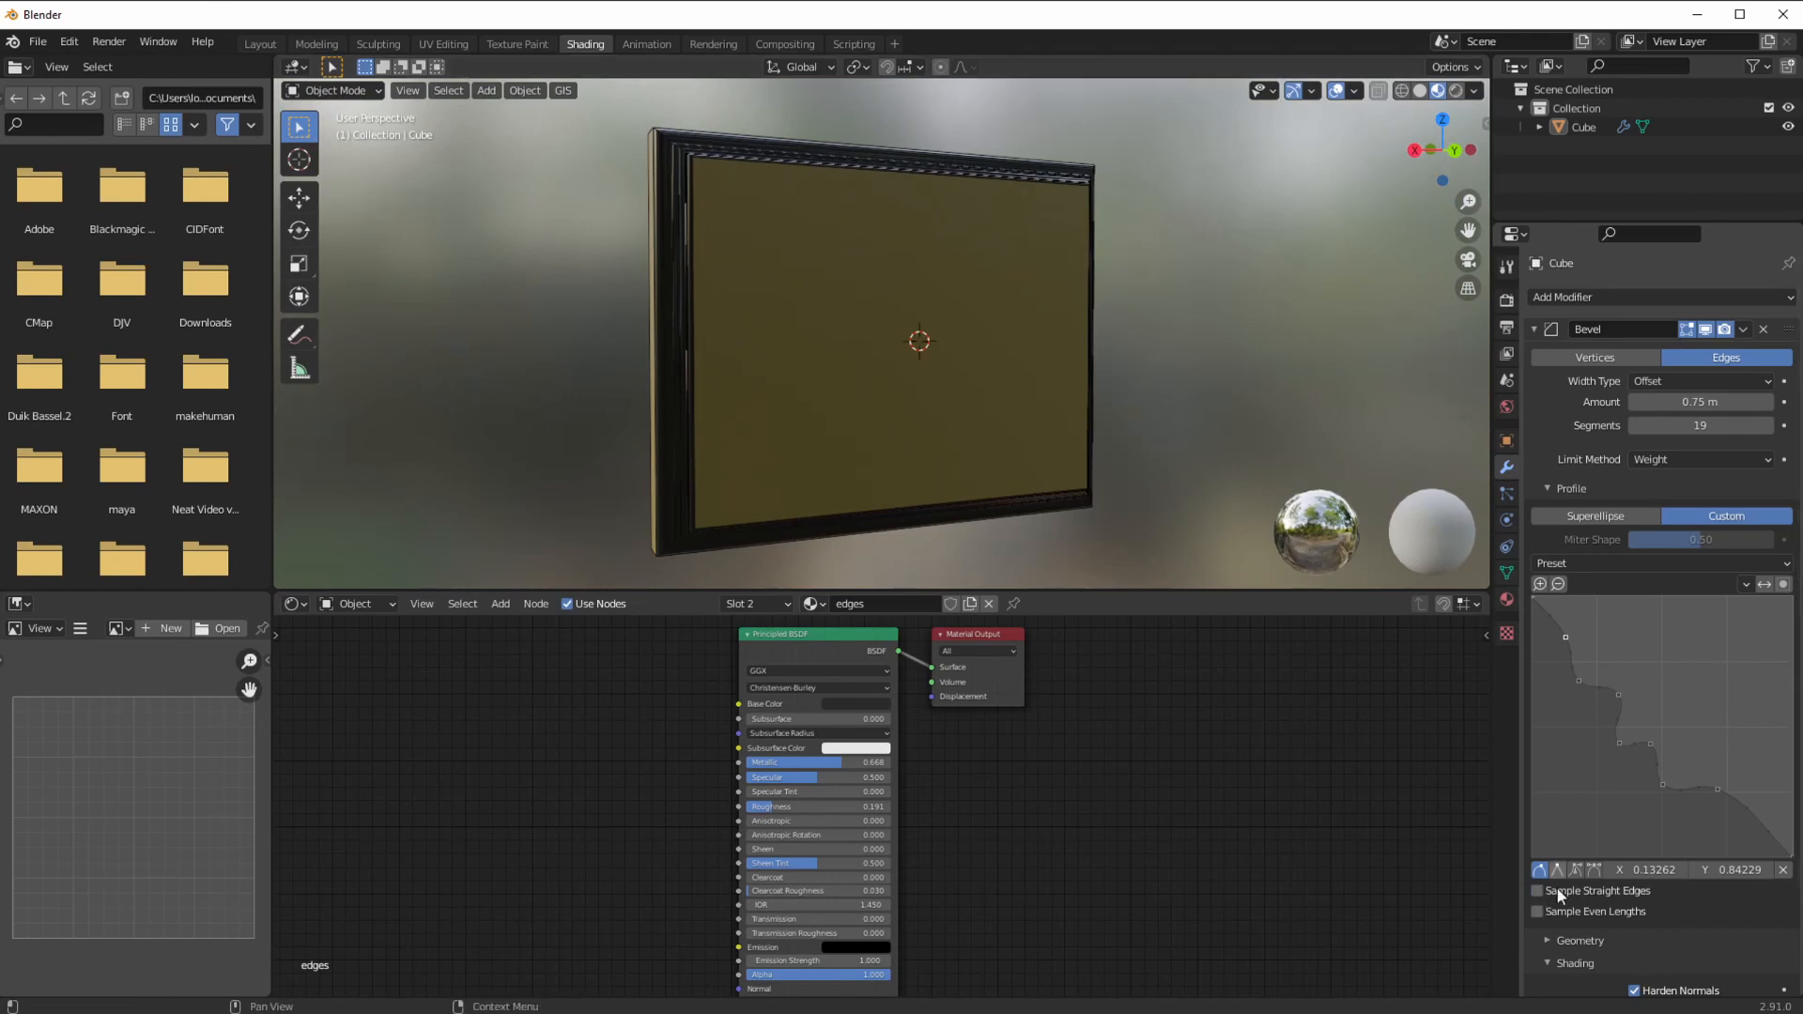
{"action": "mouse_move", "coordinate": [930, 425]}
{"action": "middle_mouse_down"}
{"action": "mouse_move", "coordinate": [780, 414]}
{"action": "mouse_move", "coordinate": [897, 425]}
{"action": "mouse_move", "coordinate": [932, 392]}
{"action": "middle_mouse_up"}
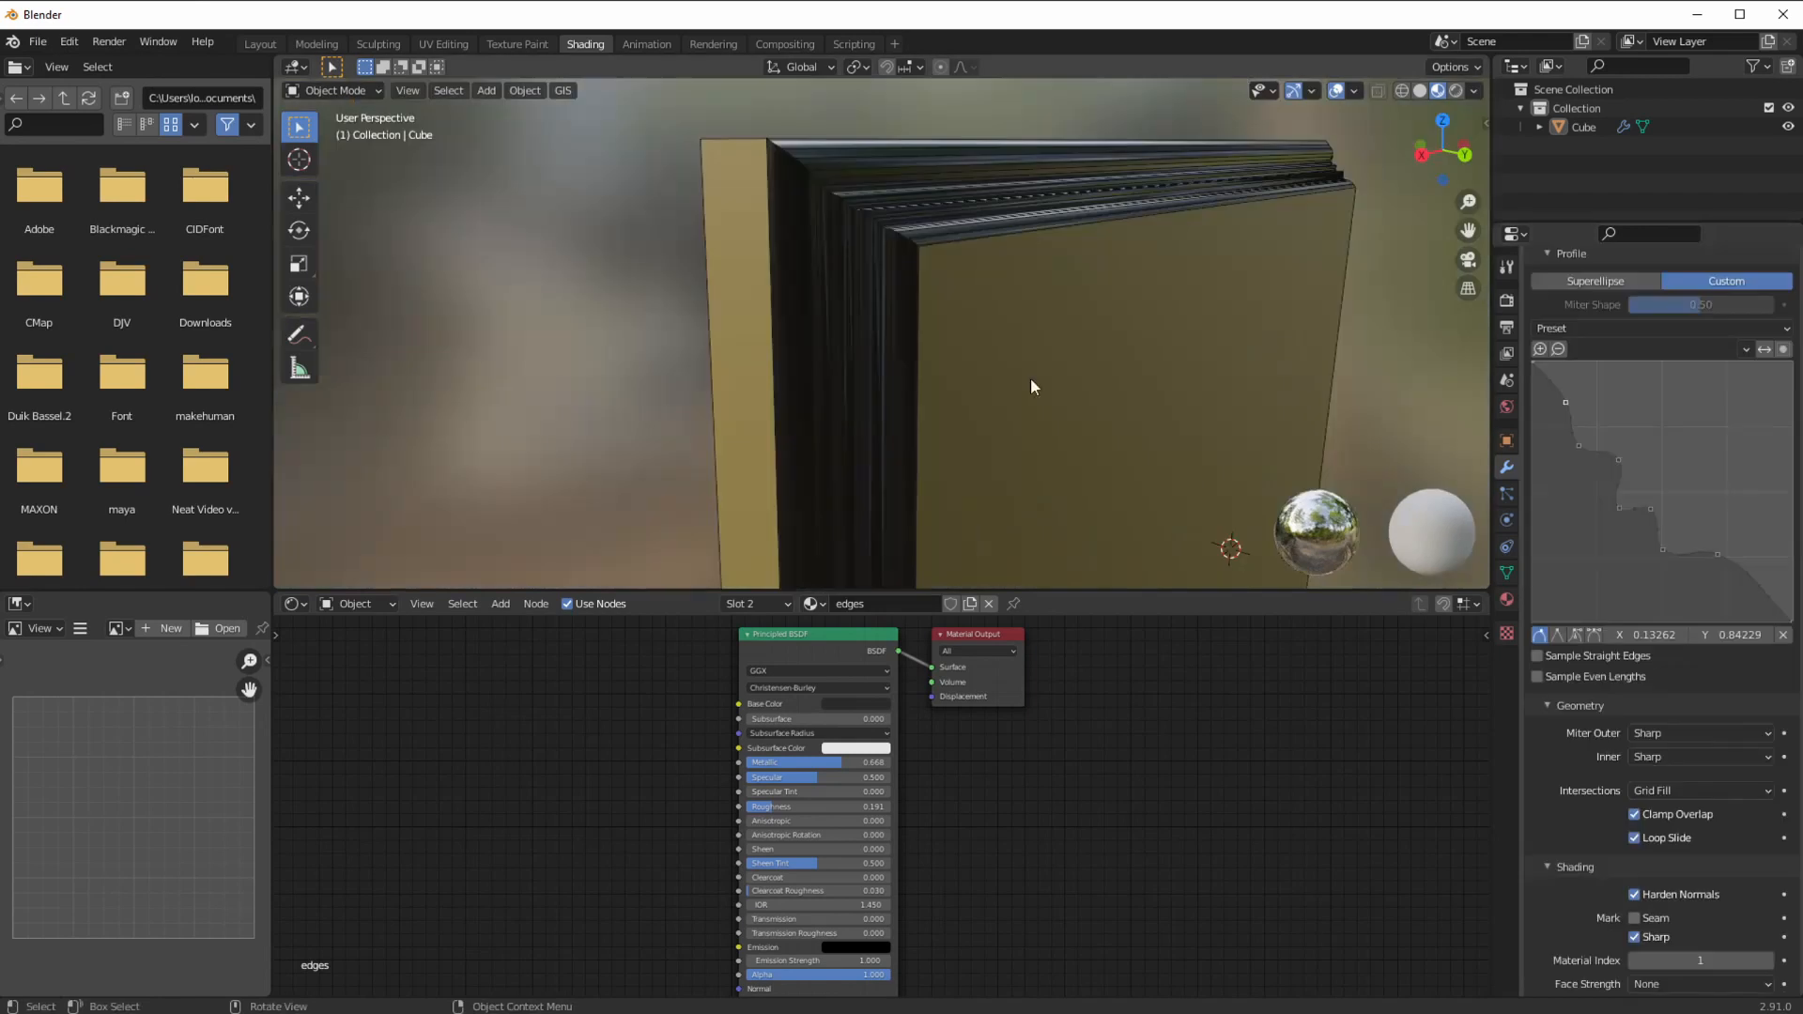
Step: Set the Bevel modifier's outer and inner miters to Arc
{"action": "left_click", "coordinate": [1696, 734]}
{"action": "left_click", "coordinate": [1646, 770]}
{"action": "left_click", "coordinate": [1652, 757]}
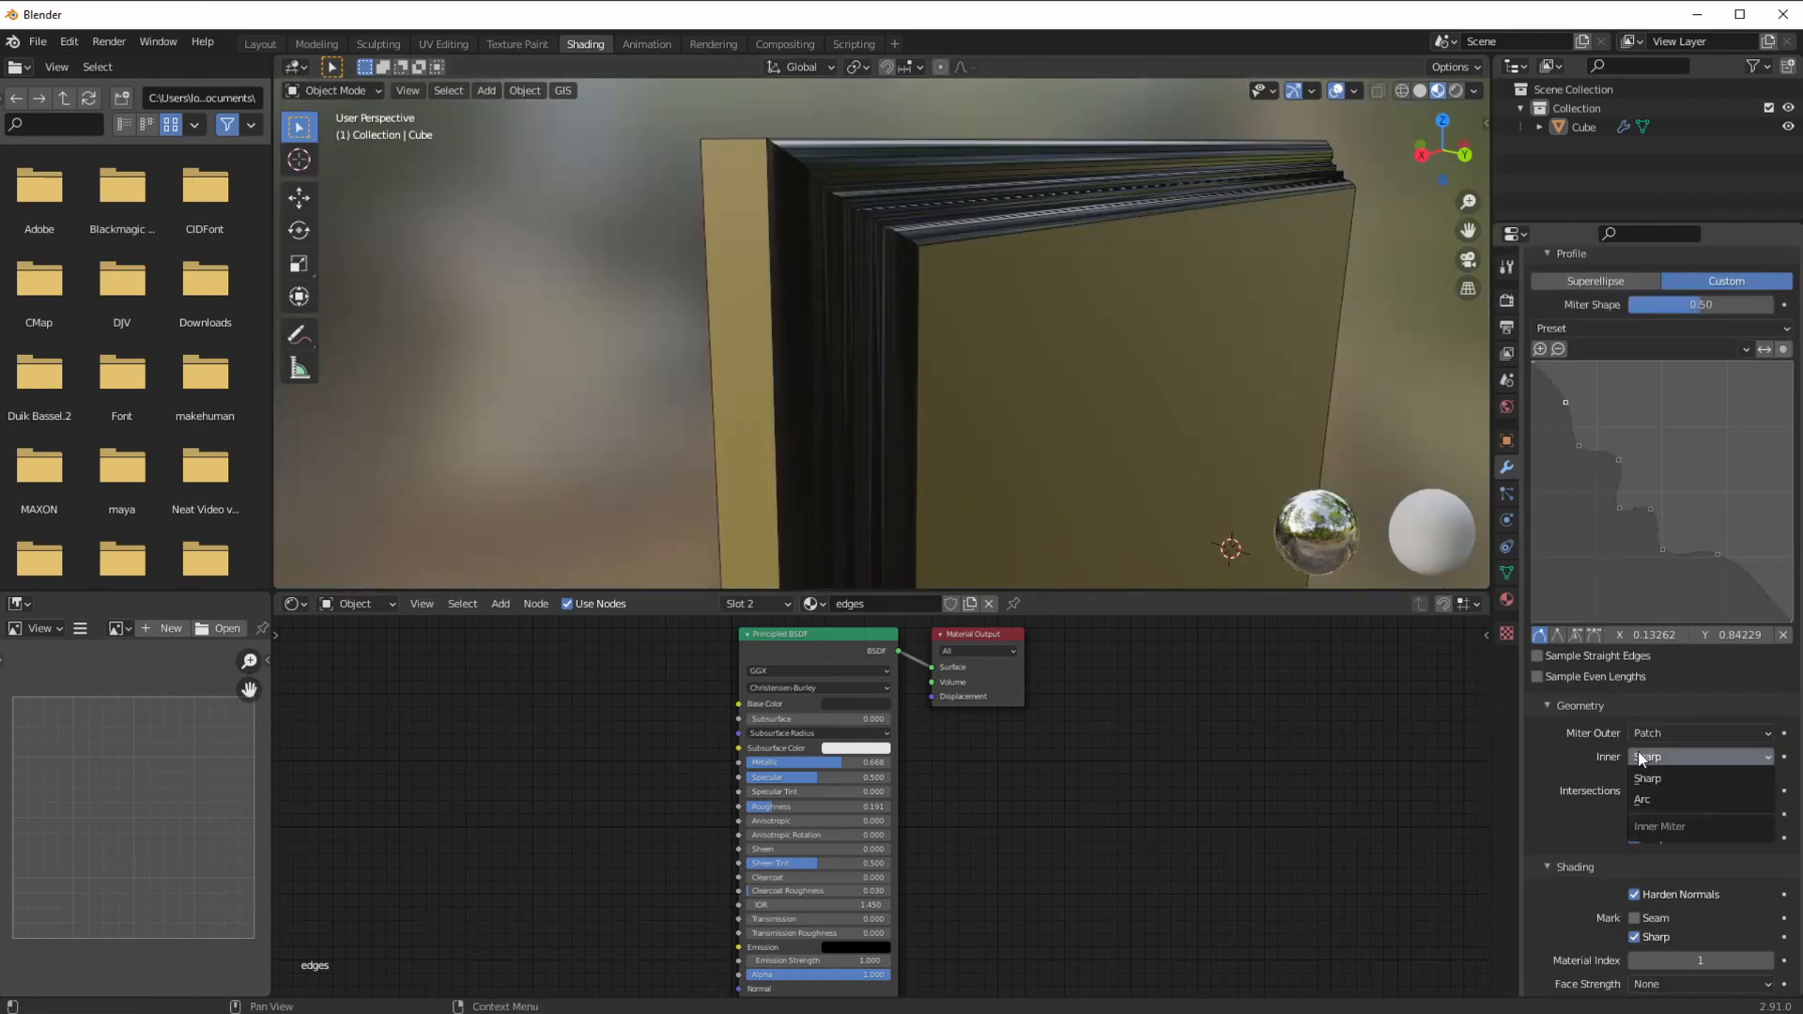
{"action": "left_click", "coordinate": [1643, 798]}
{"action": "mouse_move", "coordinate": [934, 418]}
{"action": "middle_mouse_down"}
{"action": "mouse_move", "coordinate": [902, 426]}
{"action": "mouse_move", "coordinate": [939, 439]}
{"action": "mouse_move", "coordinate": [945, 422]}
{"action": "mouse_move", "coordinate": [928, 481]}
{"action": "mouse_move", "coordinate": [774, 426]}
{"action": "mouse_move", "coordinate": [781, 441]}
{"action": "mouse_move", "coordinate": [825, 419]}
{"action": "mouse_move", "coordinate": [995, 431]}
{"action": "middle_mouse_up"}
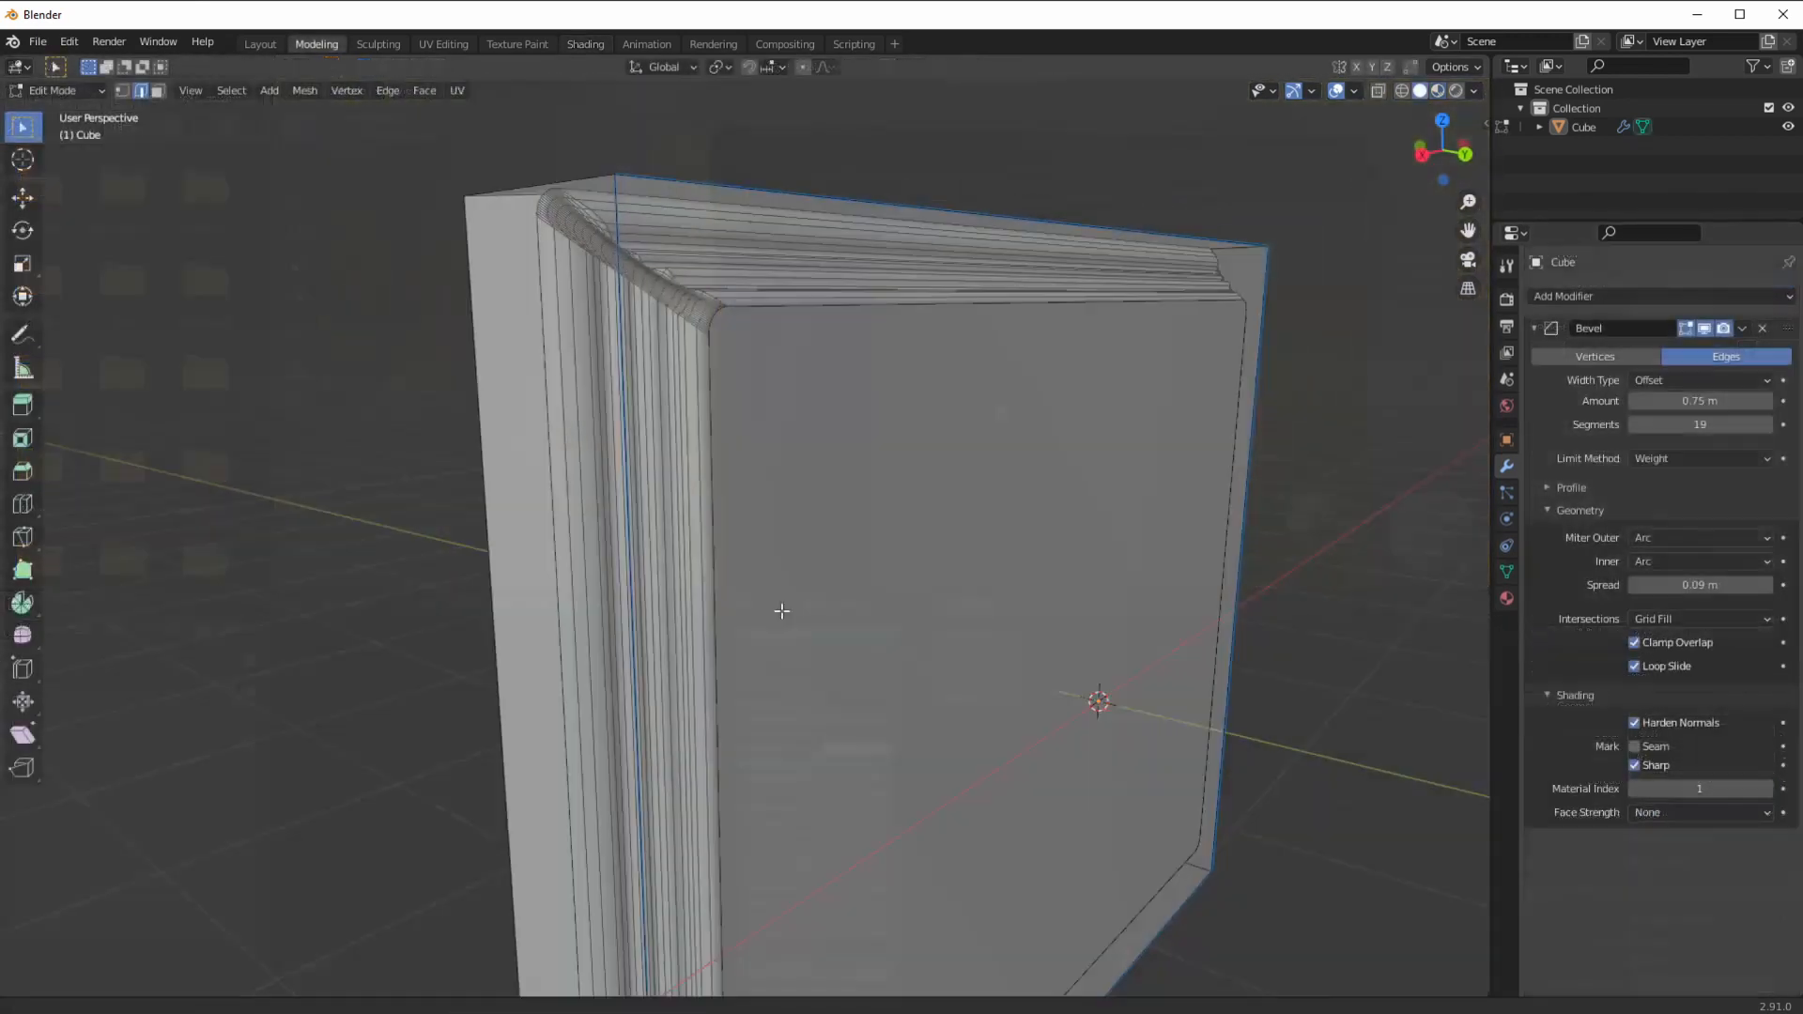
{"action": "middle_click_drag", "start_coordinate": [782, 611], "coordinate": [717, 546]}
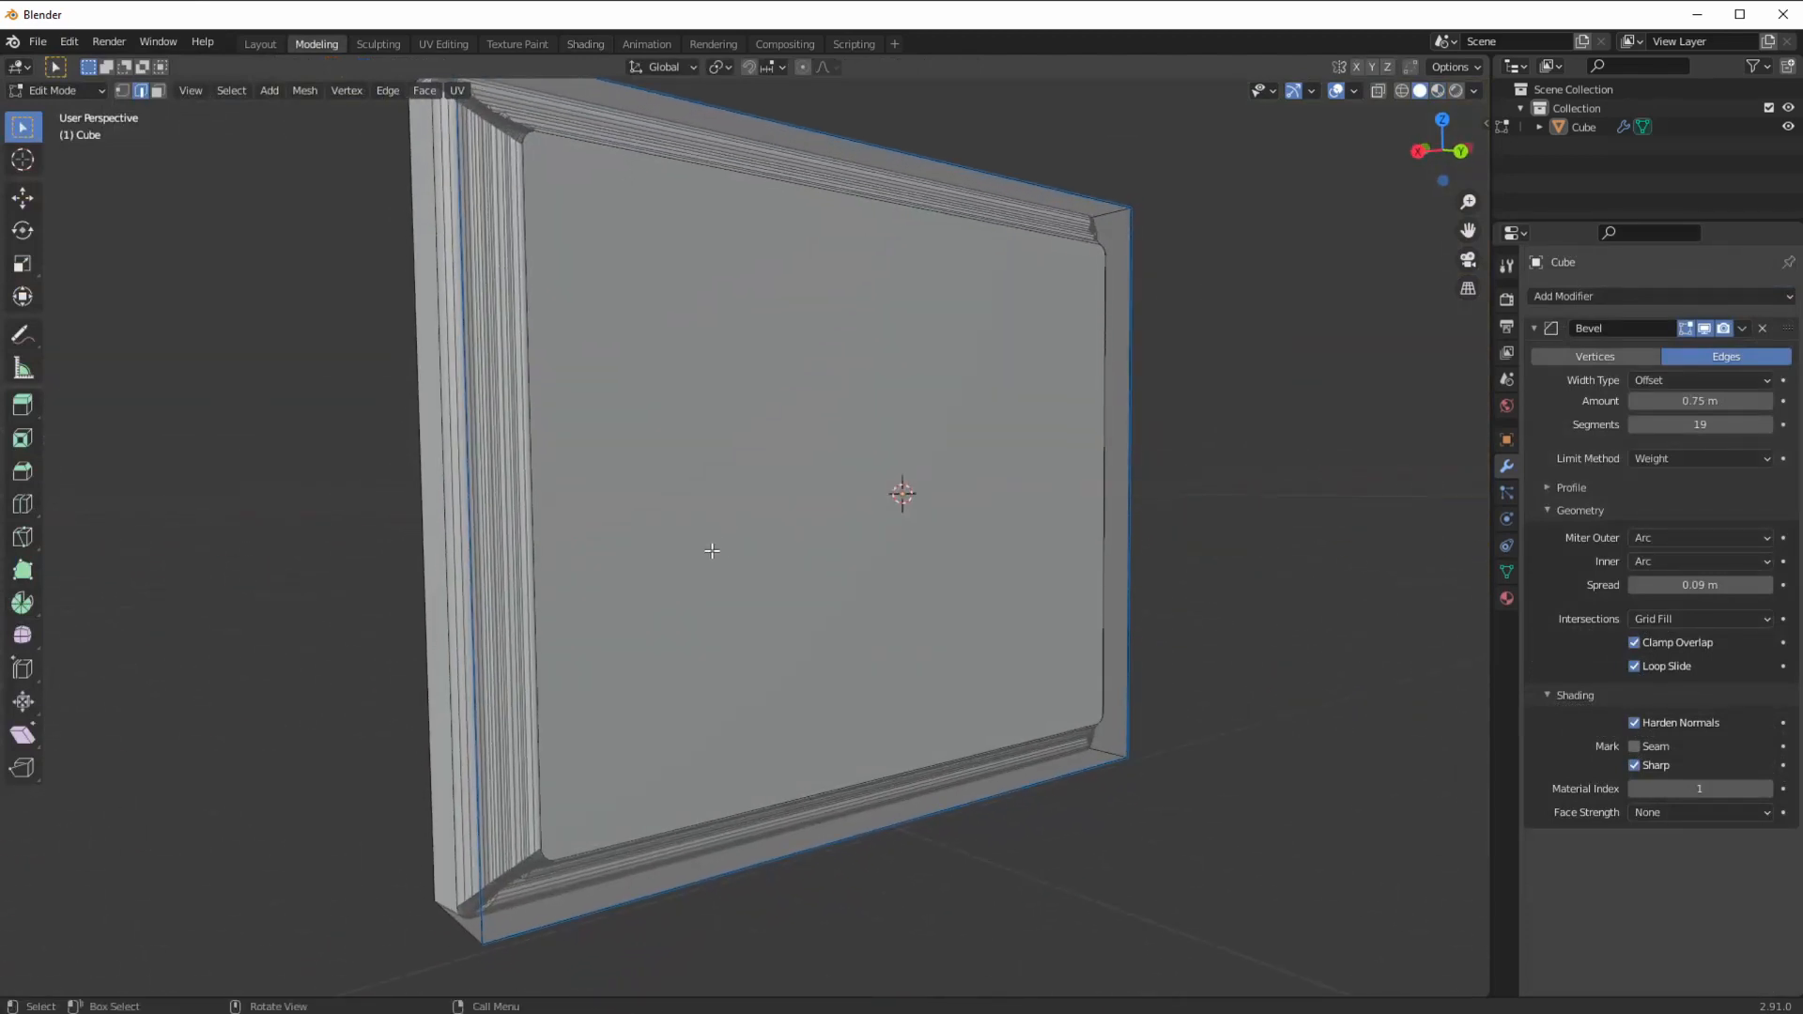
Step: Enable Mark Sharp on the bevel and check the rounded corners in Material Preview
{"action": "left_click", "coordinate": [1633, 763]}
{"action": "middle_click_drag", "start_coordinate": [885, 609], "coordinate": [831, 598]}
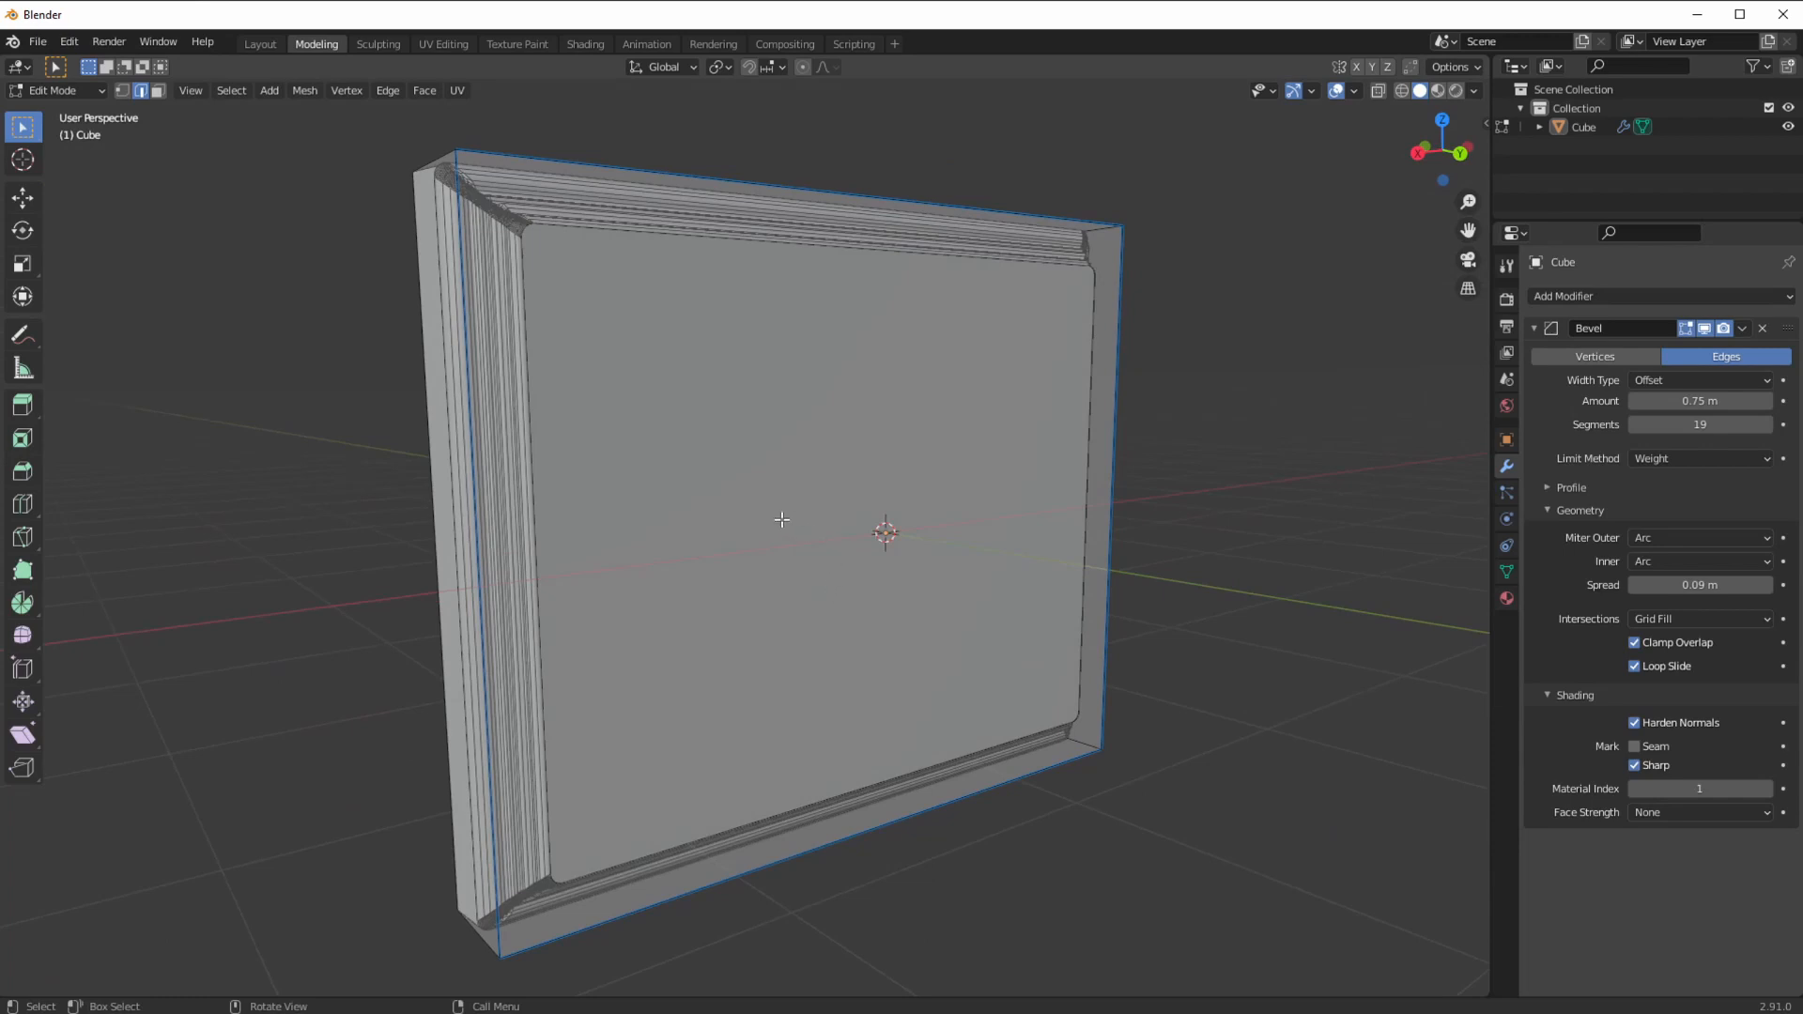
{"action": "middle_click_drag", "start_coordinate": [801, 562], "coordinate": [802, 587]}
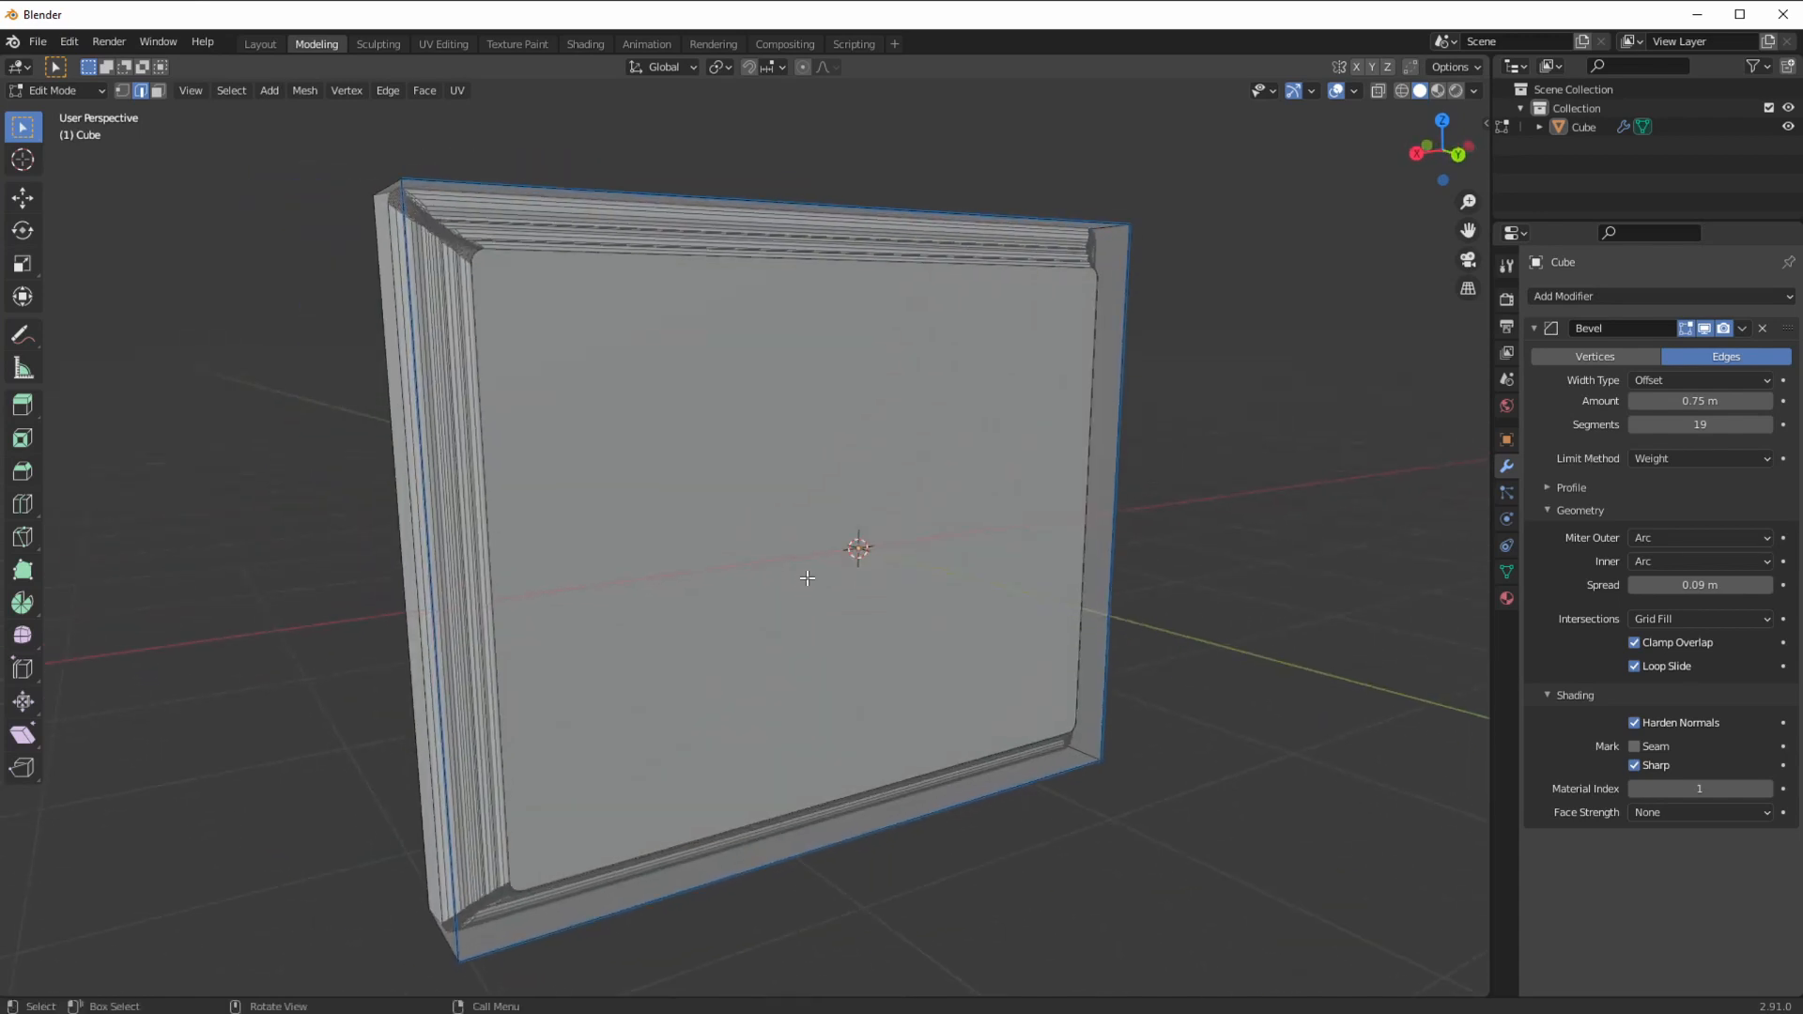
{"action": "middle_click_drag", "start_coordinate": [639, 620], "coordinate": [653, 604]}
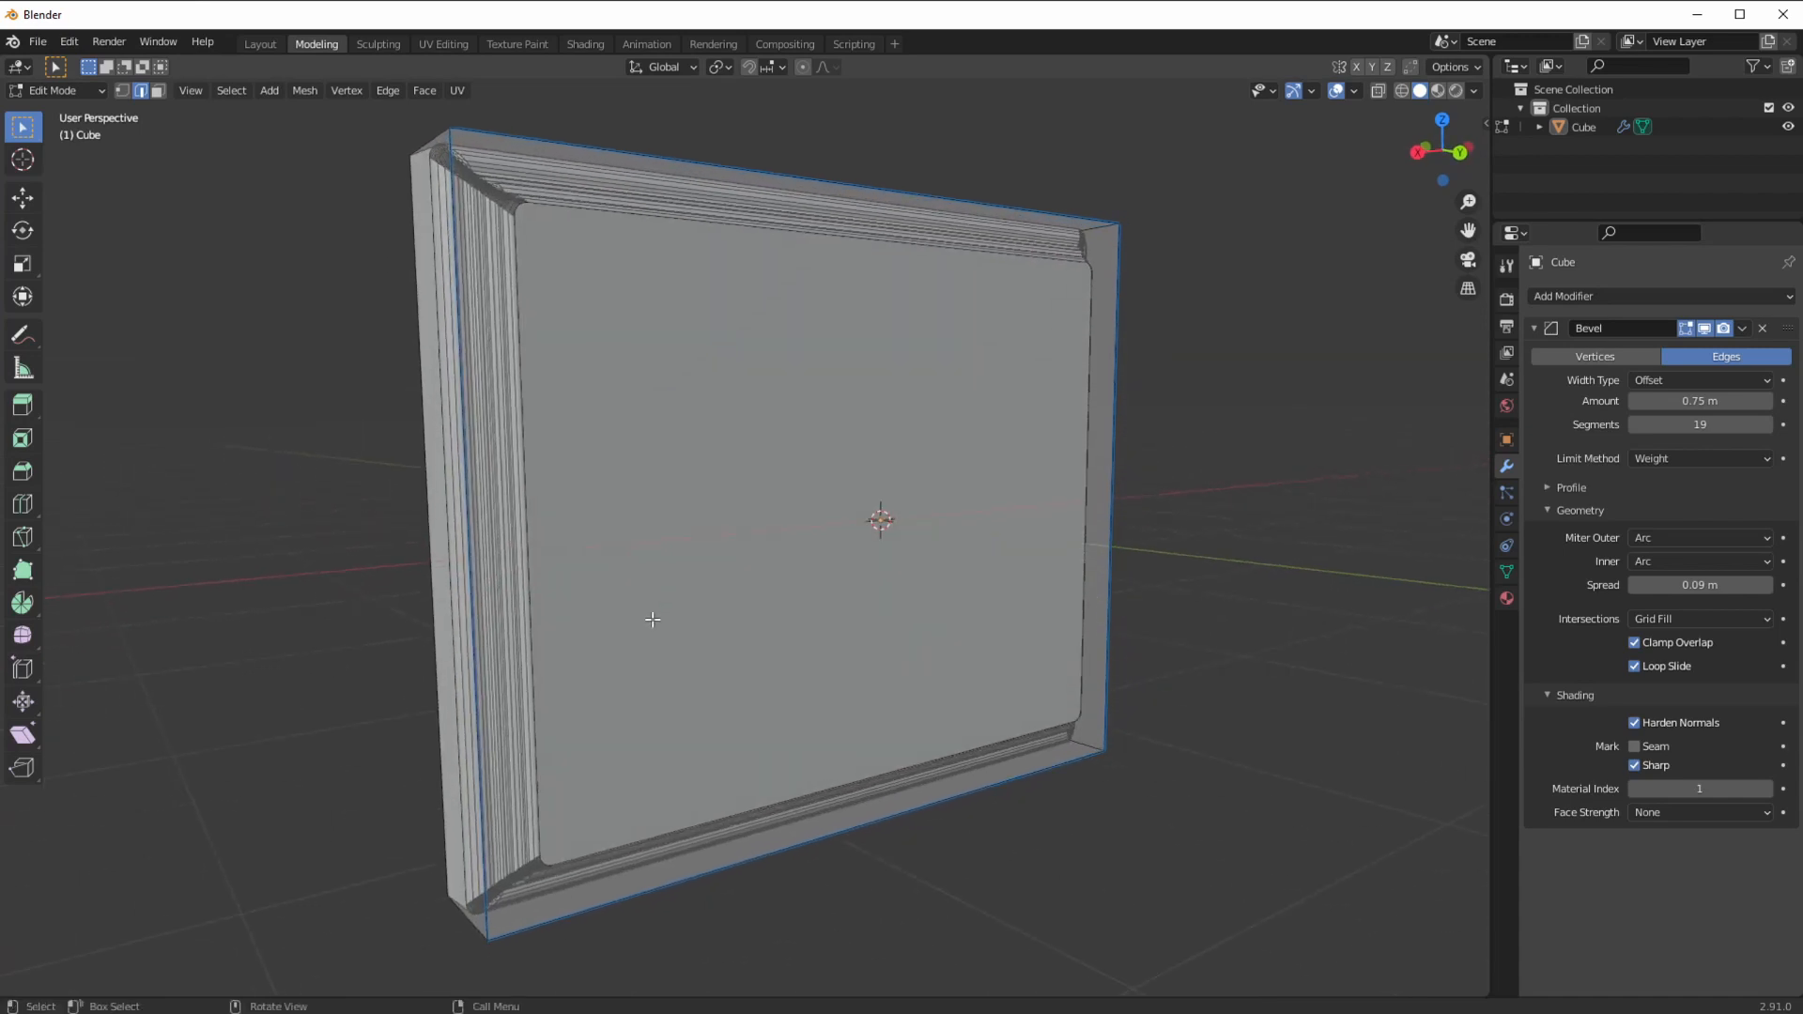
{"action": "middle_click_drag", "start_coordinate": [666, 626], "coordinate": [711, 637]}
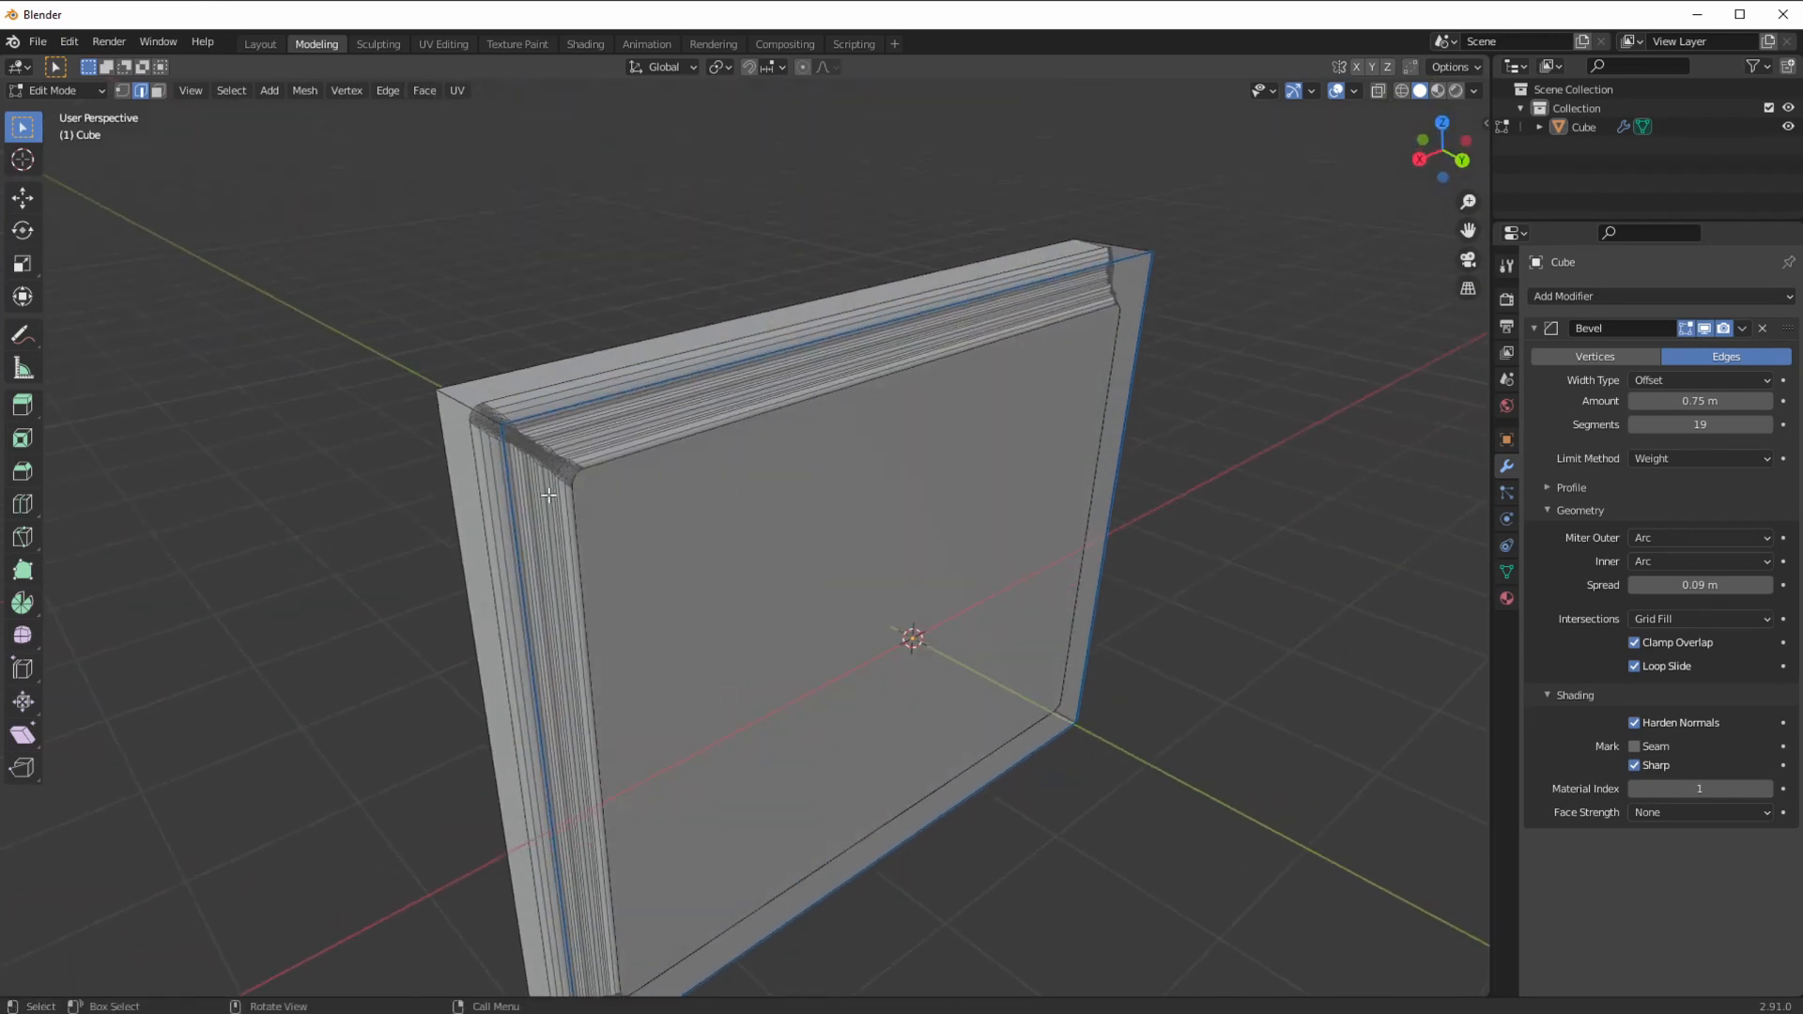
{"action": "middle_click_drag", "start_coordinate": [583, 490], "coordinate": [898, 441]}
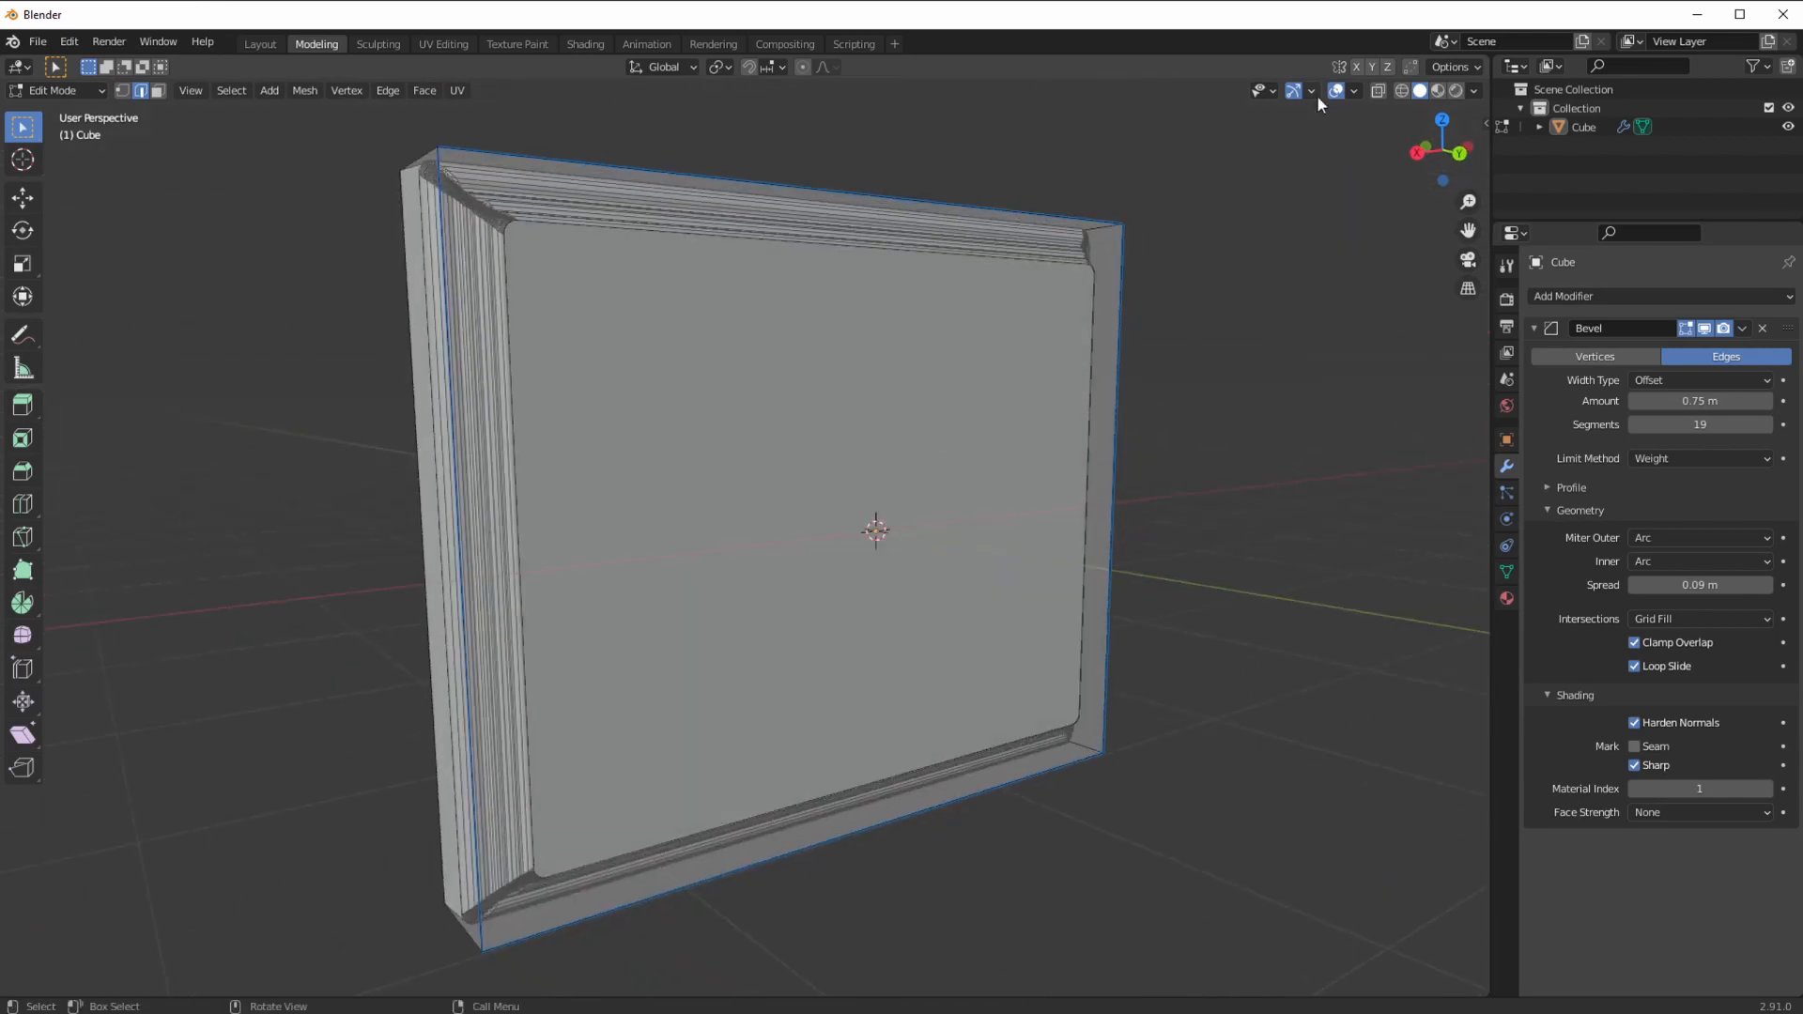
{"action": "left_click", "coordinate": [1438, 90]}
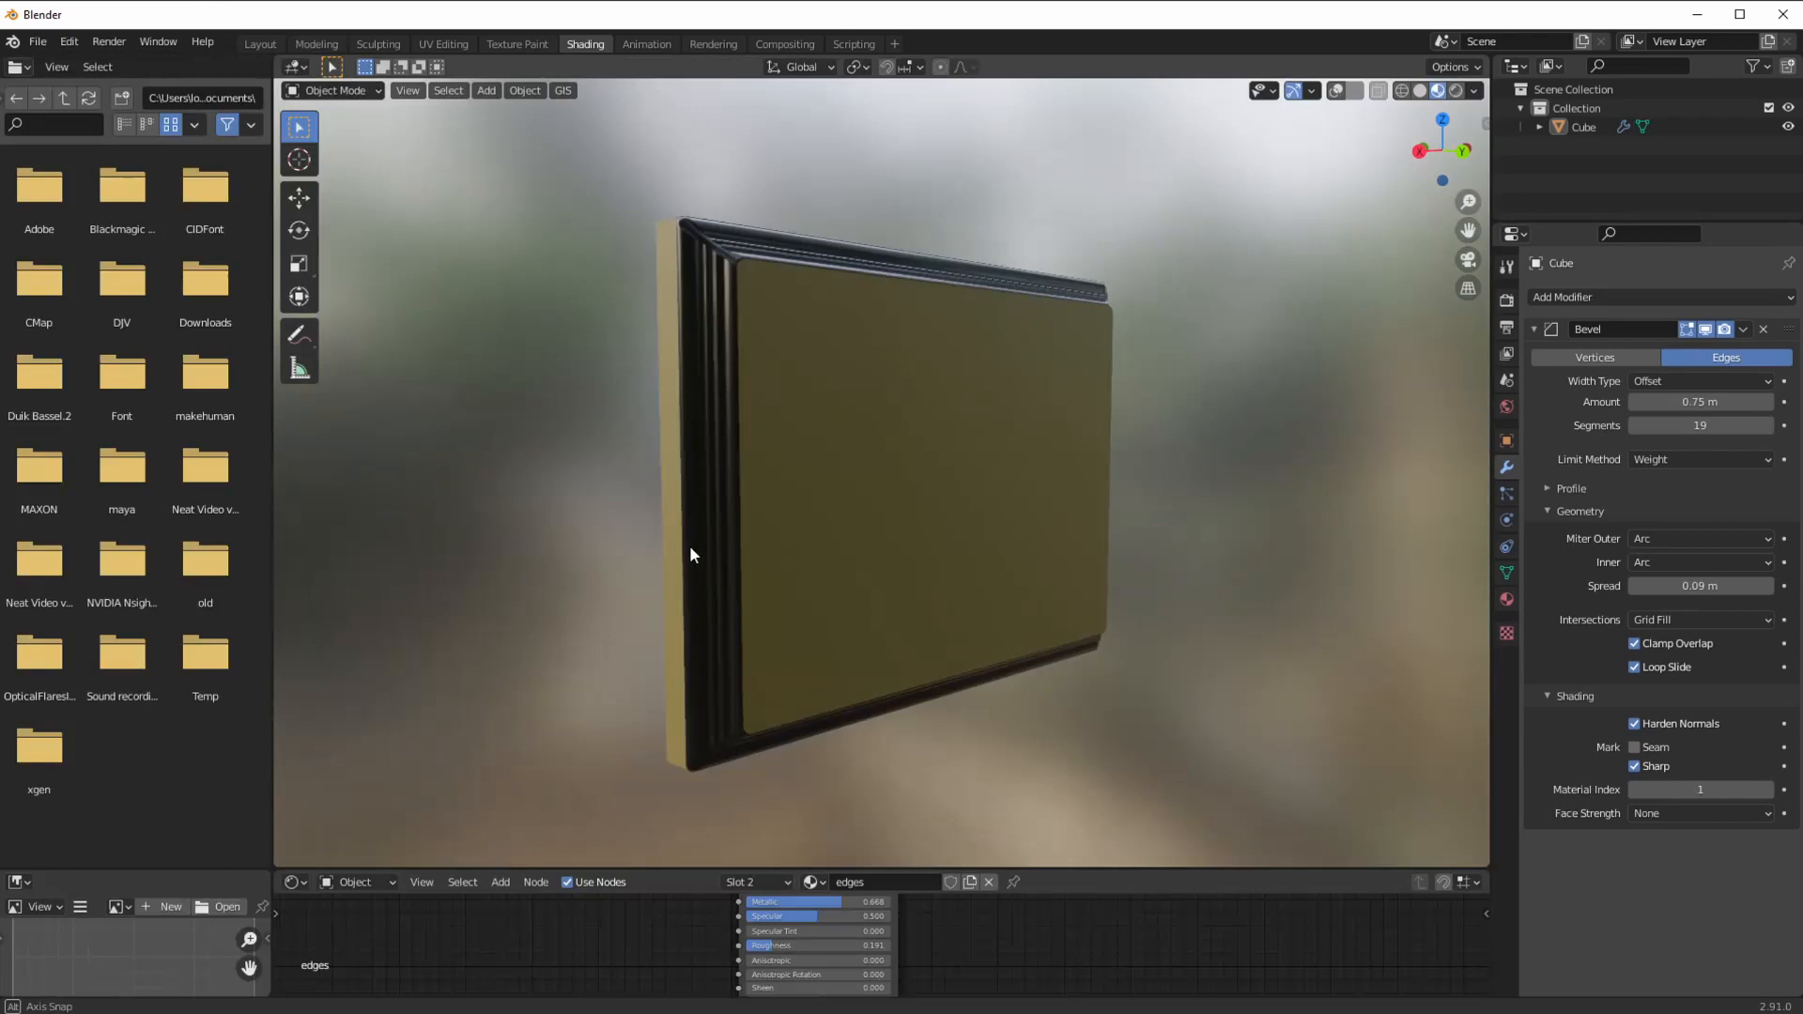
{"action": "mouse_move", "coordinate": [690, 546]}
{"action": "middle_mouse_down"}
{"action": "mouse_move", "coordinate": [729, 574]}
{"action": "mouse_move", "coordinate": [736, 556]}
{"action": "mouse_move", "coordinate": [563, 553]}
{"action": "mouse_move", "coordinate": [523, 575]}
{"action": "mouse_move", "coordinate": [720, 570]}
{"action": "mouse_move", "coordinate": [678, 582]}
{"action": "mouse_move", "coordinate": [697, 550]}
{"action": "mouse_move", "coordinate": [539, 539]}
{"action": "mouse_move", "coordinate": [708, 544]}
{"action": "mouse_move", "coordinate": [685, 551]}
{"action": "mouse_move", "coordinate": [692, 523]}
{"action": "mouse_move", "coordinate": [708, 568]}
{"action": "mouse_move", "coordinate": [667, 588]}
{"action": "mouse_move", "coordinate": [530, 595]}
{"action": "mouse_move", "coordinate": [588, 625]}
{"action": "mouse_move", "coordinate": [730, 609]}
{"action": "mouse_move", "coordinate": [719, 482]}
{"action": "mouse_move", "coordinate": [598, 443]}
{"action": "mouse_move", "coordinate": [498, 494]}
{"action": "mouse_move", "coordinate": [552, 580]}
{"action": "mouse_move", "coordinate": [677, 592]}
{"action": "mouse_move", "coordinate": [721, 626]}
{"action": "mouse_move", "coordinate": [771, 622]}
{"action": "mouse_move", "coordinate": [788, 652]}
{"action": "mouse_move", "coordinate": [680, 620]}
{"action": "mouse_move", "coordinate": [709, 554]}
{"action": "mouse_move", "coordinate": [780, 588]}
{"action": "mouse_move", "coordinate": [645, 580]}
{"action": "mouse_move", "coordinate": [802, 605]}
{"action": "middle_mouse_up"}
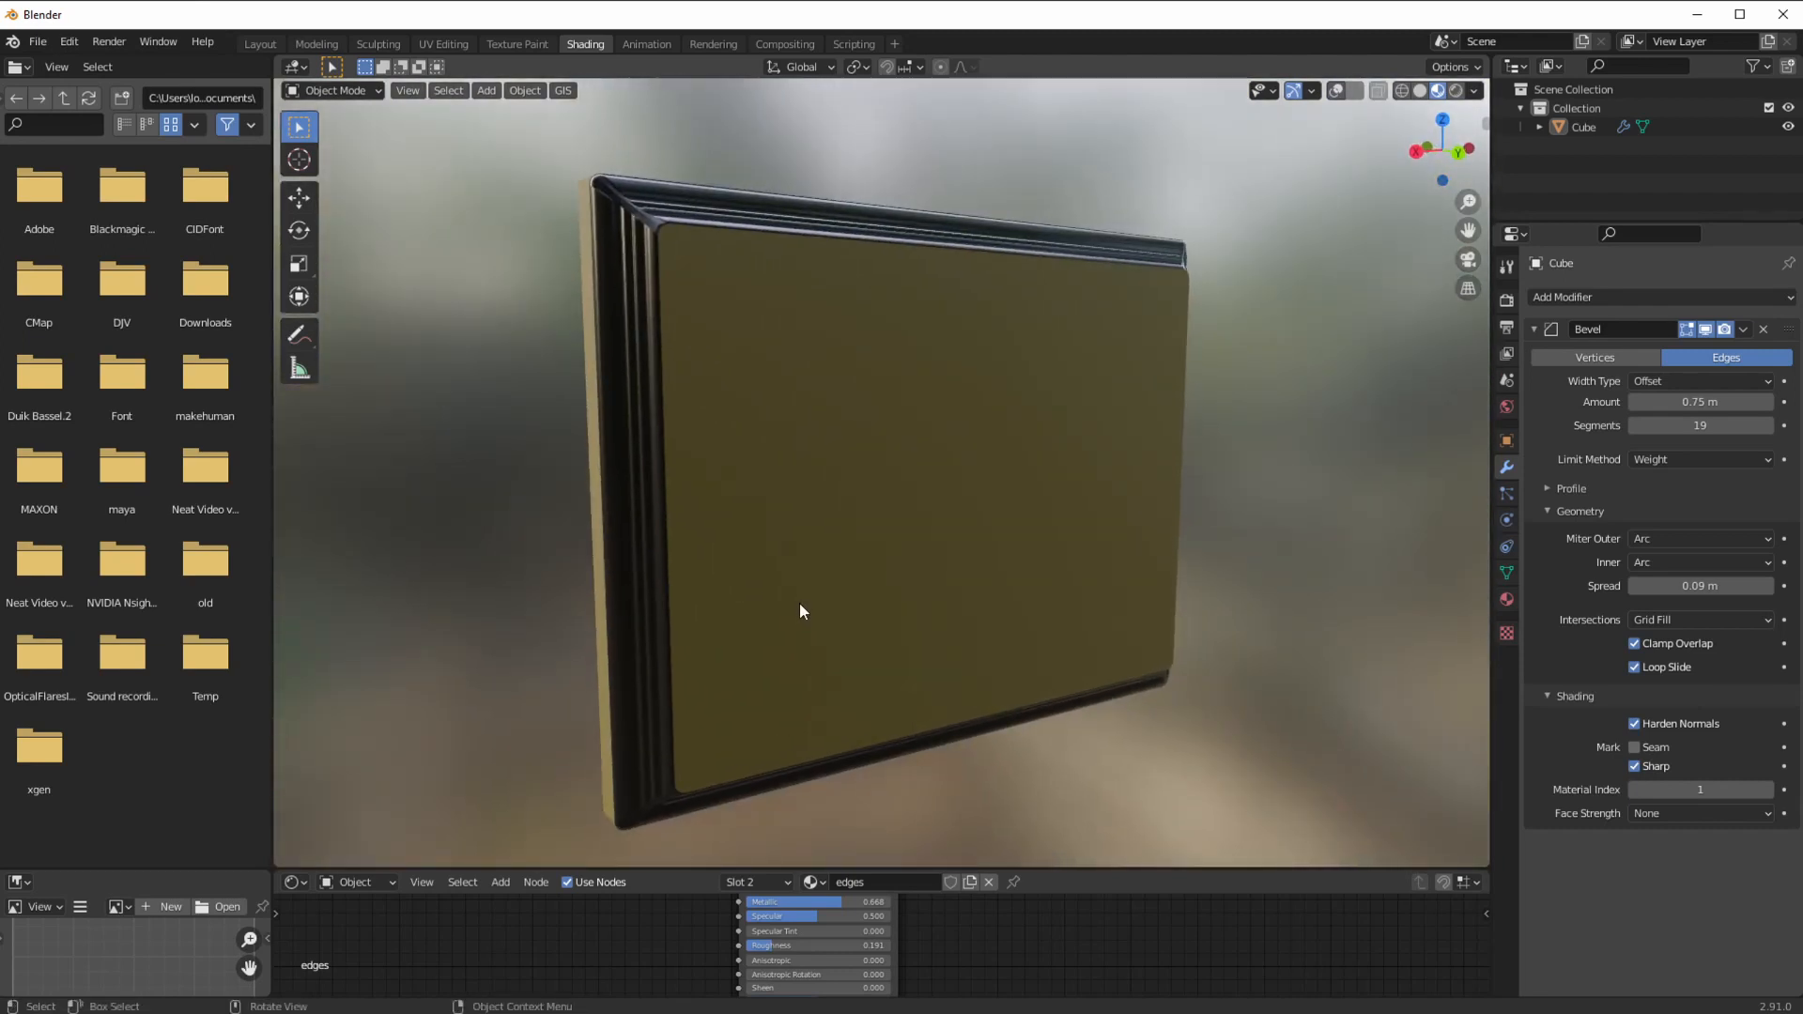
{"action": "left_click", "coordinate": [1653, 815]}
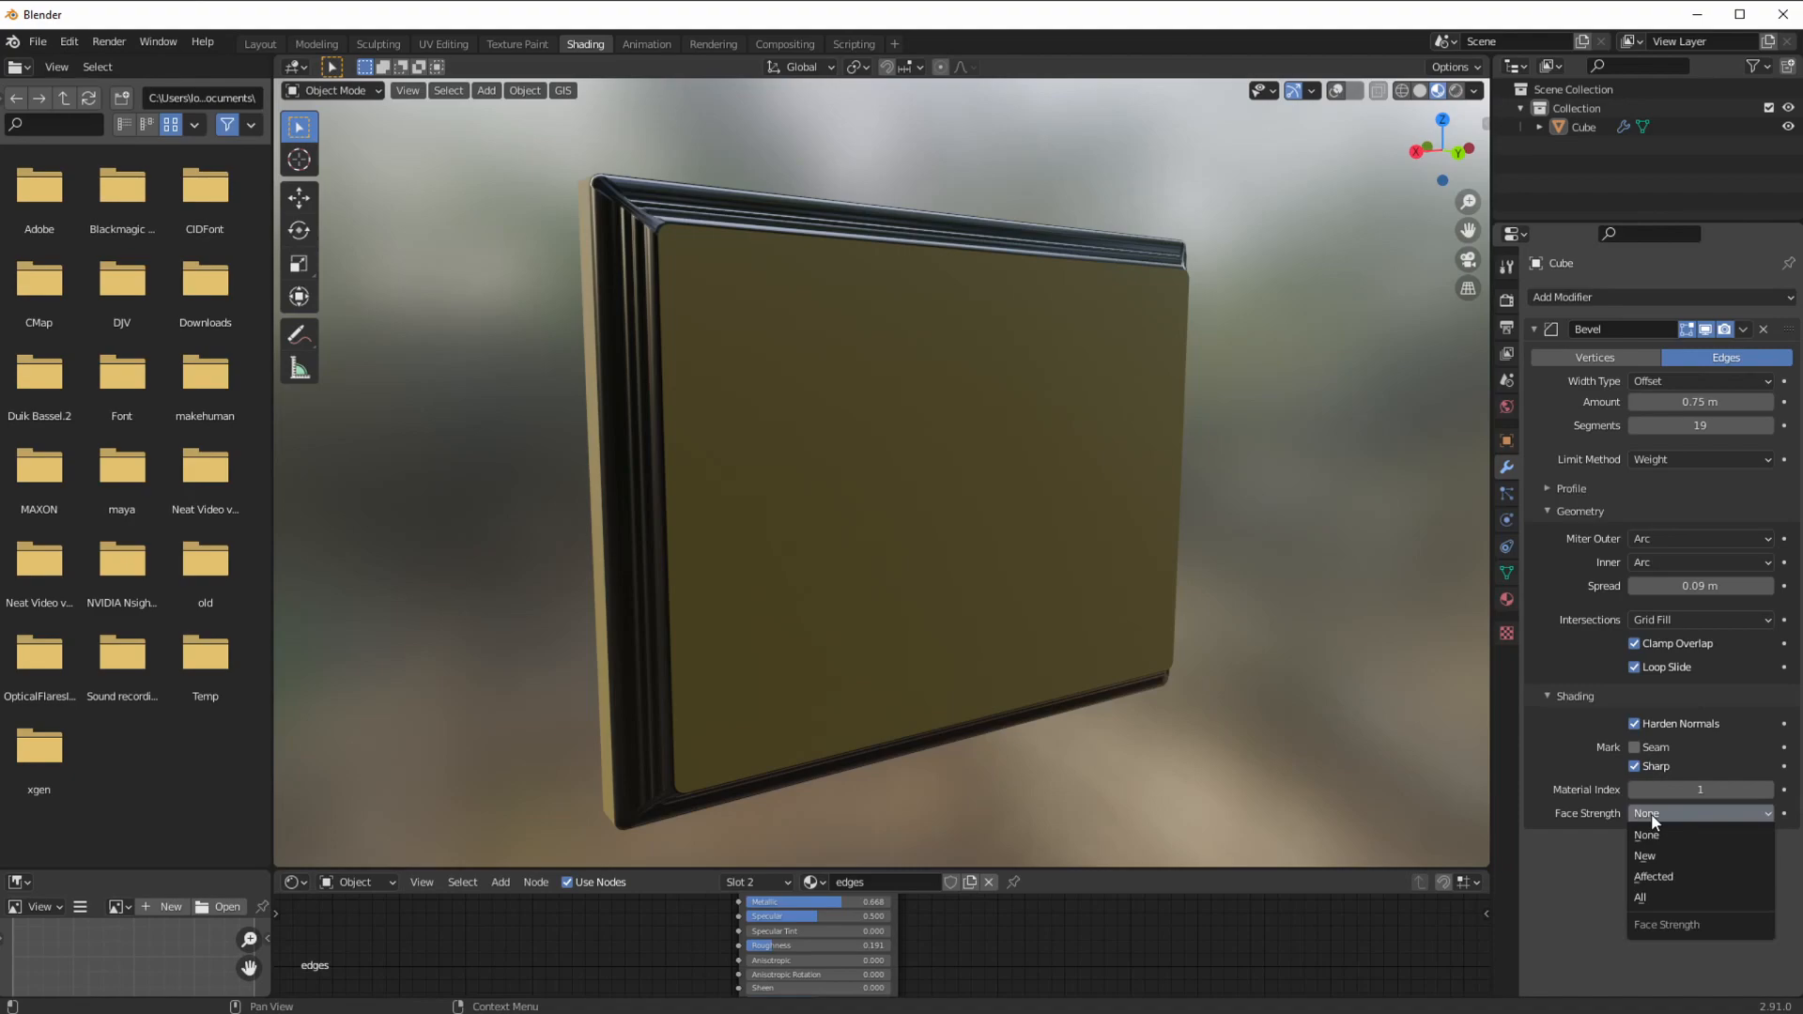